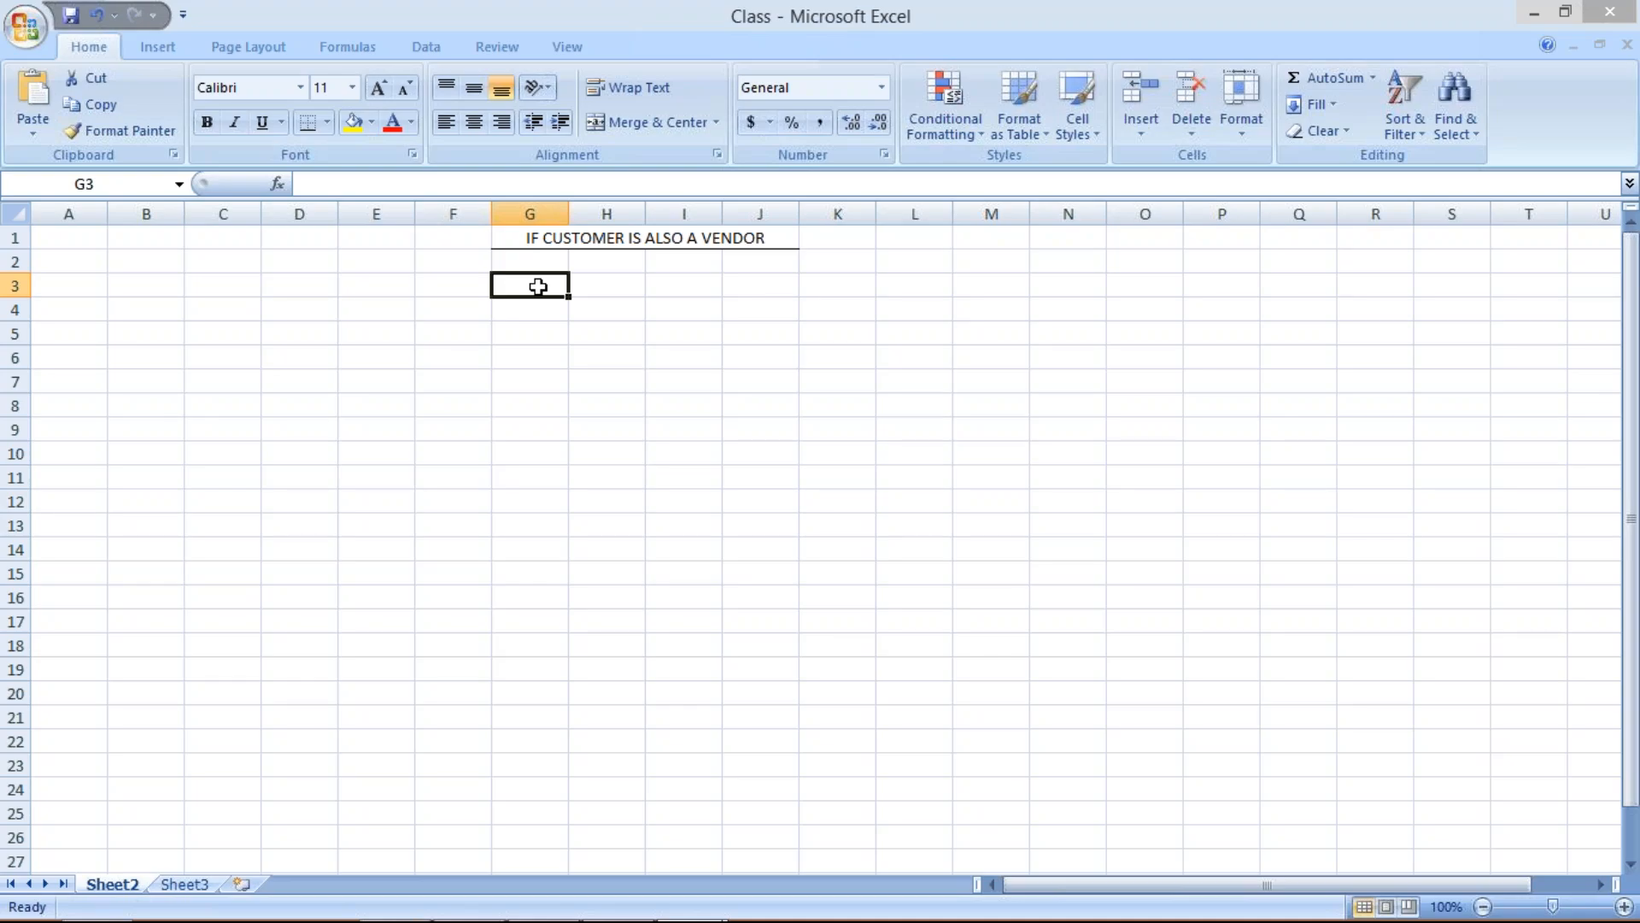
# Step: Enter XYZ LTD as the company name in cell G3 under the heading
pyautogui.write('XYZ')
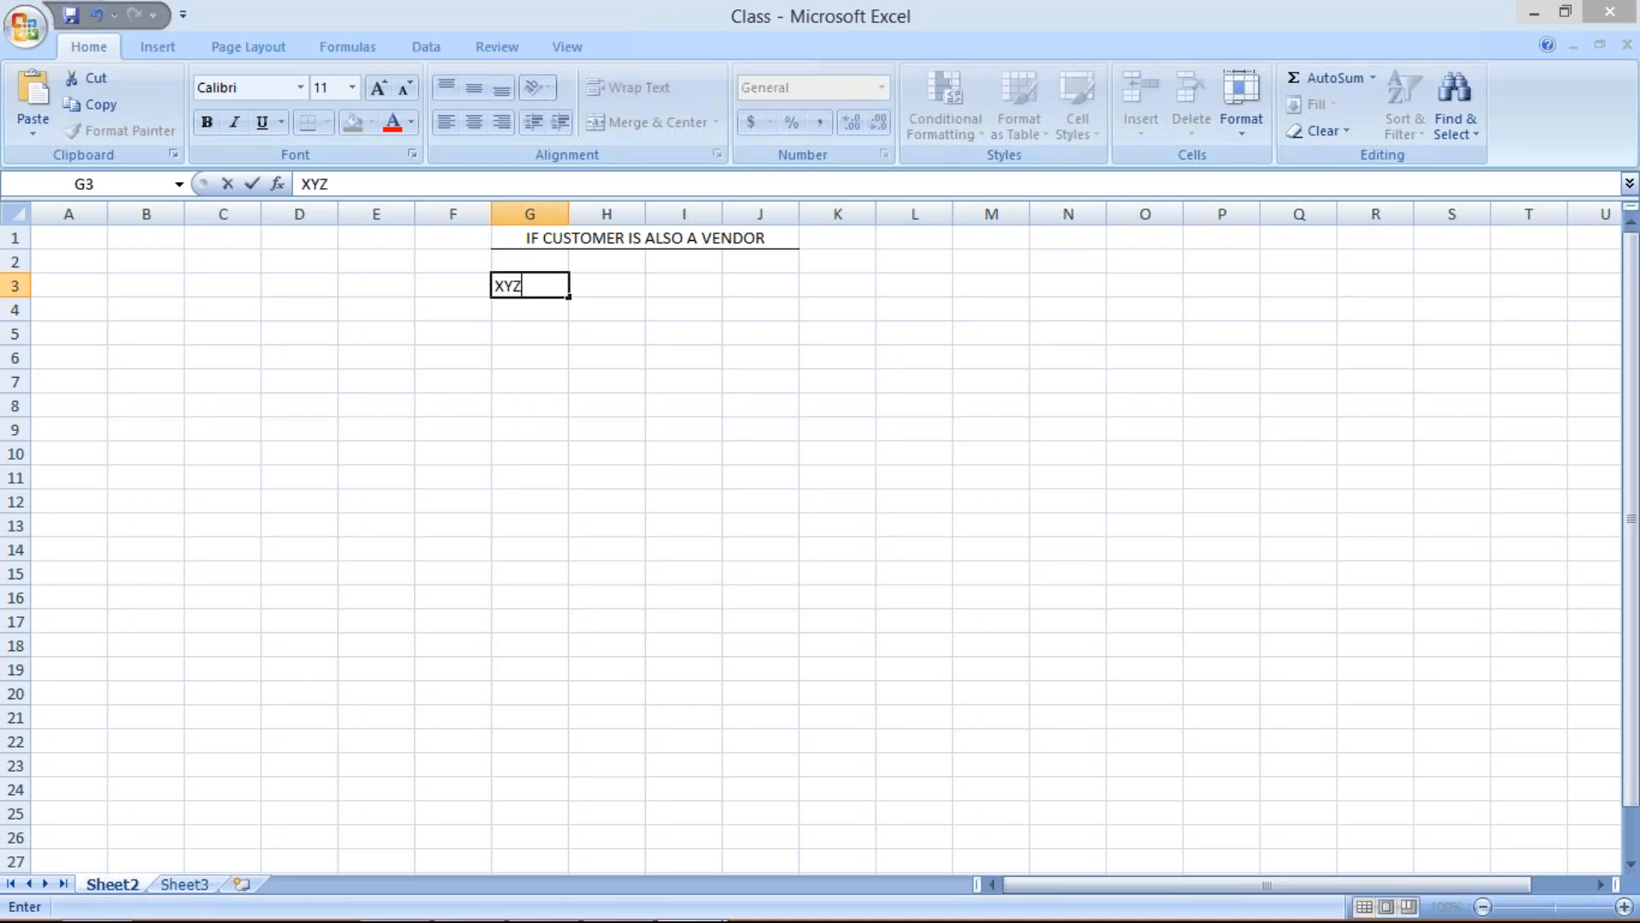
pyautogui.write(' LTD')
pyautogui.press('Return')
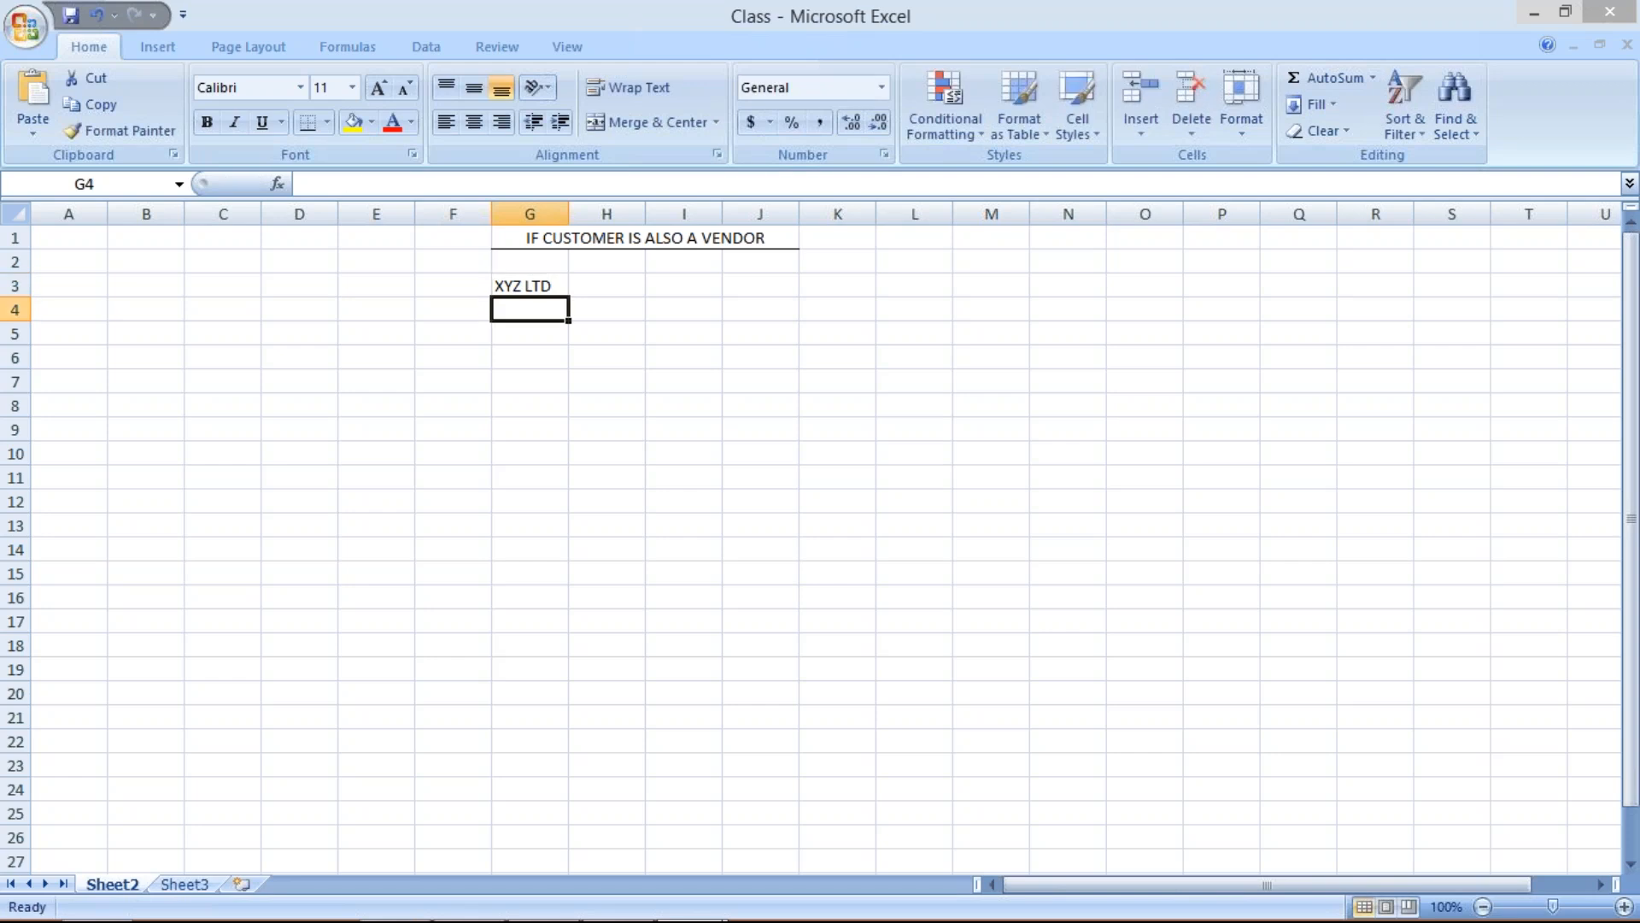
pyautogui.press('Up')
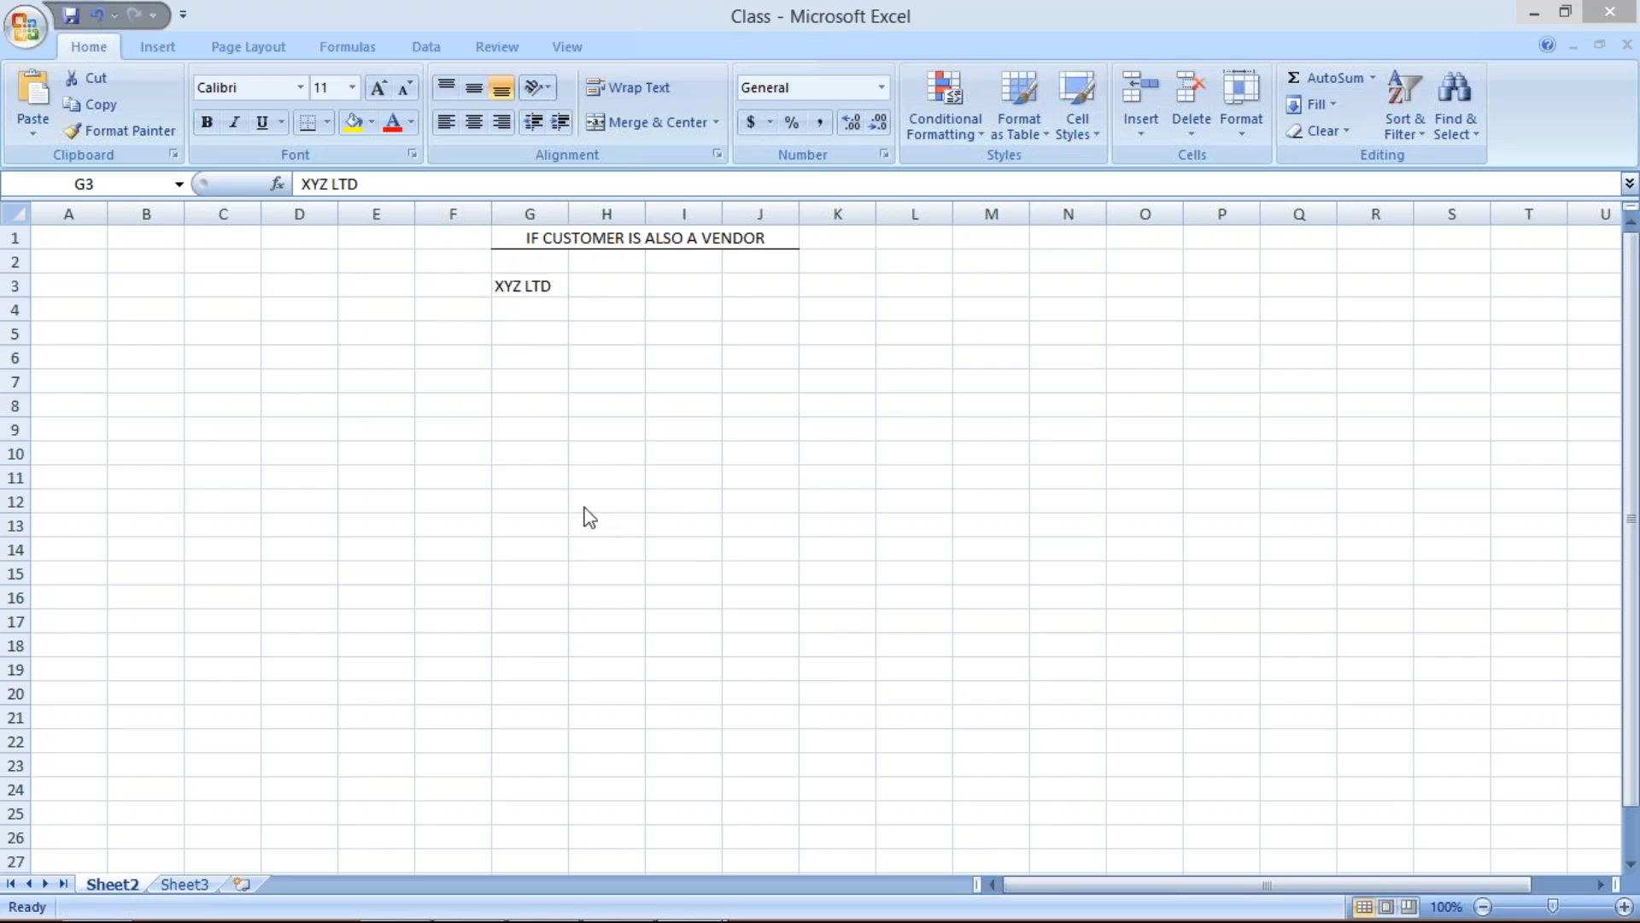
pyautogui.click(413, 313)
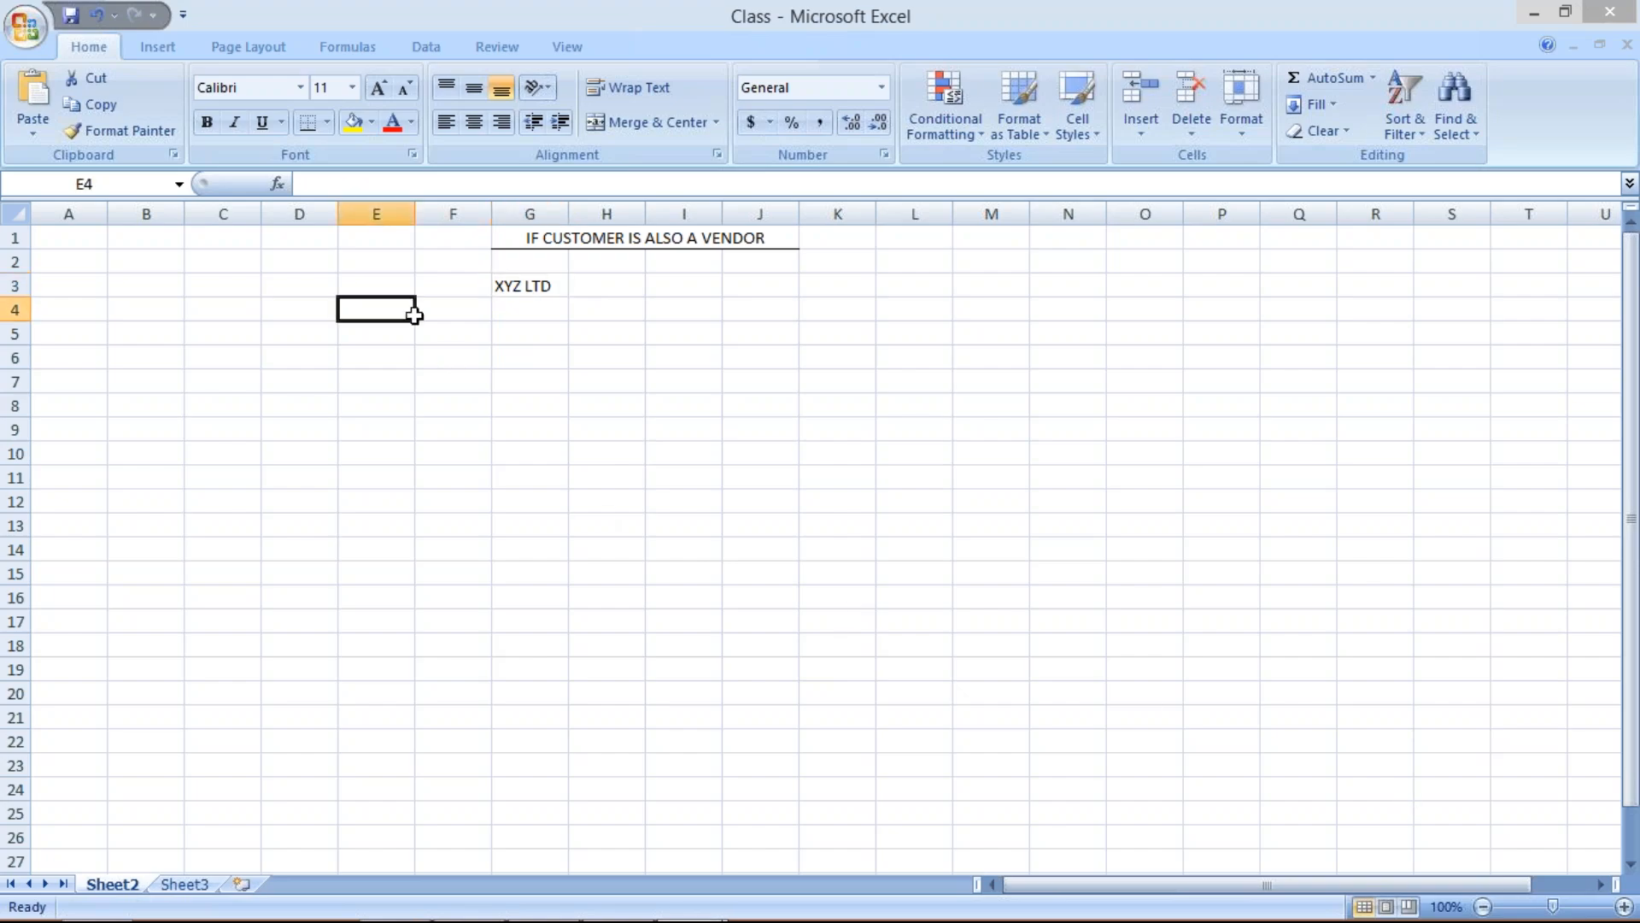
pyautogui.click(594, 288)
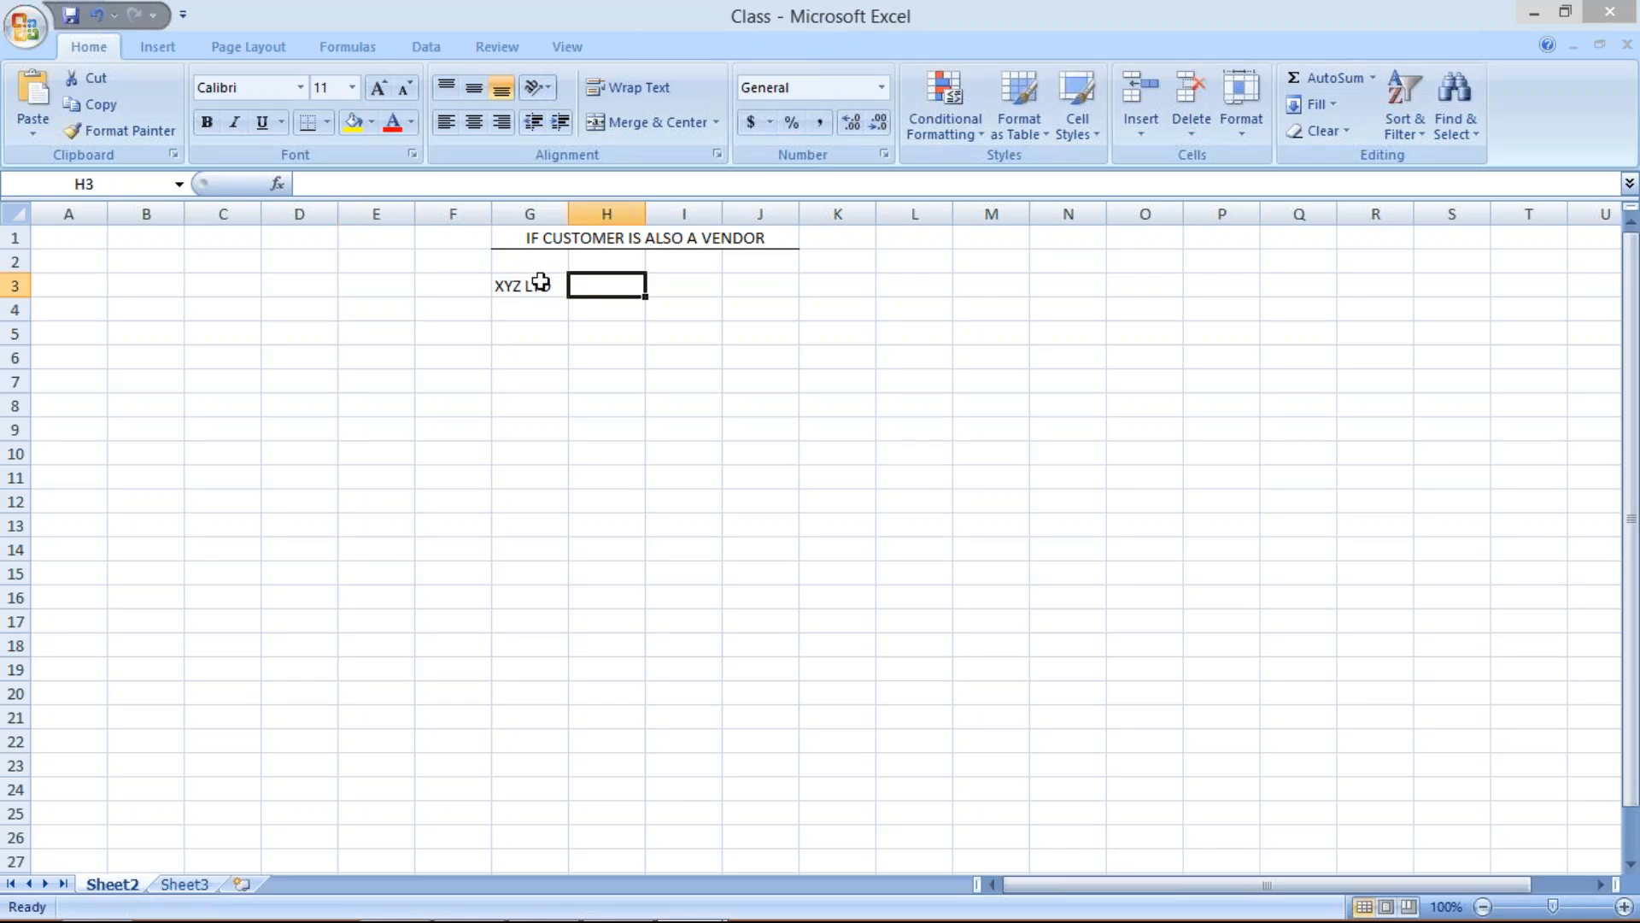
pyautogui.click(684, 283)
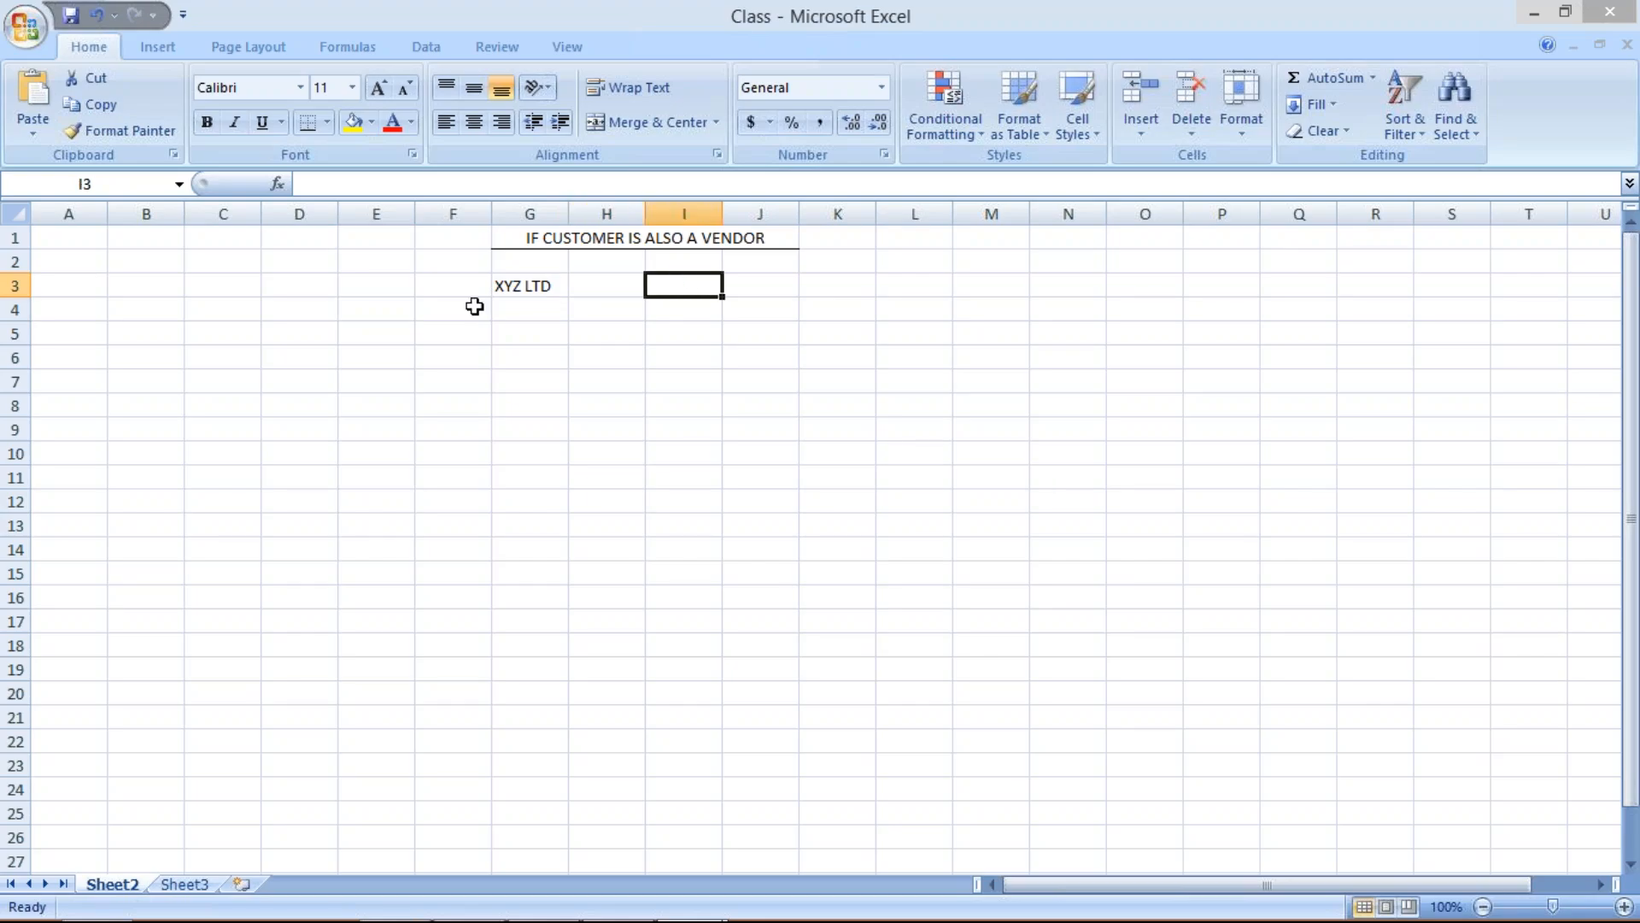
pyautogui.click(515, 282)
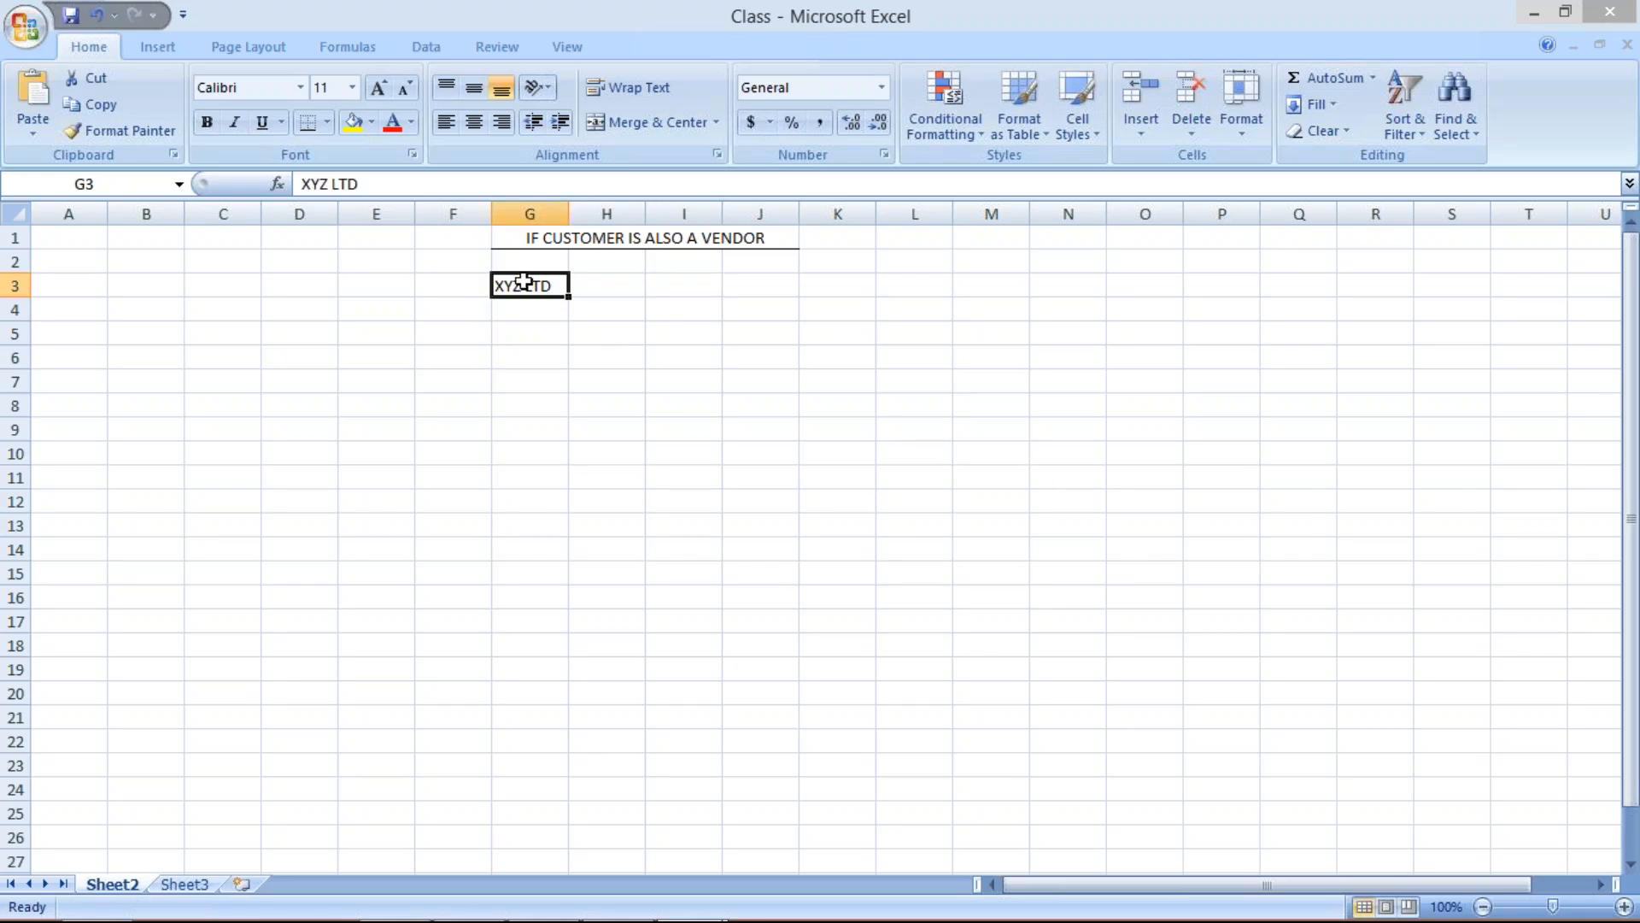
# Step: Enter the amount 1000 in I3 and mark that row as vendor with V in F3
pyautogui.click(655, 278)
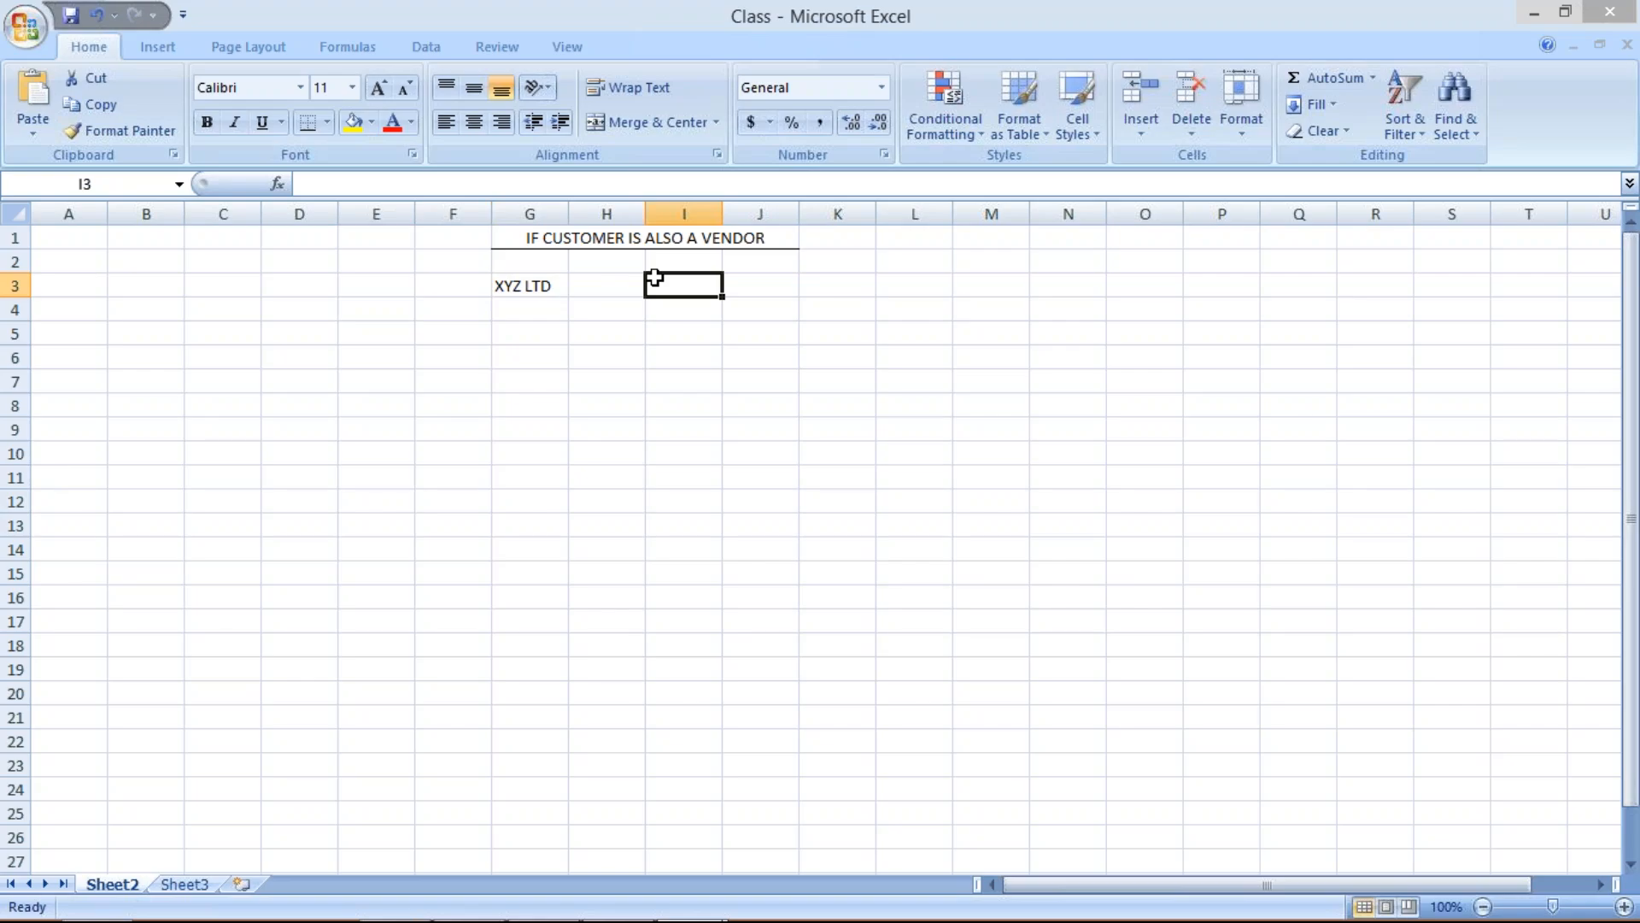
pyautogui.write('1000')
pyautogui.press('Return')
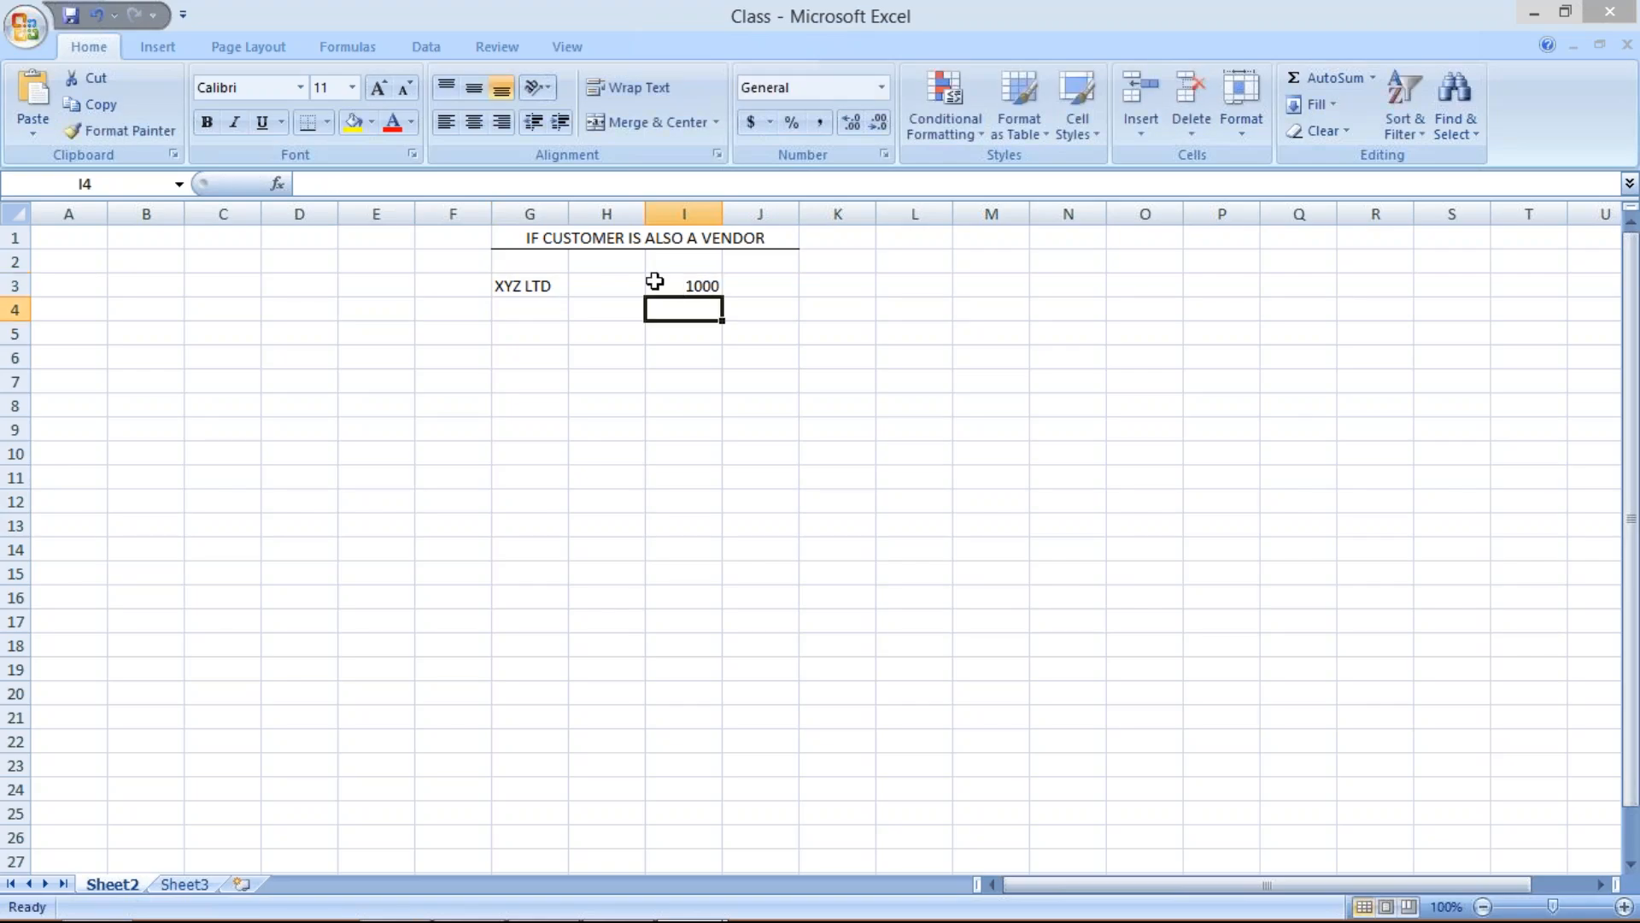
pyautogui.click(541, 314)
pyautogui.click(458, 296)
pyautogui.write('V')
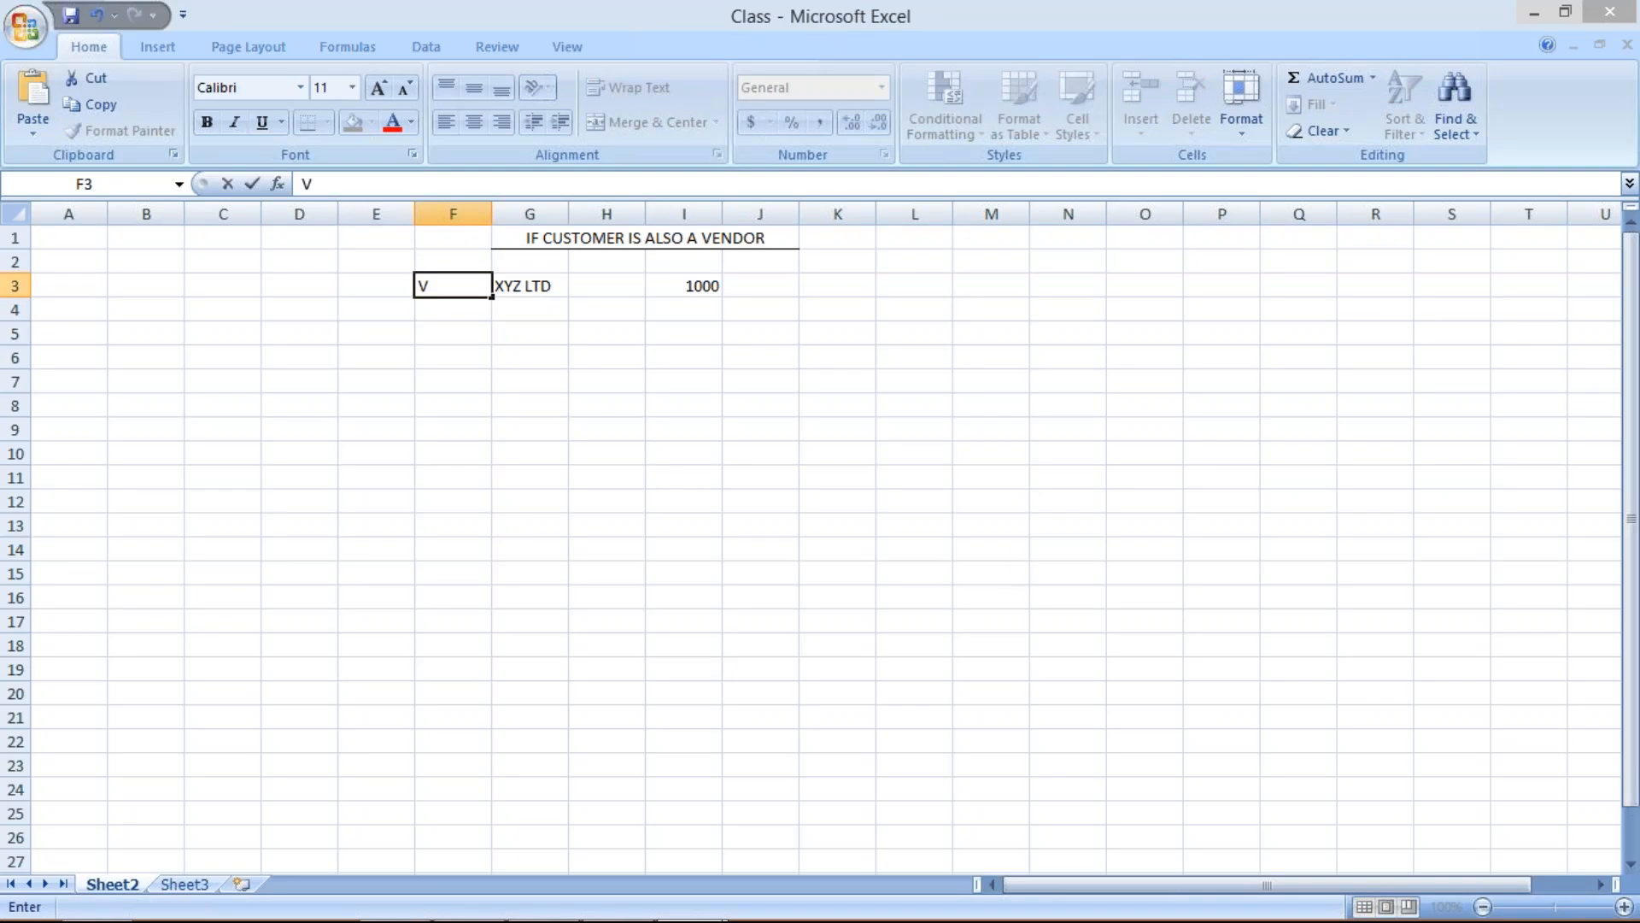
pyautogui.press('Return')
# Step: Fill the customer row with C in F4, XYZ LTD in G4 and 1500 in I4, and enter the difference 500 in I5
pyautogui.write('C')
pyautogui.click(551, 309)
pyautogui.write('XYZ LTD')
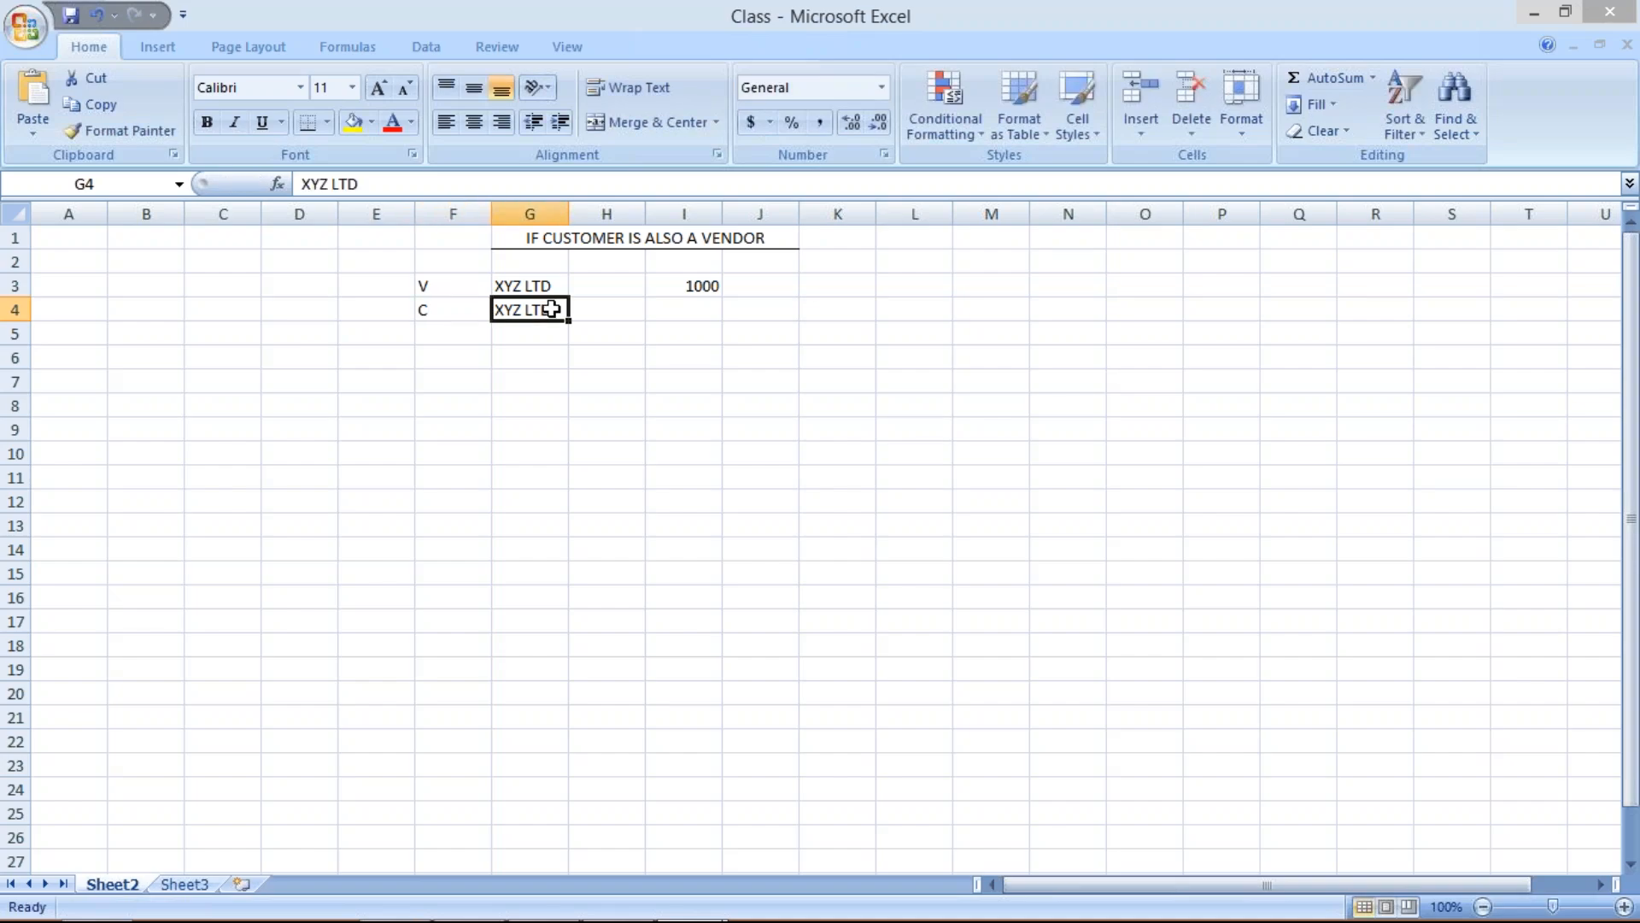
pyautogui.click(684, 318)
pyautogui.write('1500')
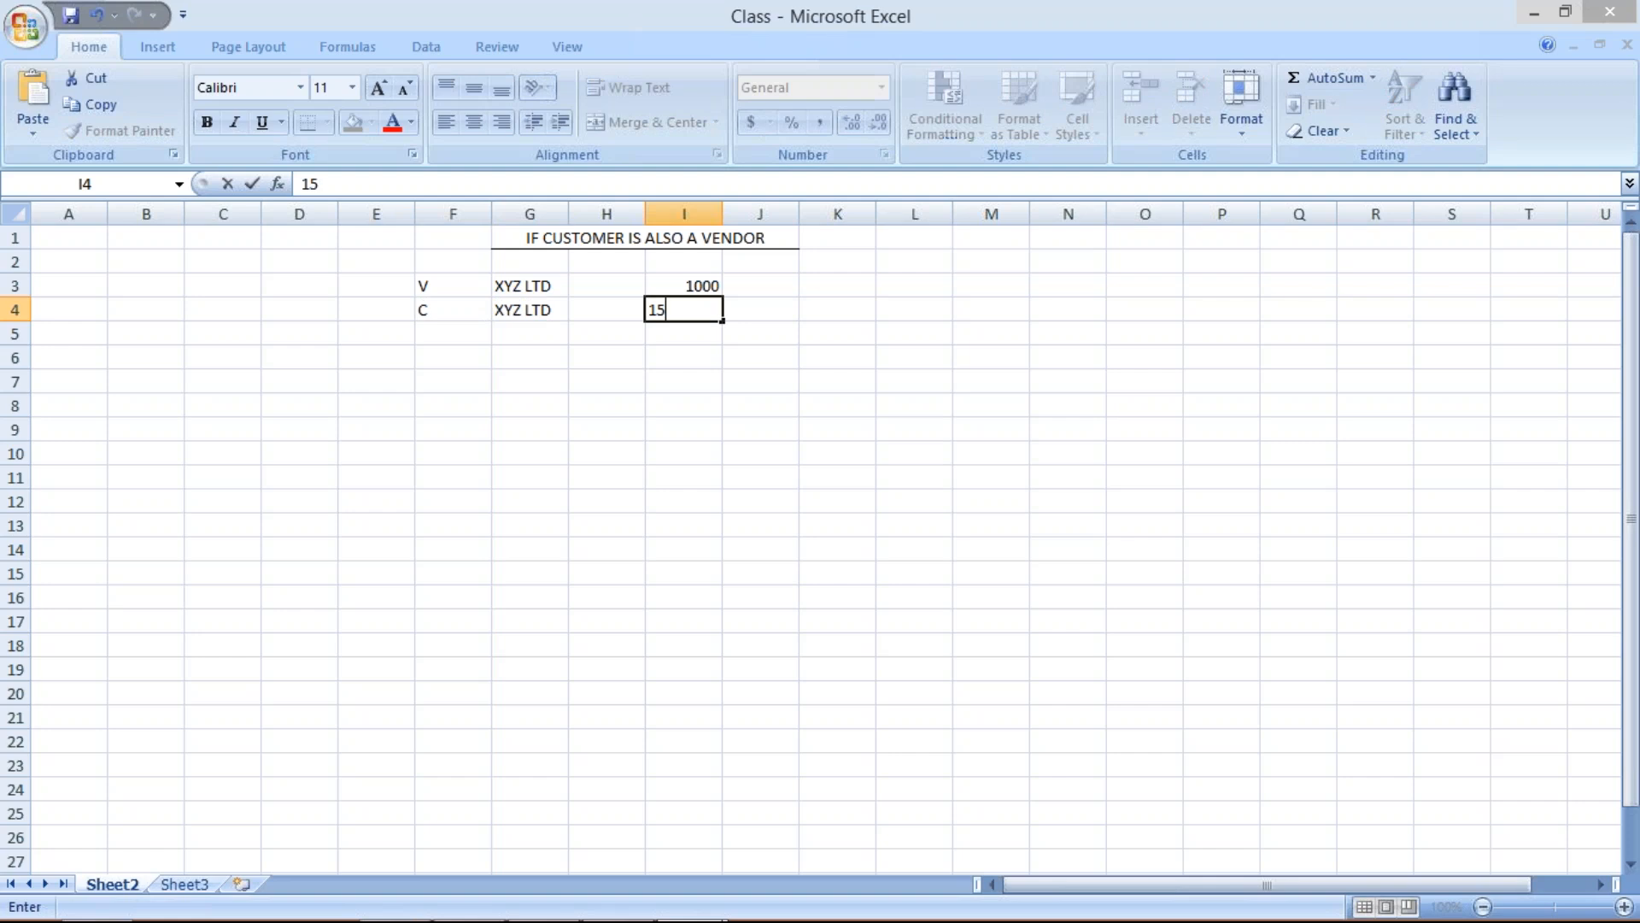
pyautogui.press('Return')
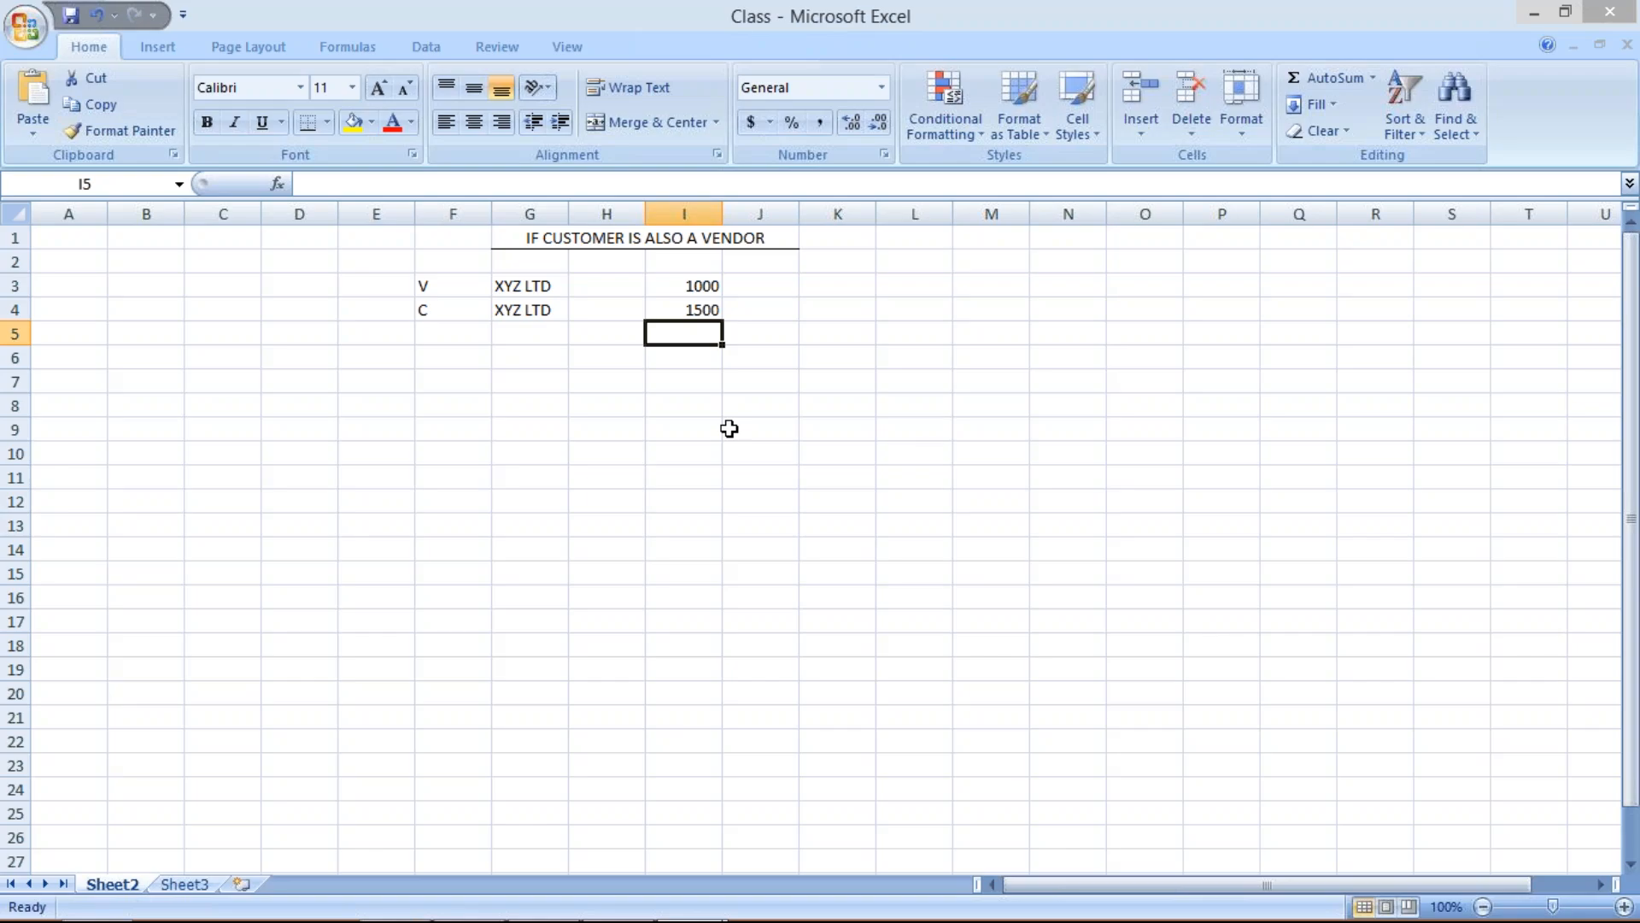
pyautogui.write('500')
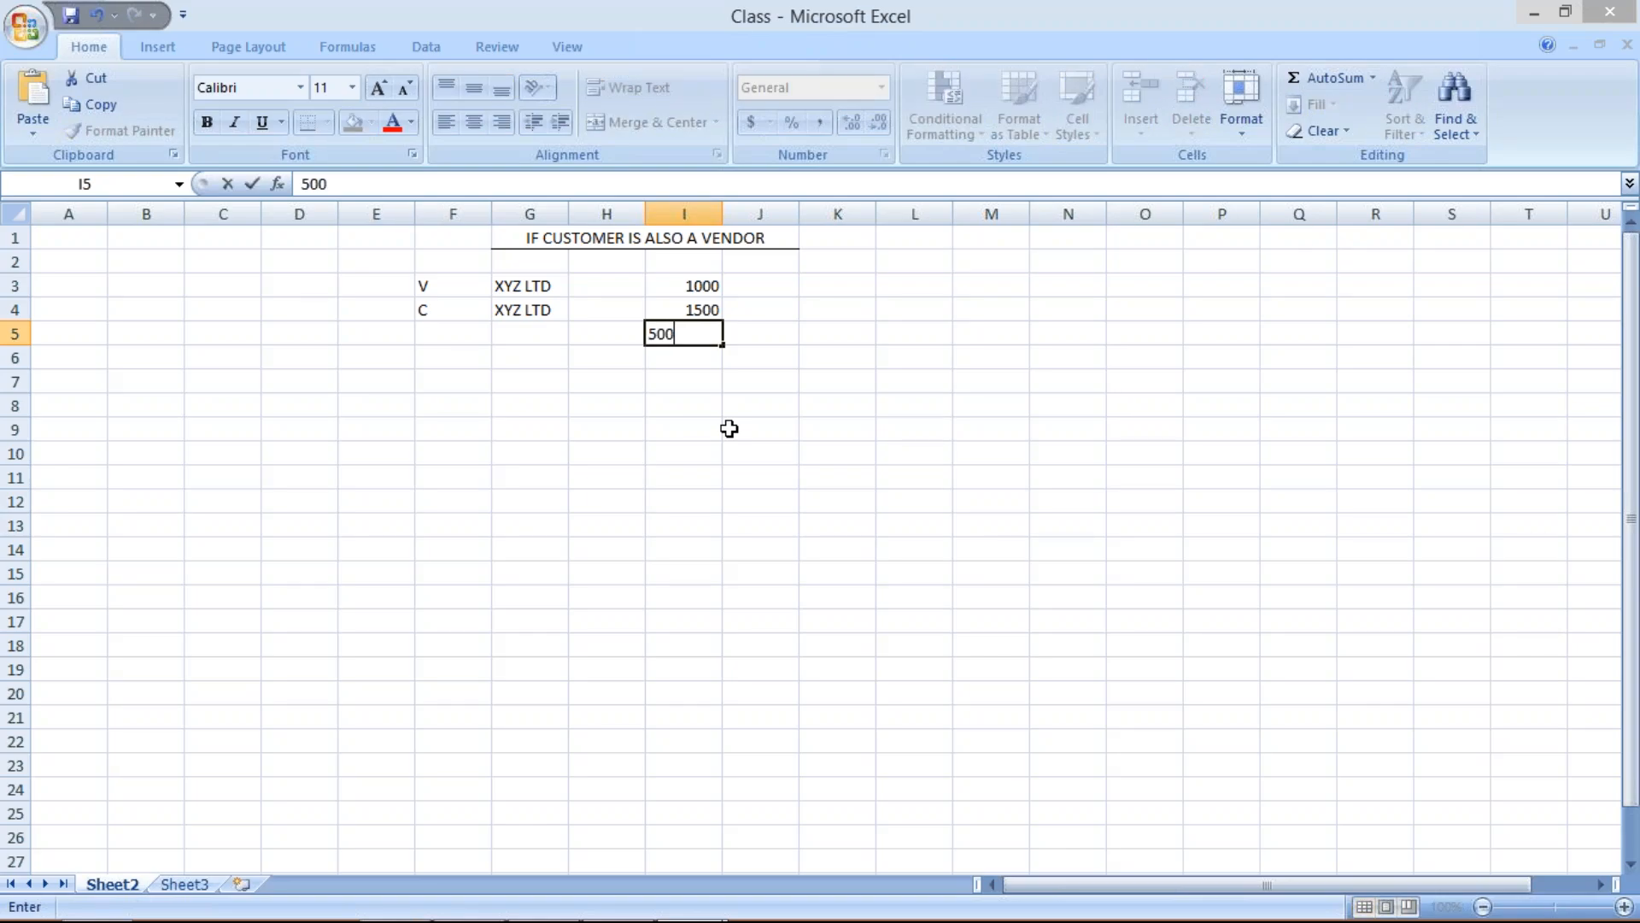
pyautogui.press('Return')
pyautogui.moveTo(515, 281); pyautogui.dragTo(525, 310)
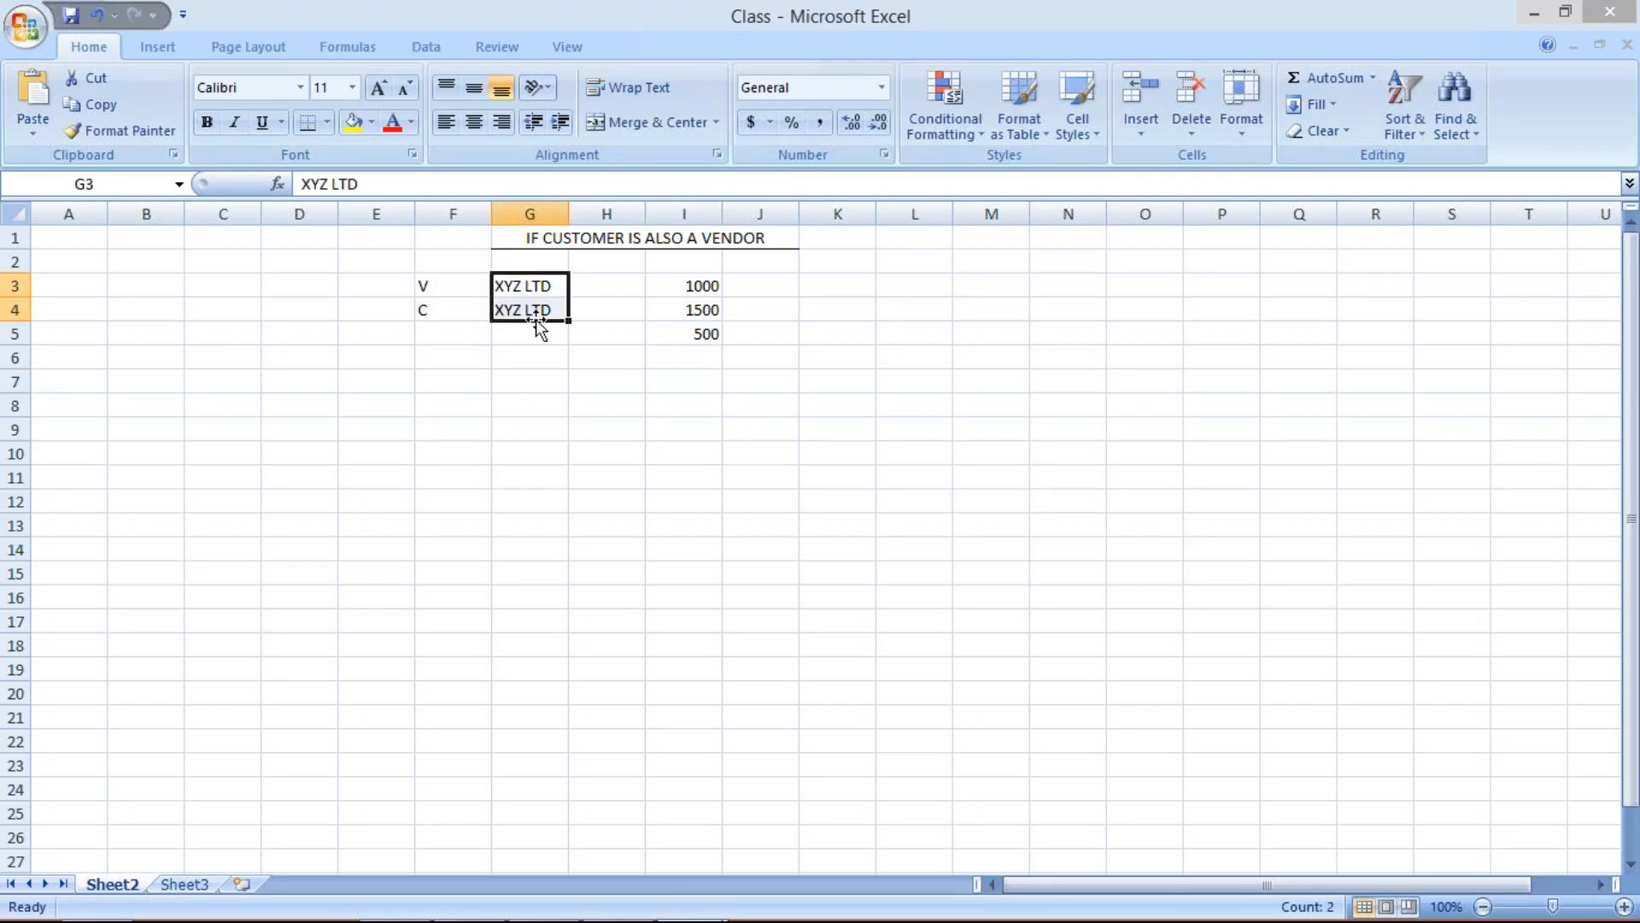
pyautogui.click(640, 286)
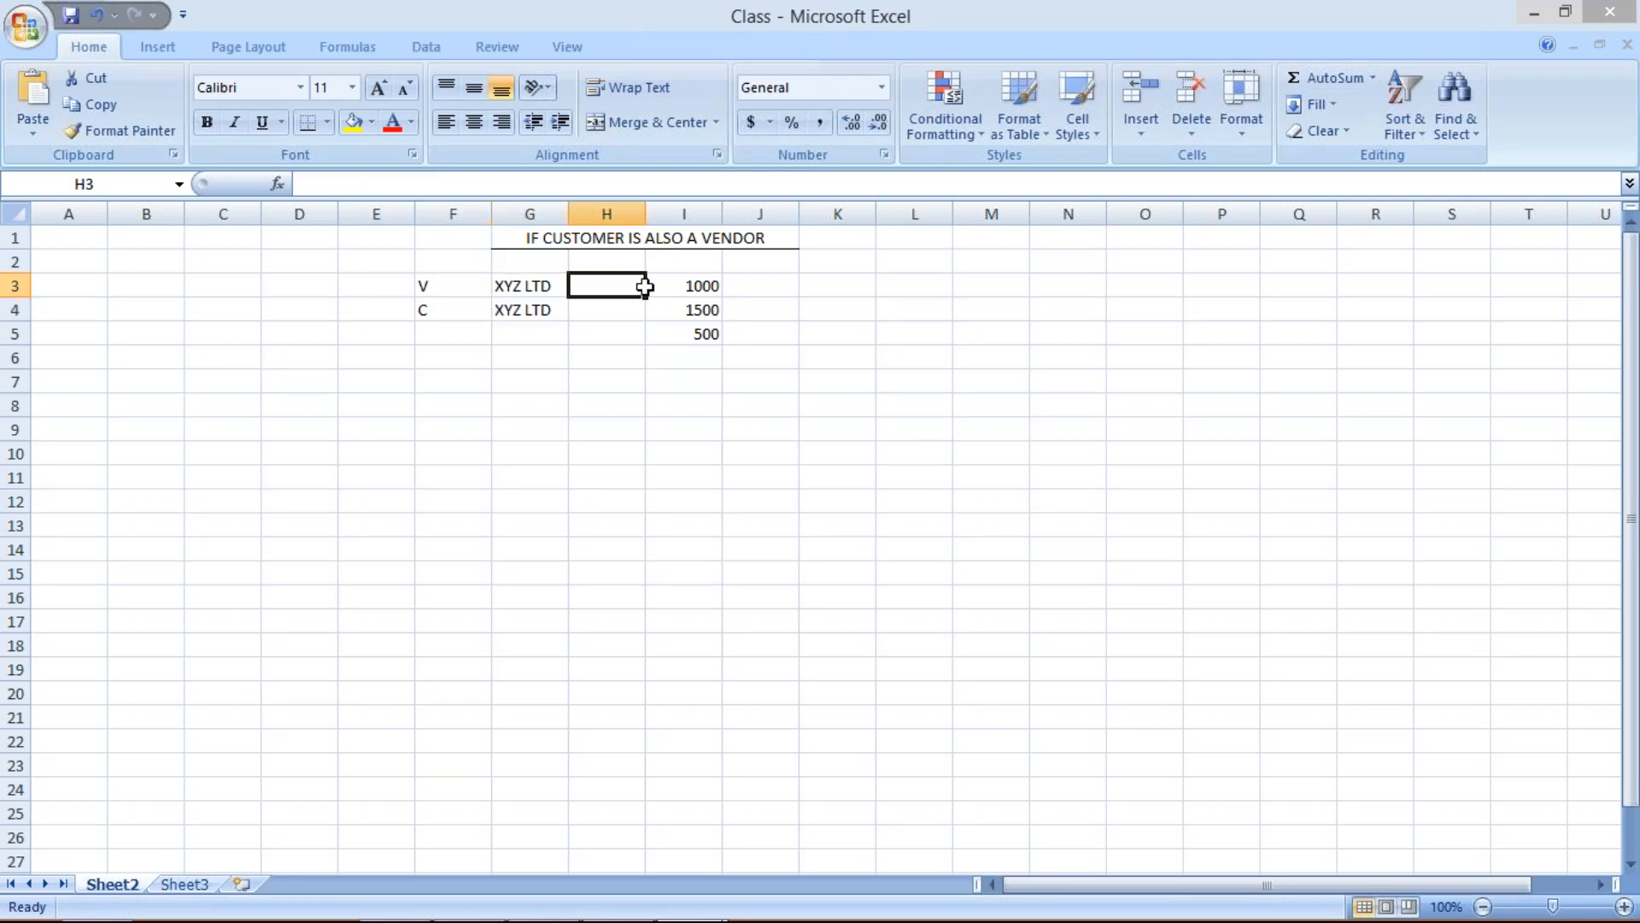
pyautogui.press('Right')
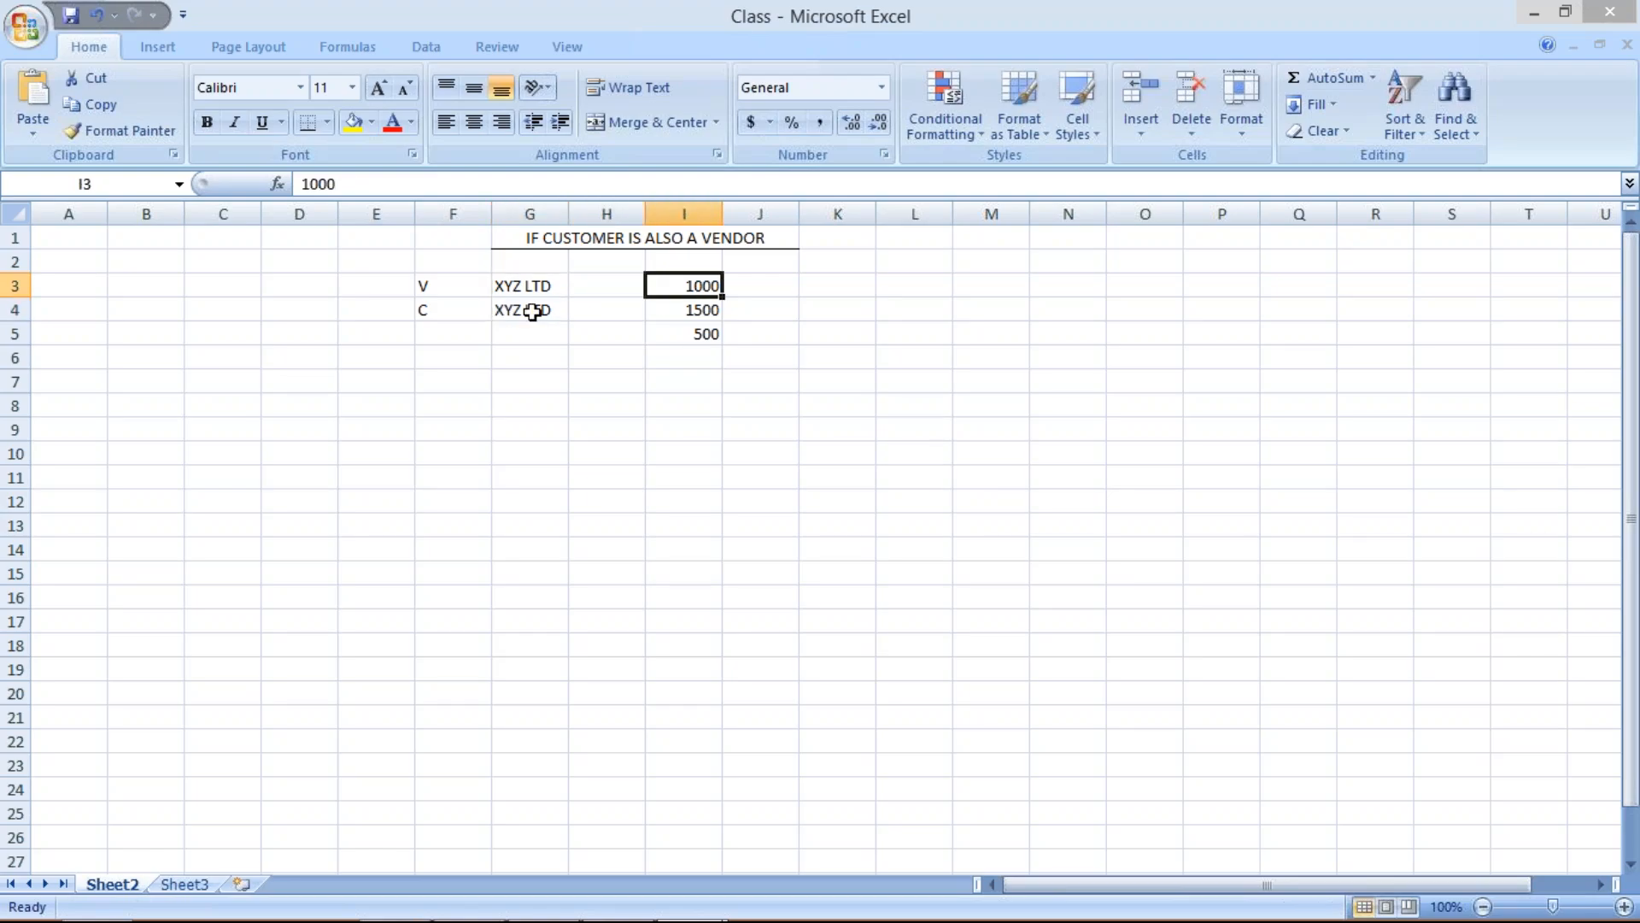
pyautogui.click(659, 314)
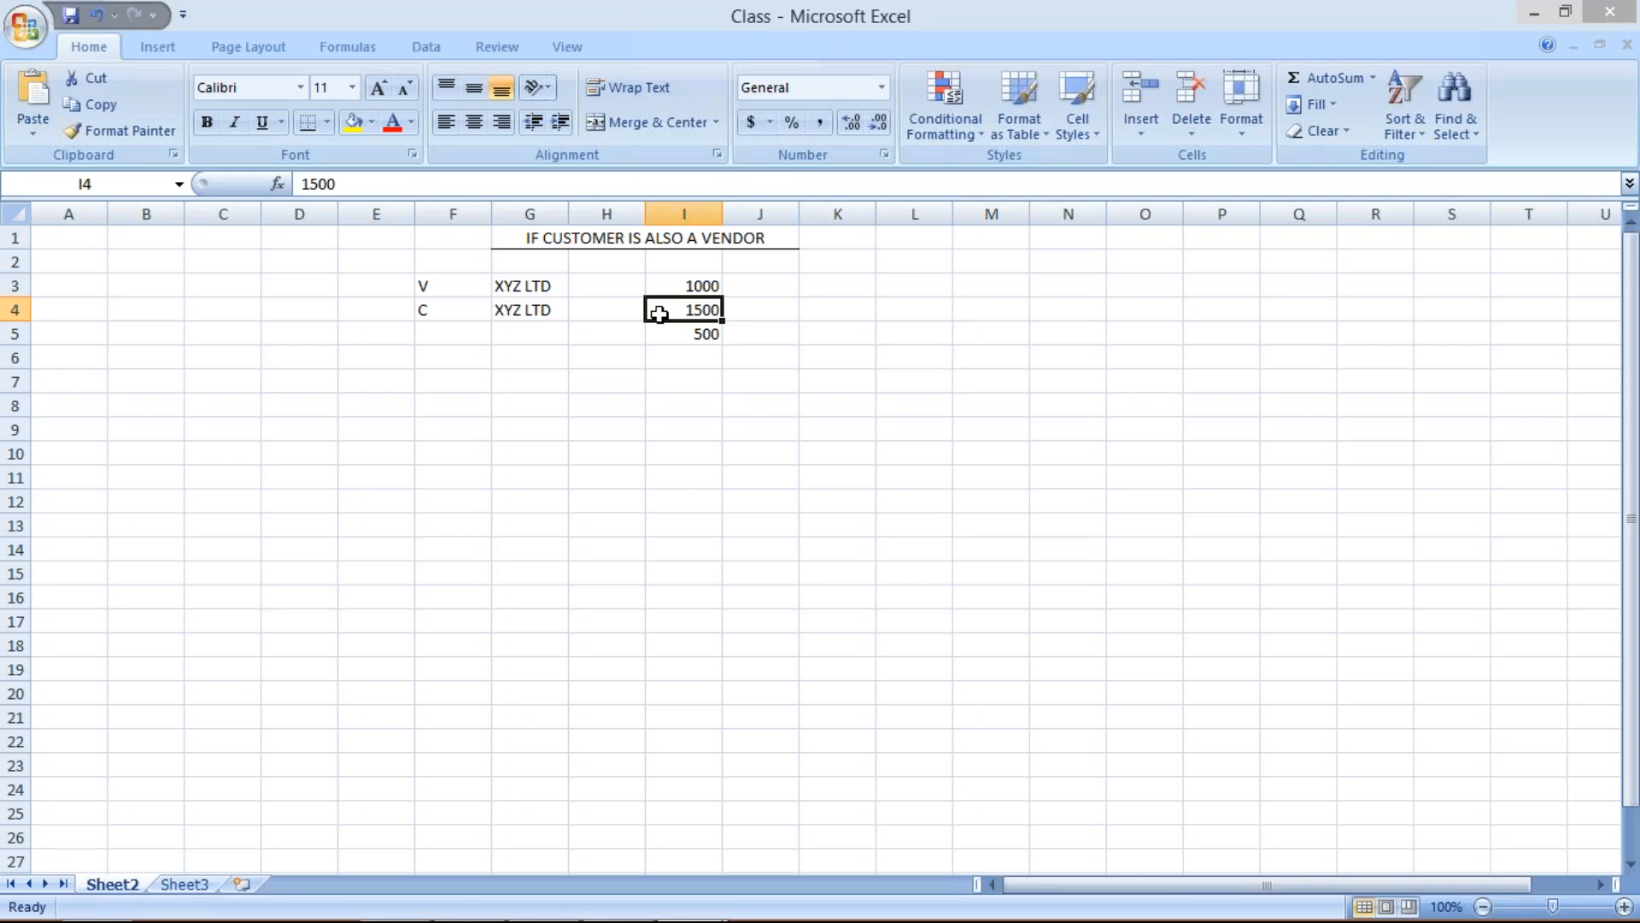
pyautogui.moveTo(758, 283); pyautogui.dragTo(758, 311)
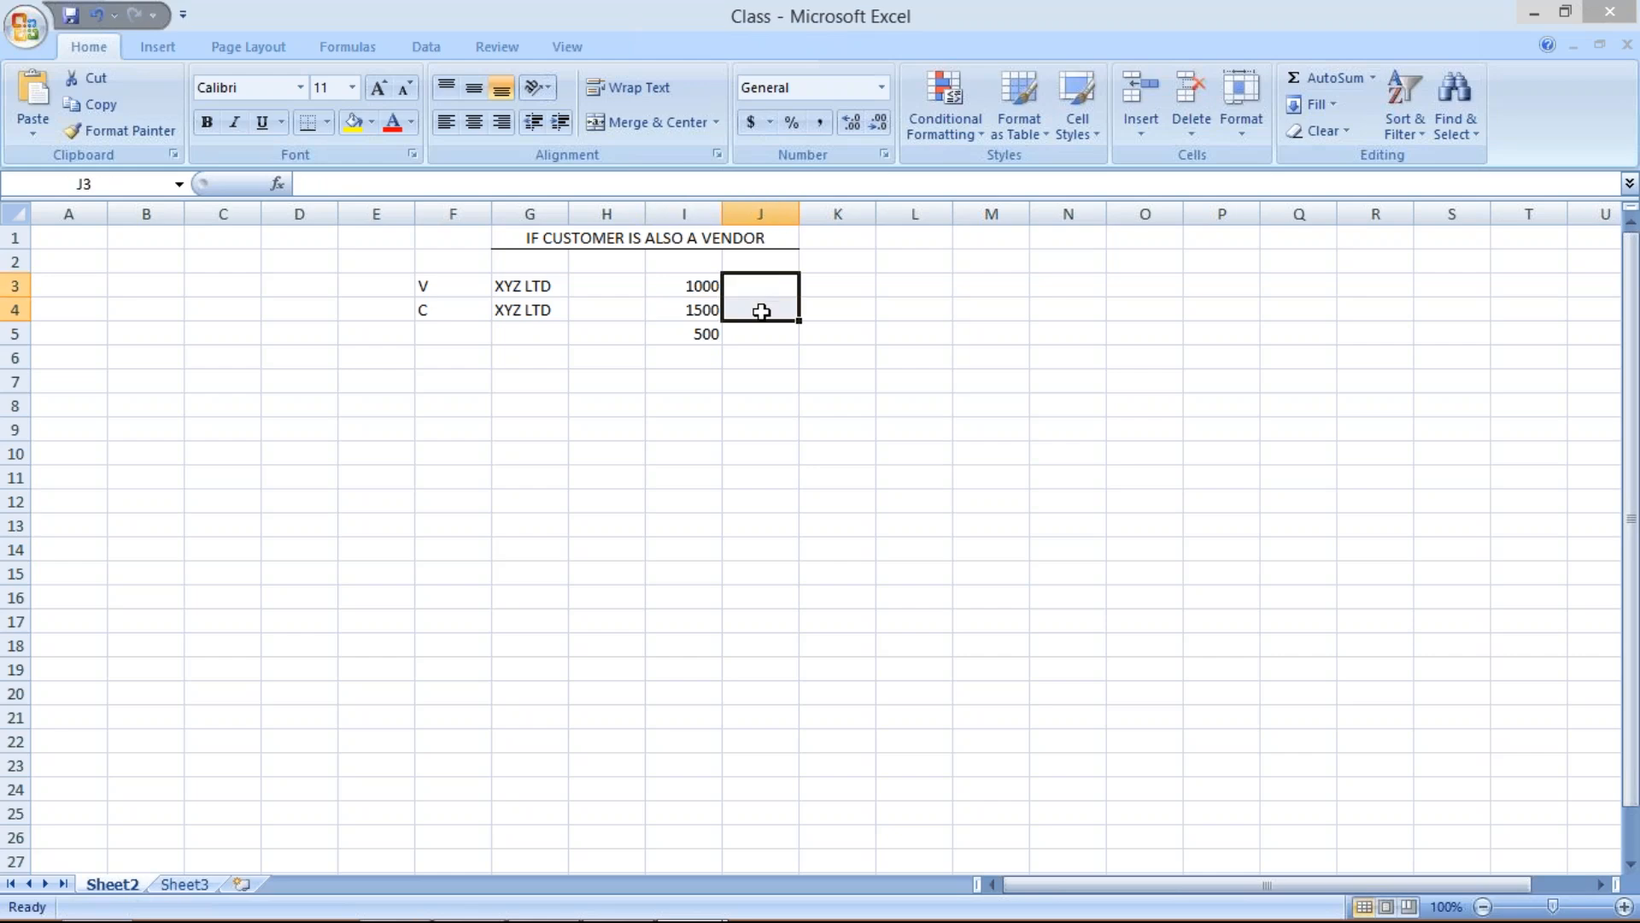
pyautogui.click(681, 335)
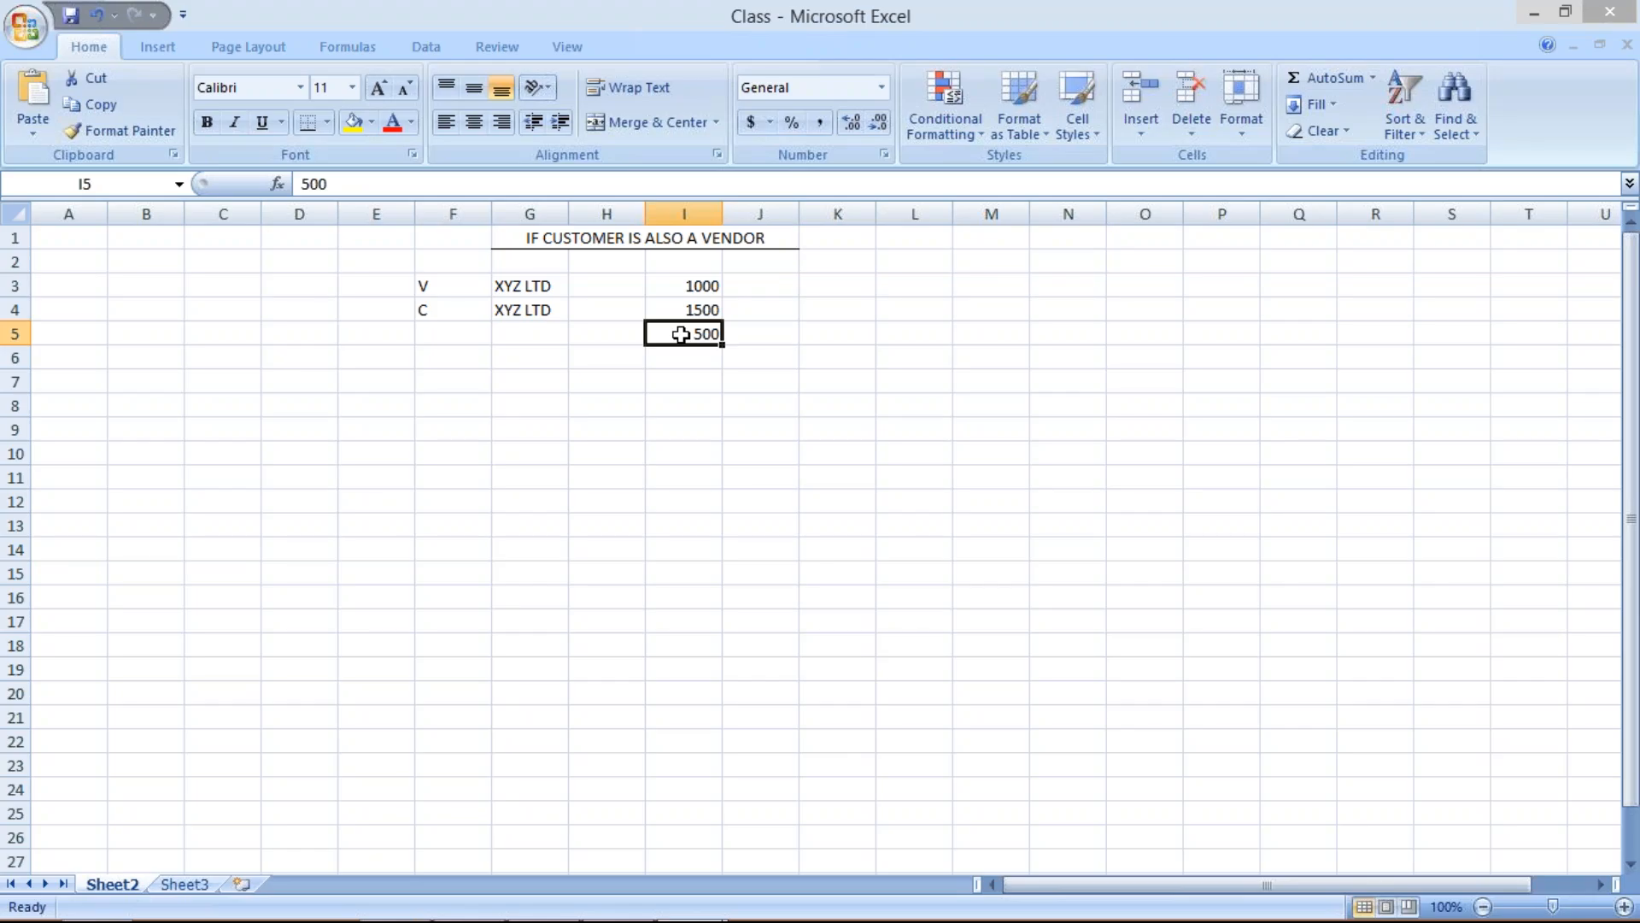
pyautogui.click(774, 275)
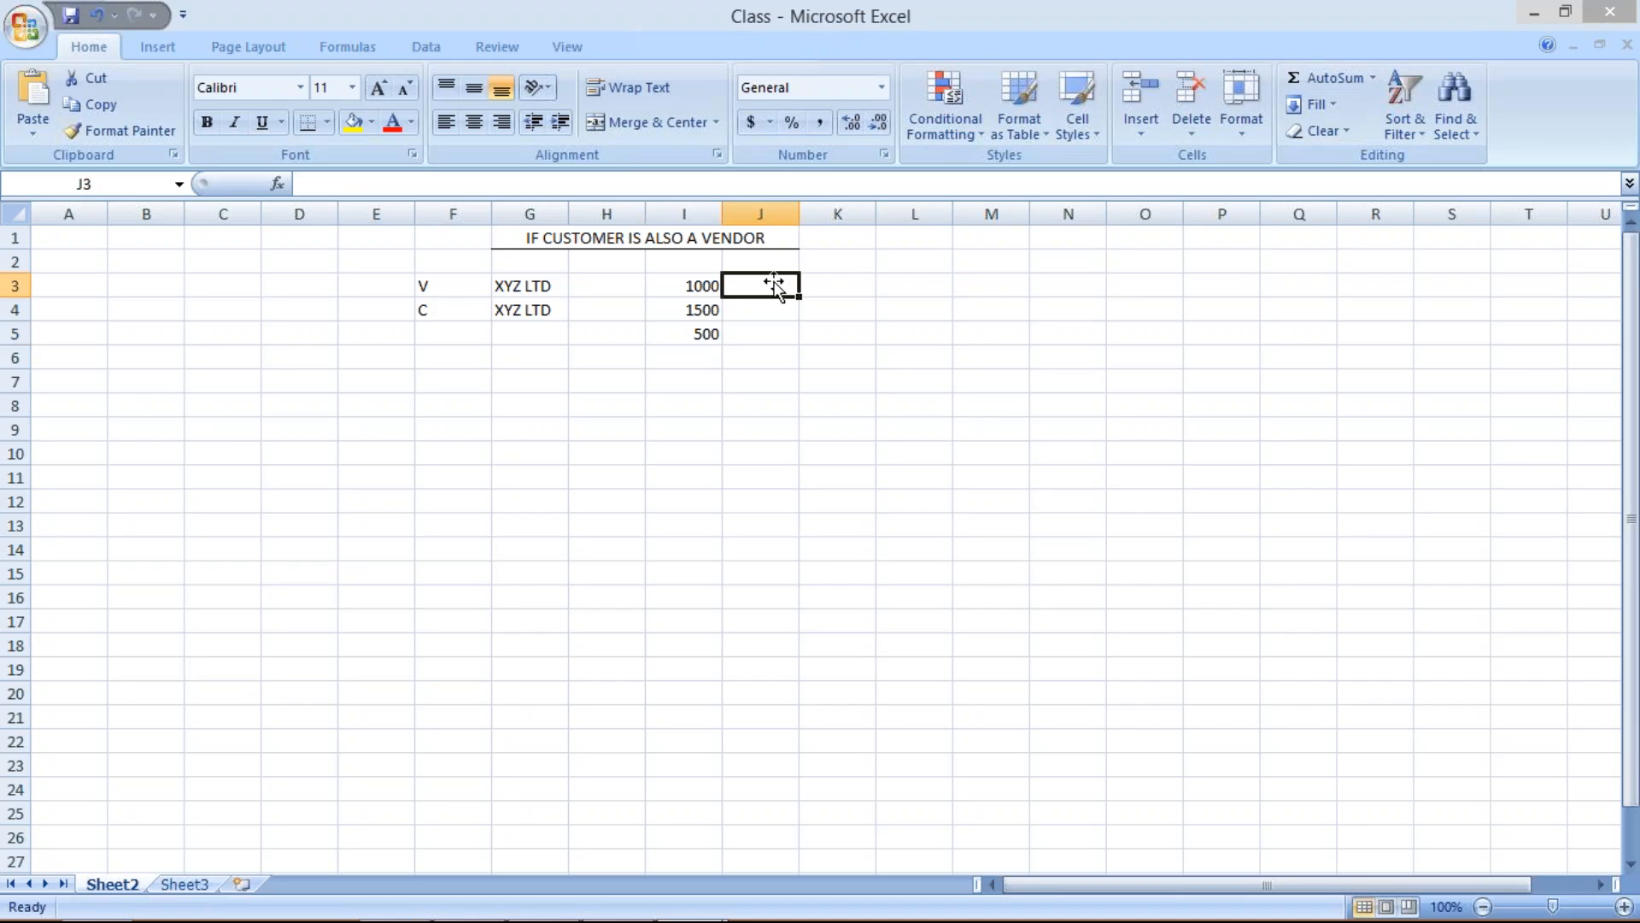
pyautogui.click(766, 312)
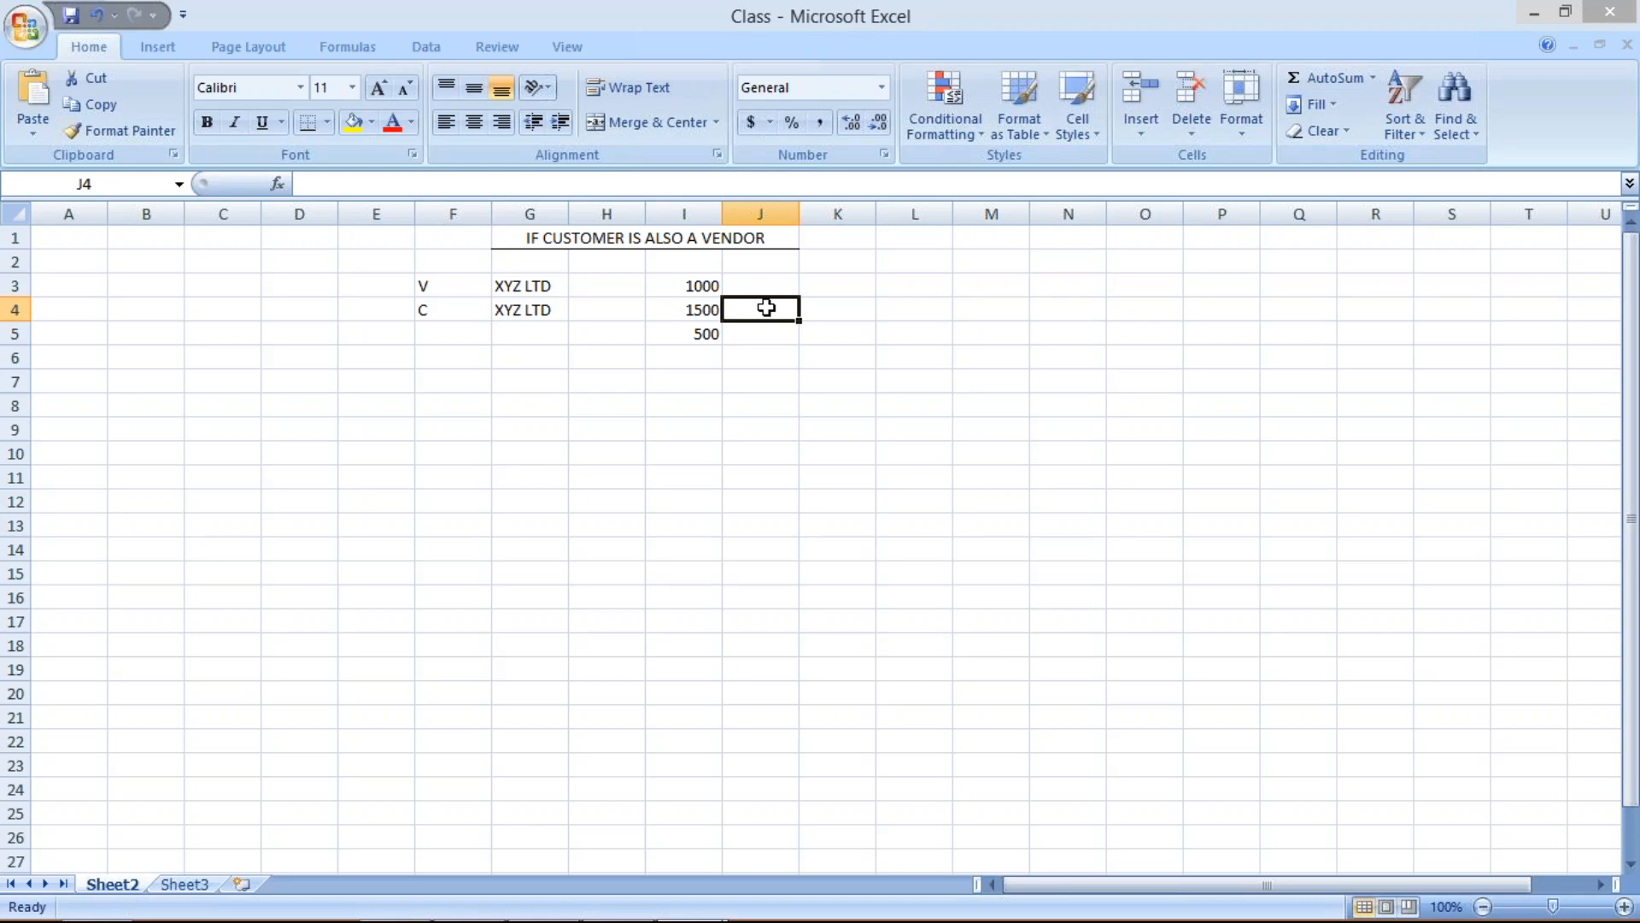
pyautogui.click(762, 286)
pyautogui.click(762, 308)
pyautogui.click(743, 284)
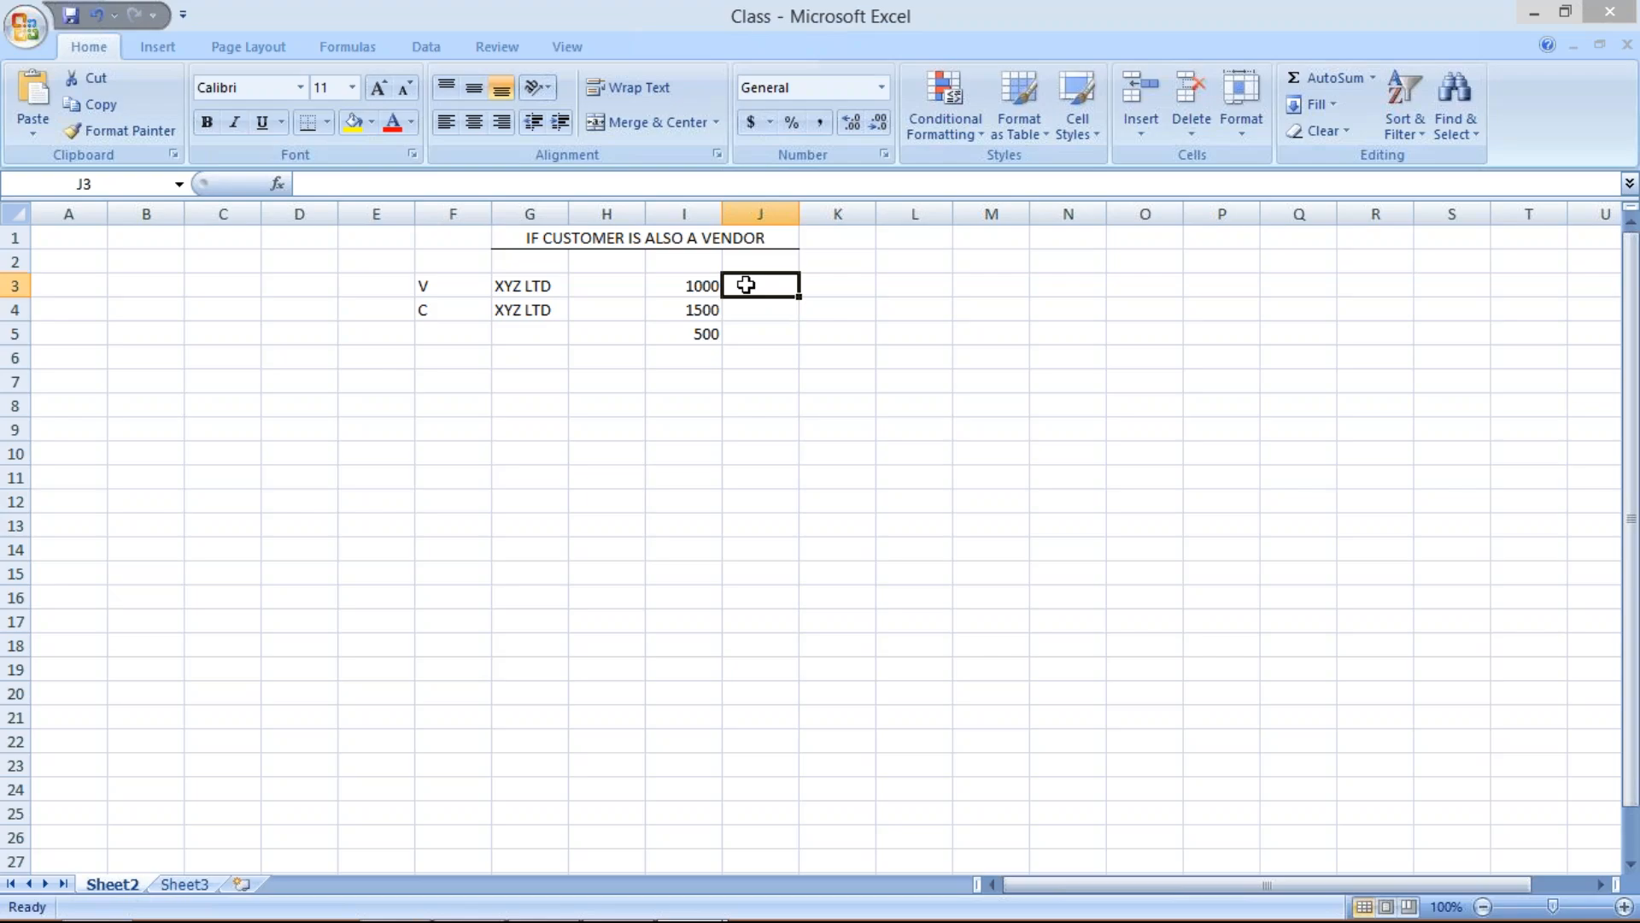
pyautogui.click(746, 310)
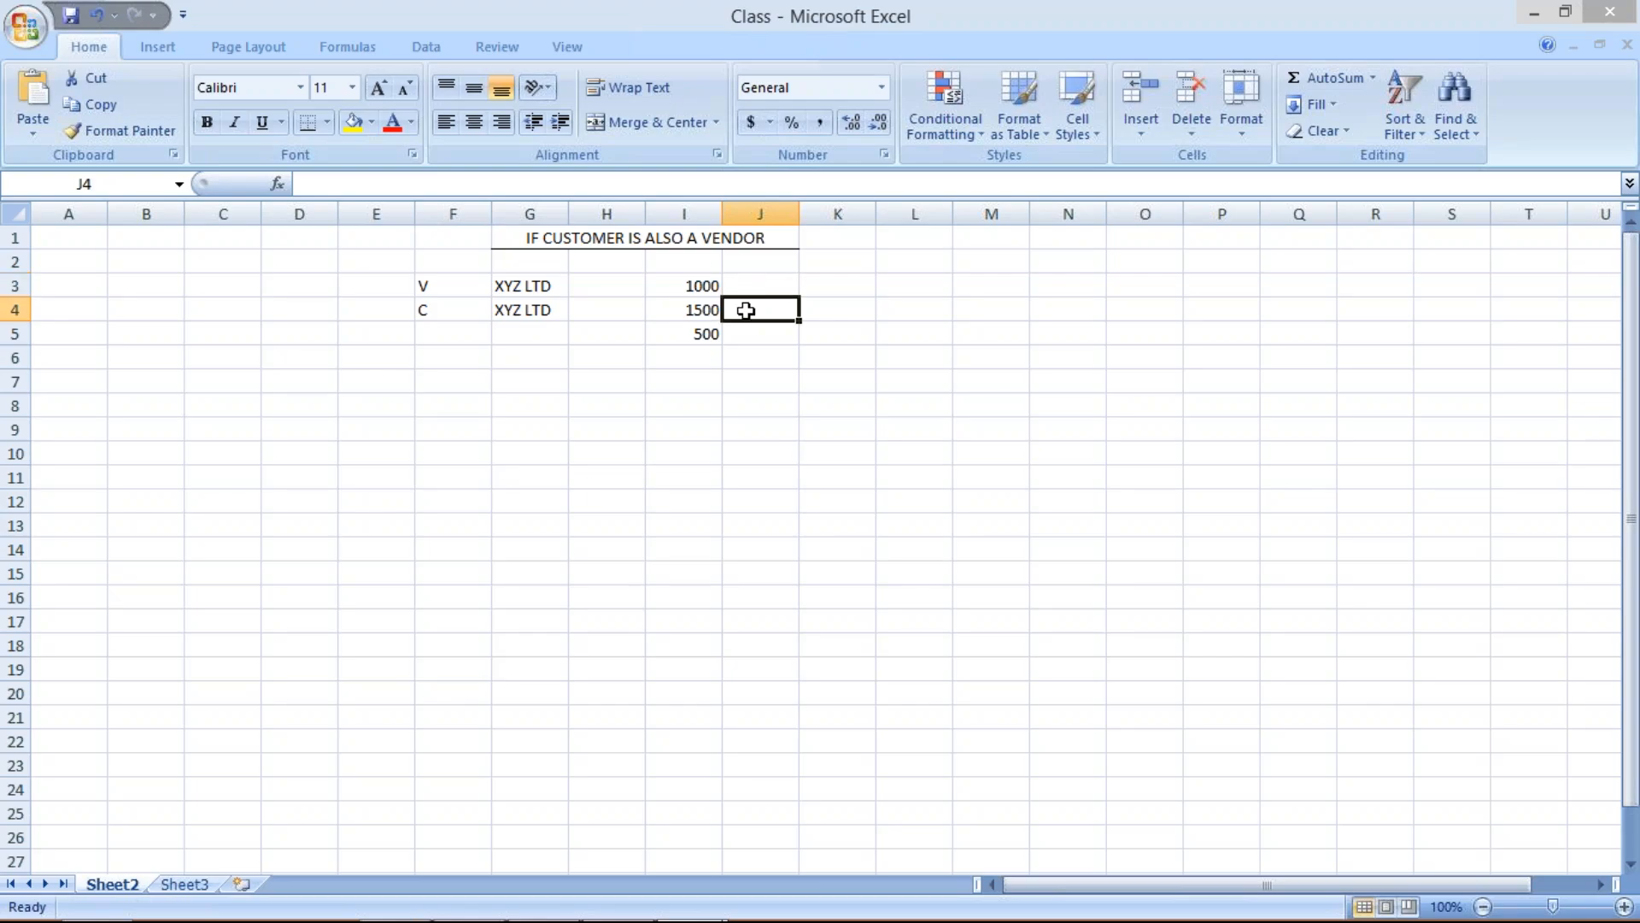
pyautogui.click(701, 342)
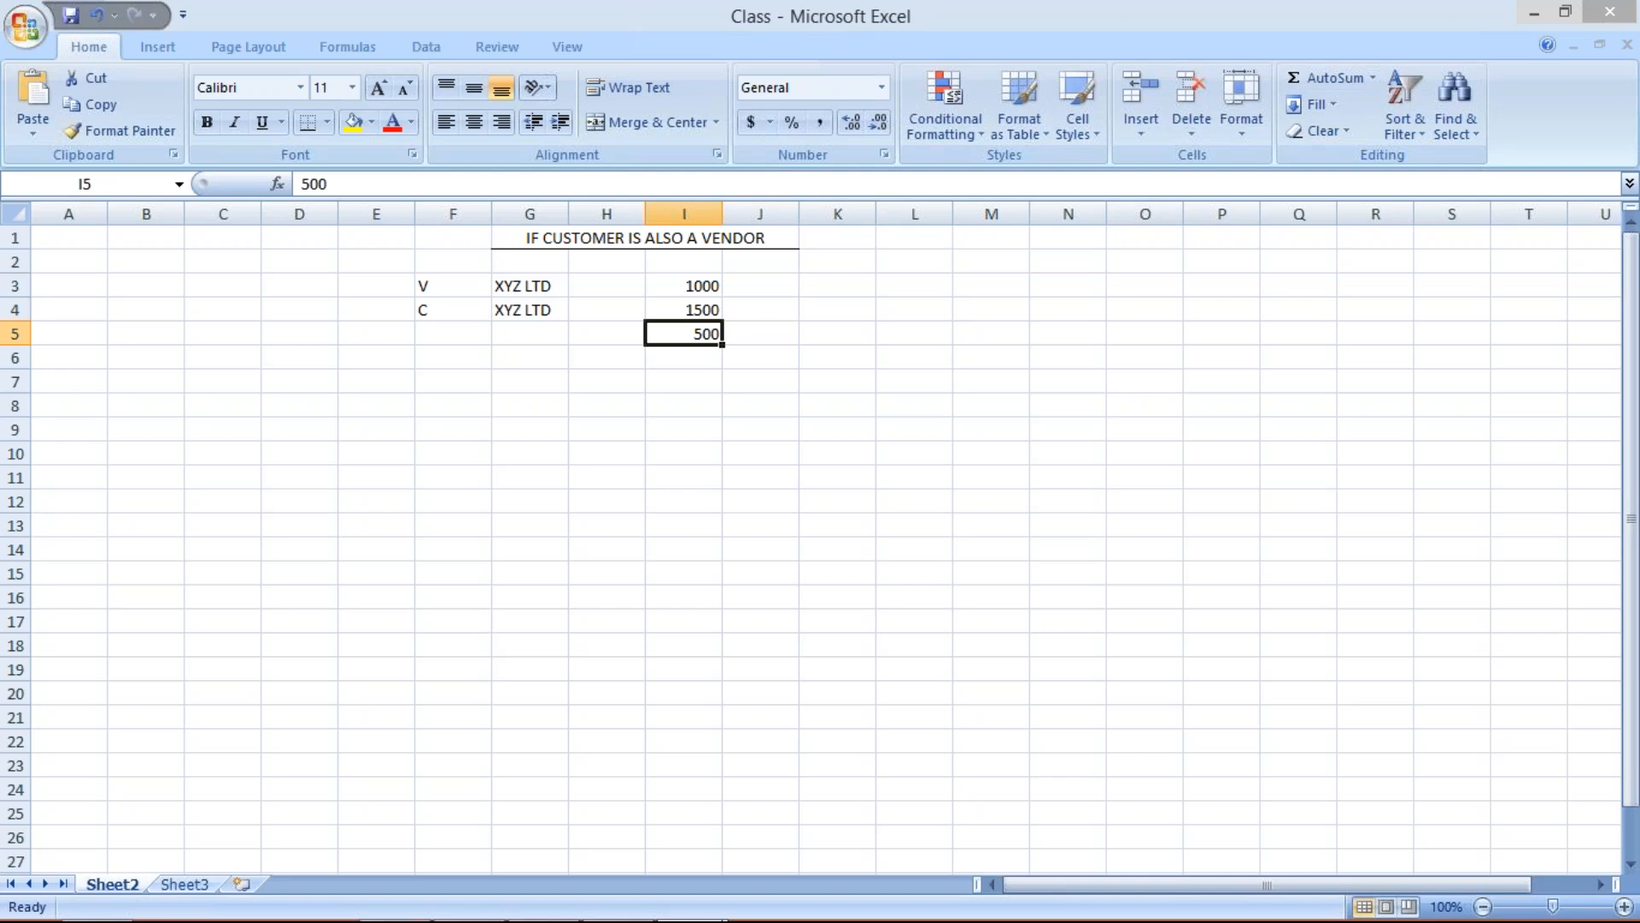
pyautogui.click(754, 294)
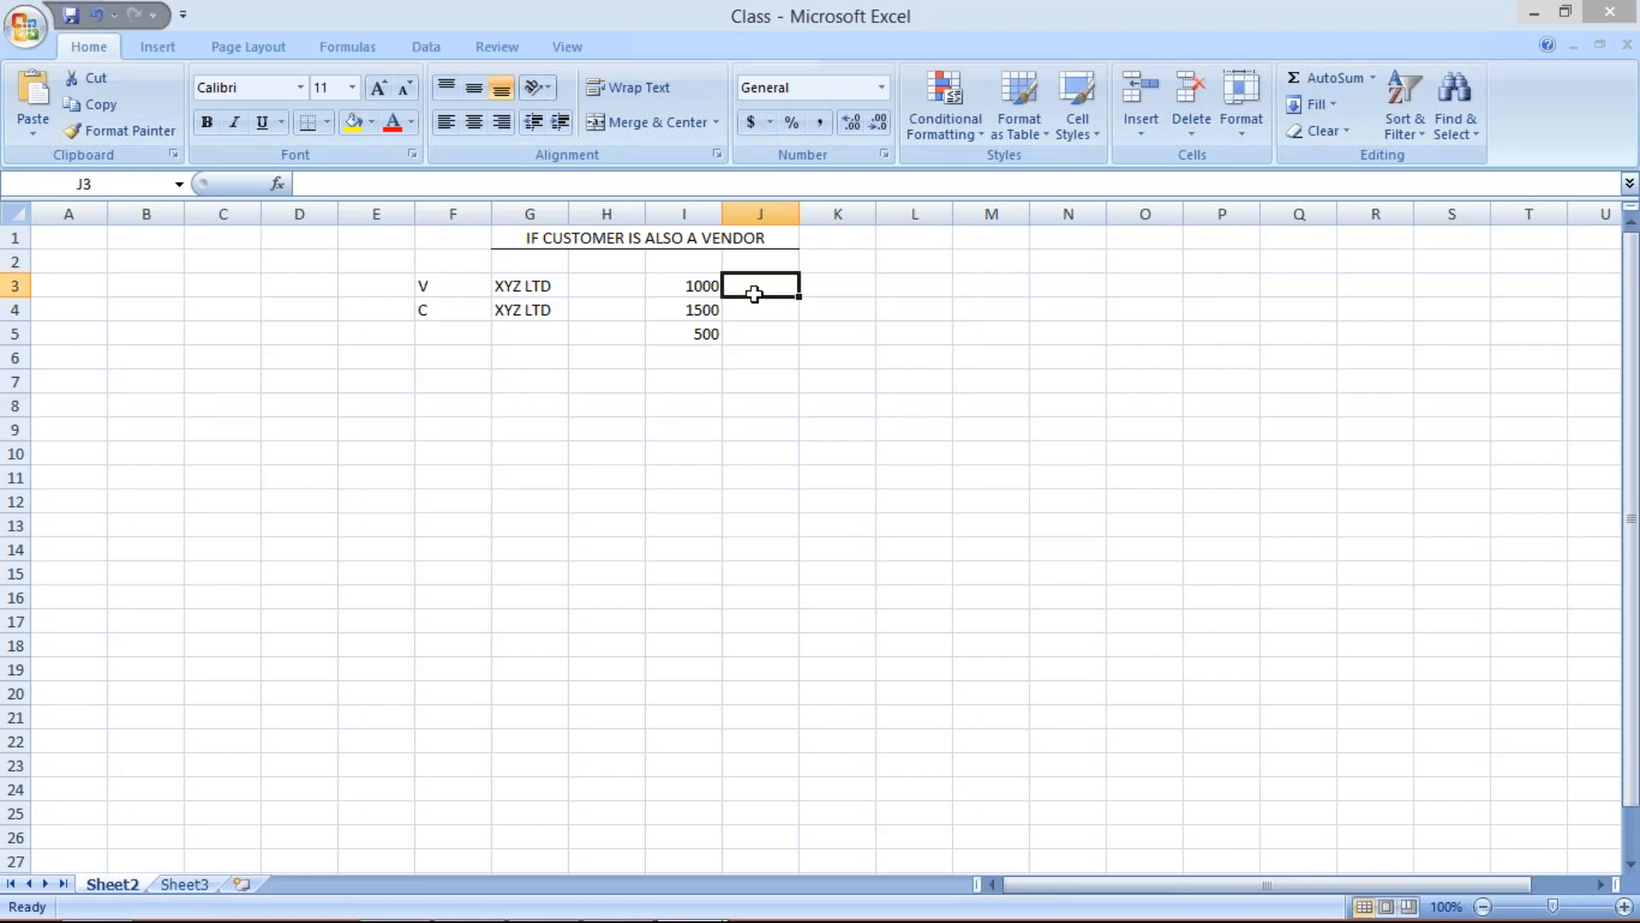
pyautogui.click(755, 310)
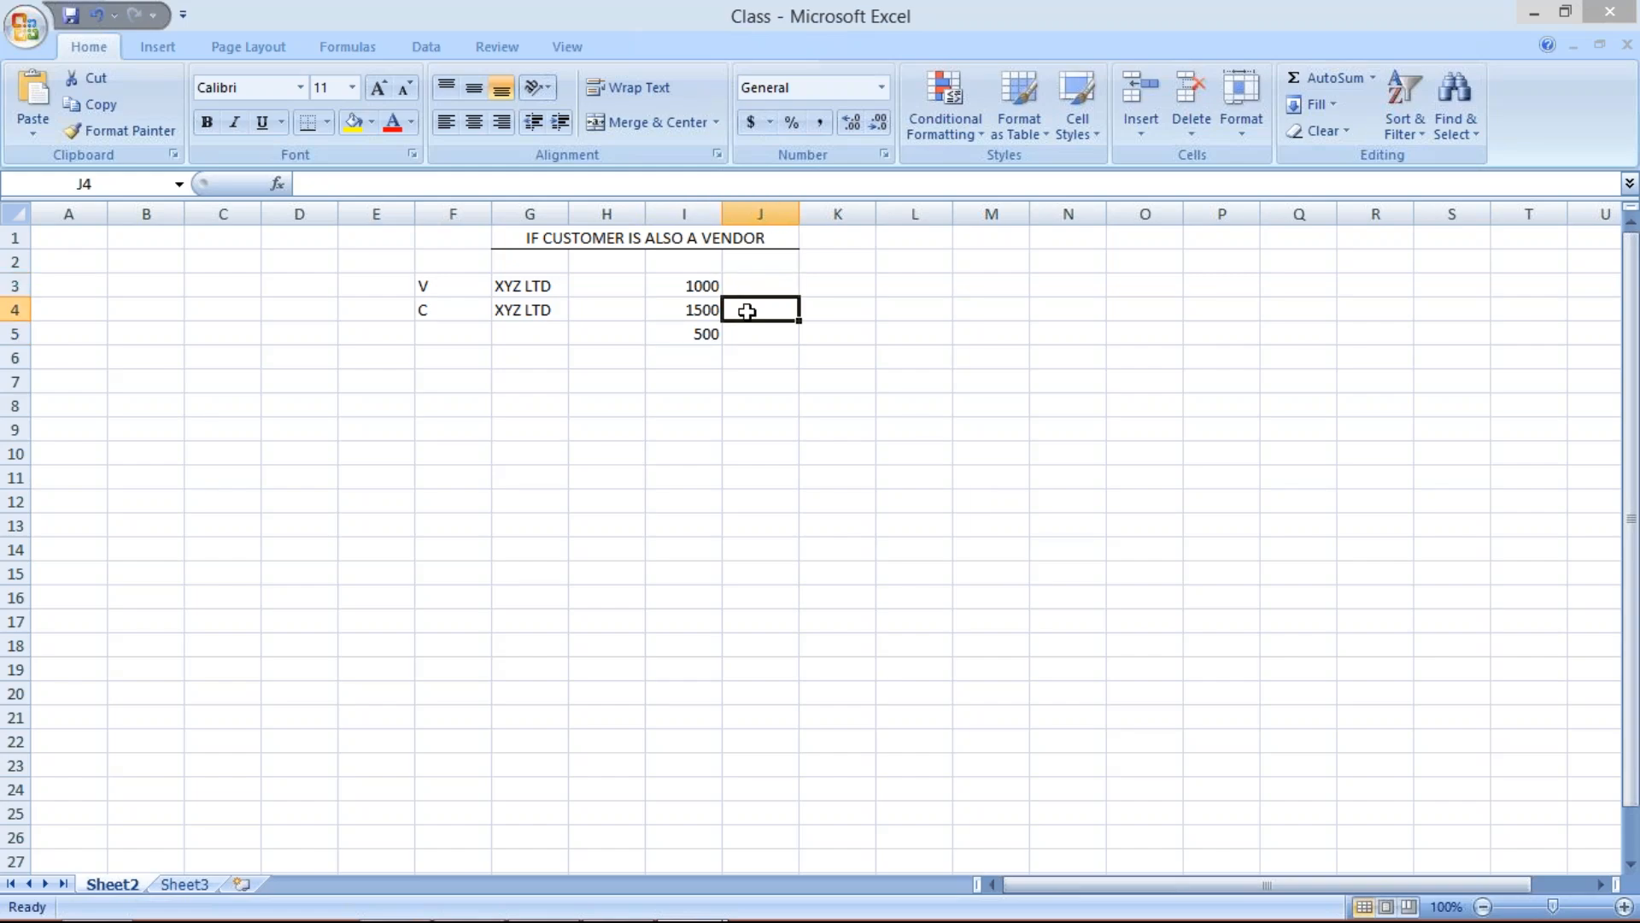
pyautogui.click(679, 331)
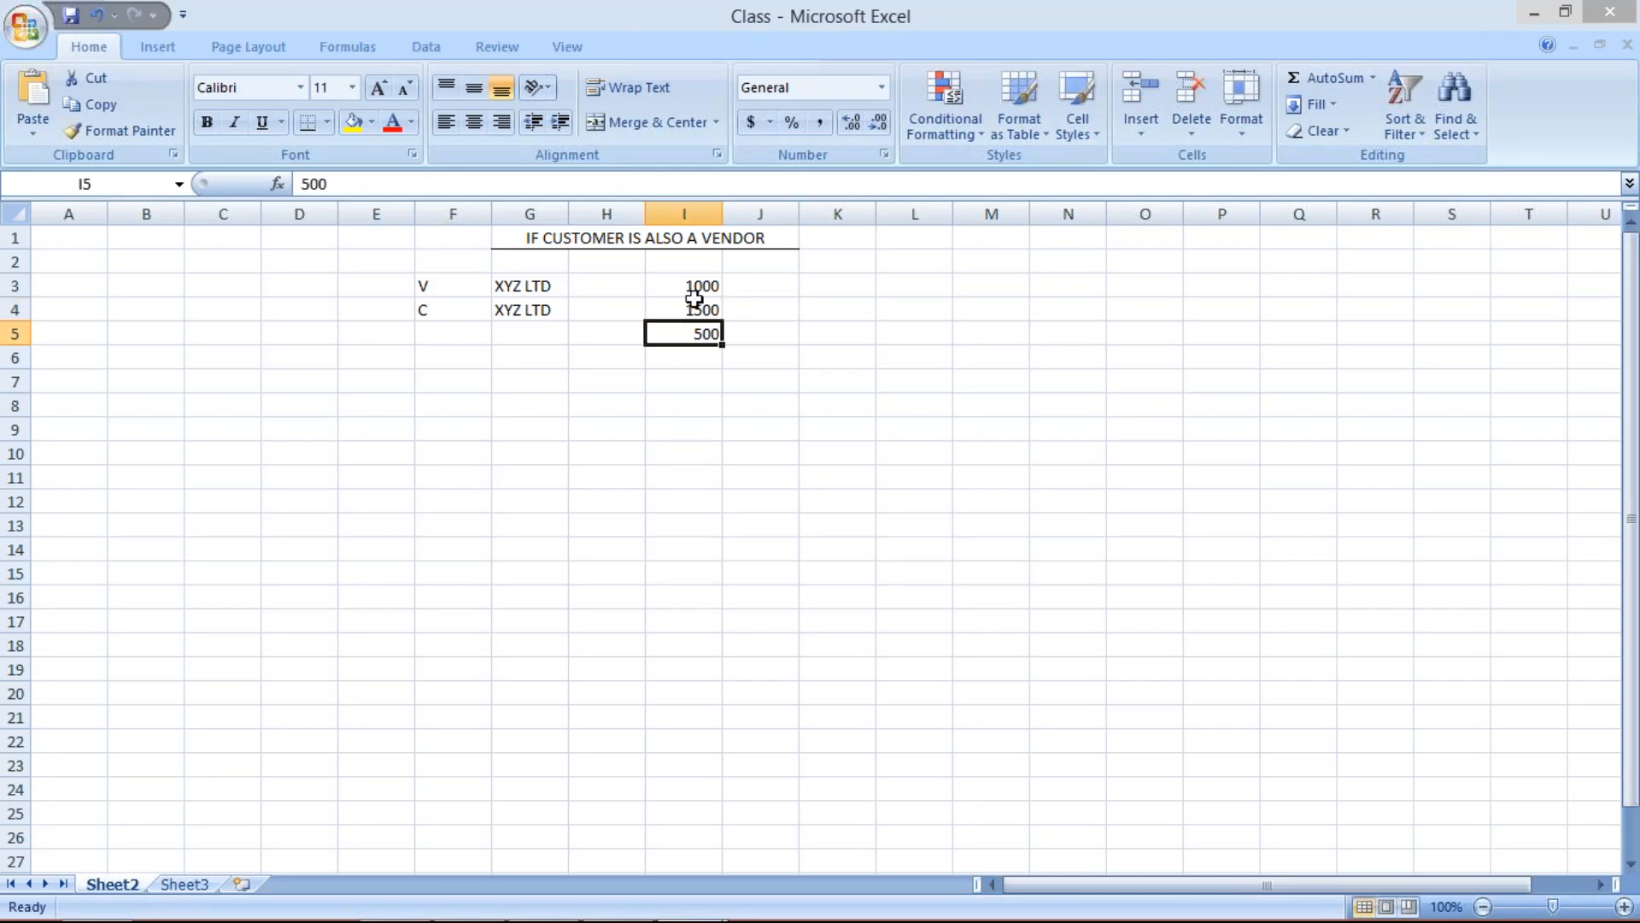
pyautogui.moveTo(693, 283); pyautogui.dragTo(697, 307)
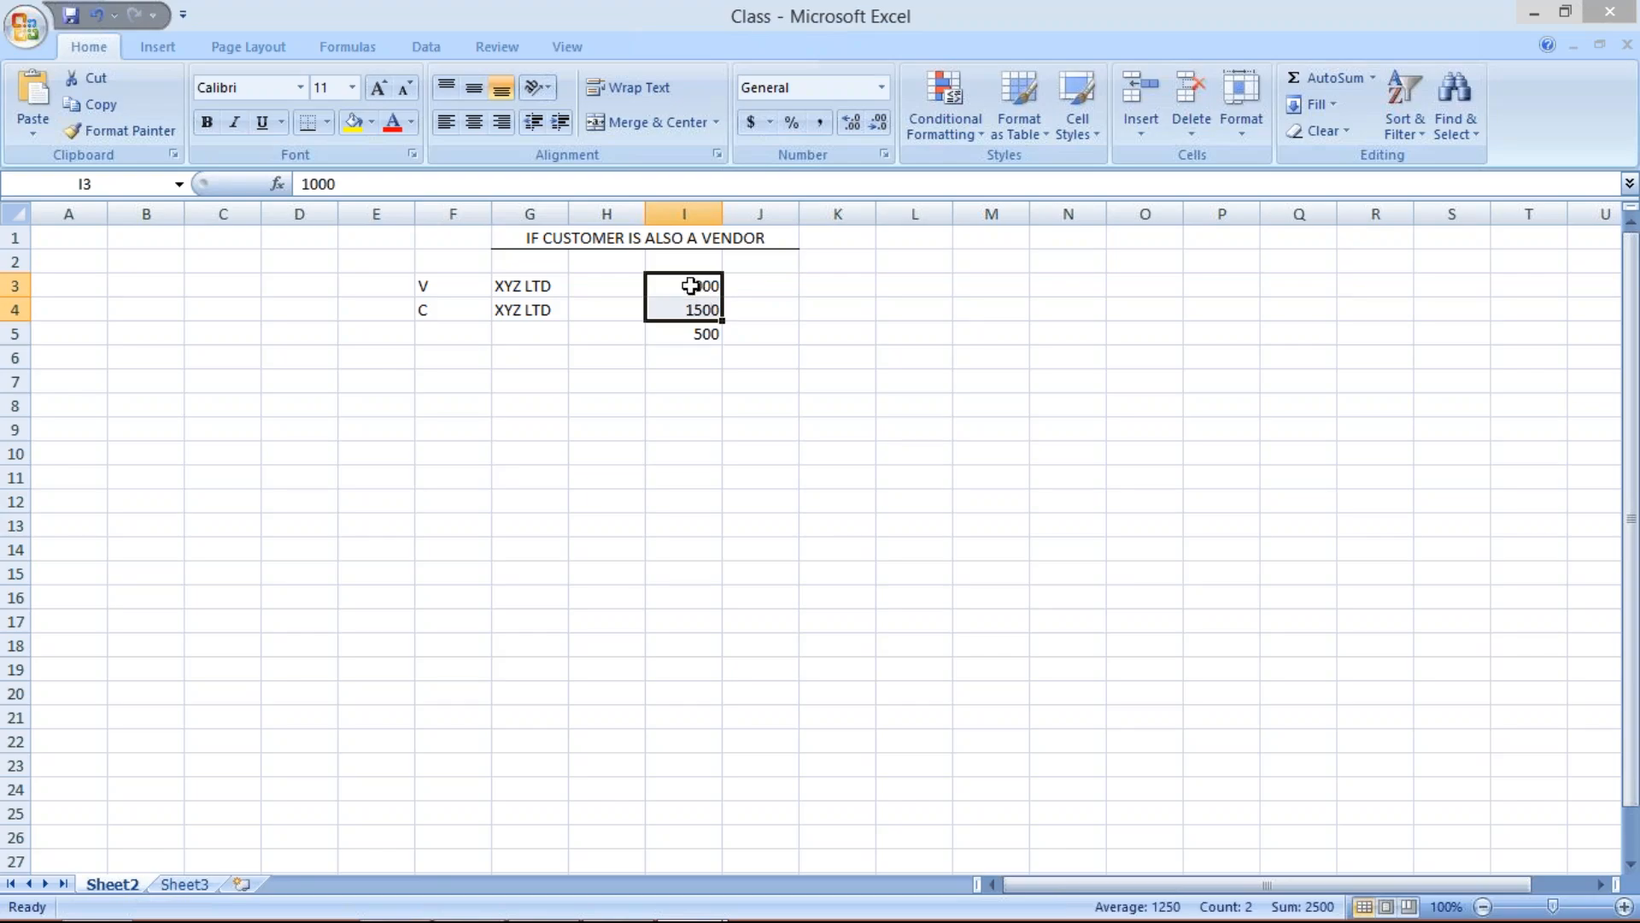
pyautogui.click(701, 332)
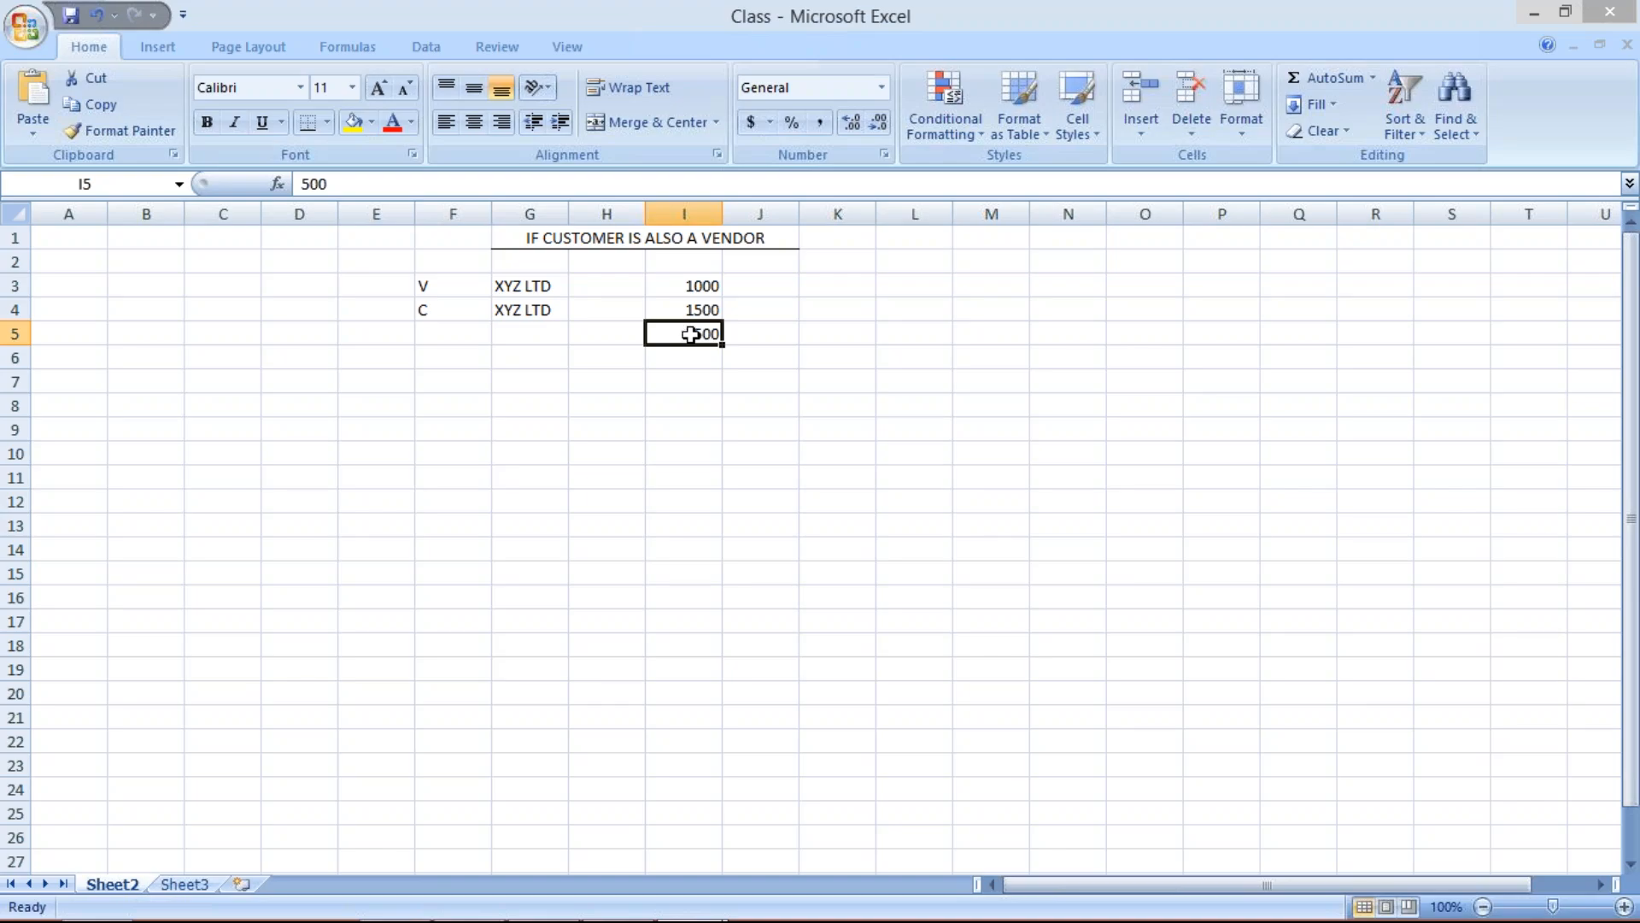
pyautogui.click(602, 293)
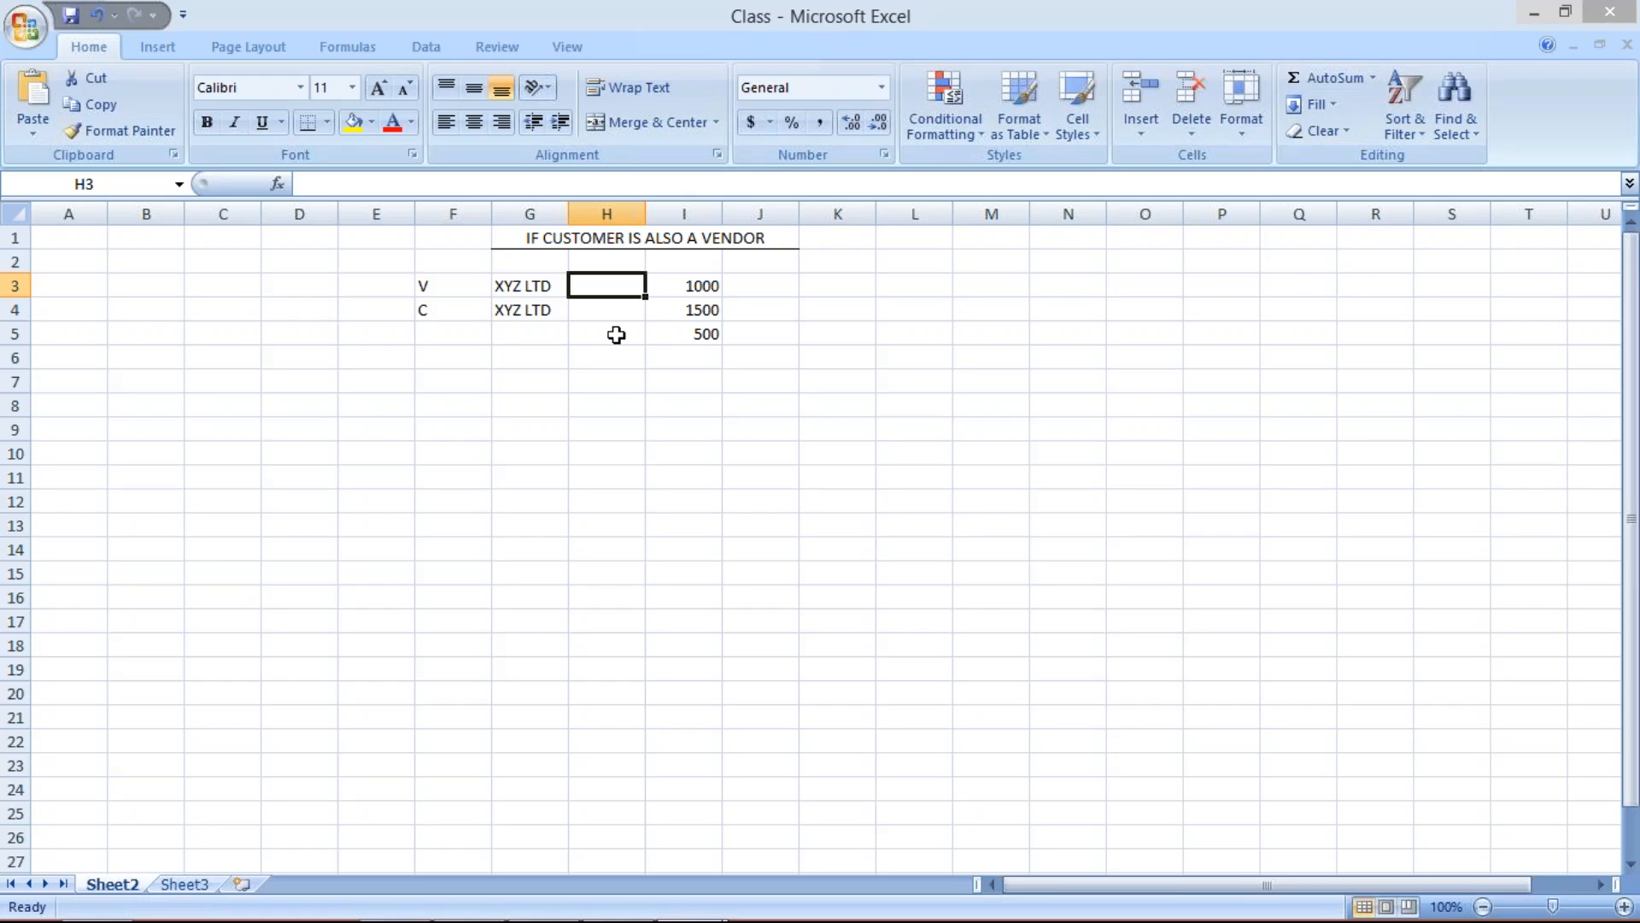
pyautogui.click(679, 284)
pyautogui.click(792, 309)
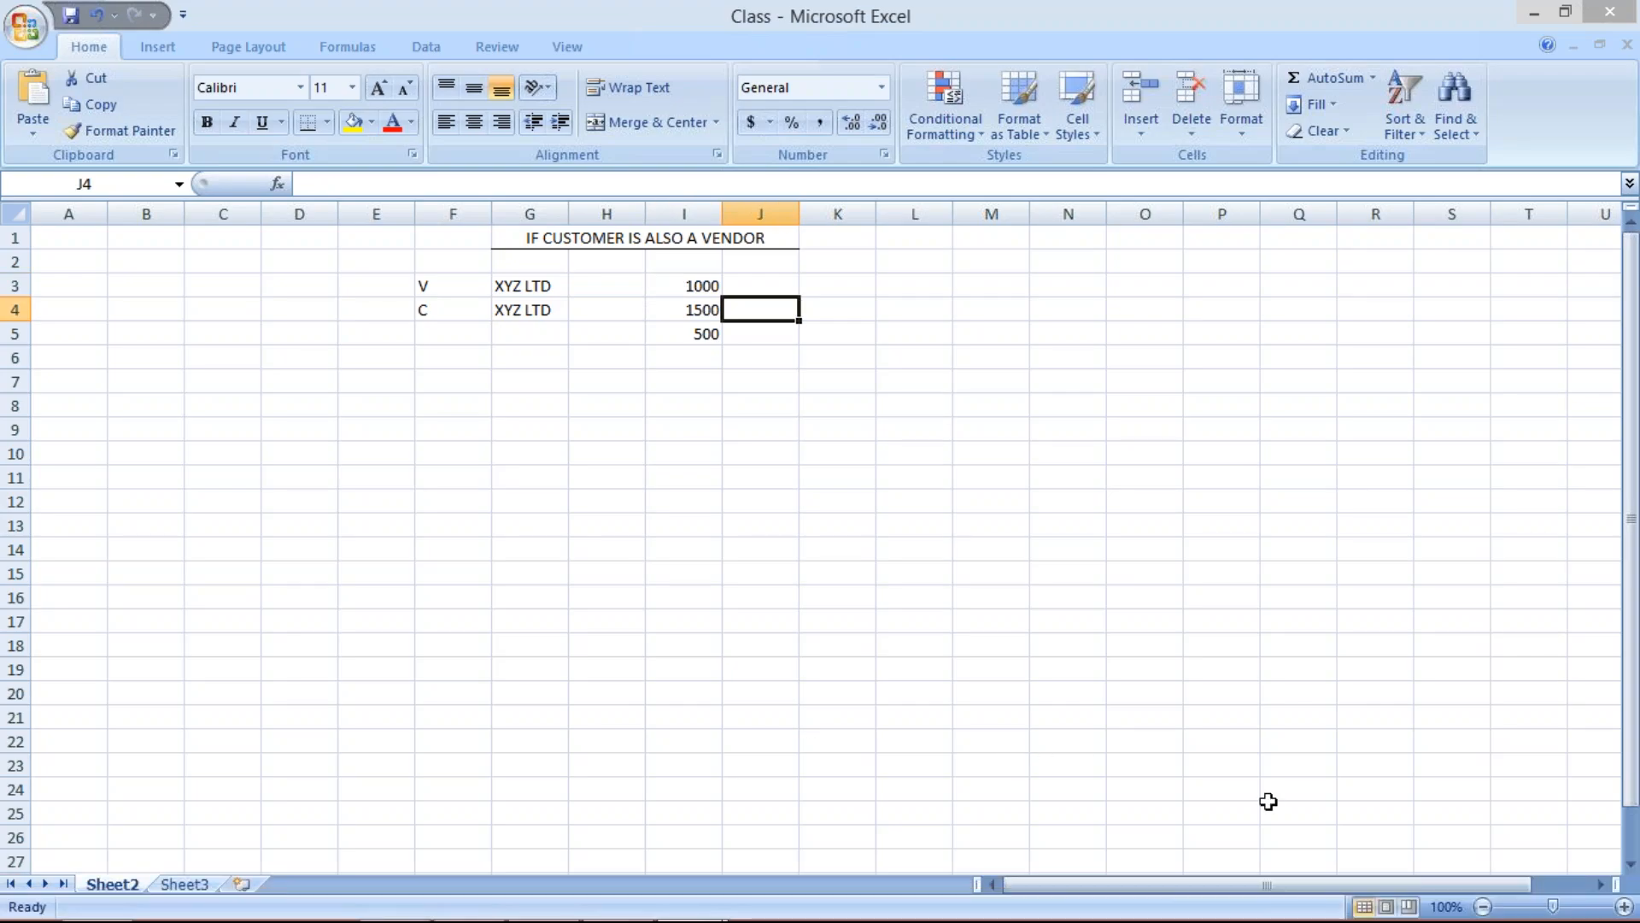
# Step: Switch to the SAP Easy Access window
pyautogui.click(1406, 796)
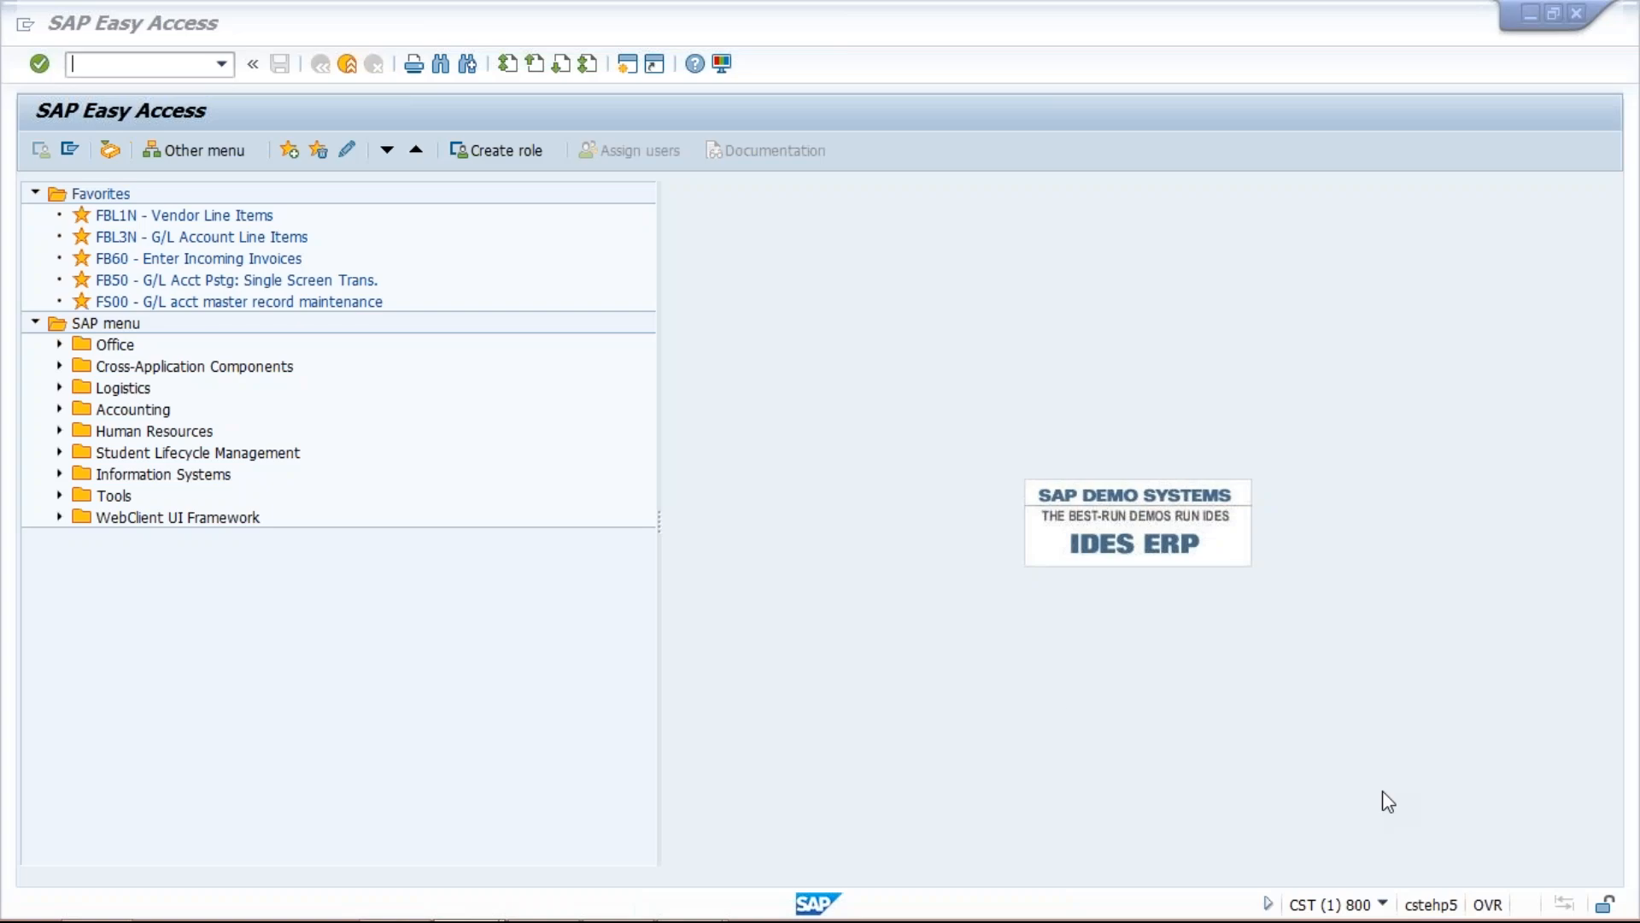
pyautogui.click(1059, 704)
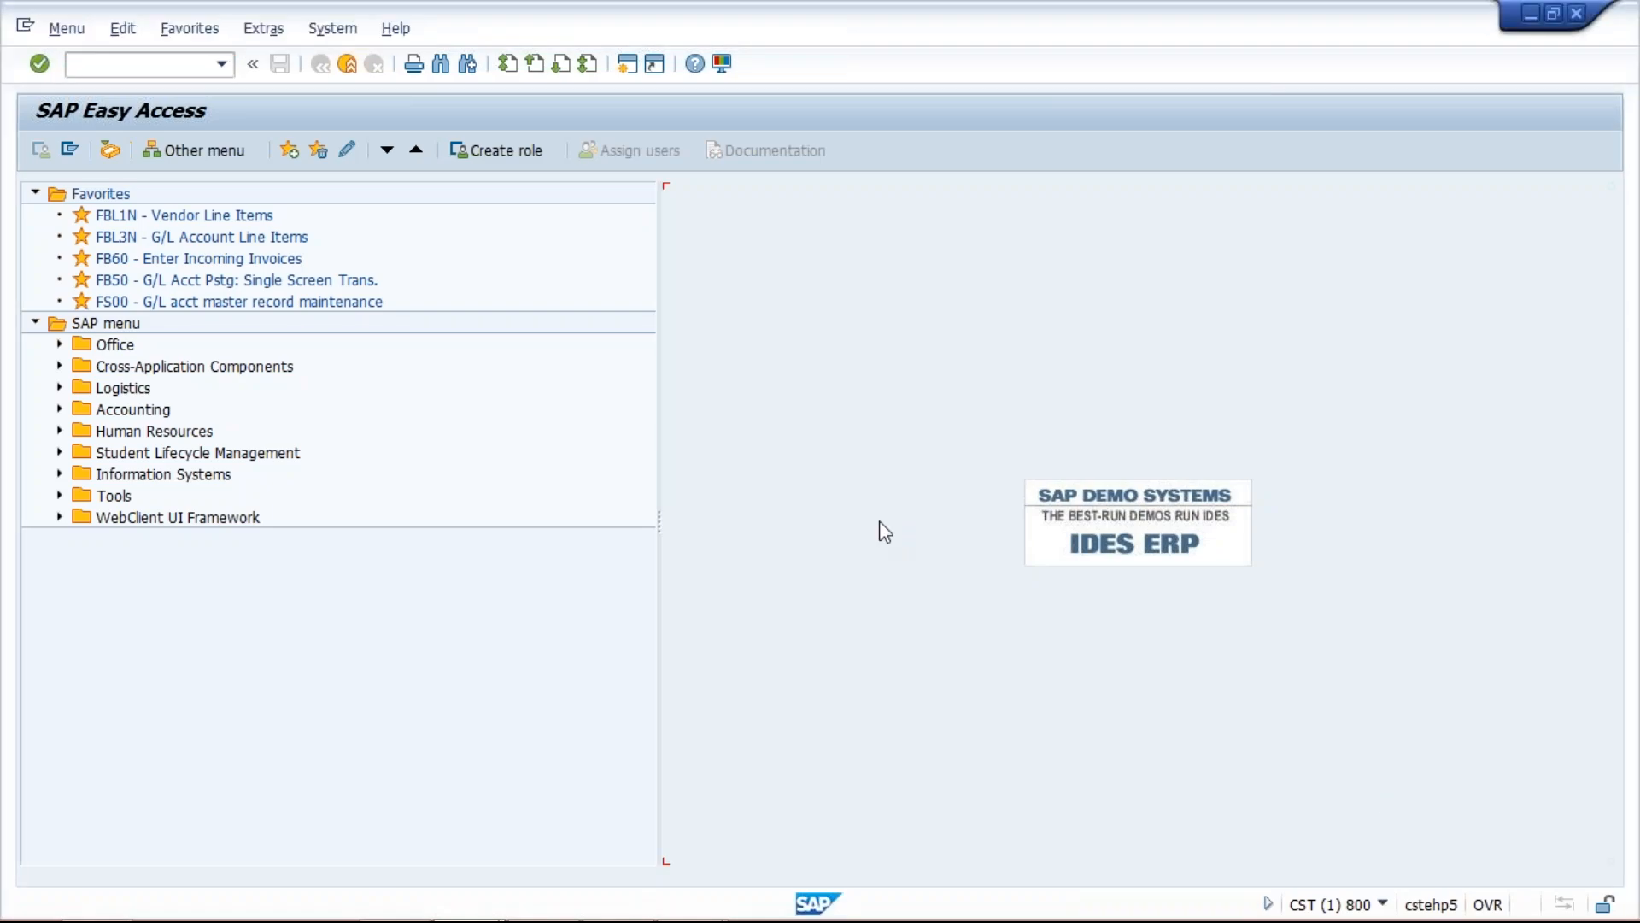
pyautogui.click(956, 663)
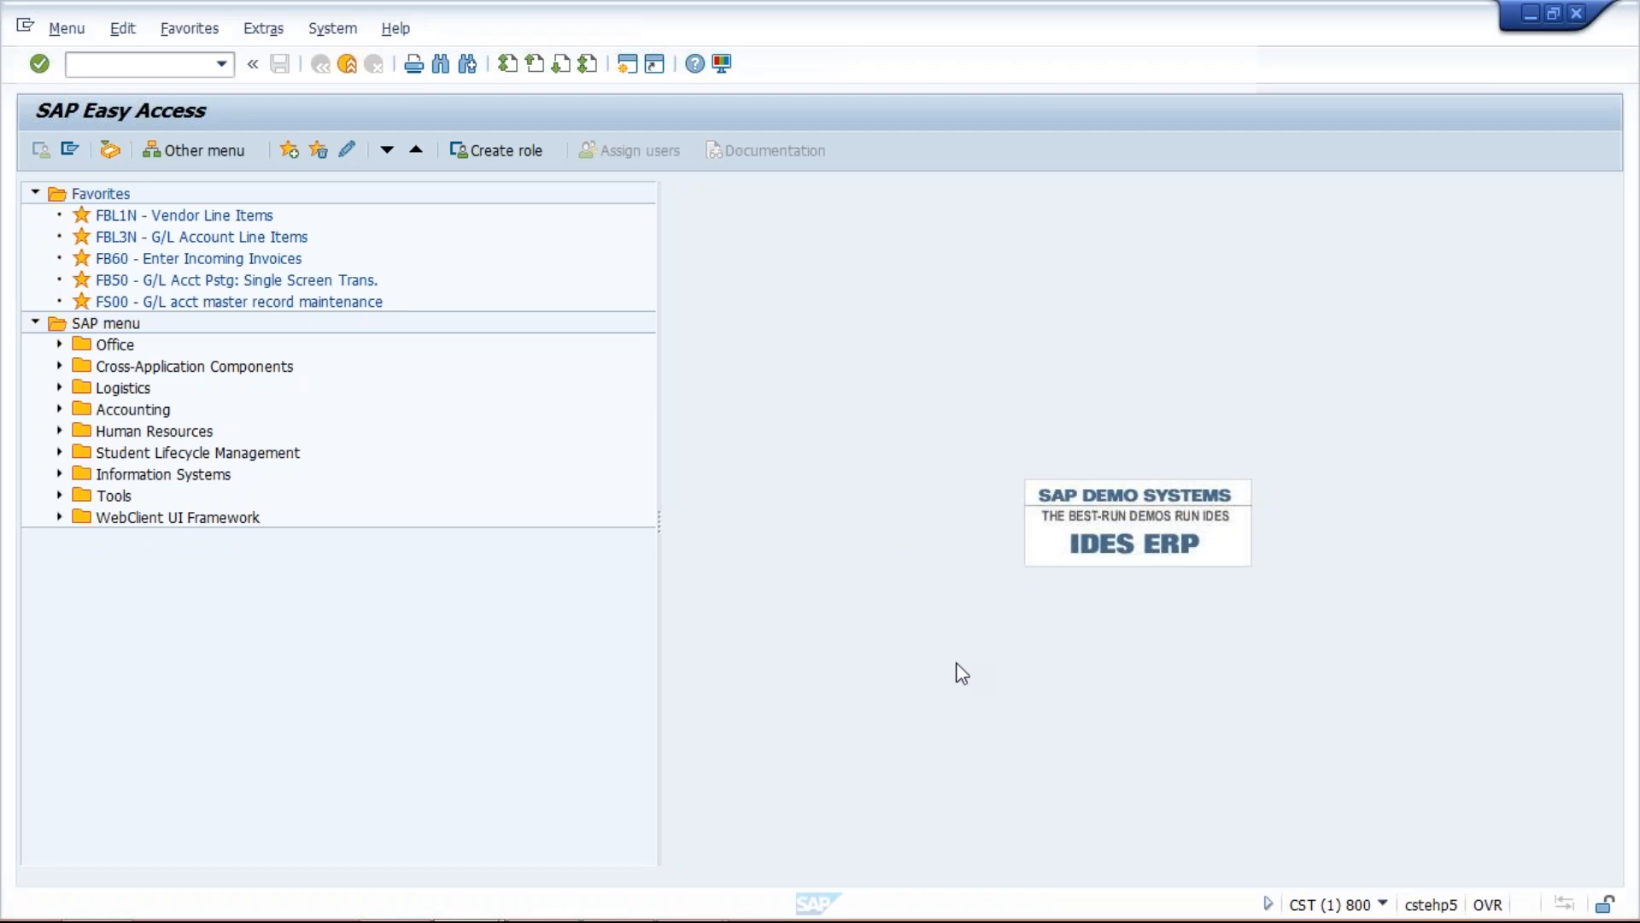
# Step: Open the vendor creation transaction XK01
pyautogui.click(96, 68)
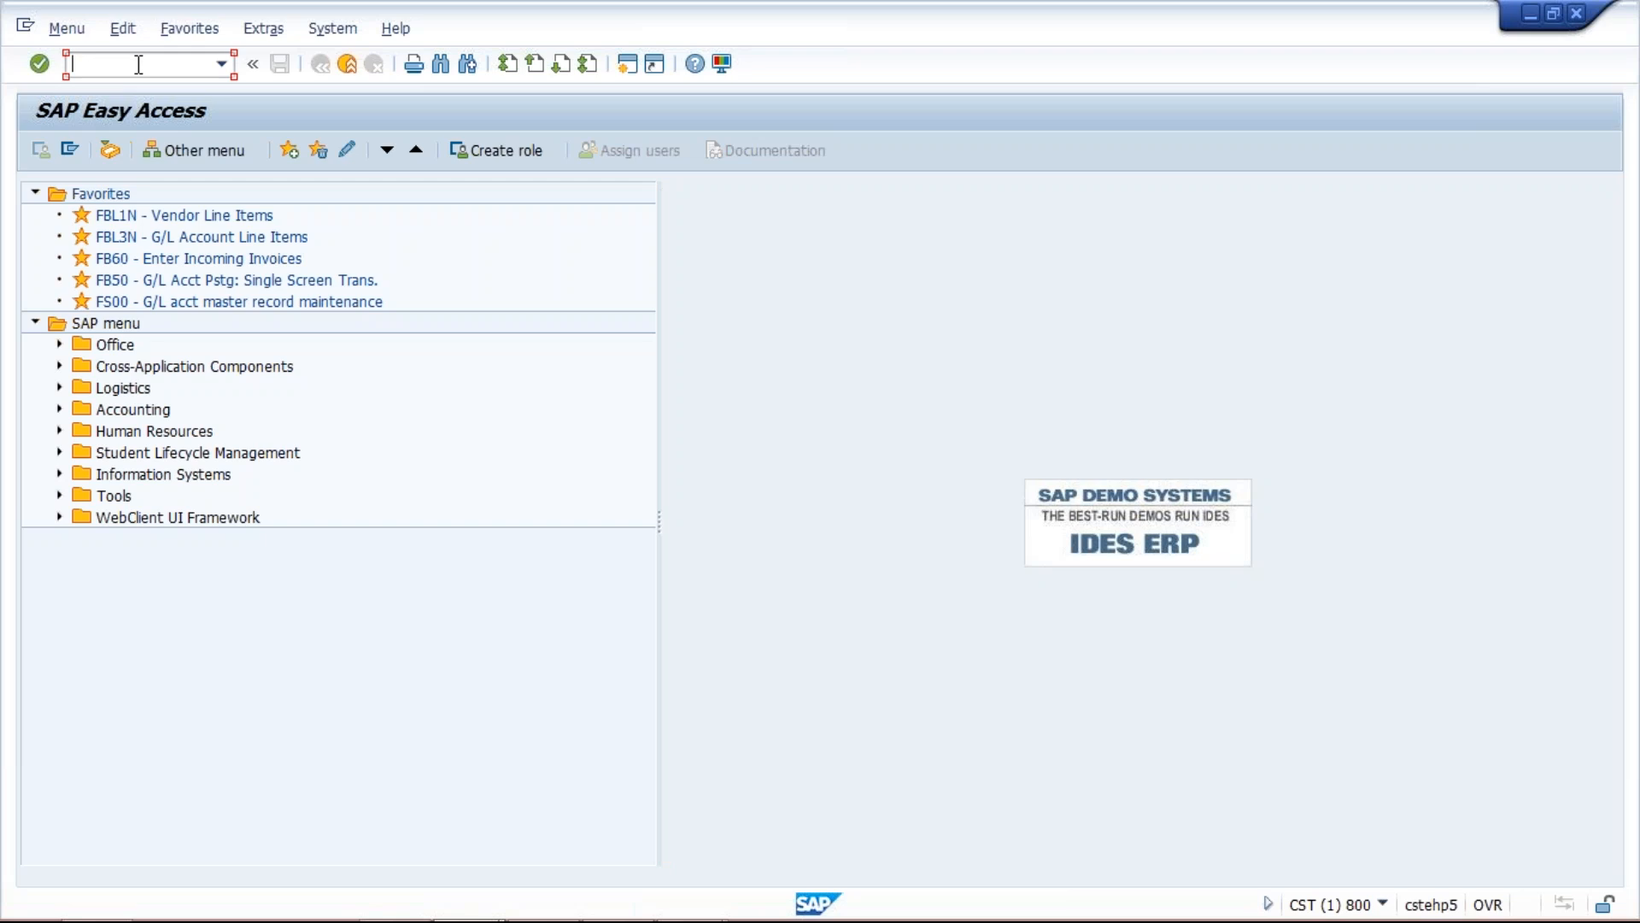
pyautogui.write('/')
pyautogui.press('BackSpace')
pyautogui.write('xk01')
pyautogui.press('Return')
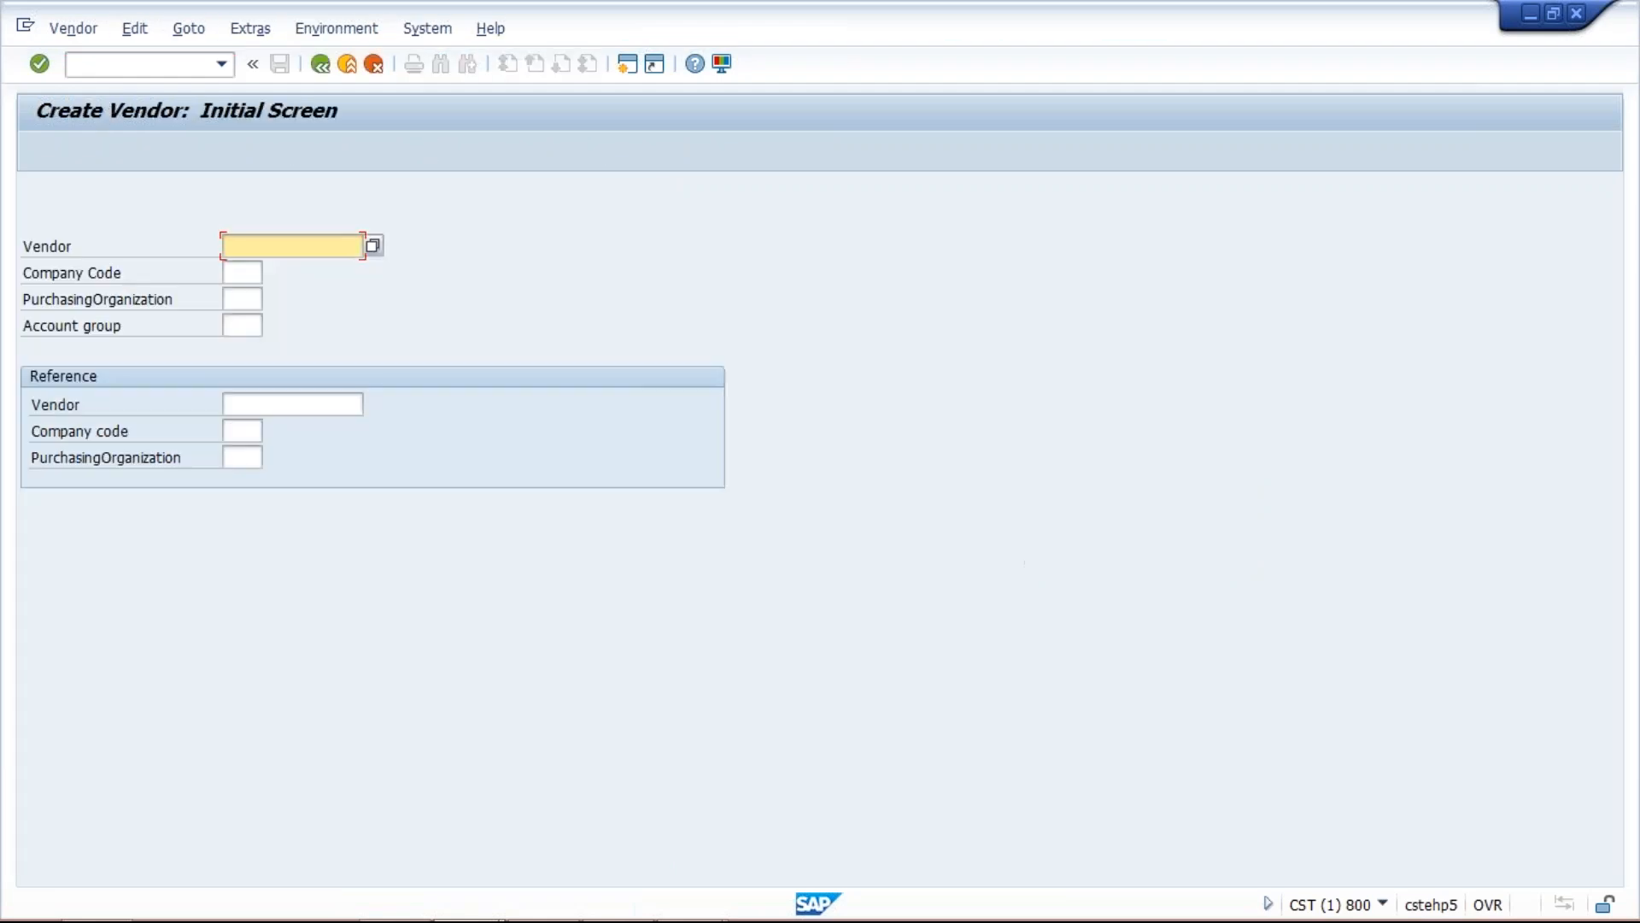
# Step: Set company code tm03 and account group TM03 for the new vendor, and continue to its address data
pyautogui.click(237, 274)
pyautogui.write('tm')
pyautogui.press('Down')
pyautogui.press('Return')
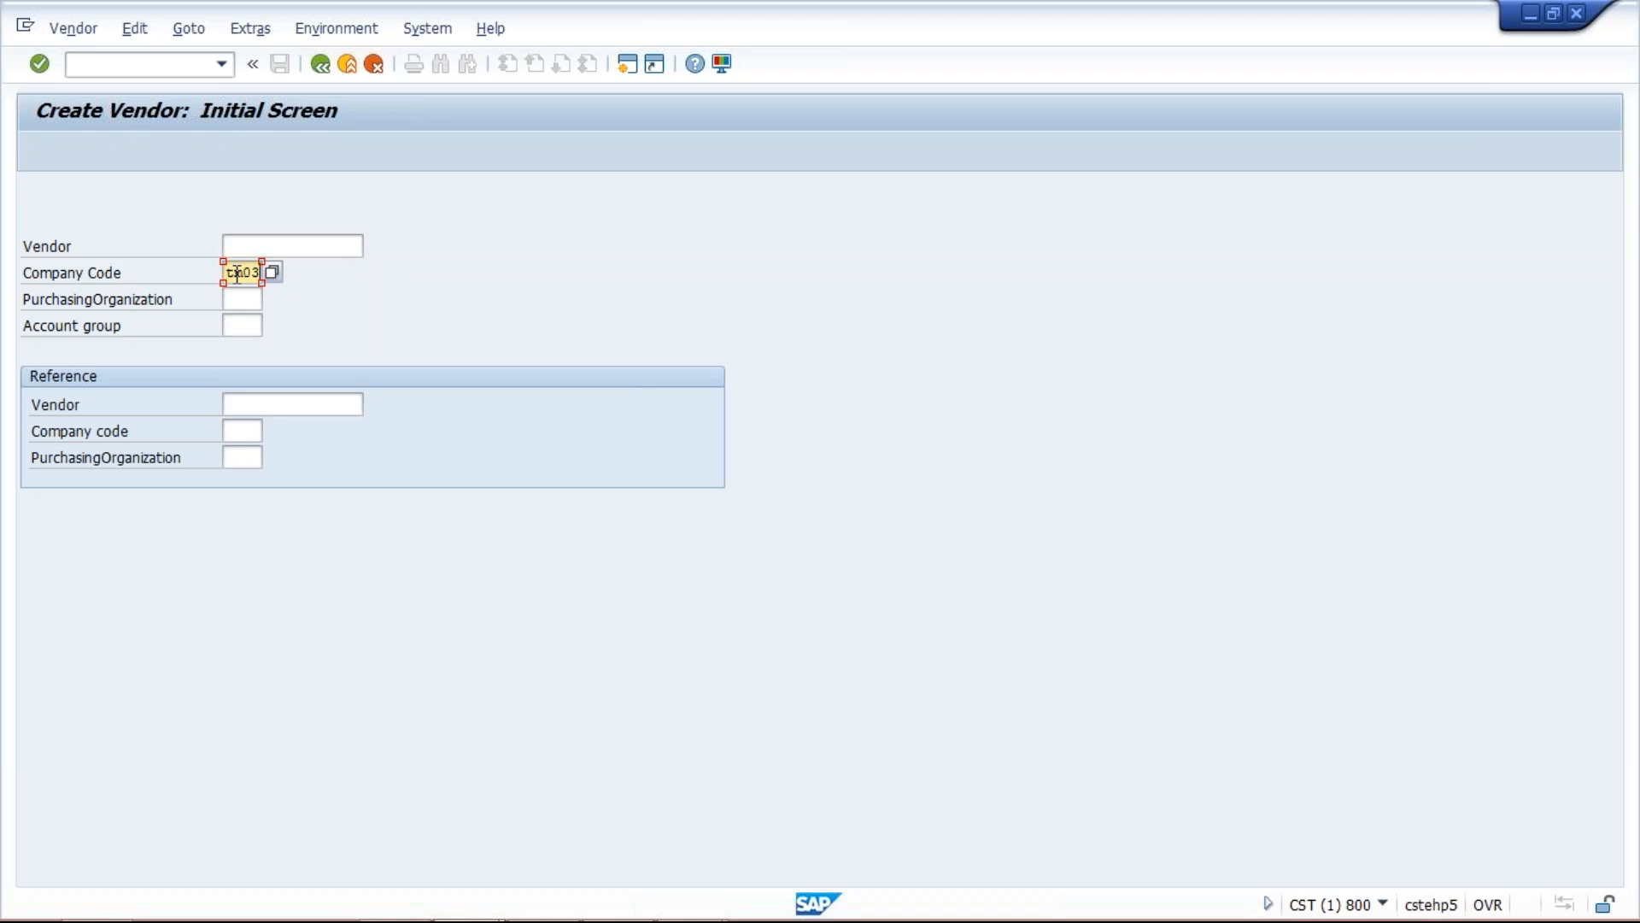
pyautogui.click(240, 326)
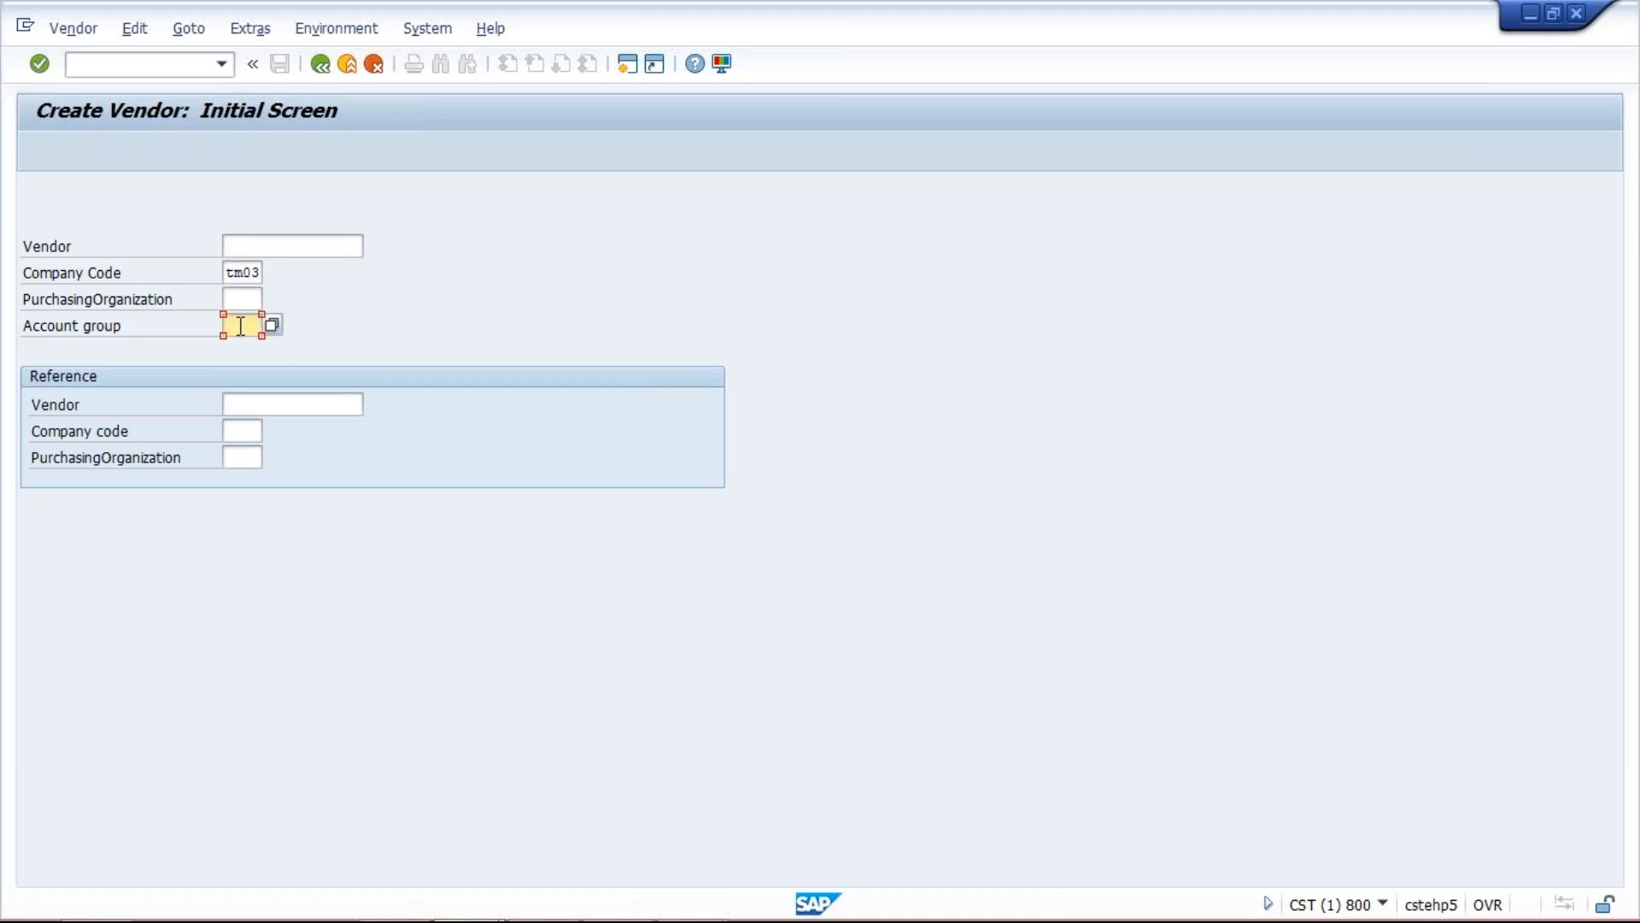
pyautogui.write('TM03')
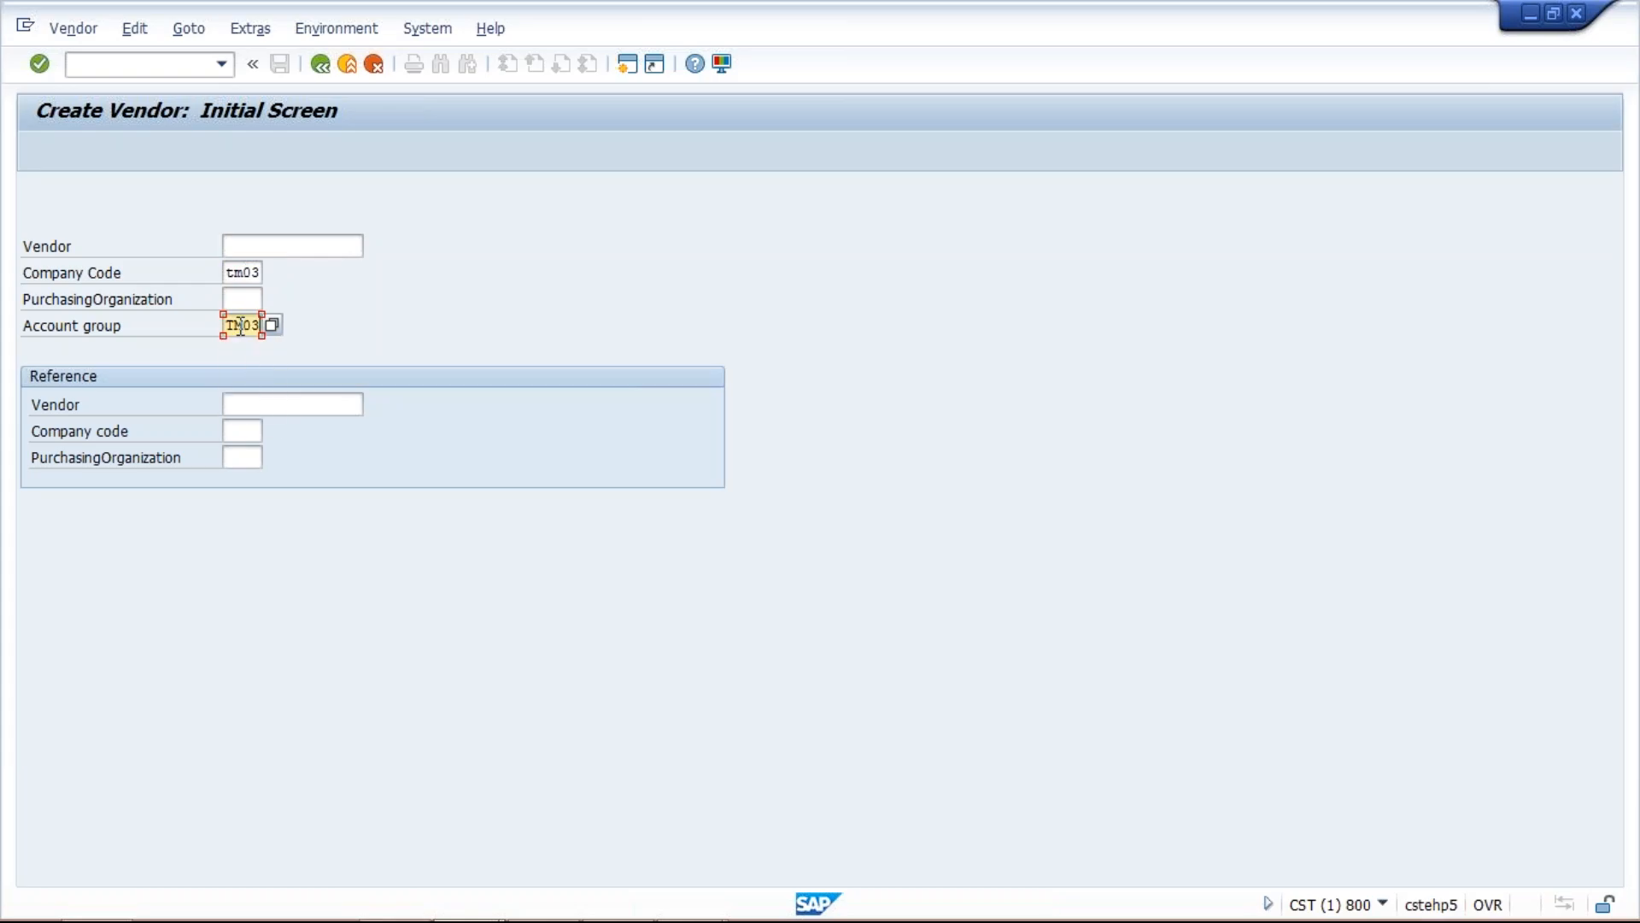
pyautogui.press('Return')
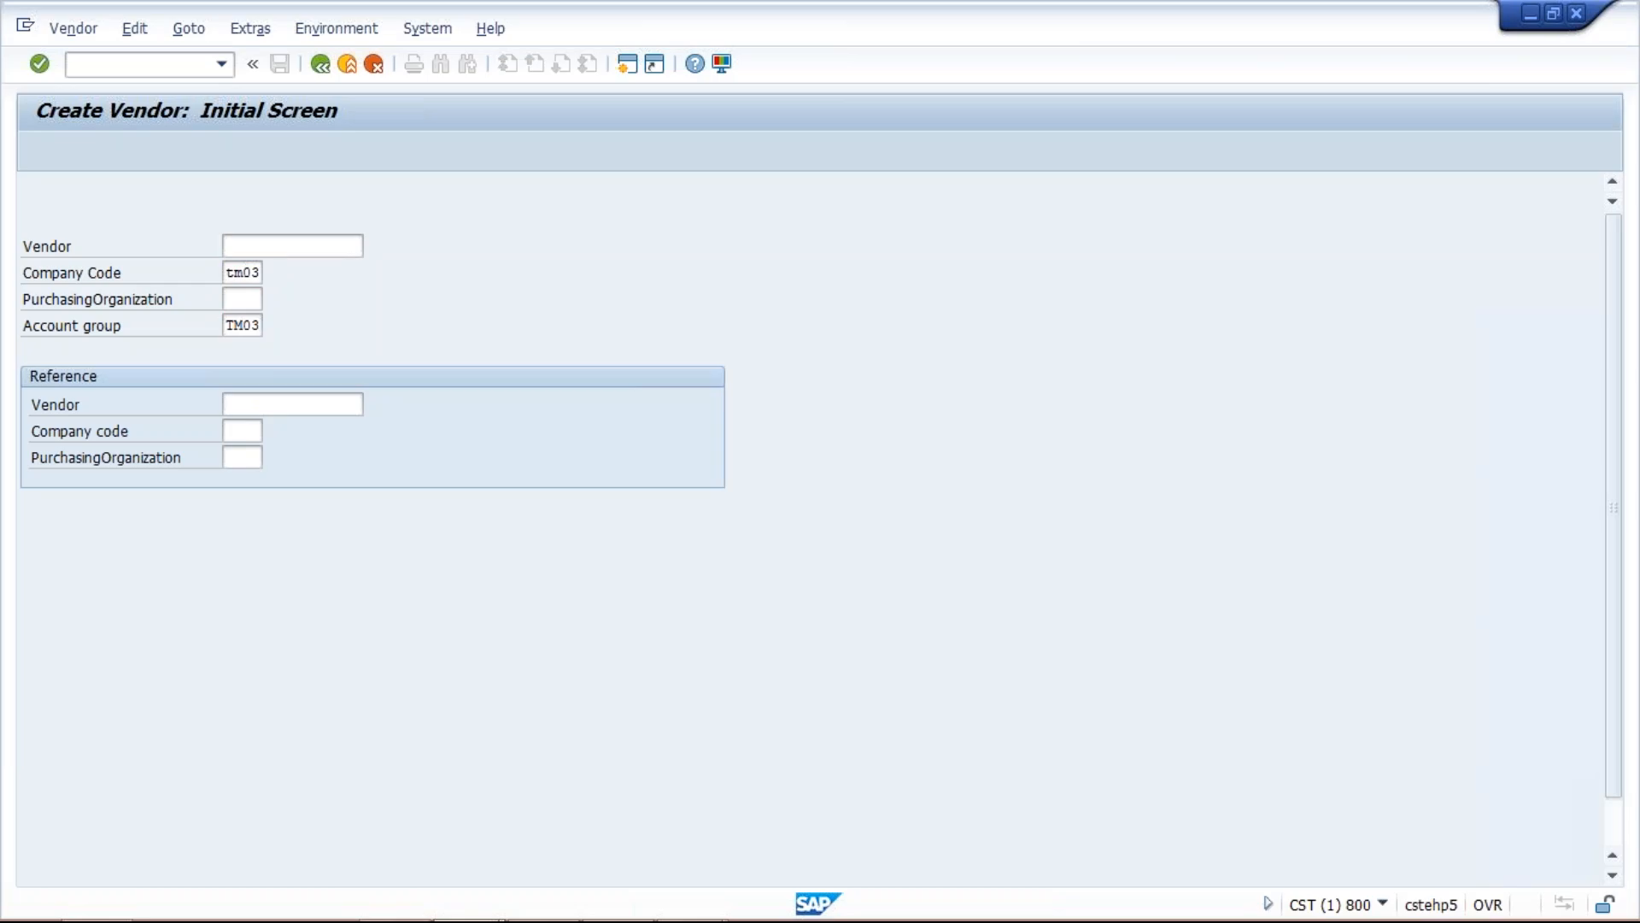
# Step: Enter NIIT TECH. as the vendor's name and IN as its country, and continue to the control data
pyautogui.click(310, 325)
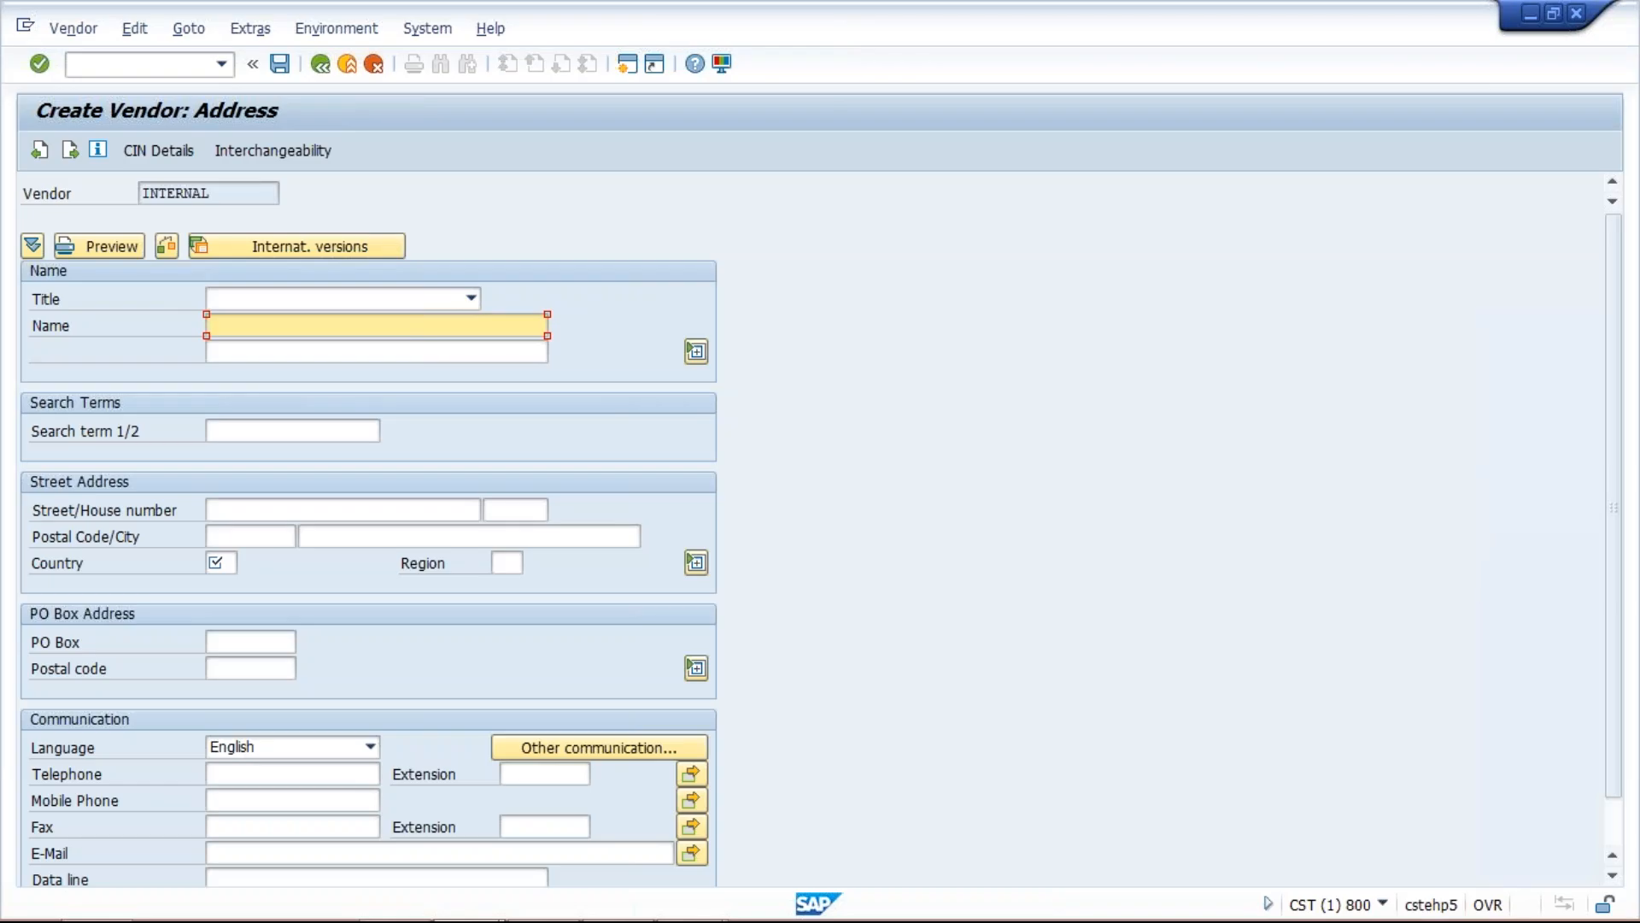
pyautogui.write('NIIT TECH.')
pyautogui.click(218, 562)
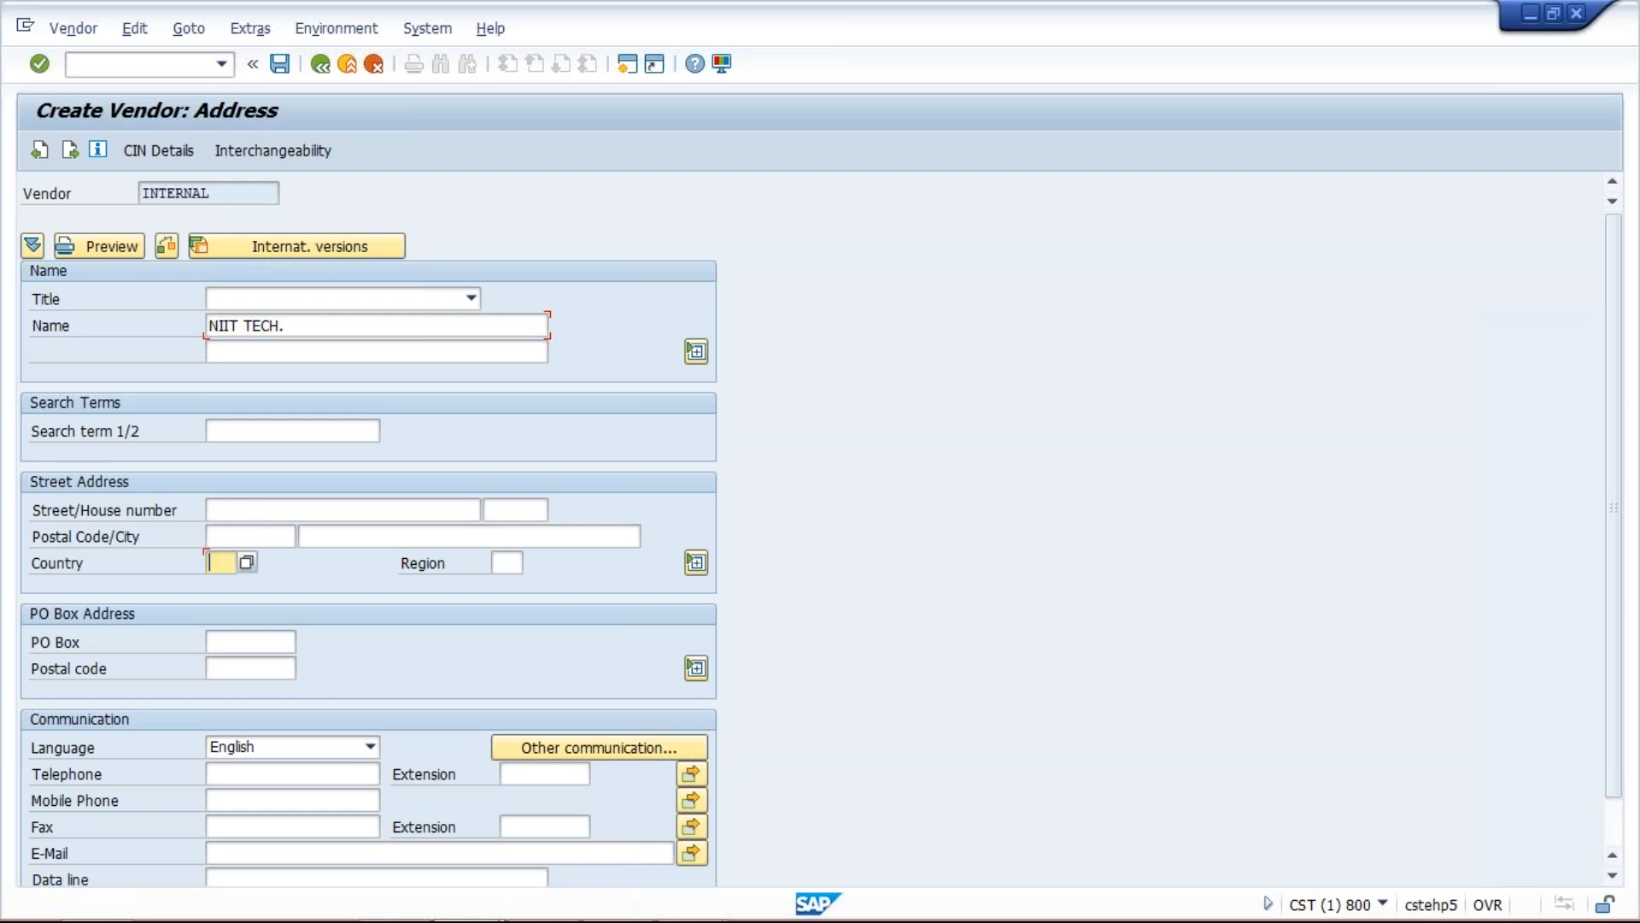
pyautogui.write('IN')
pyautogui.press('Return')
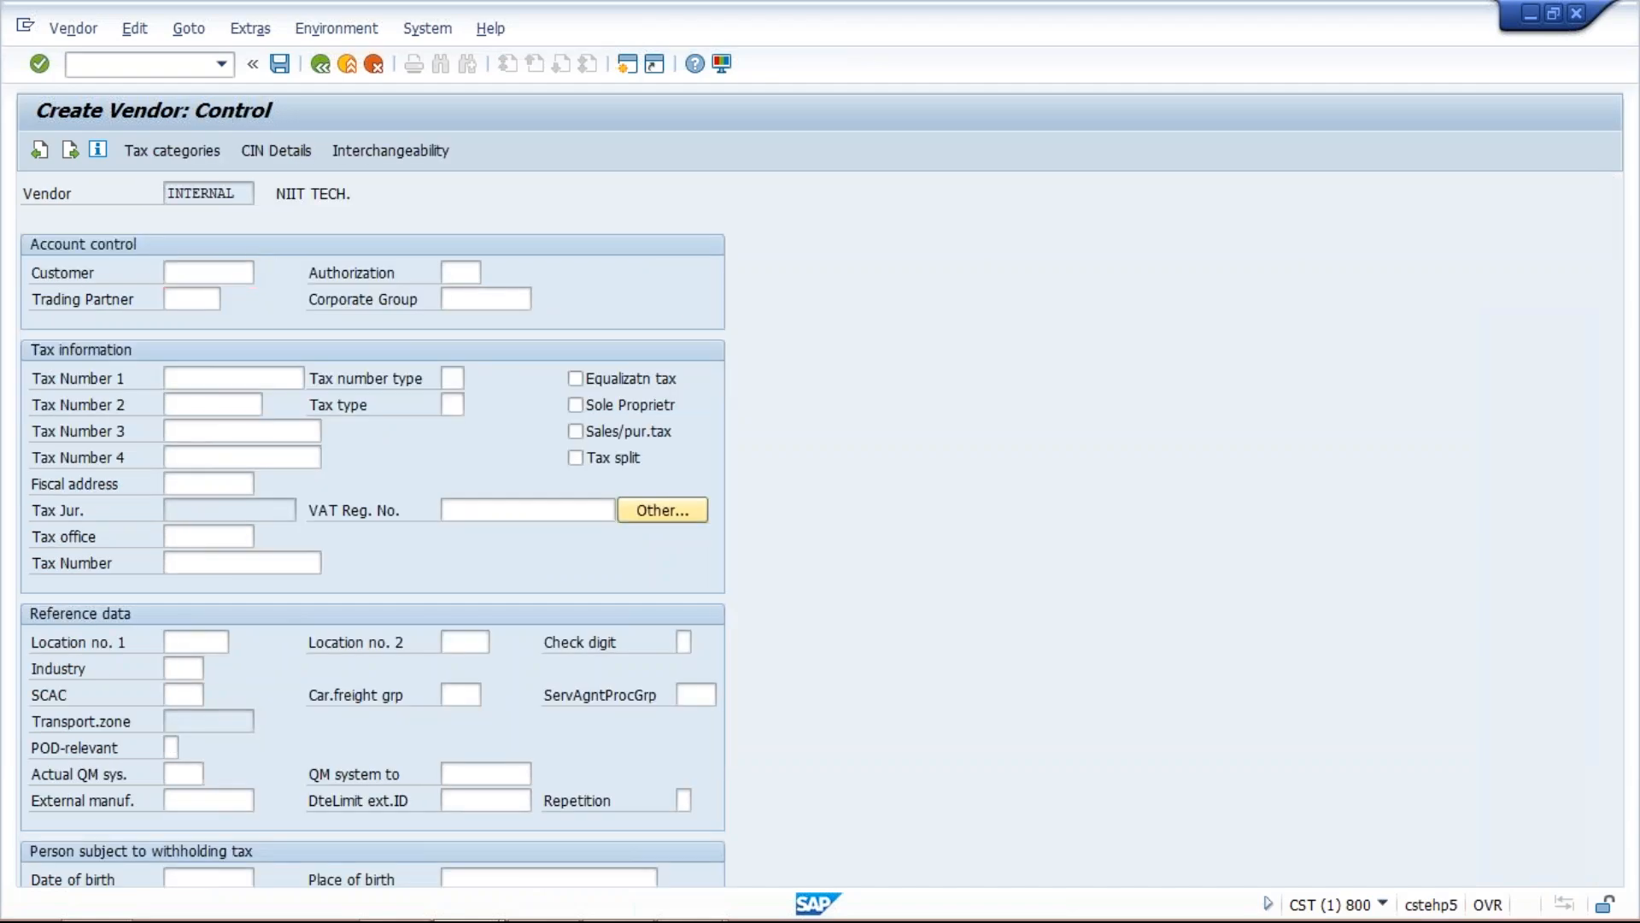
# Step: Proceed to the vendor's accounting information, set the reconciliation account to 2000 ACCOUNT PAYABLE, and save the vendor
pyautogui.press('Return')
pyautogui.press('Return')
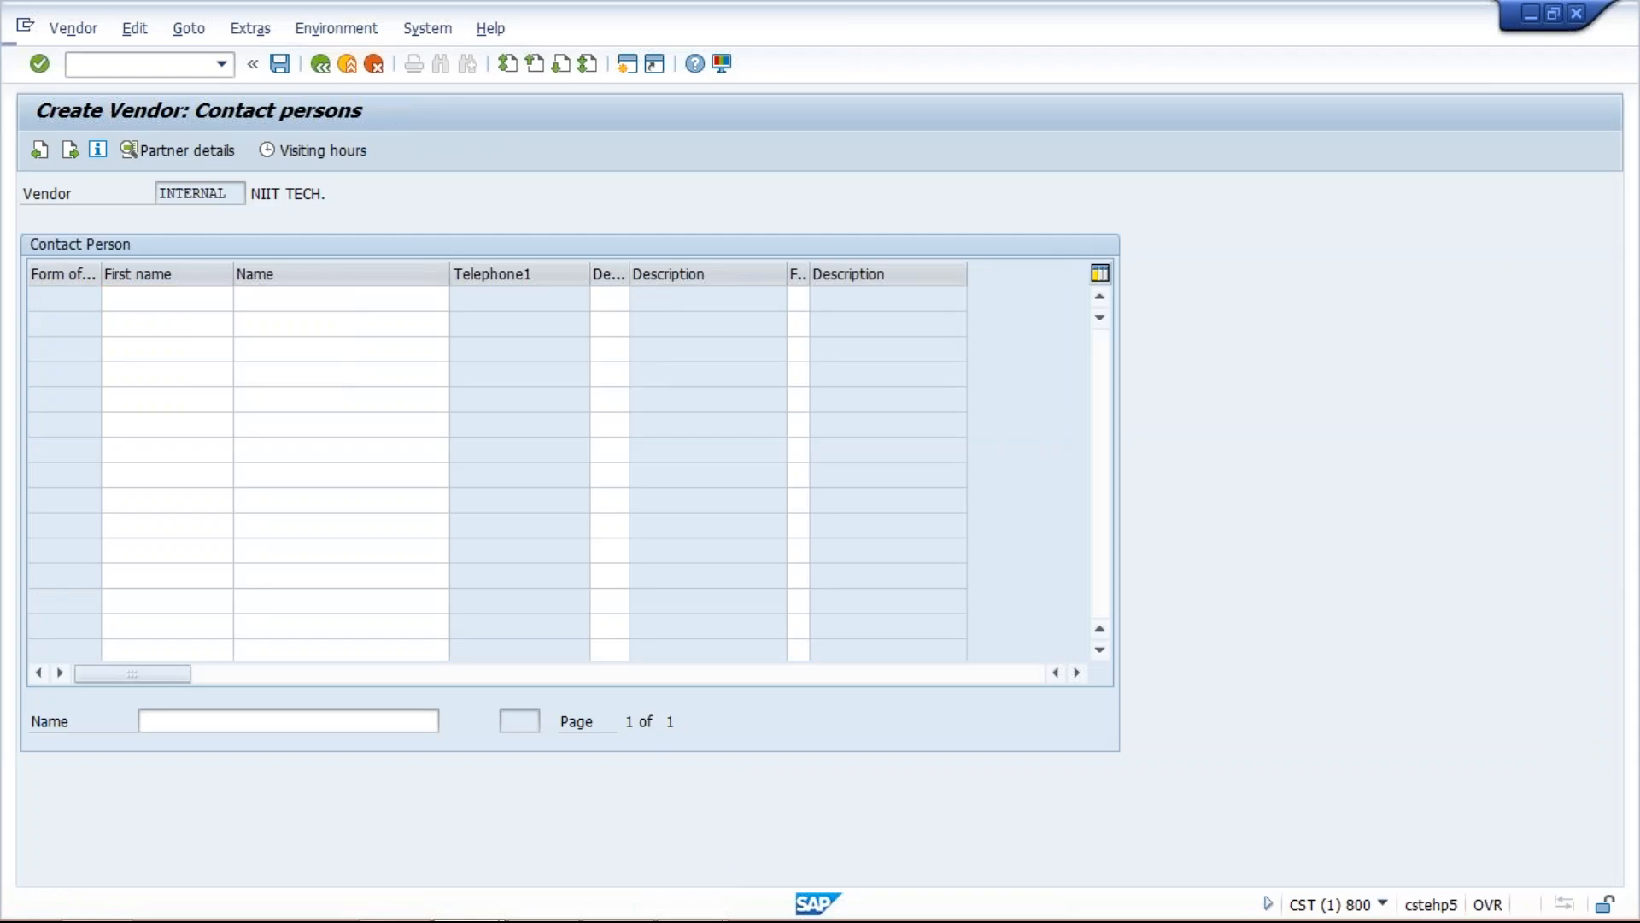
pyautogui.press('Return')
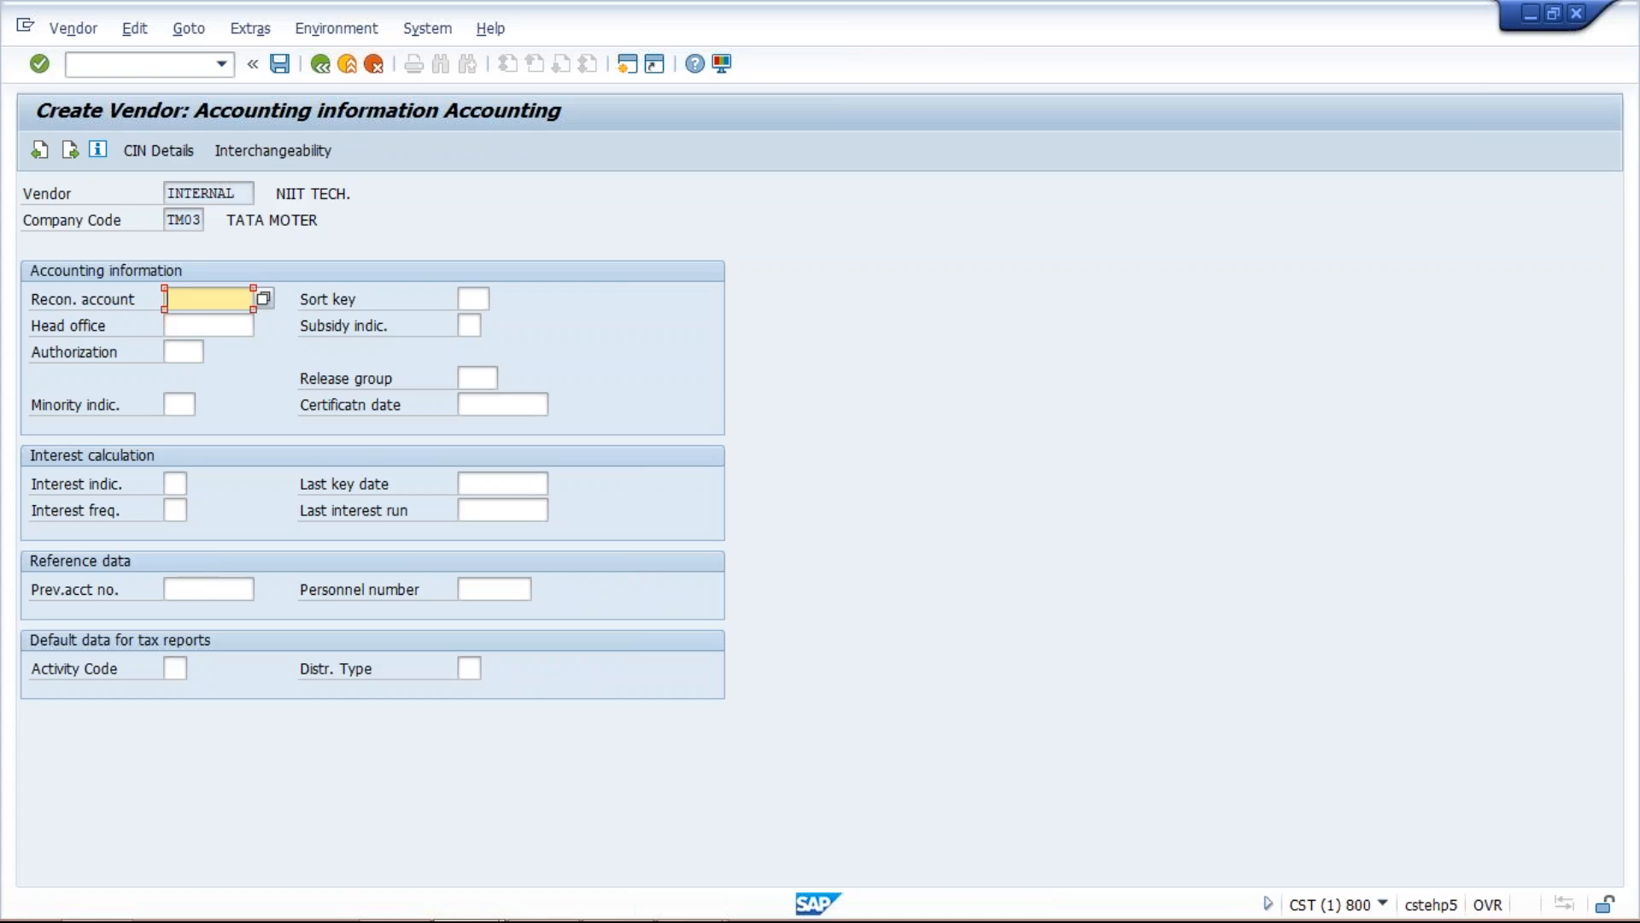
pyautogui.press('Down')
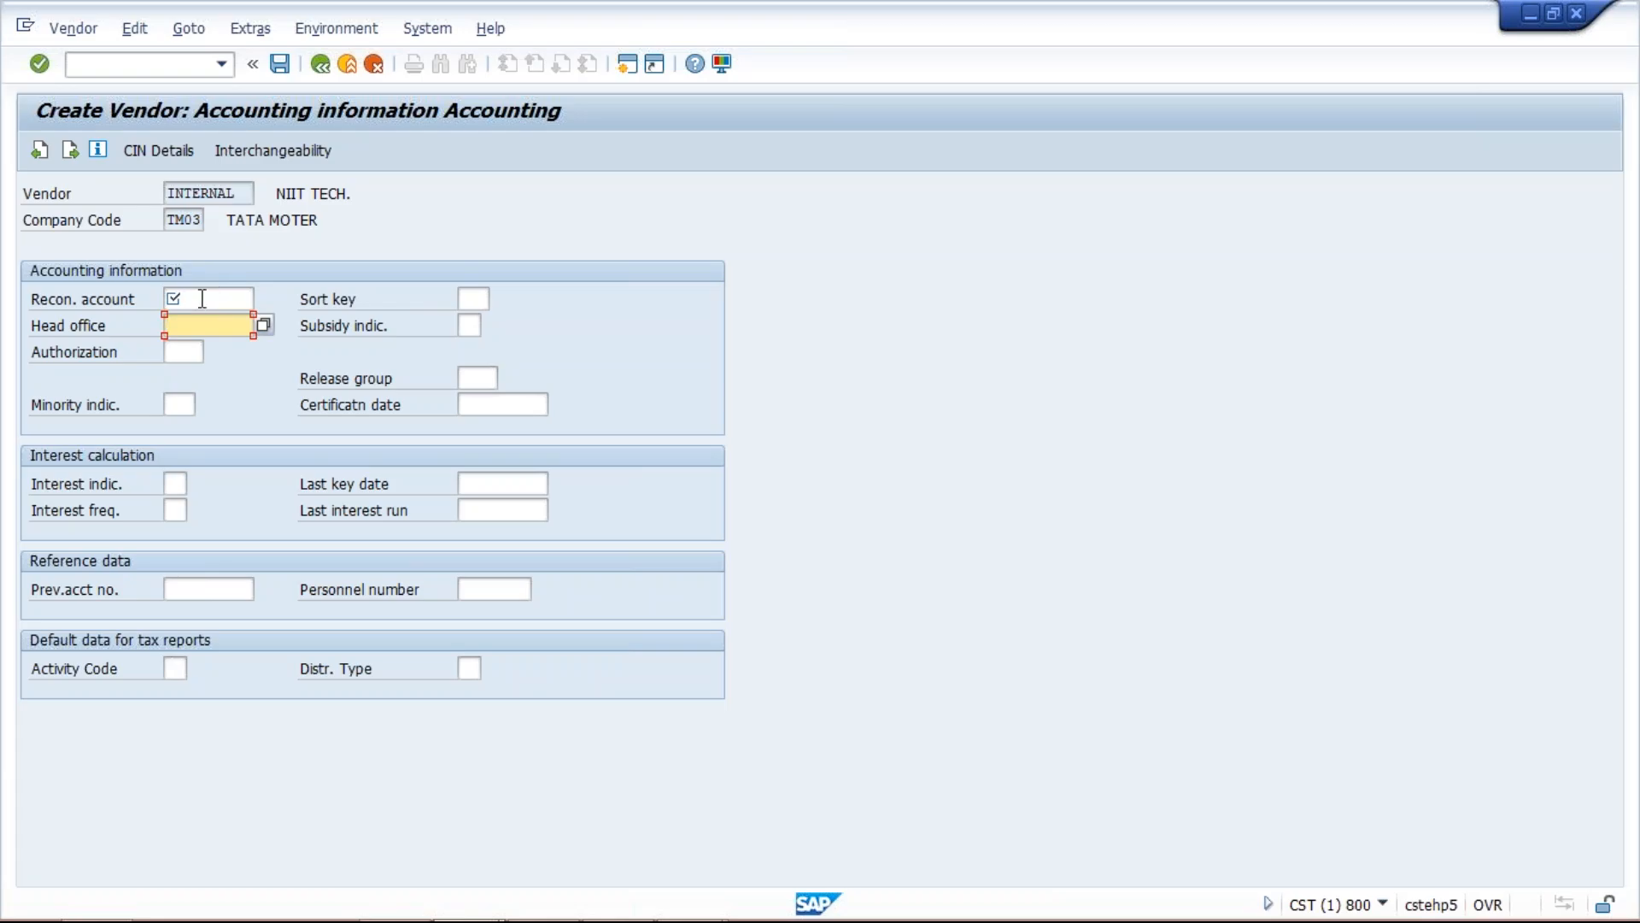
pyautogui.click(206, 300)
pyautogui.click(266, 300)
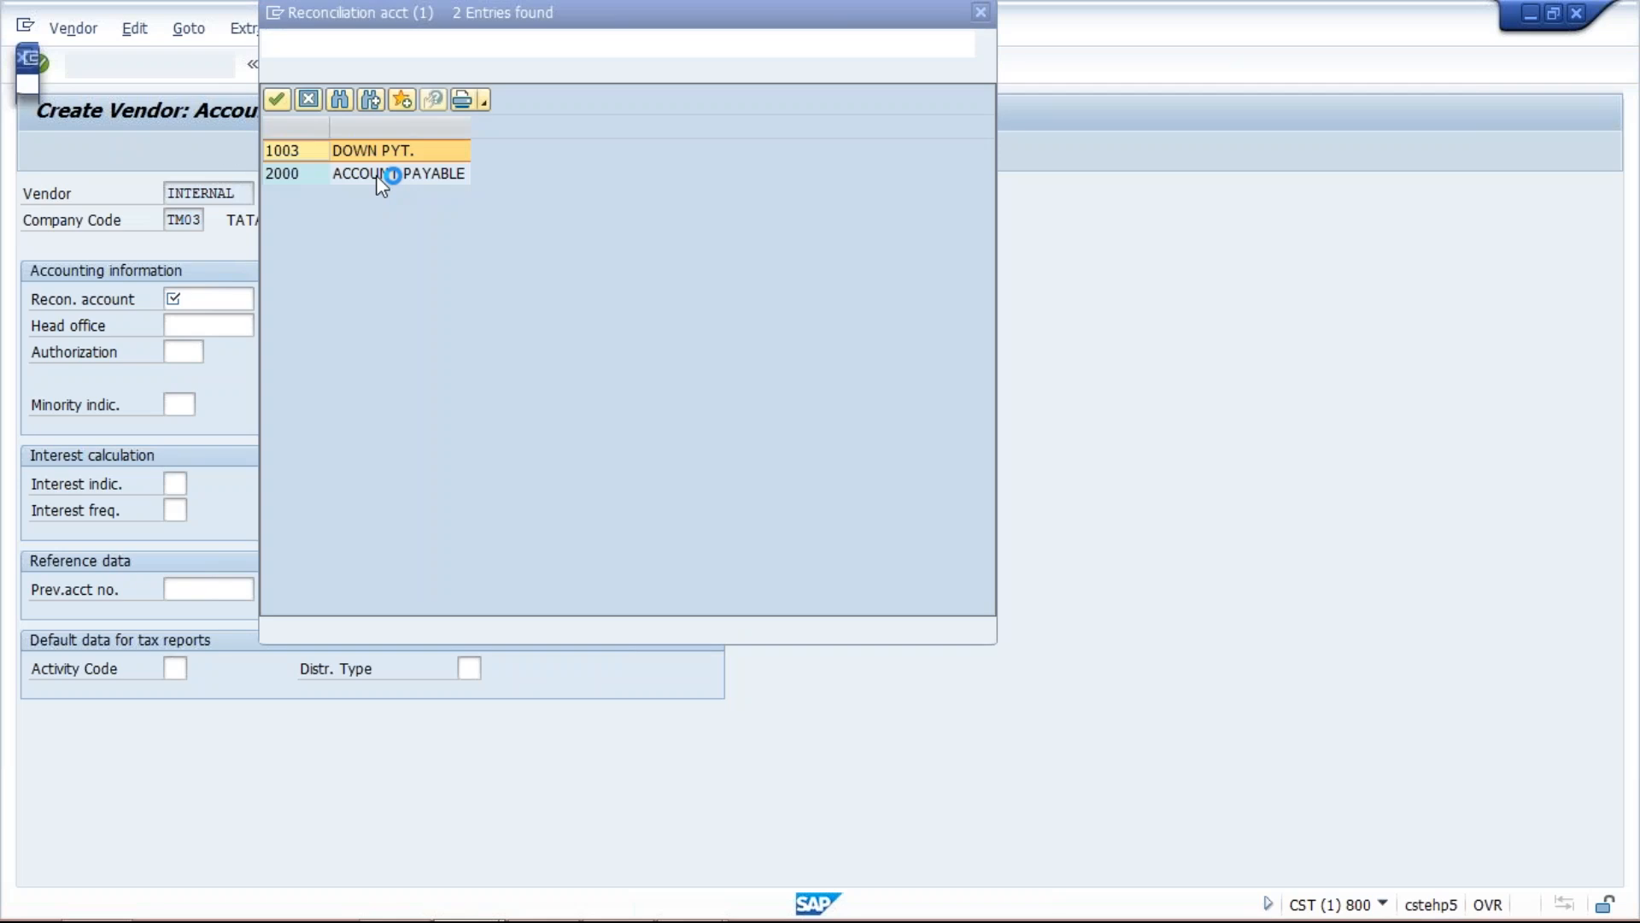
pyautogui.doubleClick(376, 176)
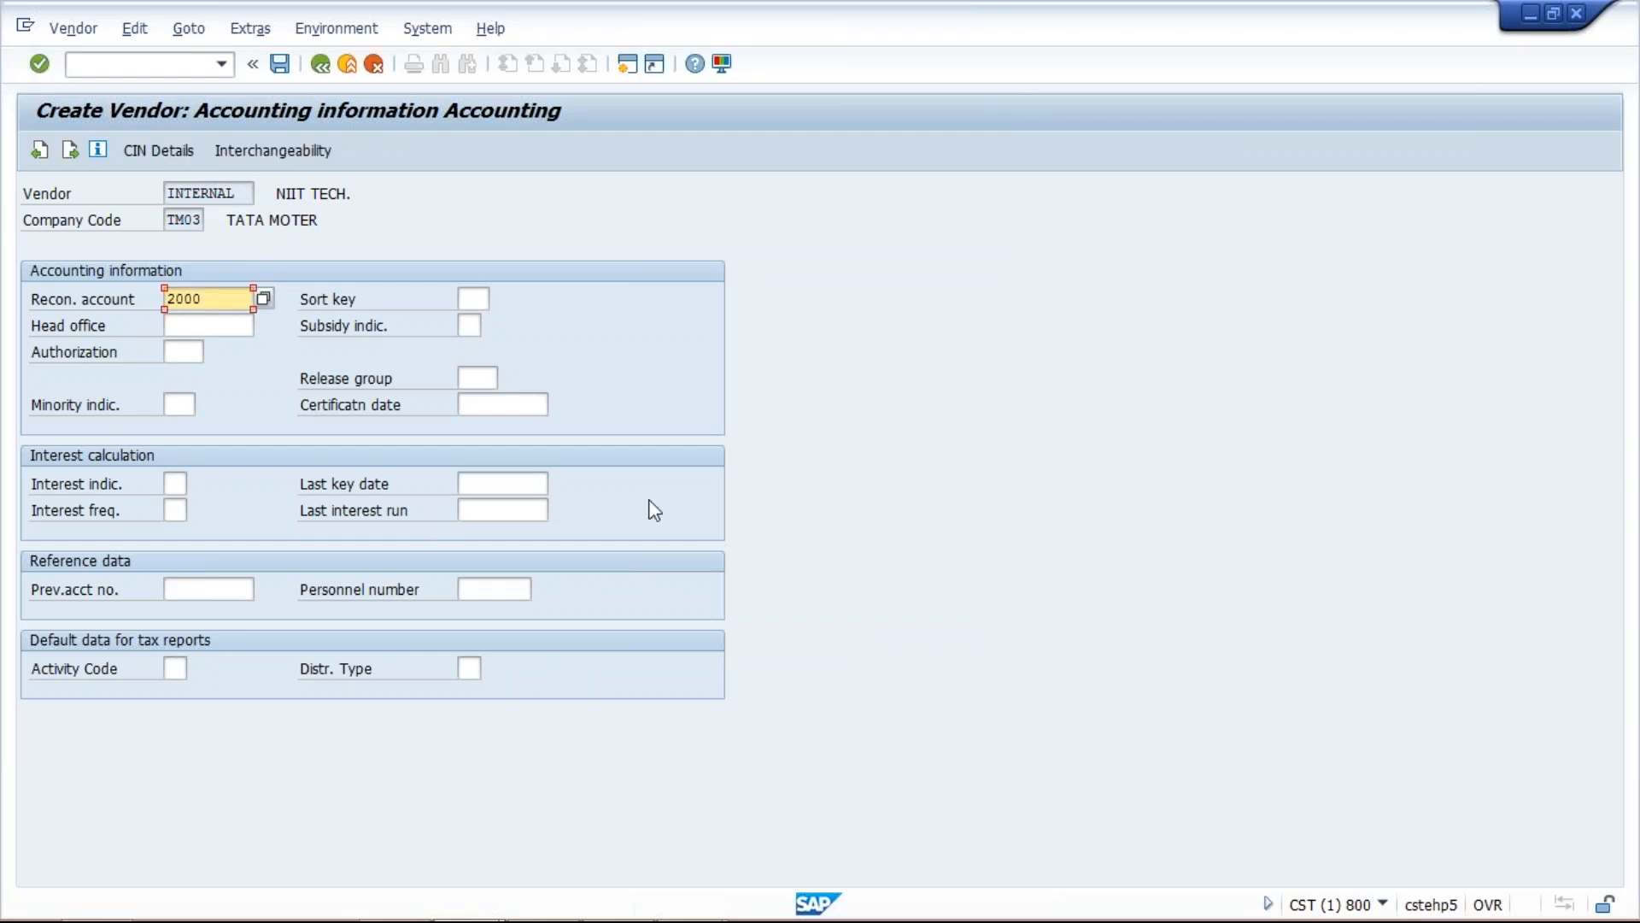
pyautogui.press('Return')
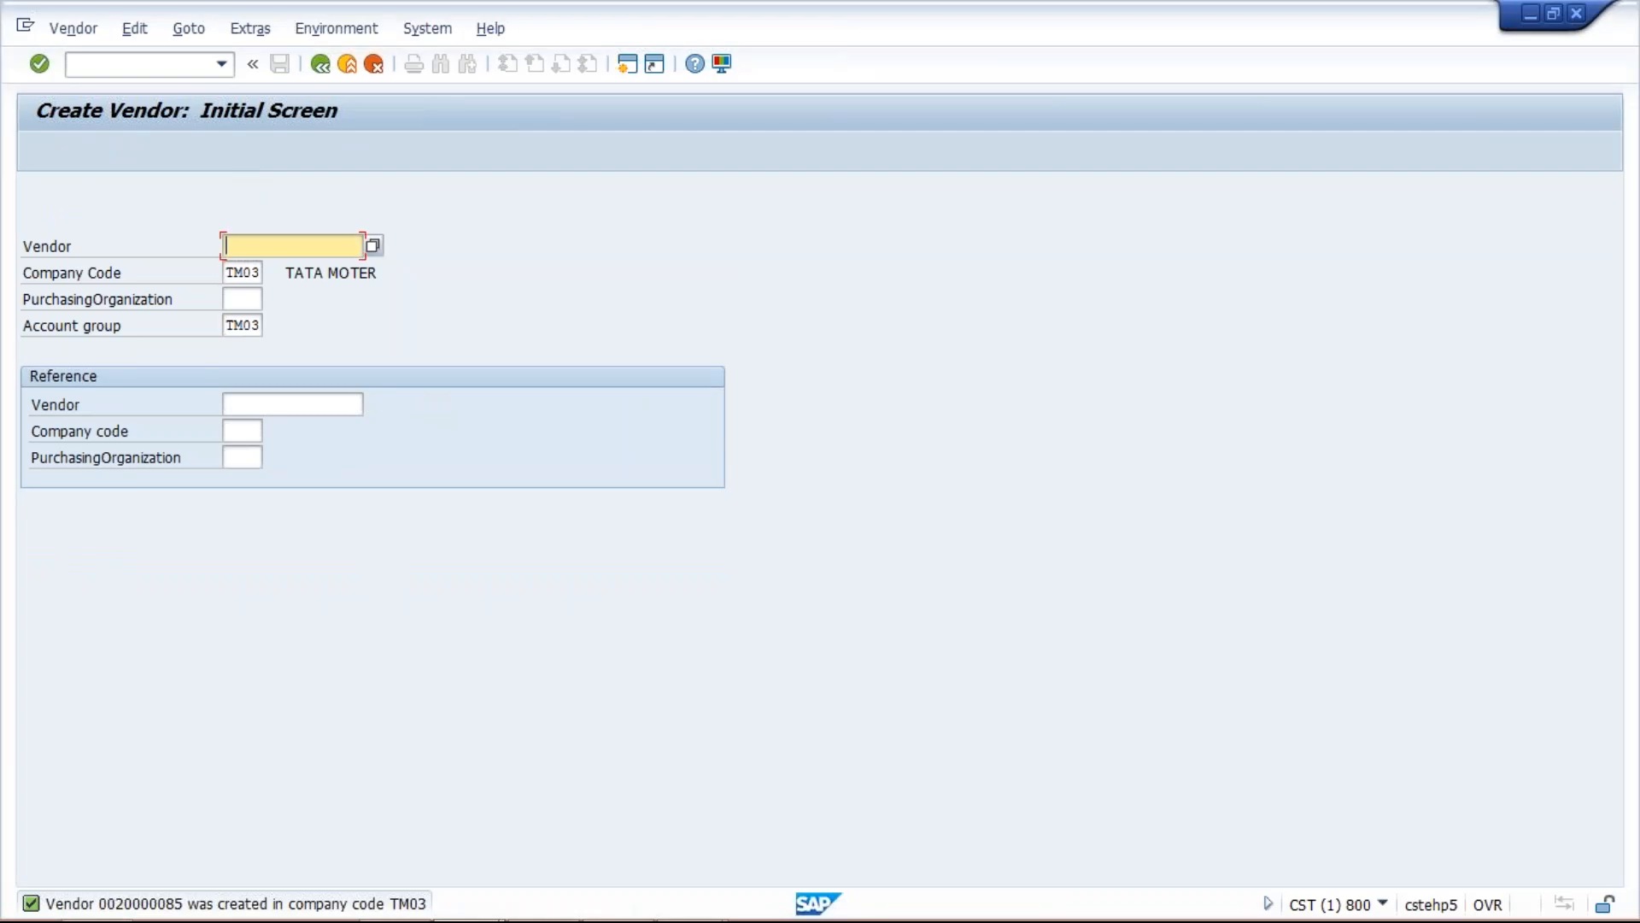
# Step: Go to the display function for the NIIT TECH. vendor and copy its vendor number
pyautogui.click(72, 29)
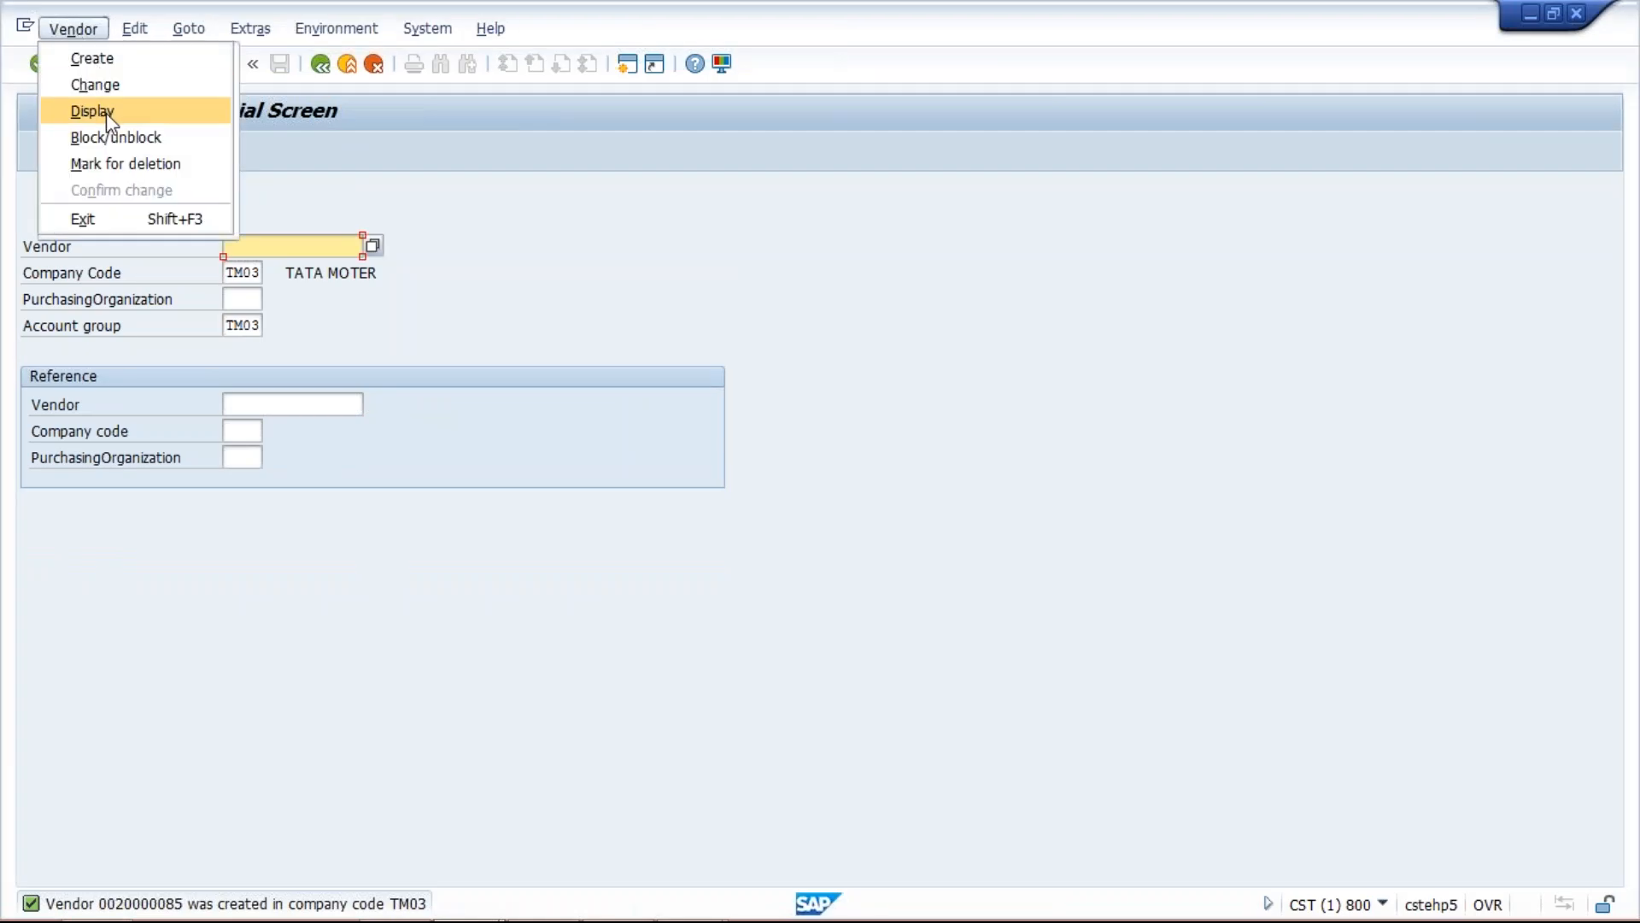
pyautogui.click(107, 113)
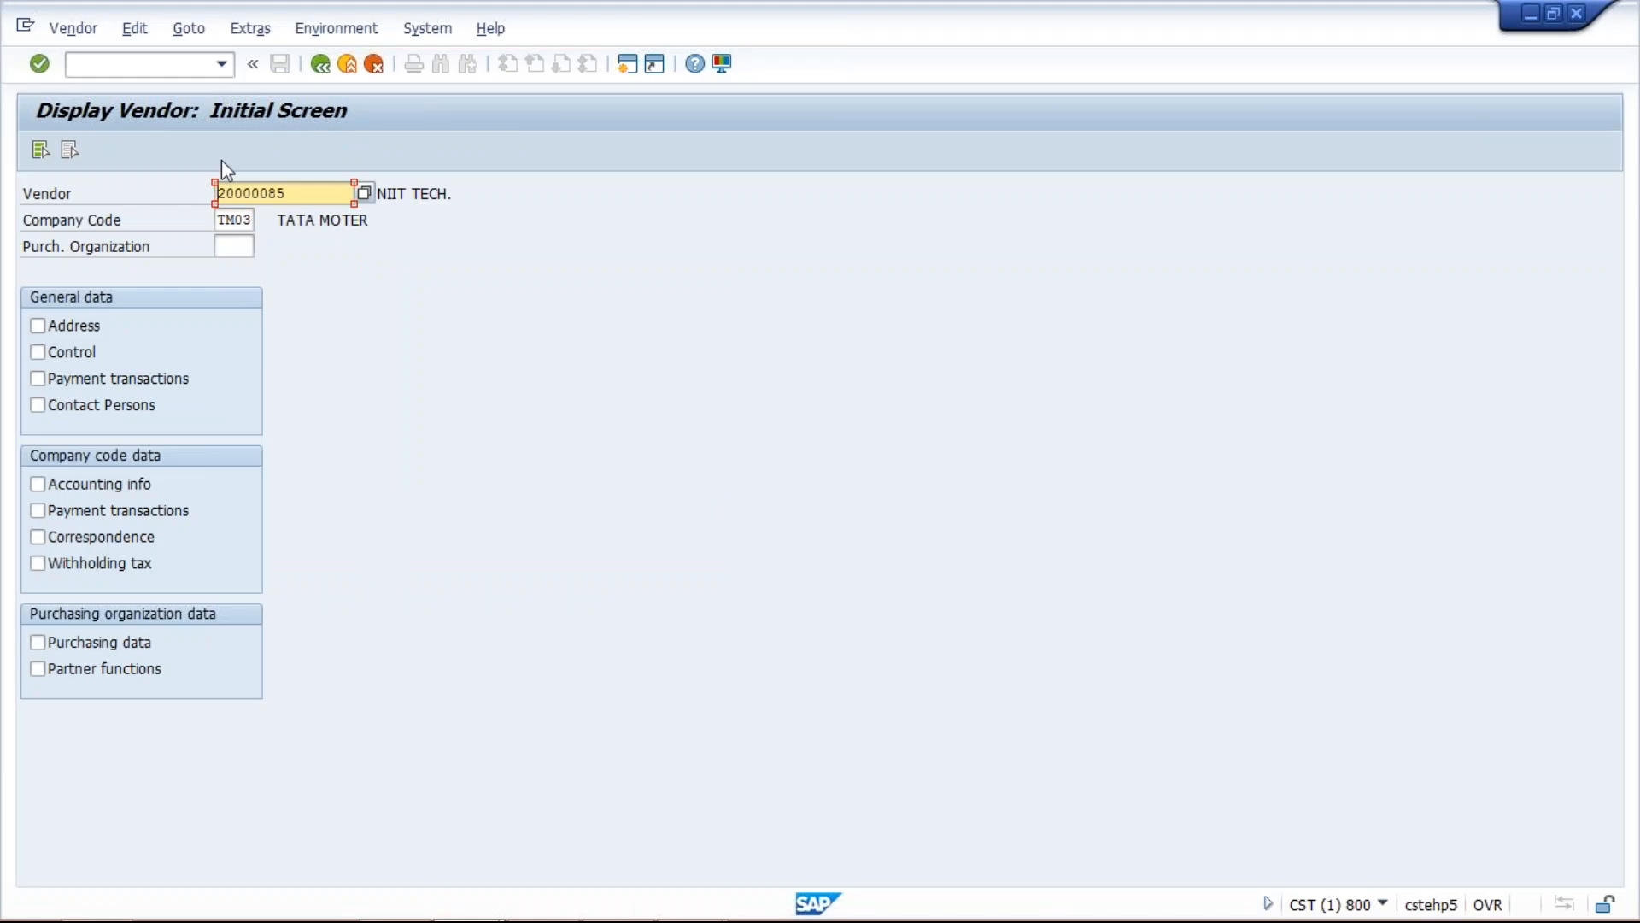
pyautogui.moveTo(303, 195); pyautogui.dragTo(191, 192)
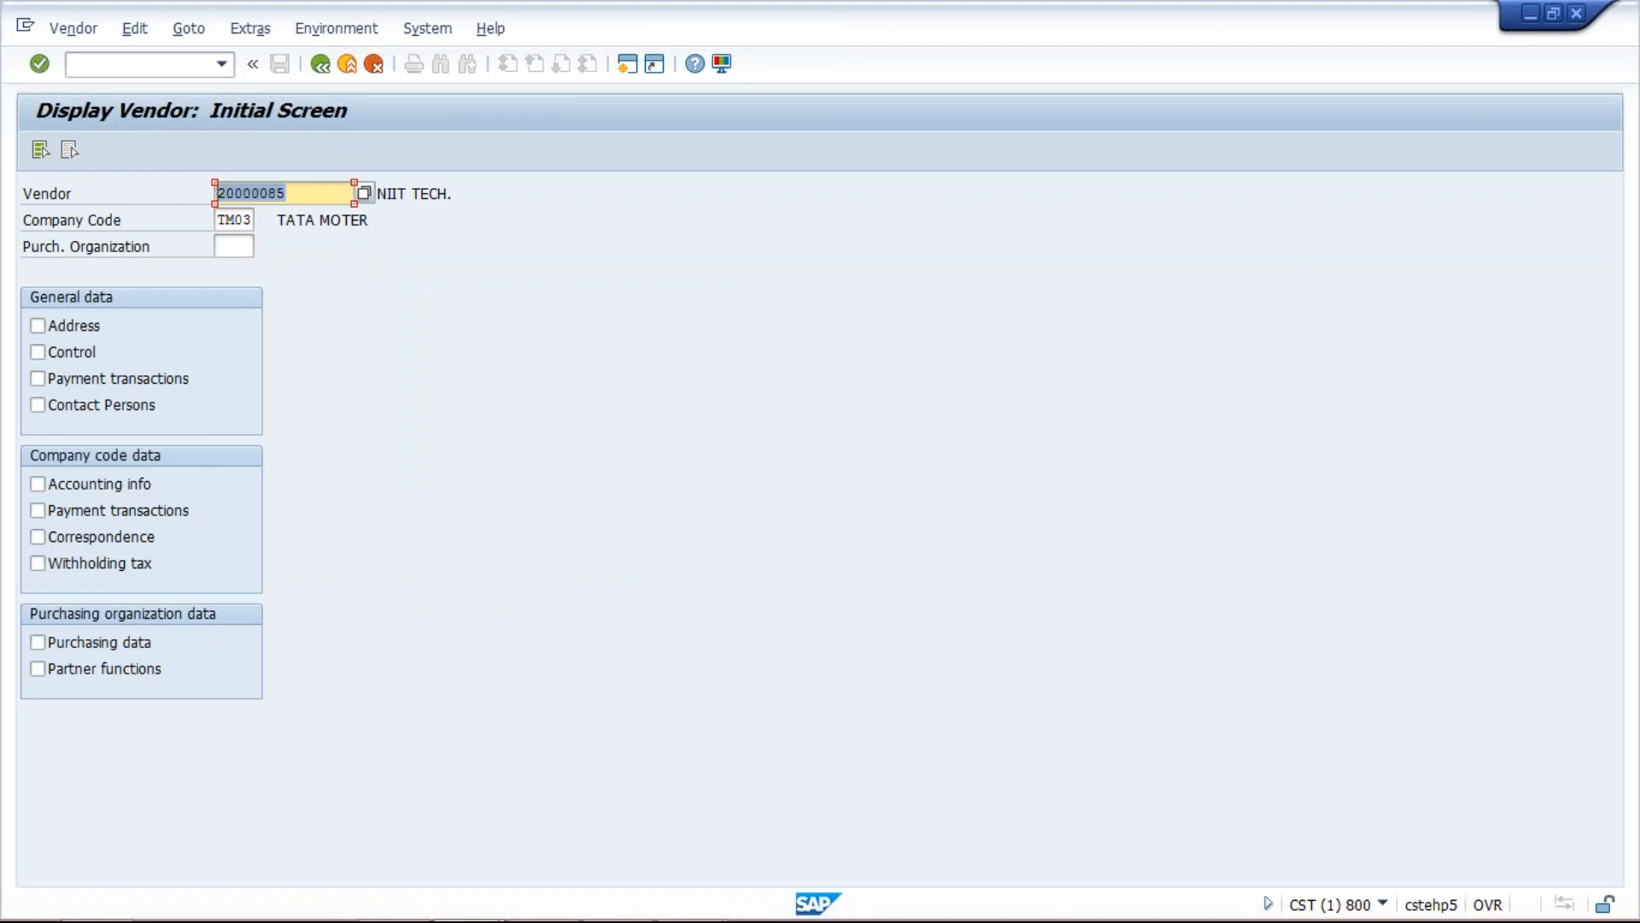
pyautogui.hotkey('ctrl', 'c')
# Step: Switch to the Class workbook in Excel, paste the vendor number into E3, and fit column E to its contents
pyautogui.click(689, 899)
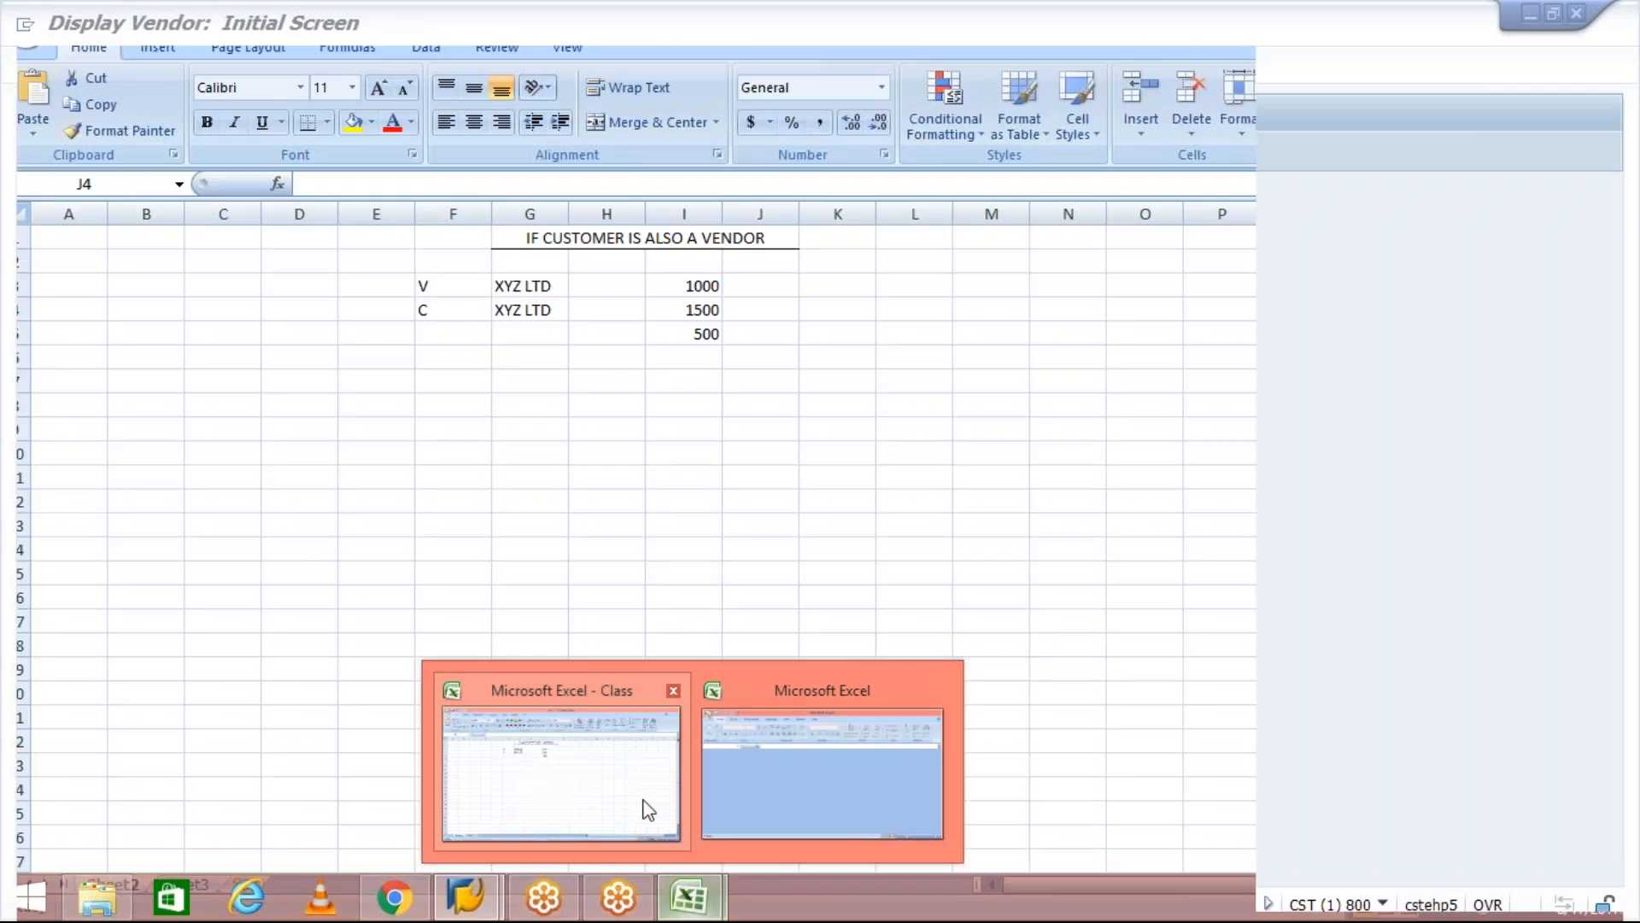
pyautogui.click(642, 807)
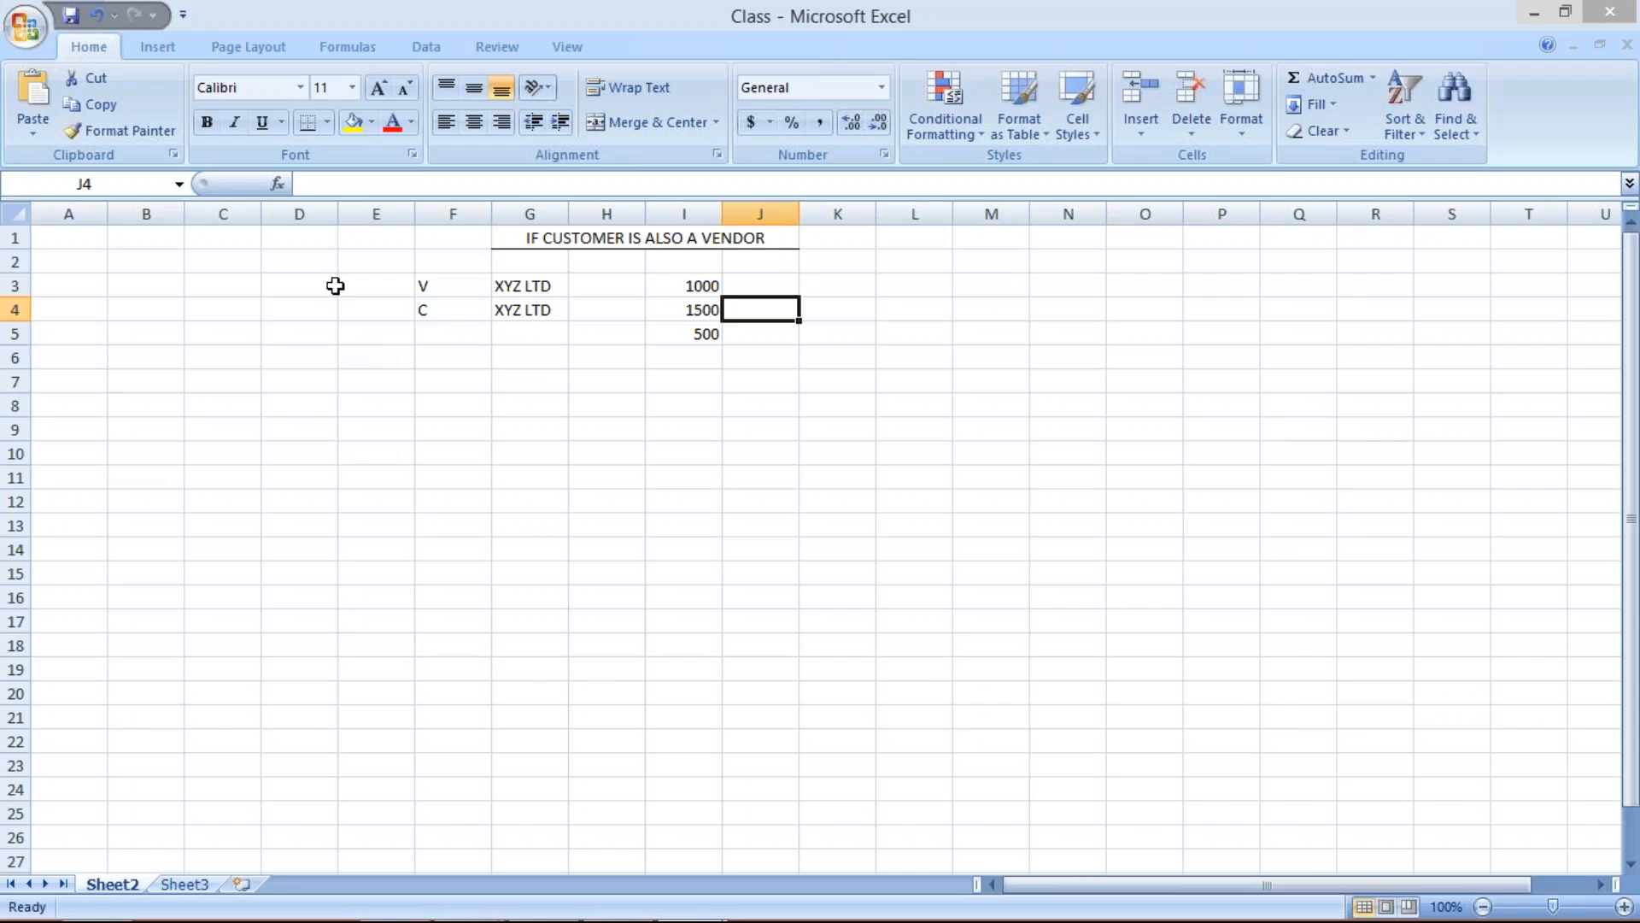
pyautogui.click(349, 288)
pyautogui.hotkey('ctrl', 'v')
pyautogui.doubleClick(415, 205)
pyautogui.click(349, 311)
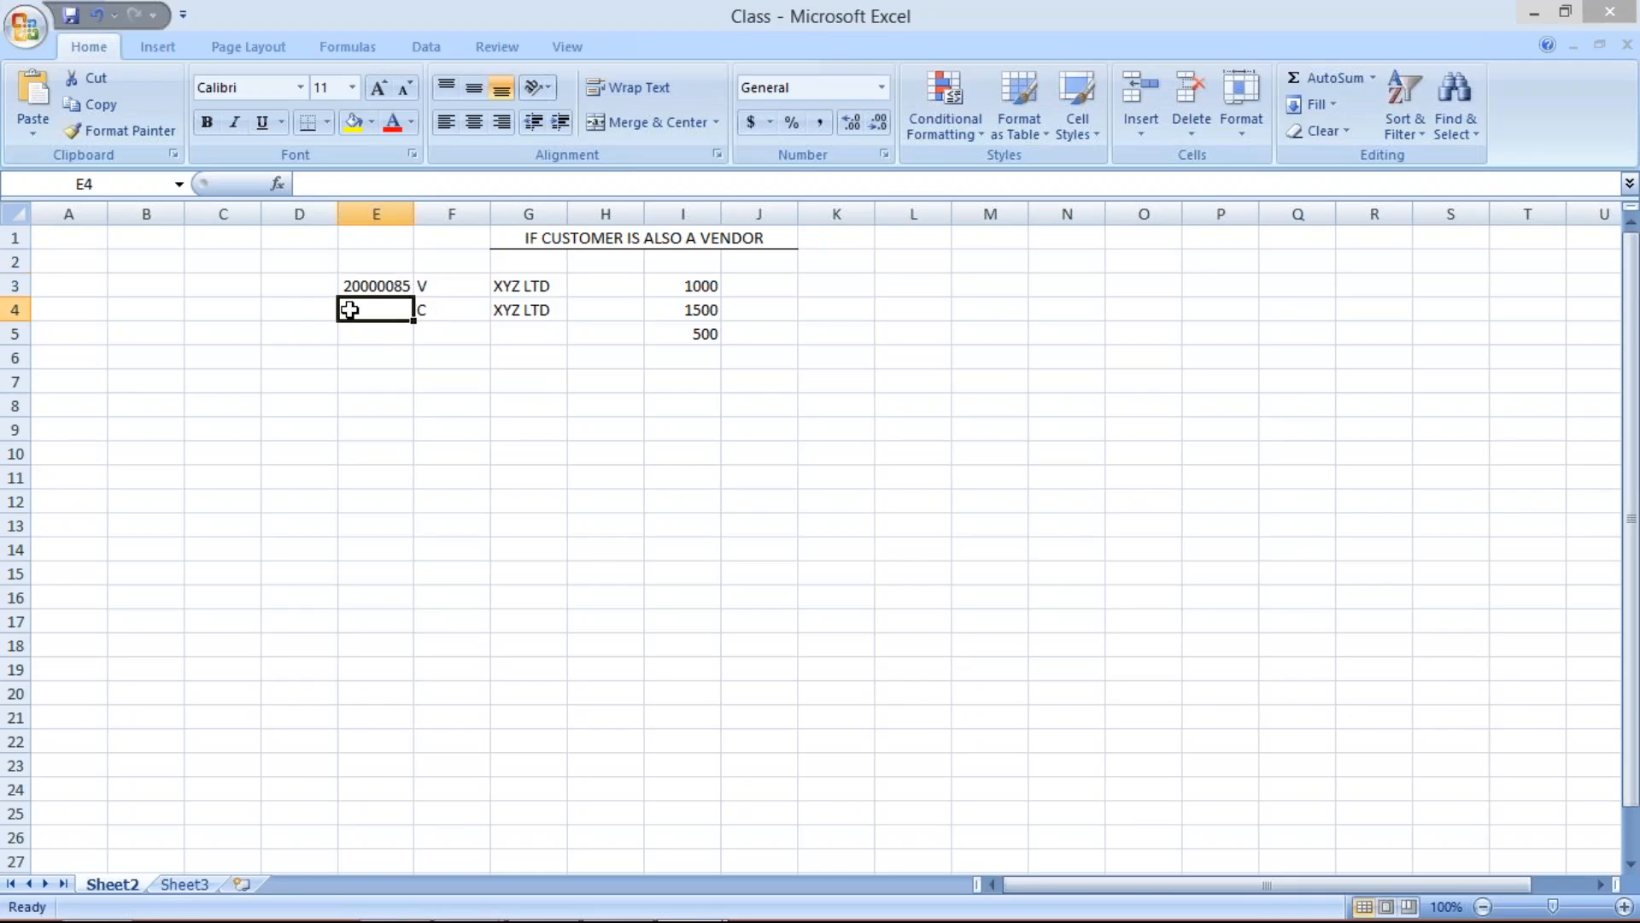
# Step: Switch back to the SAP vendor display window and open the customer creation transaction from there
pyautogui.moveTo(457, 916)
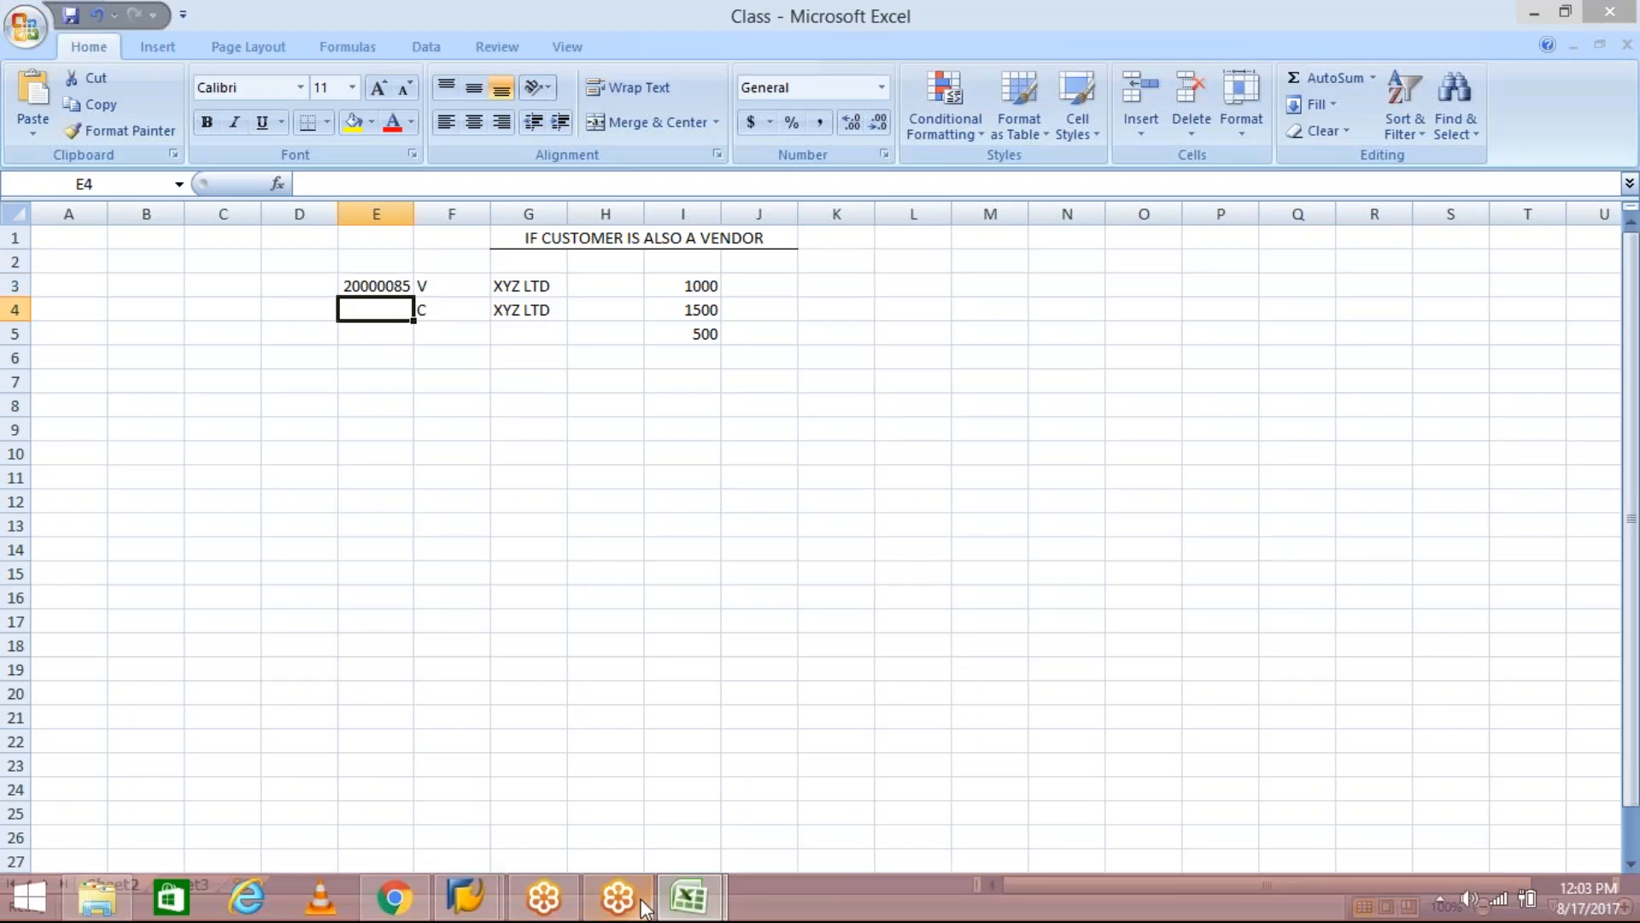
pyautogui.click(461, 909)
pyautogui.click(556, 820)
pyautogui.click(177, 63)
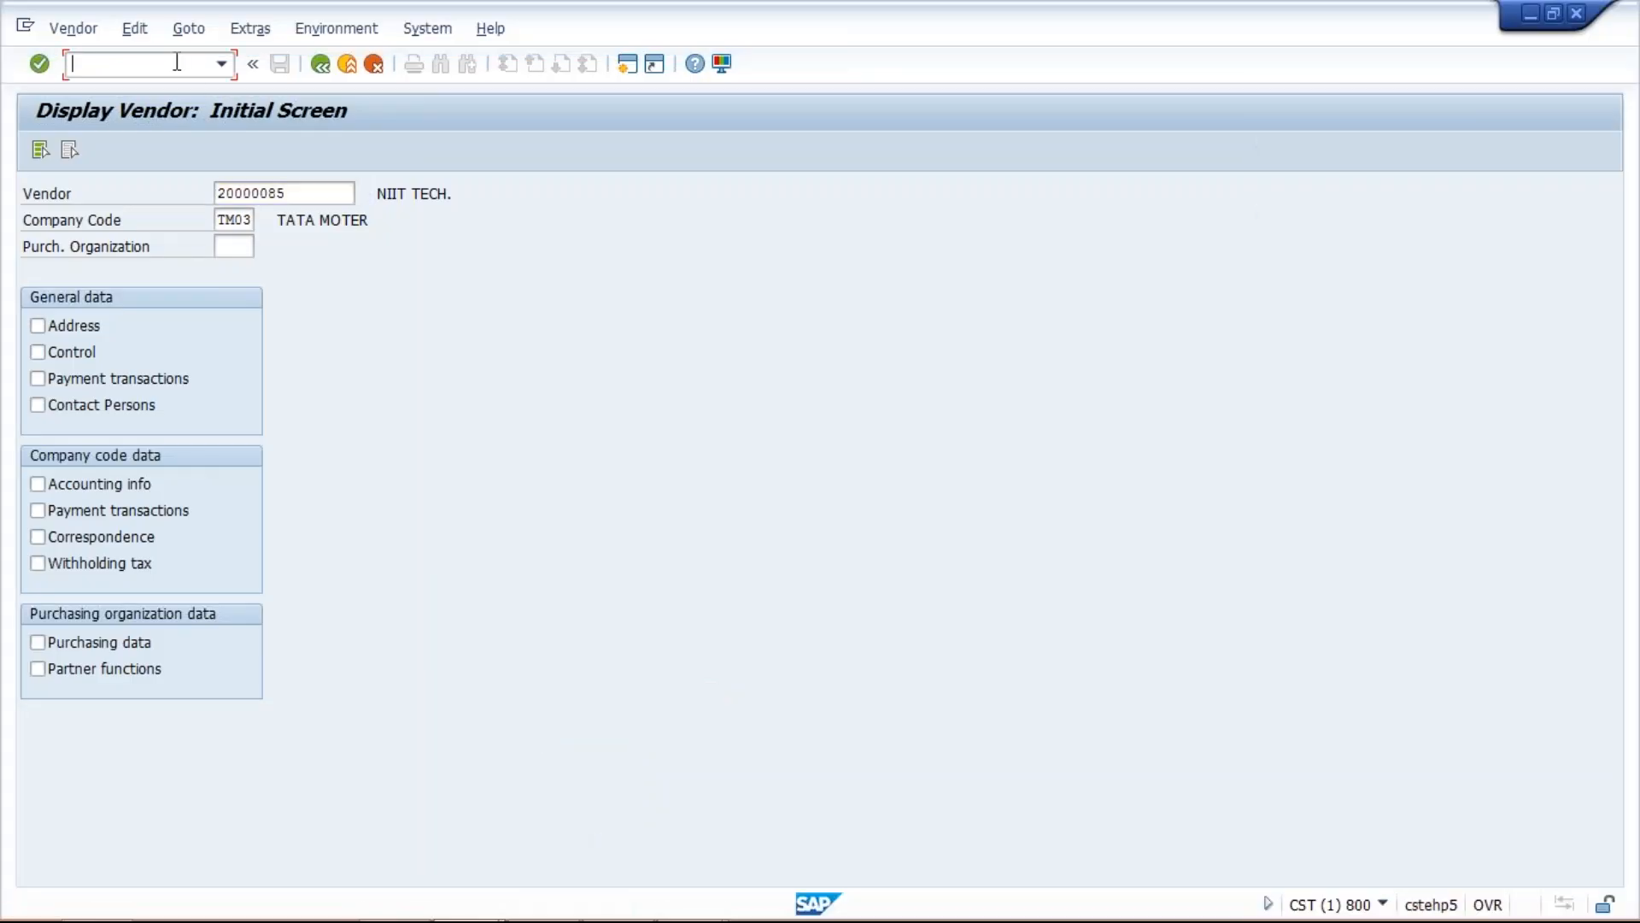
pyautogui.write('/NXD')
pyautogui.write('03')
pyautogui.press('Return')
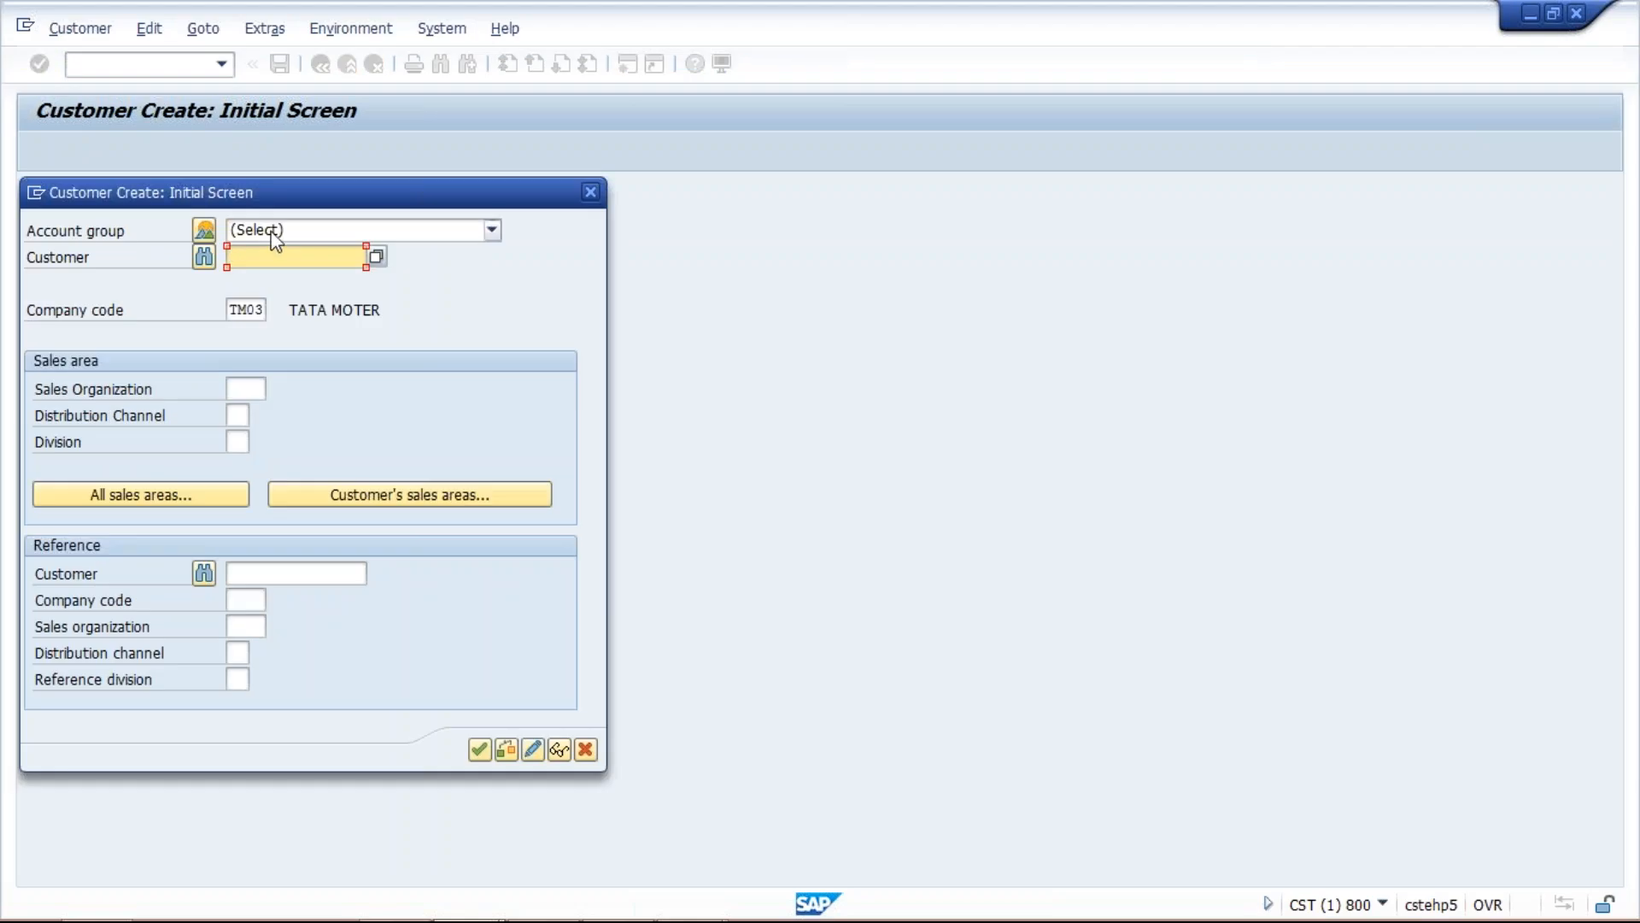
# Step: Look up account groups near TM03, choose CUSTOMER ACT GROUP TM04 for the new customer, and continue to the general data
pyautogui.click(204, 231)
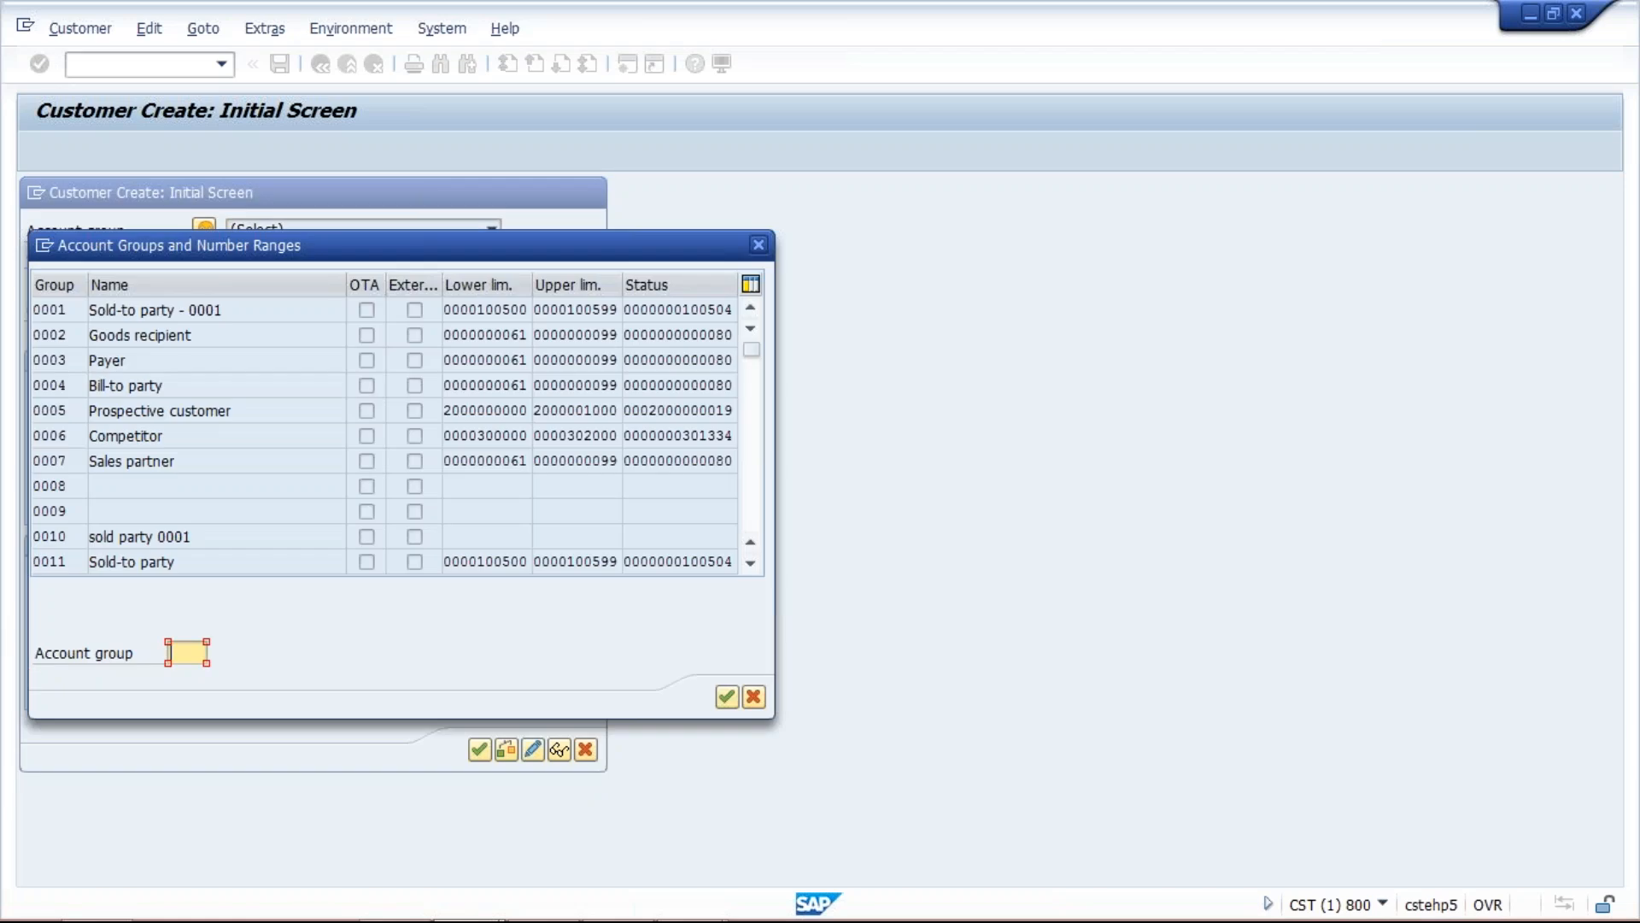
pyautogui.click(175, 652)
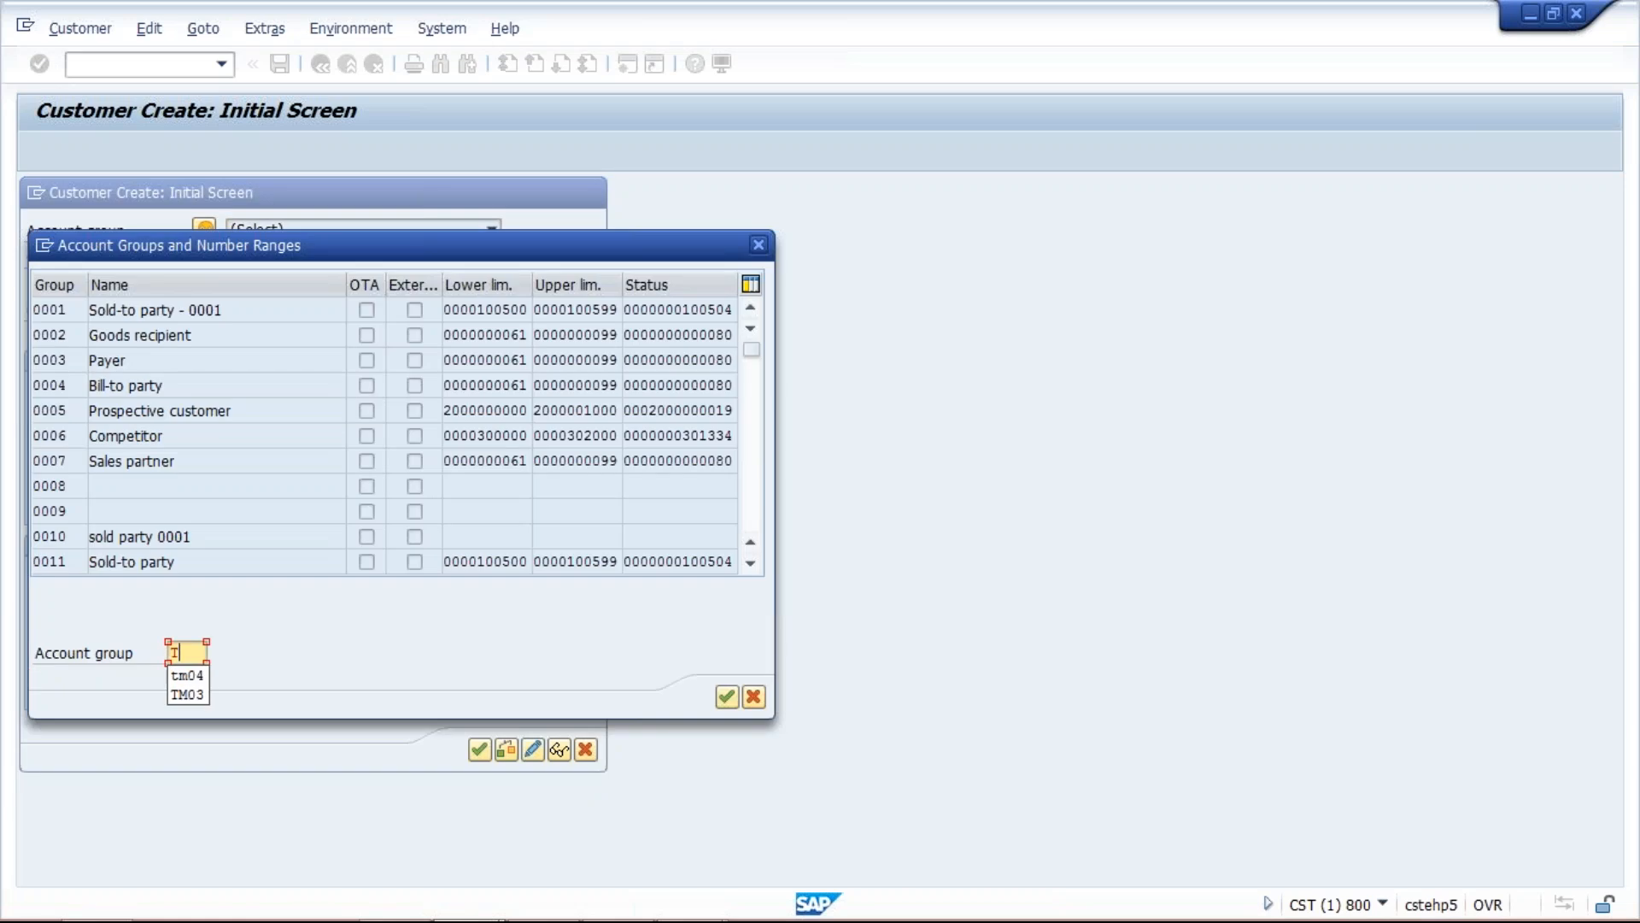
pyautogui.write('TM03')
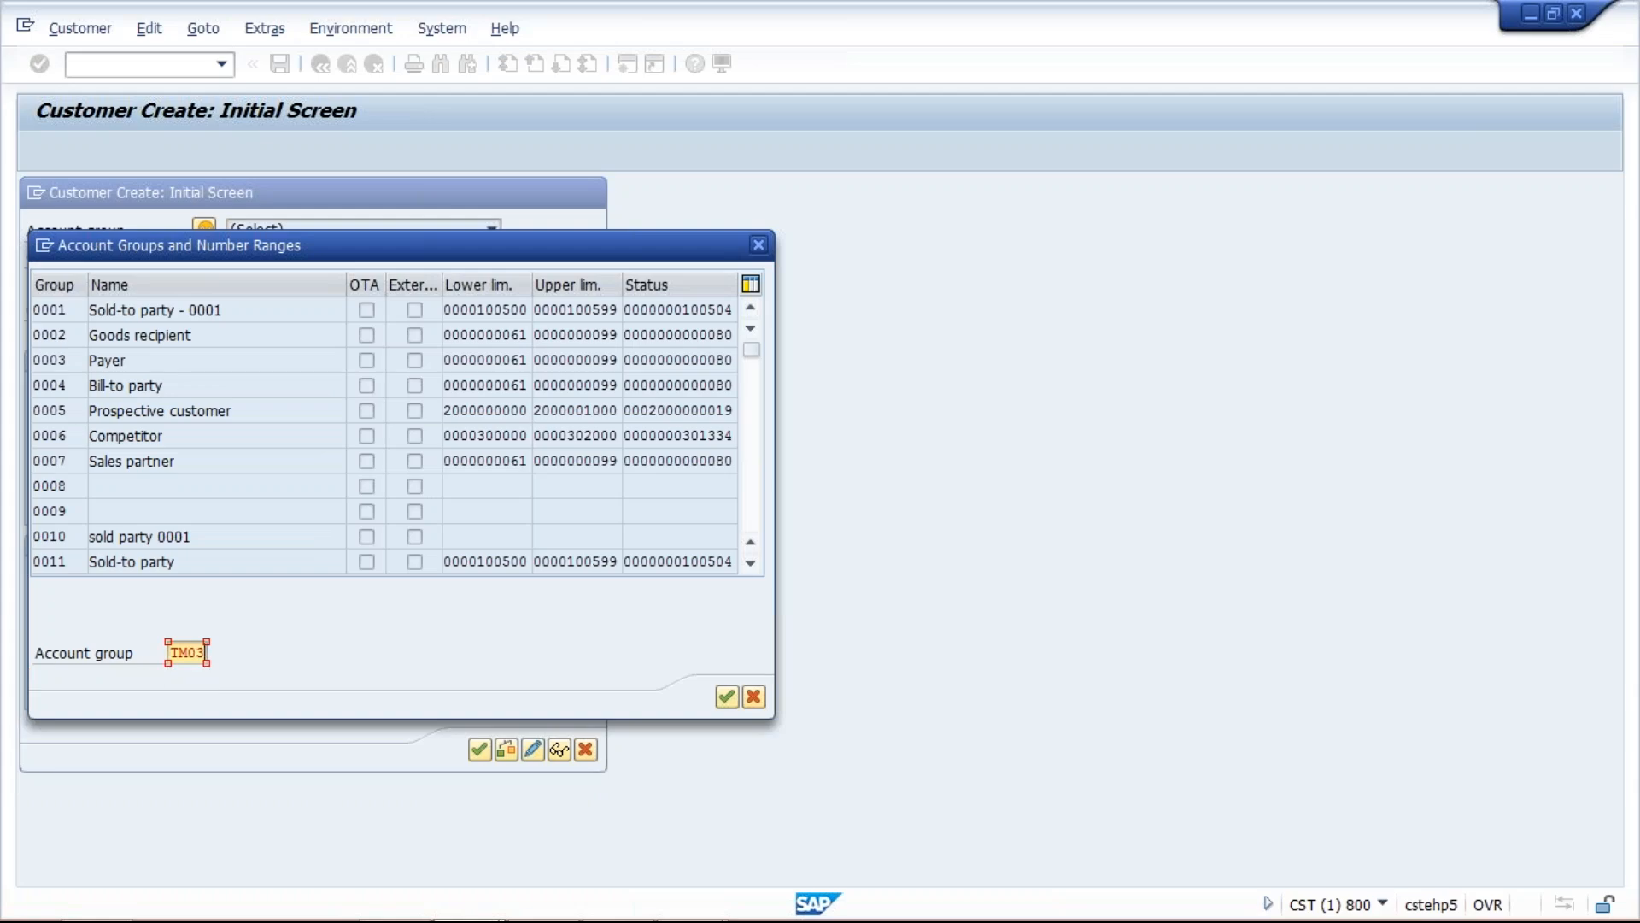
pyautogui.press('Return')
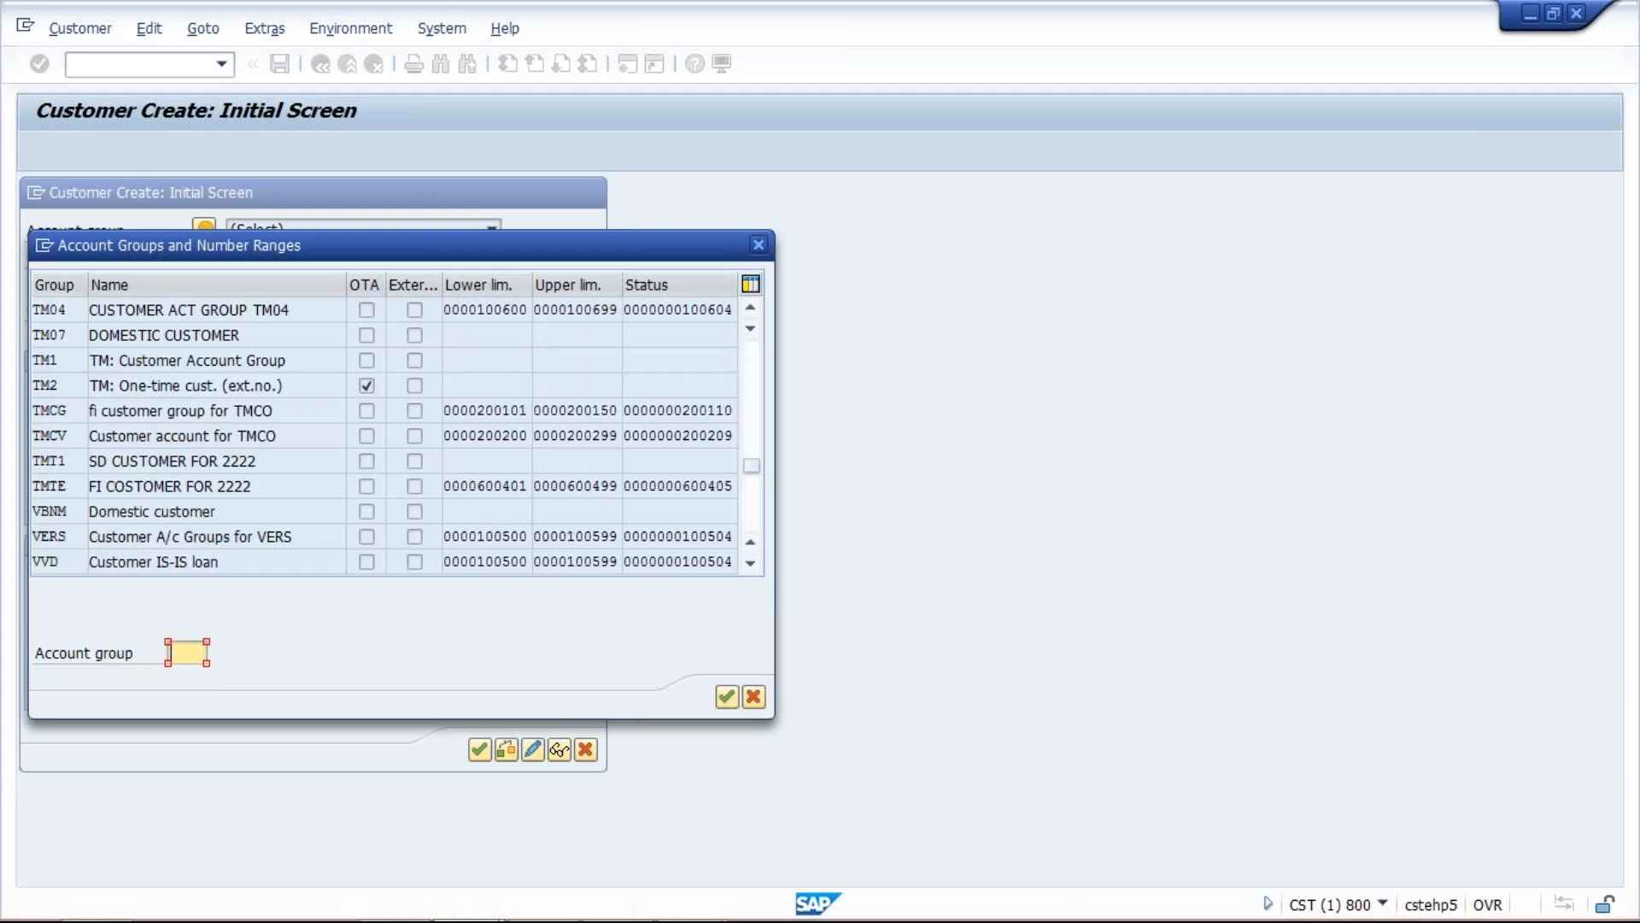
pyautogui.click(754, 310)
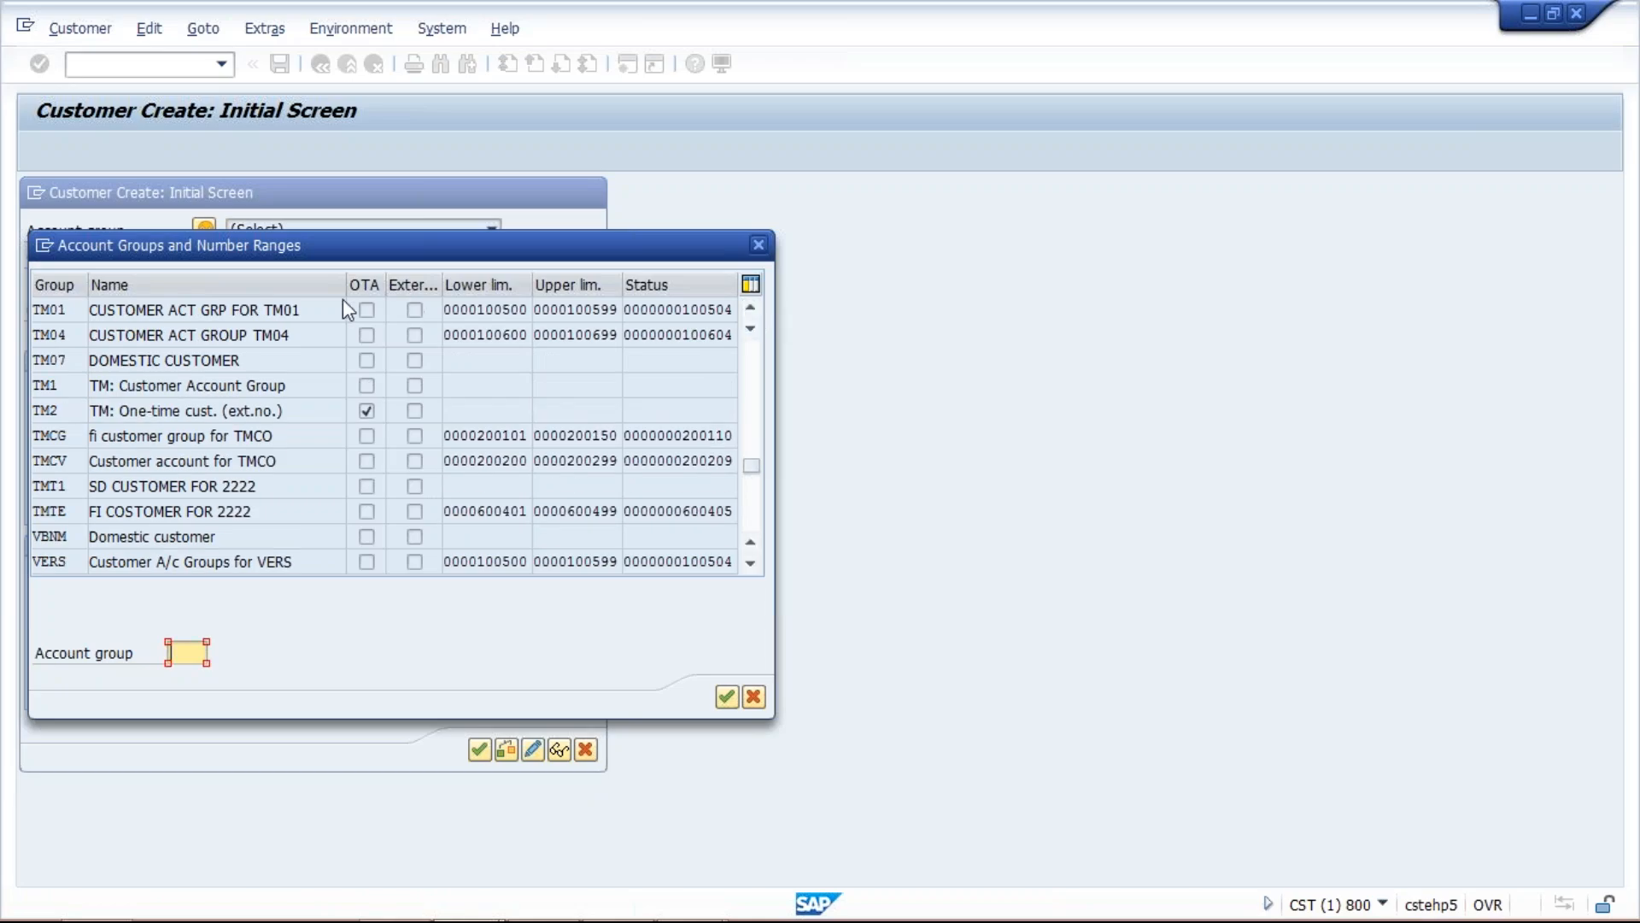
pyautogui.doubleClick(70, 338)
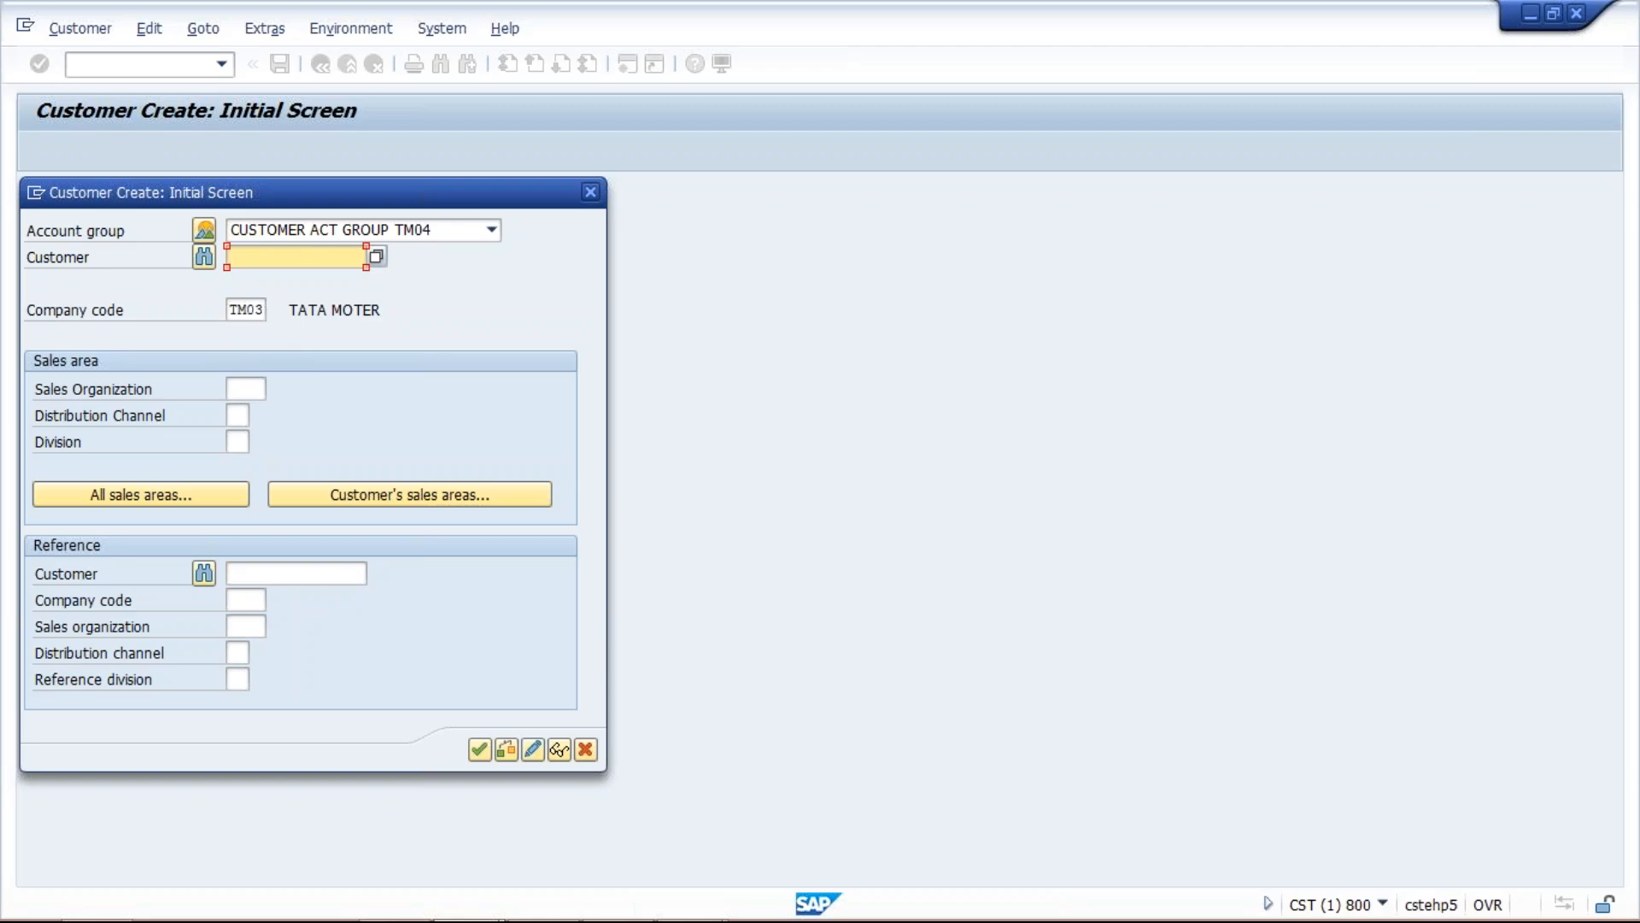
pyautogui.click(480, 750)
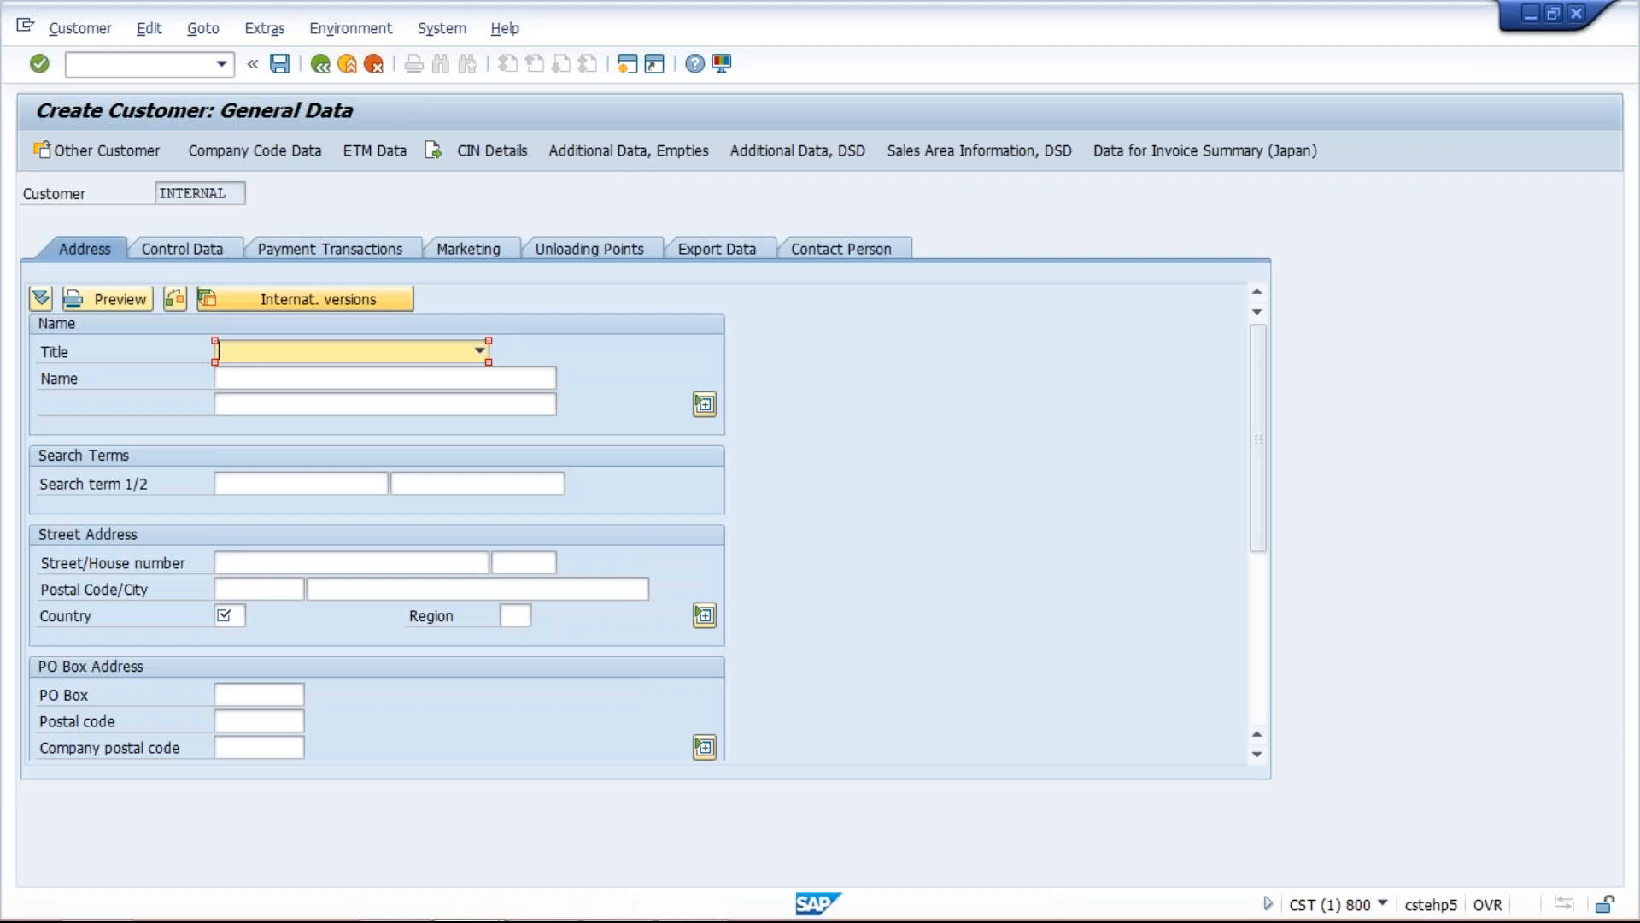
# Step: Enter NIIT TECH. as the customer's name and IN as the country in the address data
pyautogui.click(287, 382)
pyautogui.write('N')
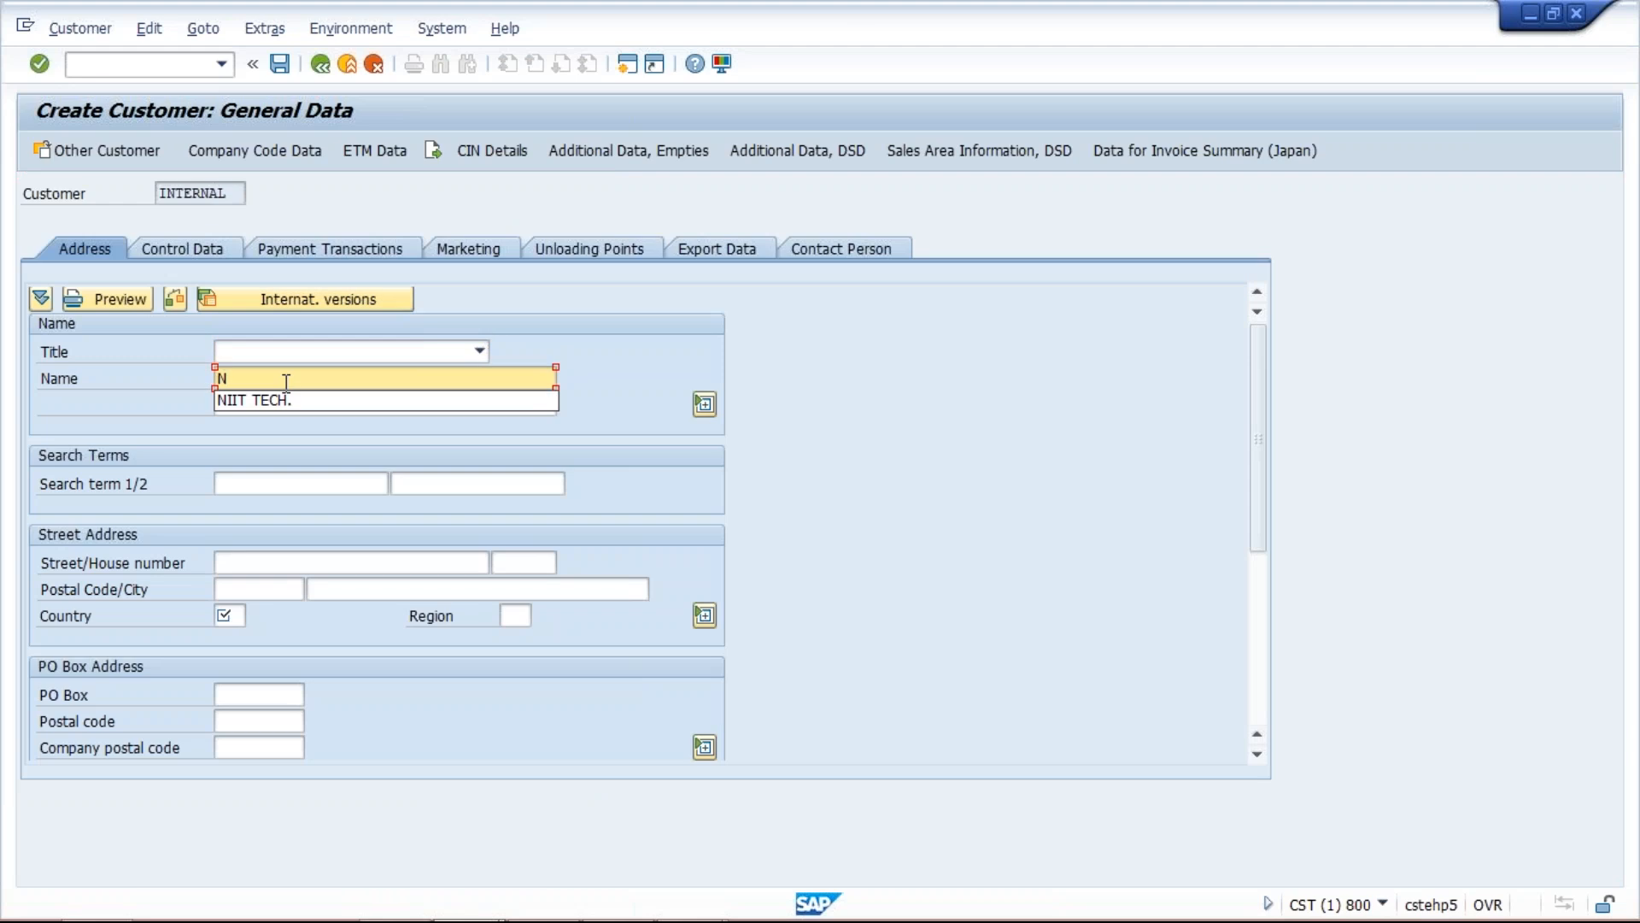
pyautogui.press('Down')
pyautogui.press('Return')
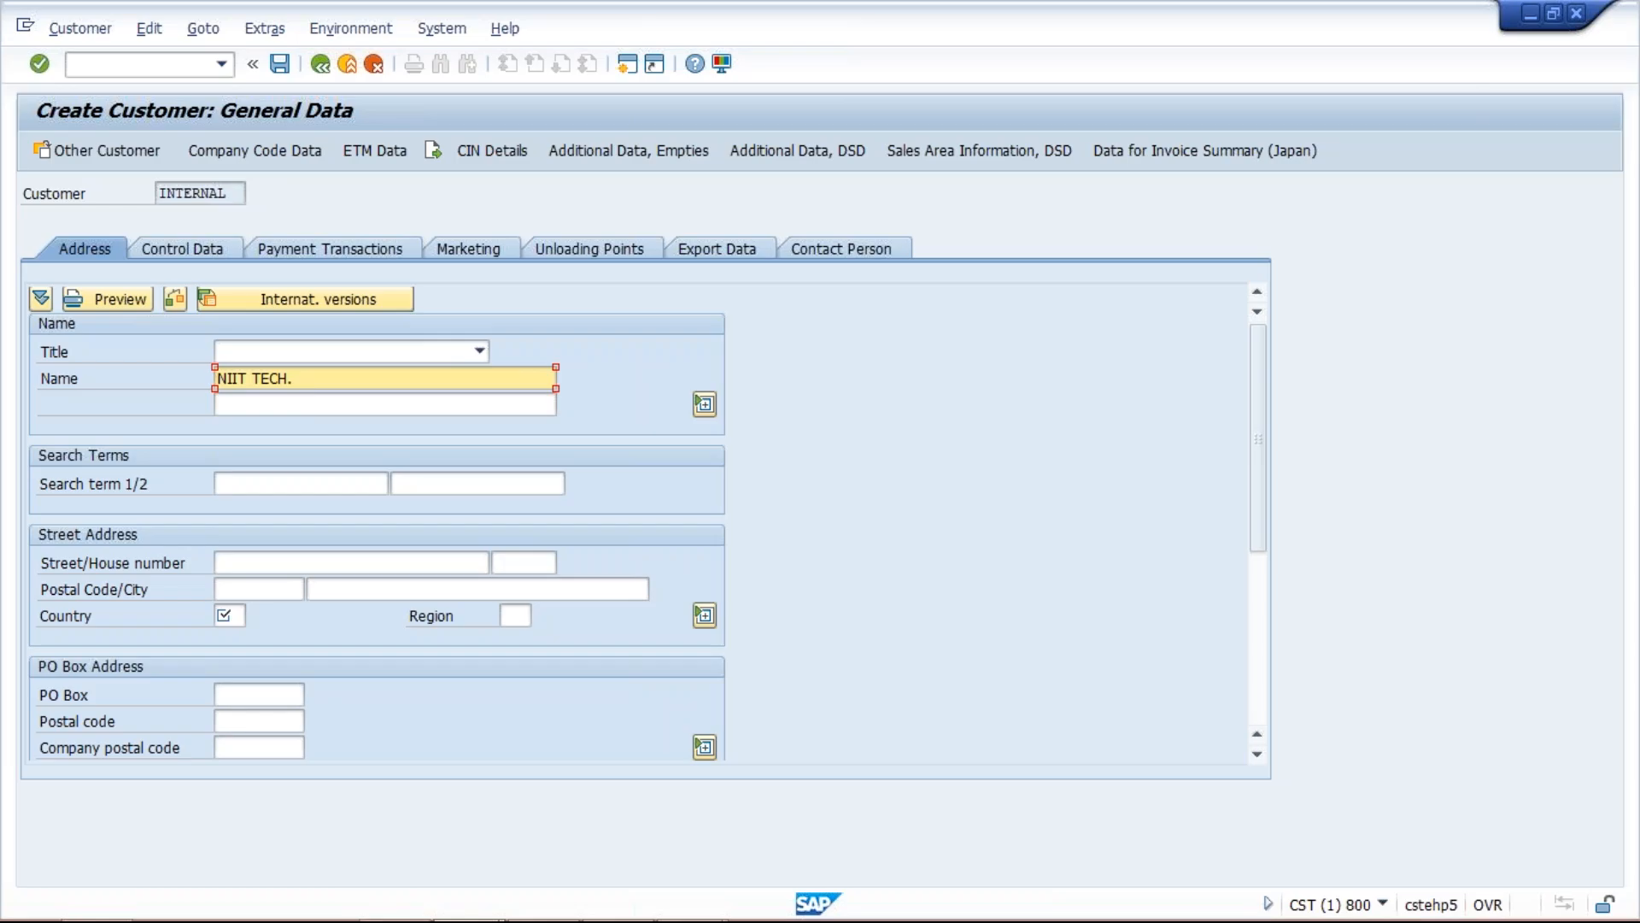
pyautogui.click(227, 617)
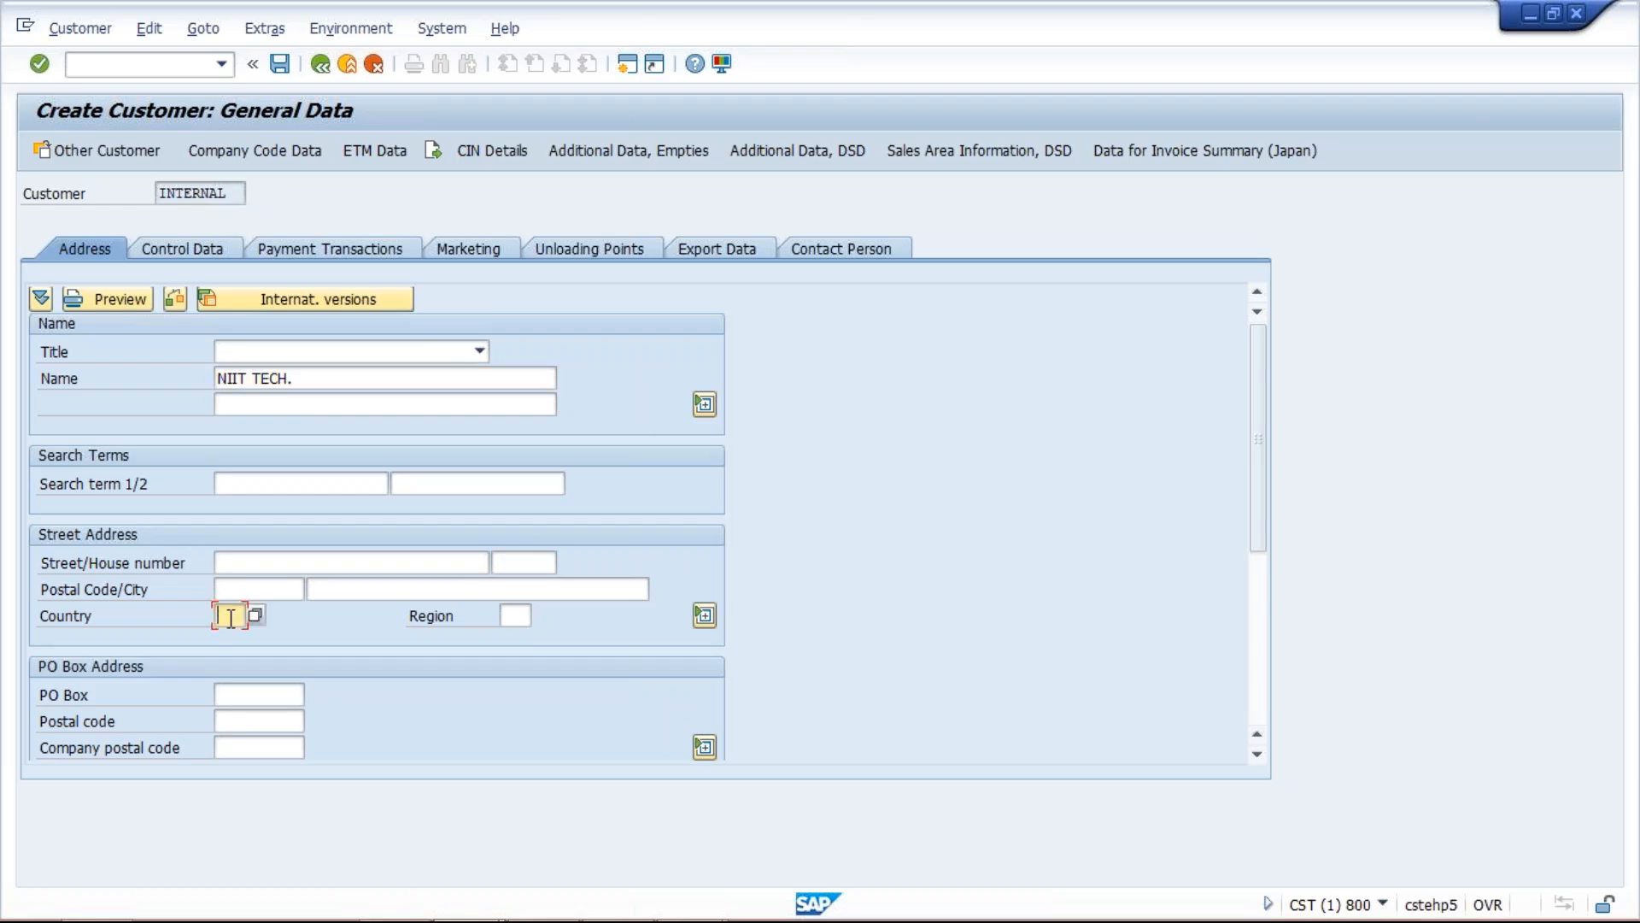
pyautogui.write('IN')
pyautogui.click(418, 558)
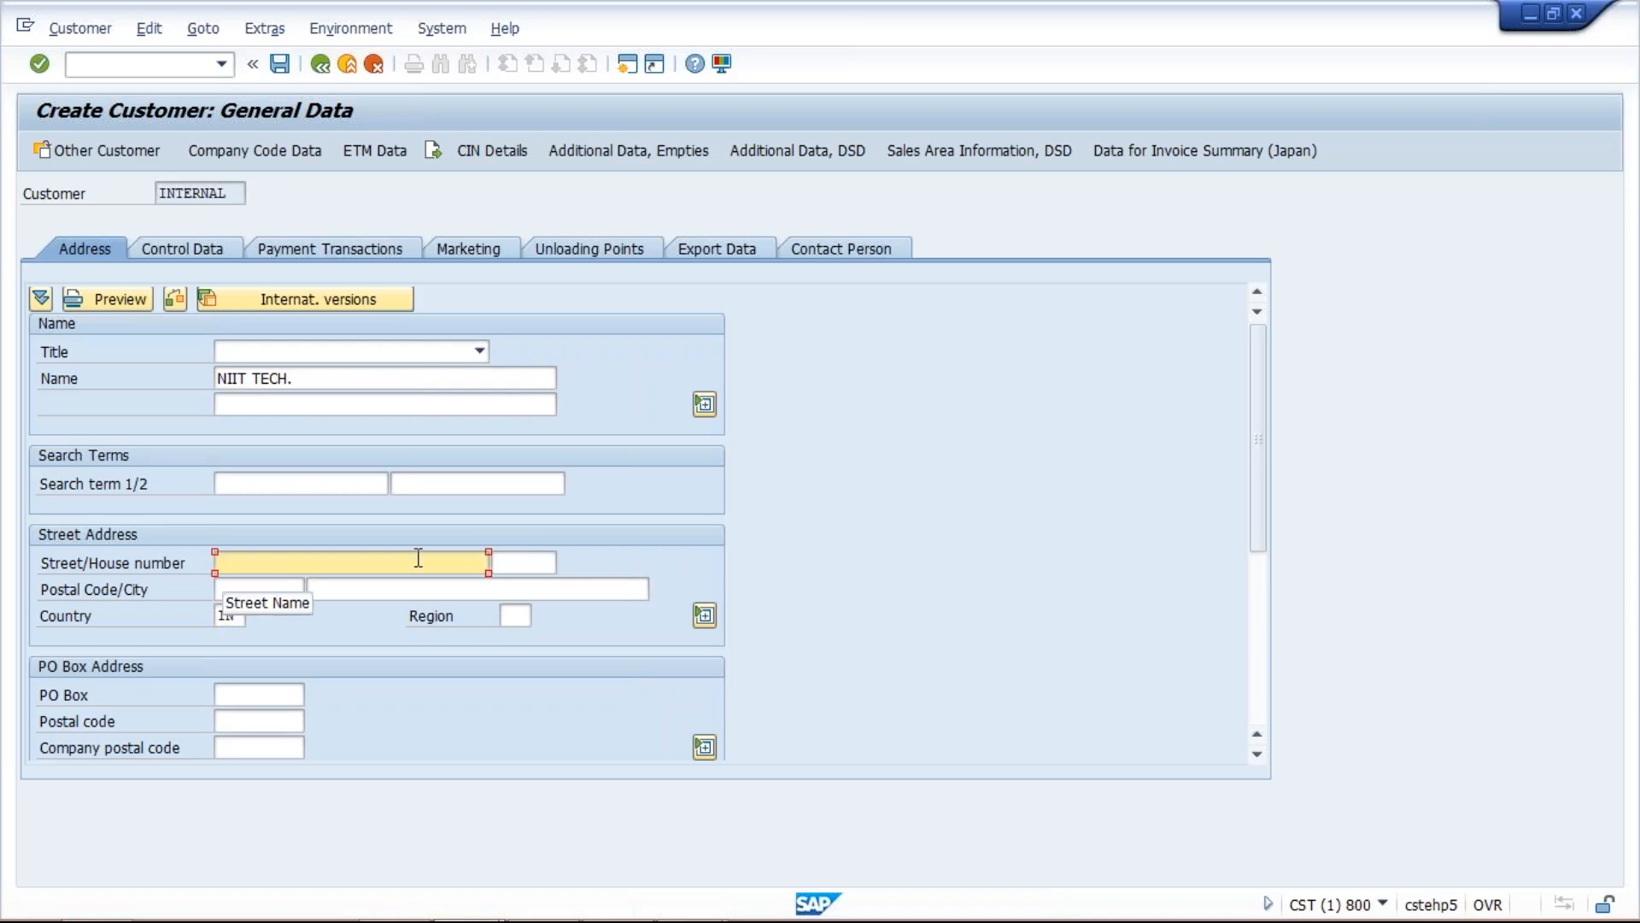
# Step: Assign reconciliation account 1004 ACCOUNT RECEIVABLE in the customer's company code data, save the new customer, and leave customer creation
pyautogui.click(234, 616)
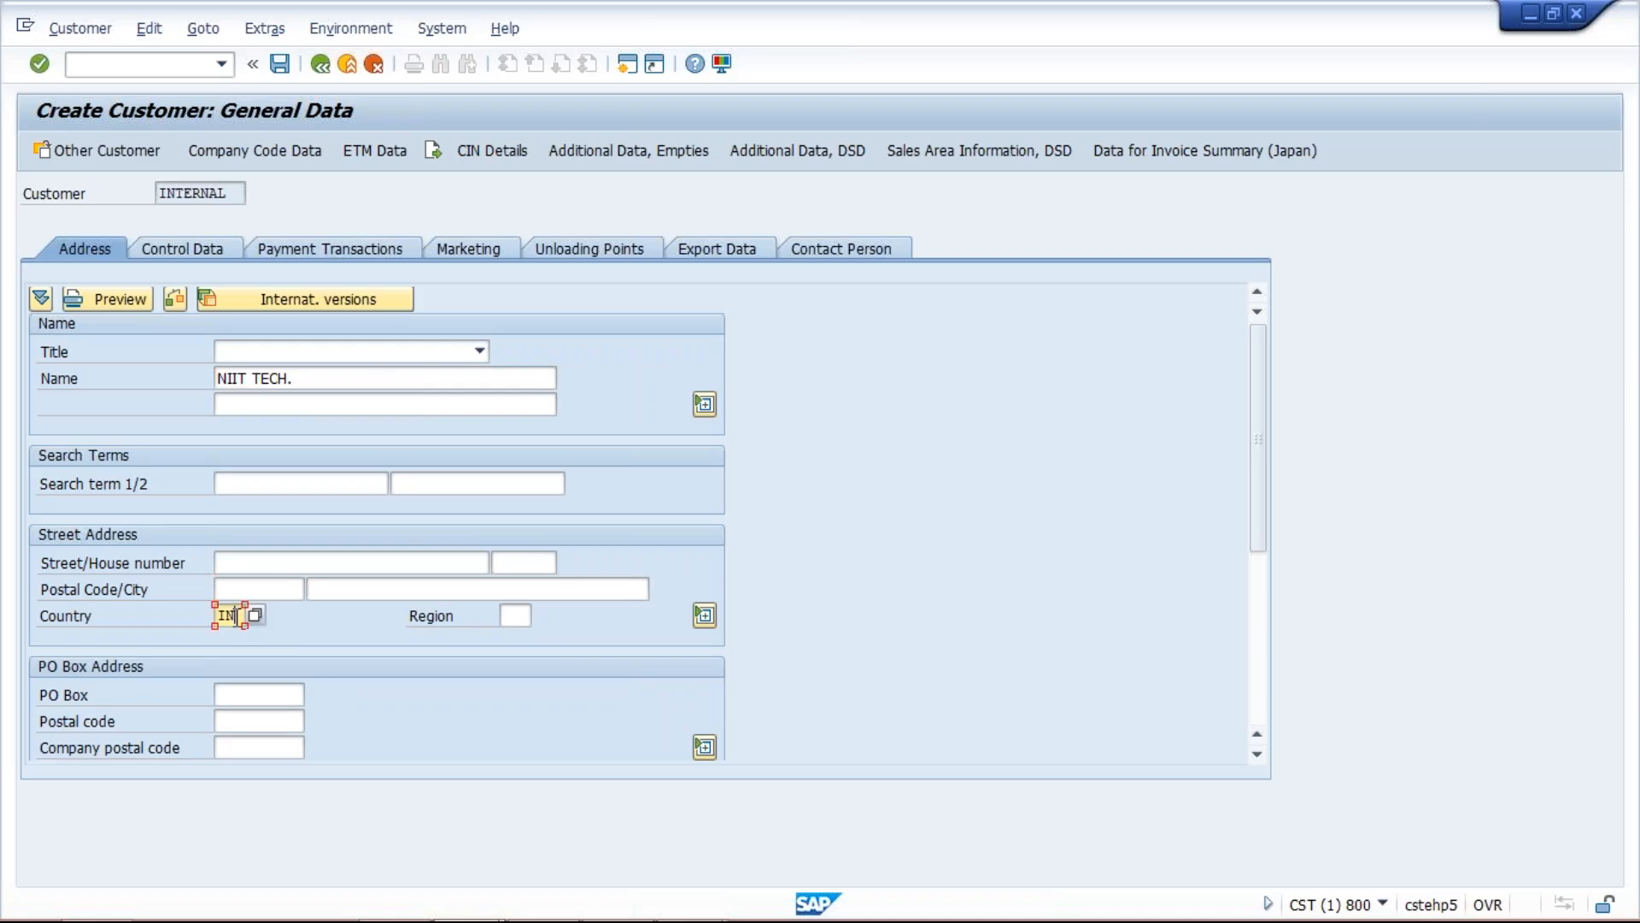
pyautogui.click(258, 152)
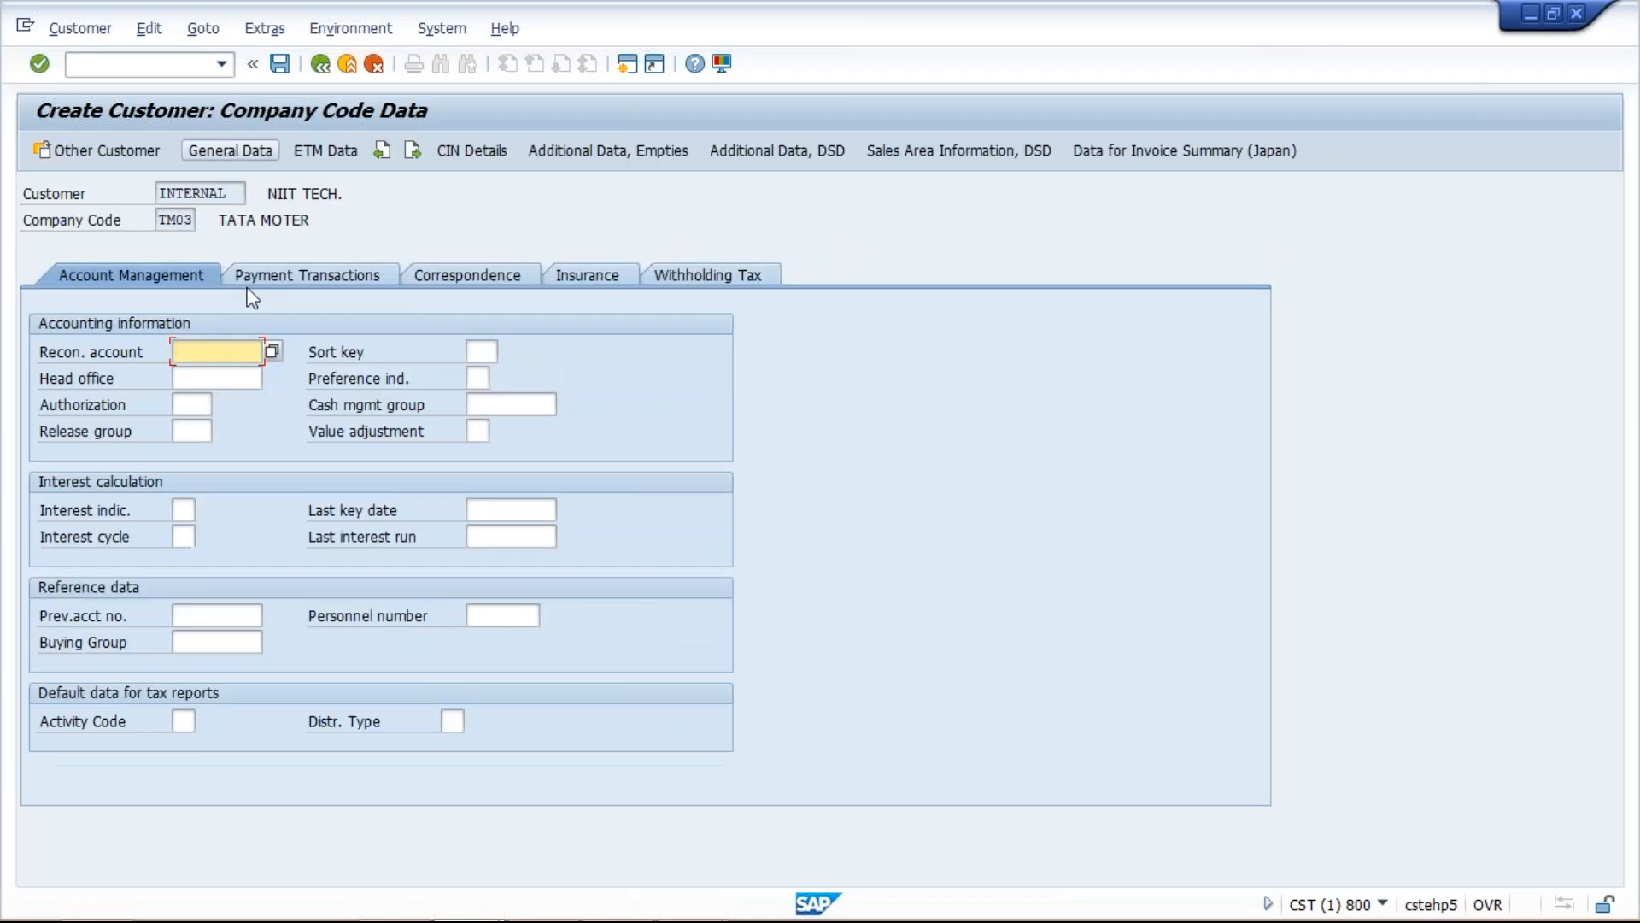
pyautogui.click(207, 375)
pyautogui.click(208, 354)
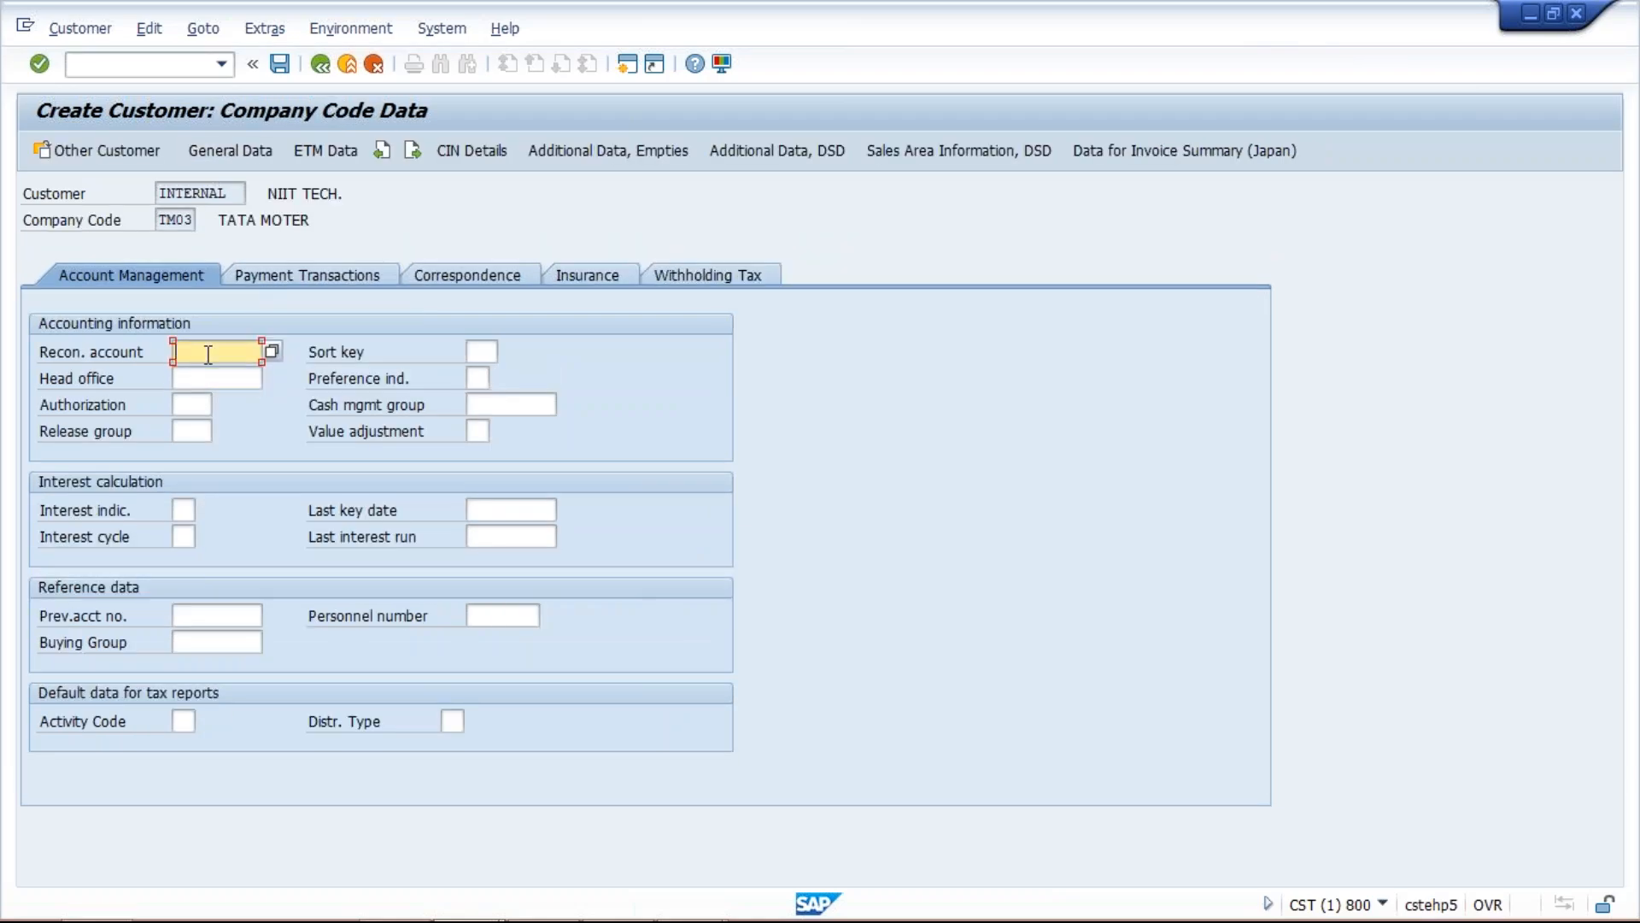
pyautogui.click(272, 350)
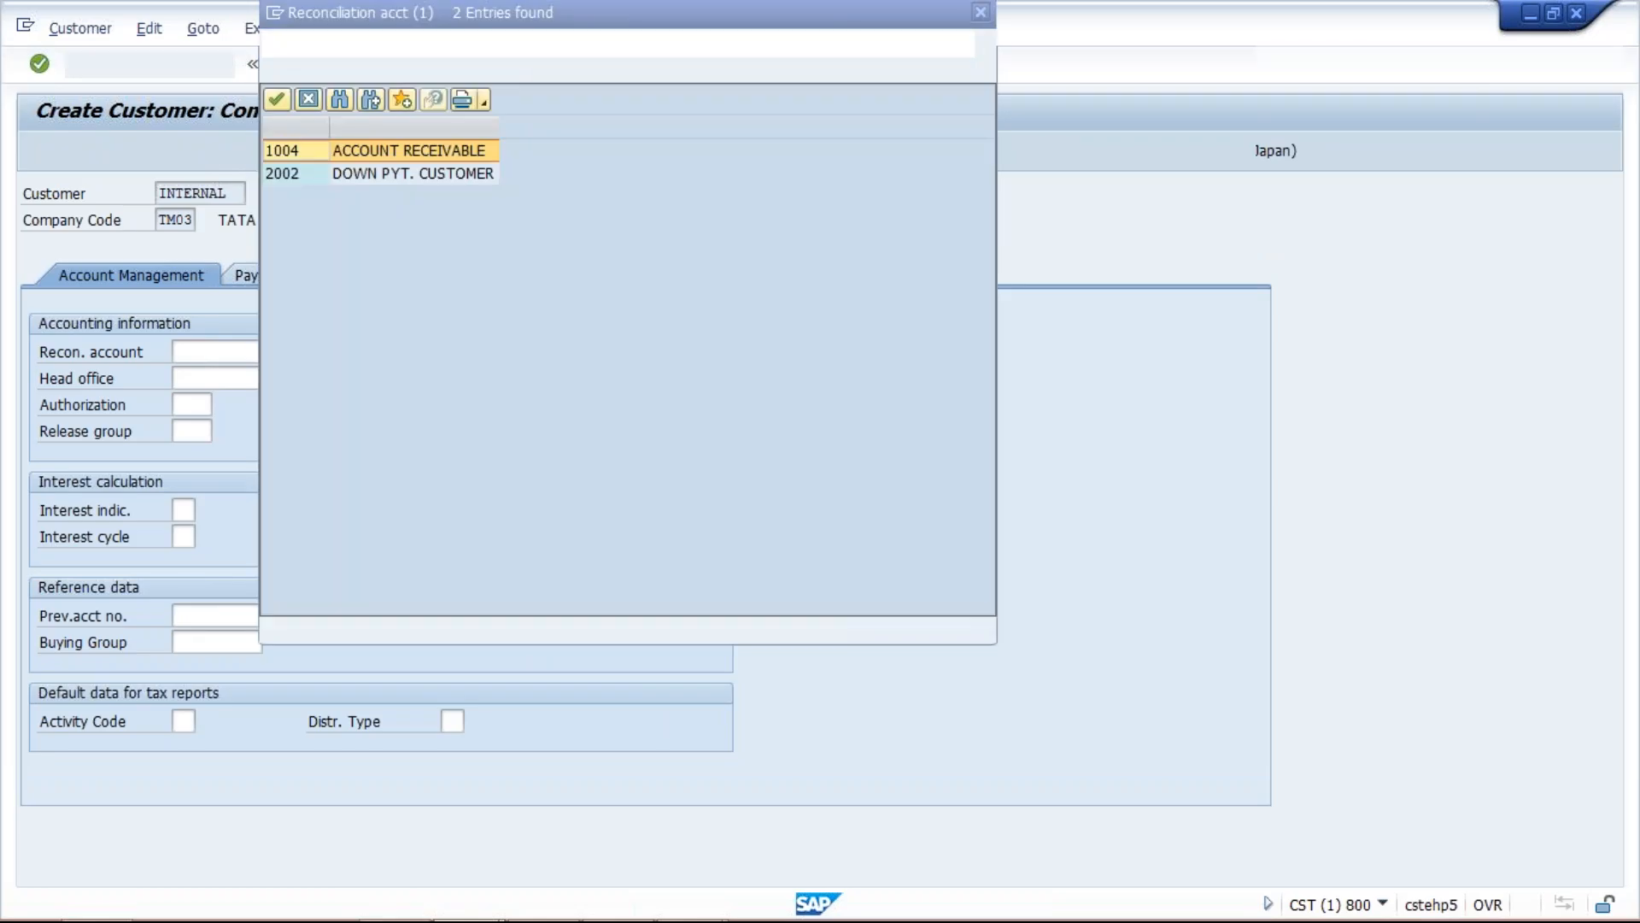
pyautogui.click(277, 99)
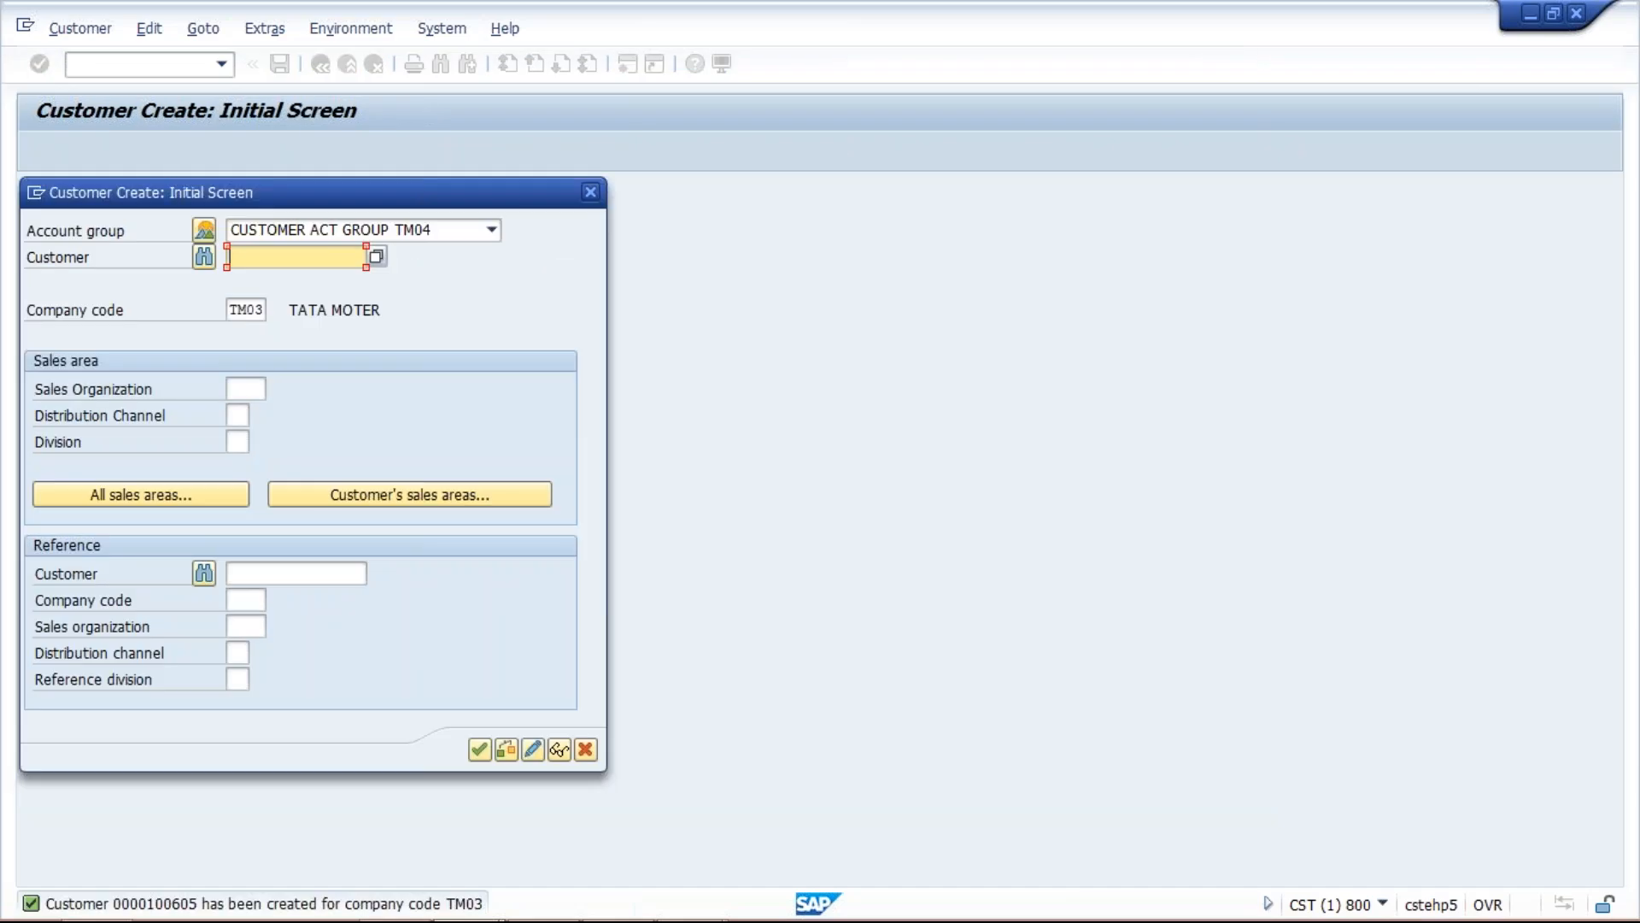
pyautogui.click(590, 189)
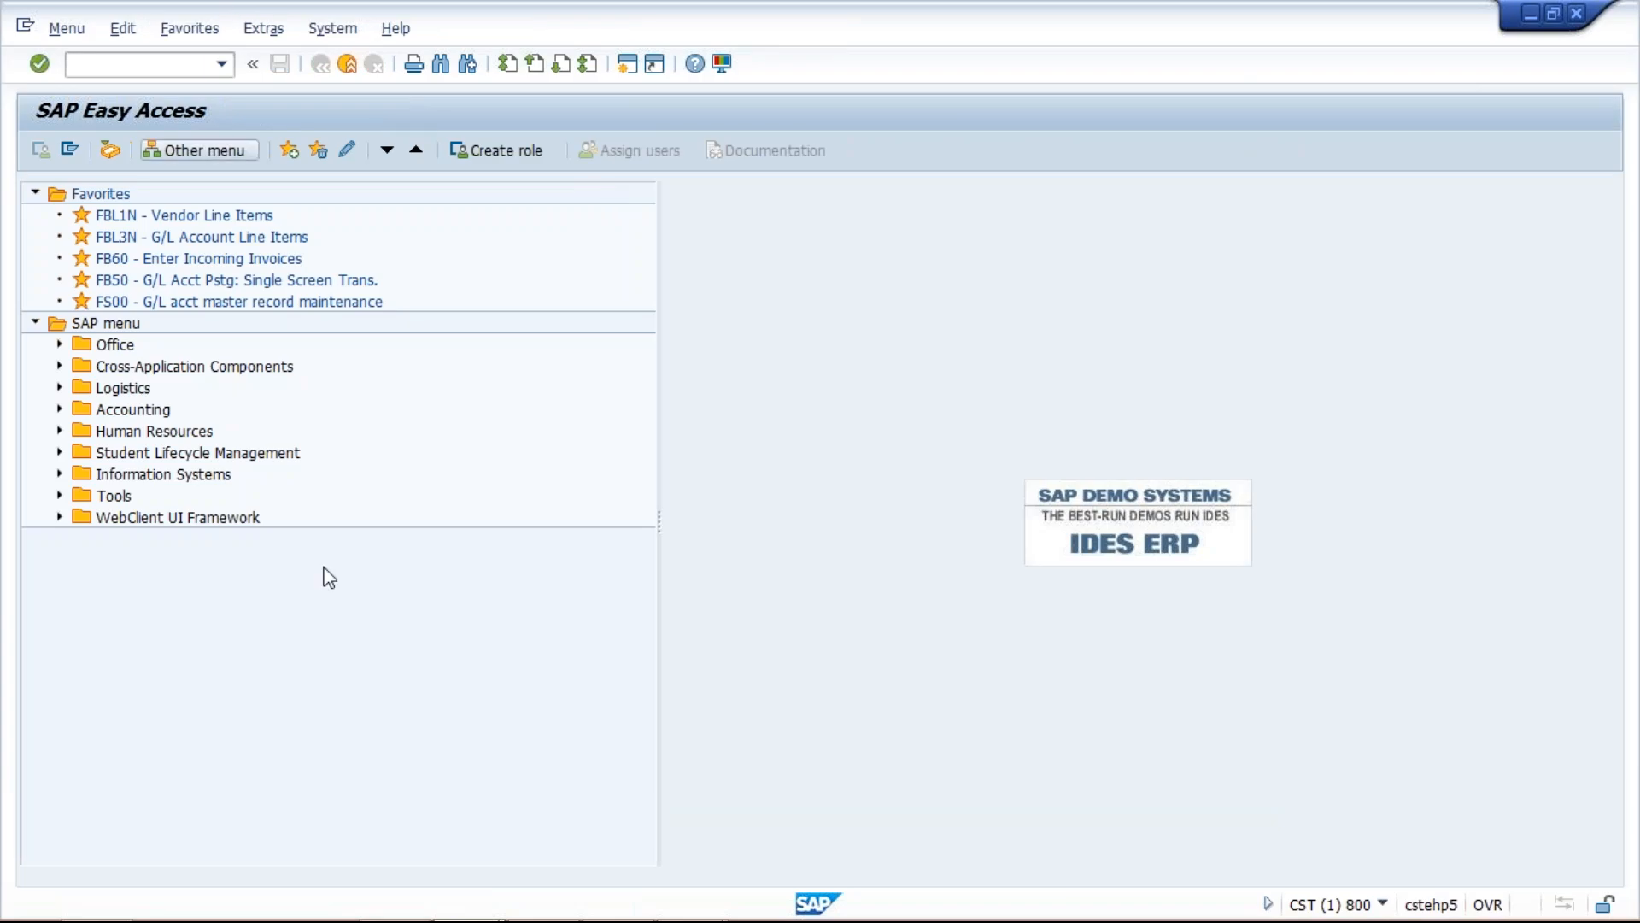
# Step: Switch to the Class workbook in Excel and enter the new customer number in E4
pyautogui.moveTo(627, 921)
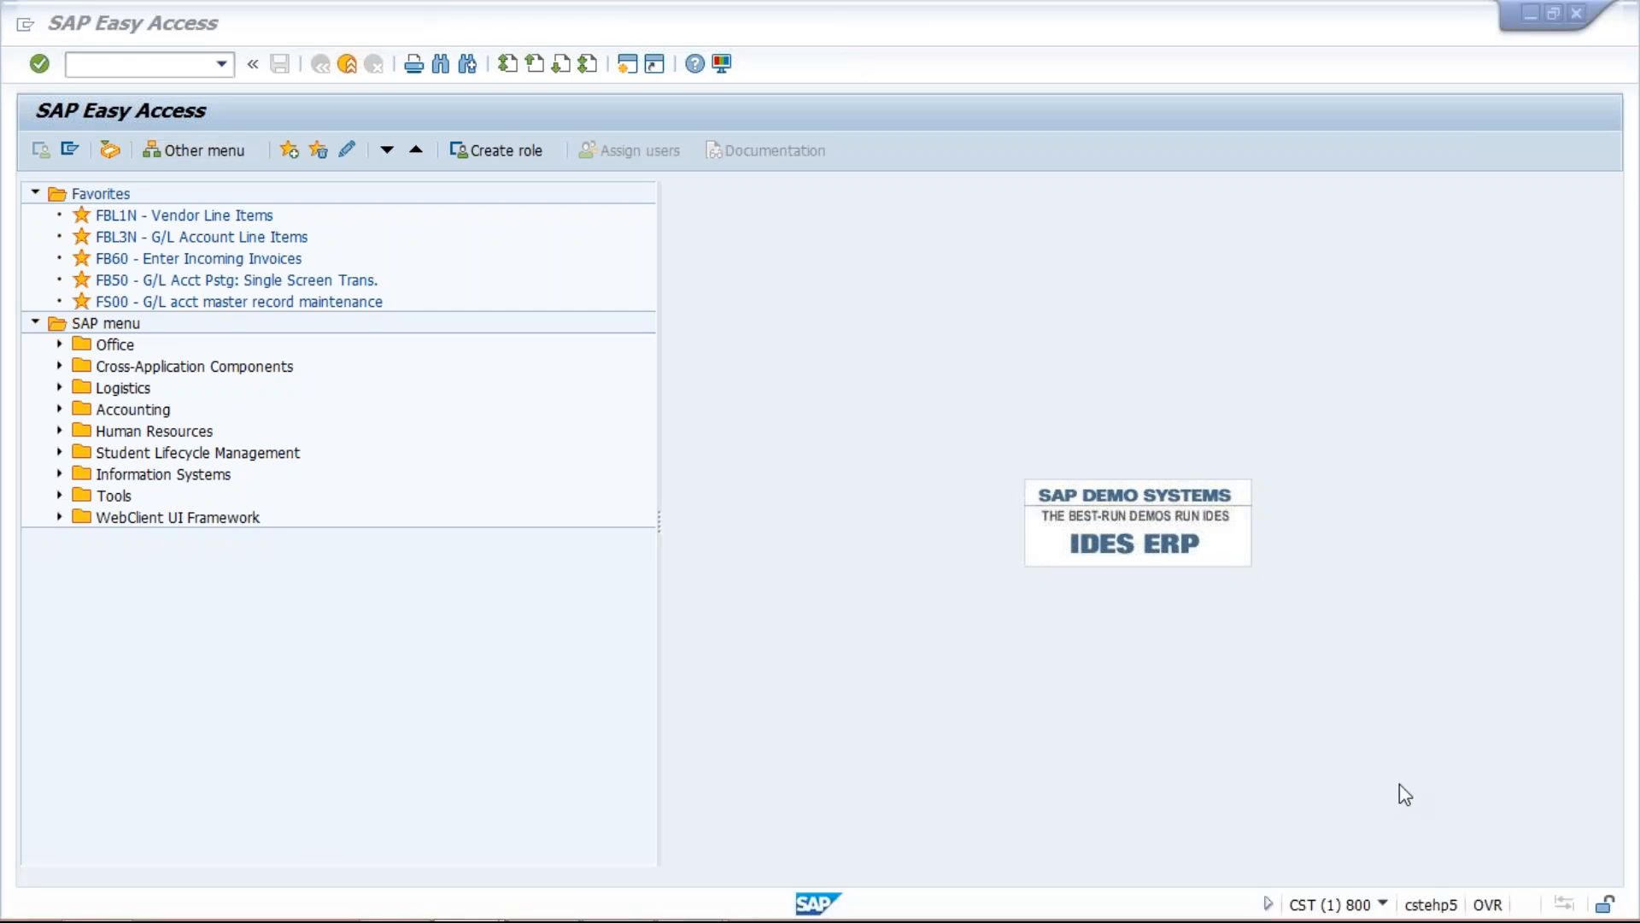
pyautogui.click(886, 651)
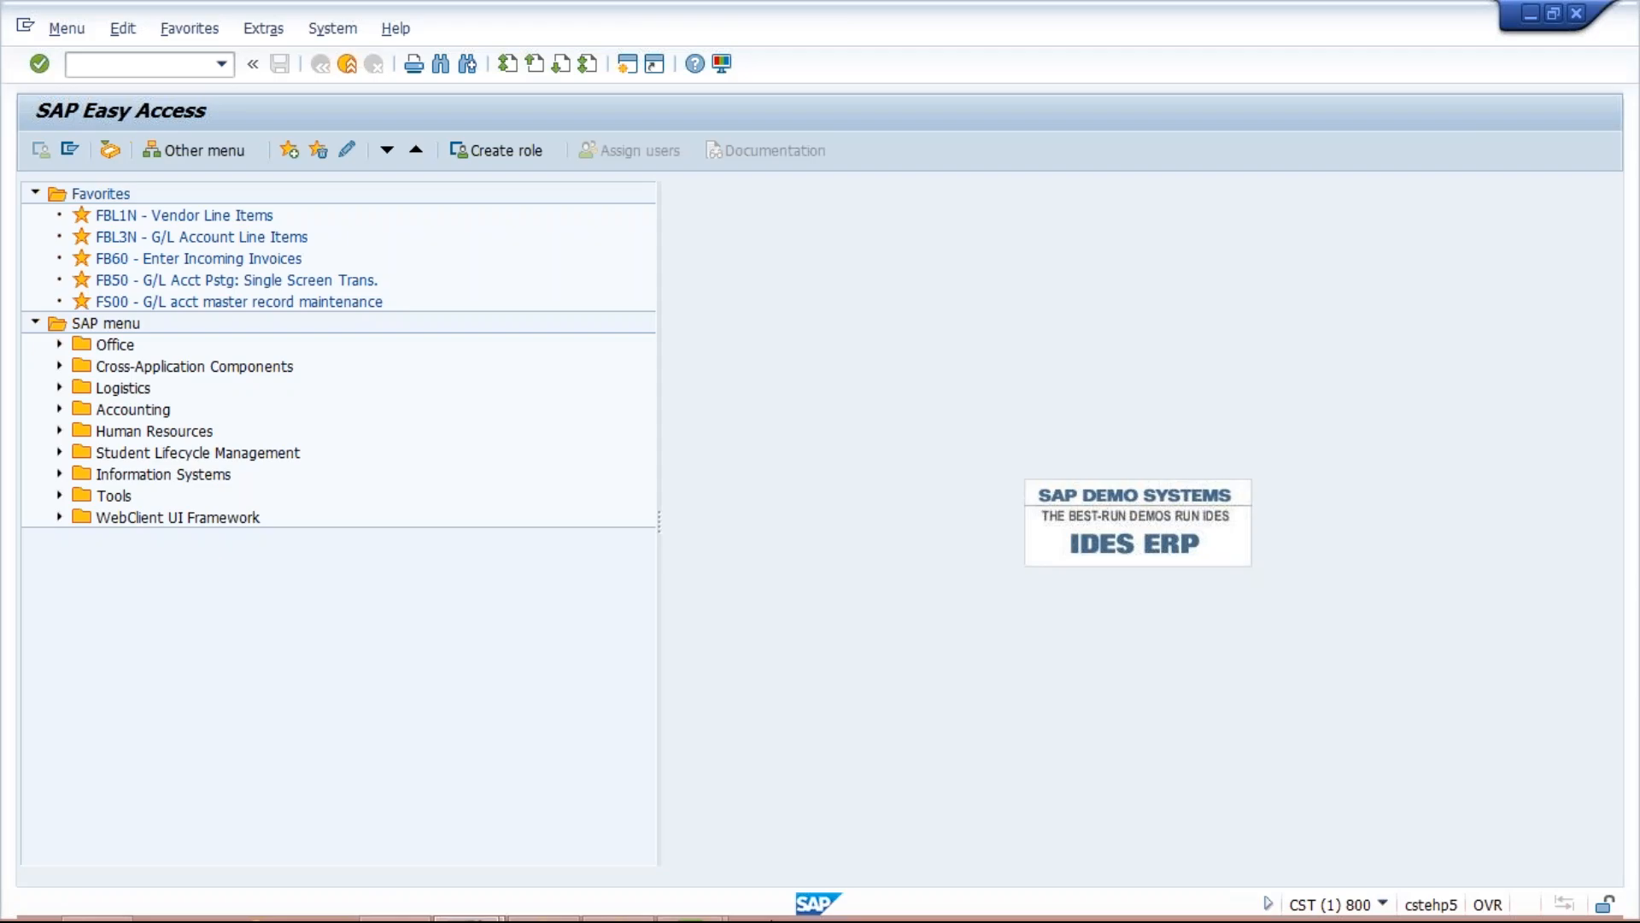
pyautogui.moveTo(633, 908)
pyautogui.moveTo(686, 898)
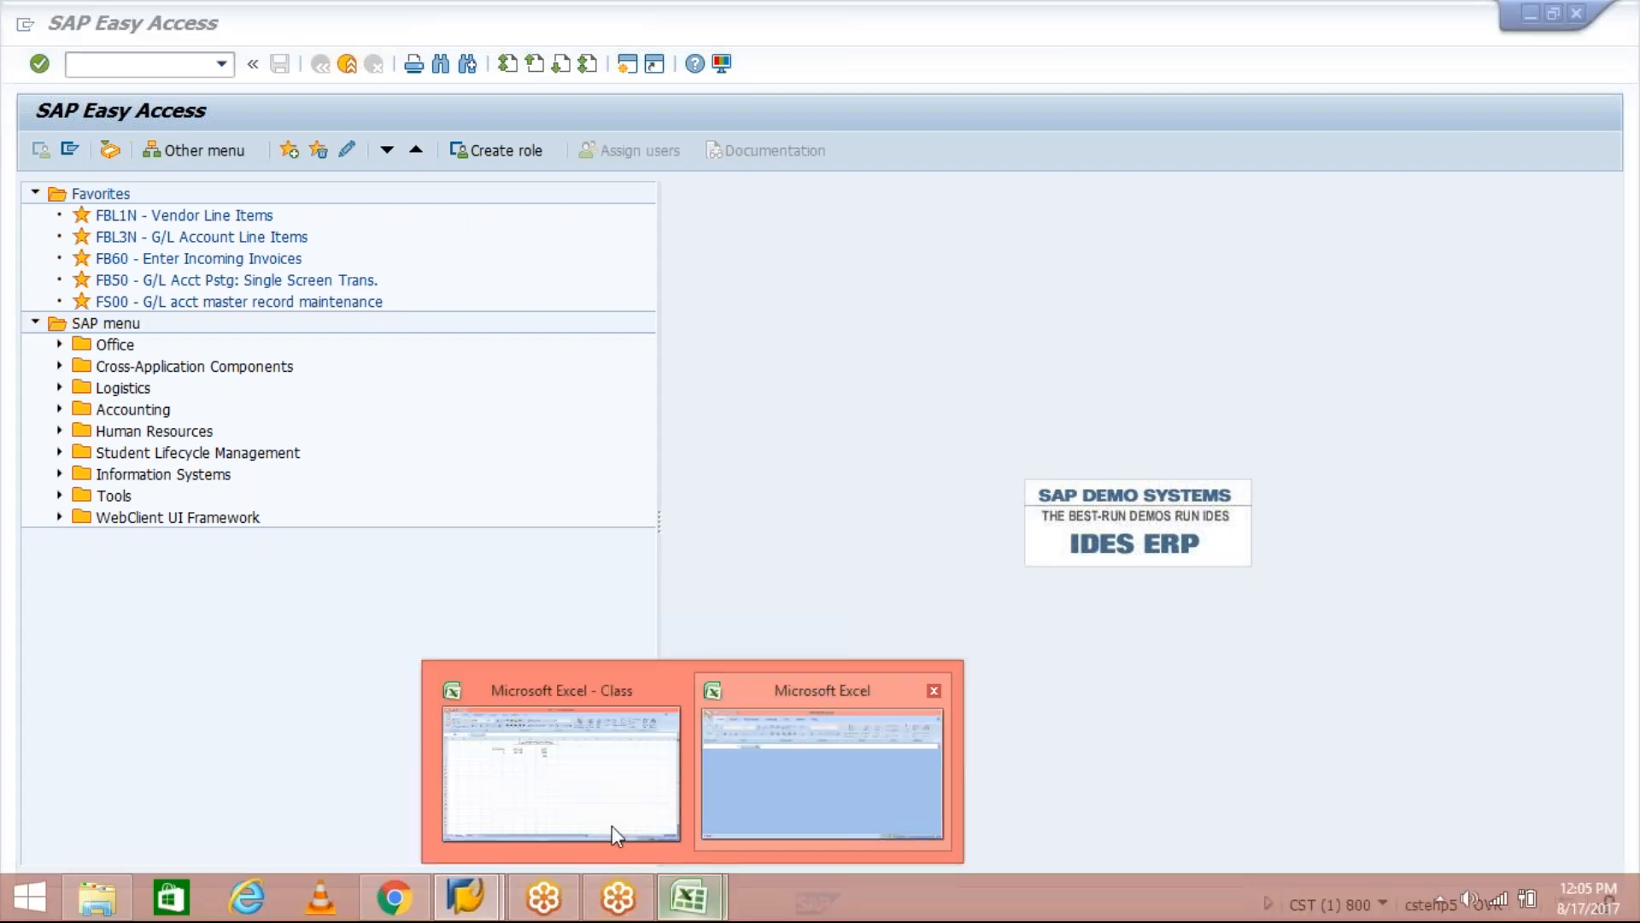
pyautogui.click(608, 818)
pyautogui.write('1')
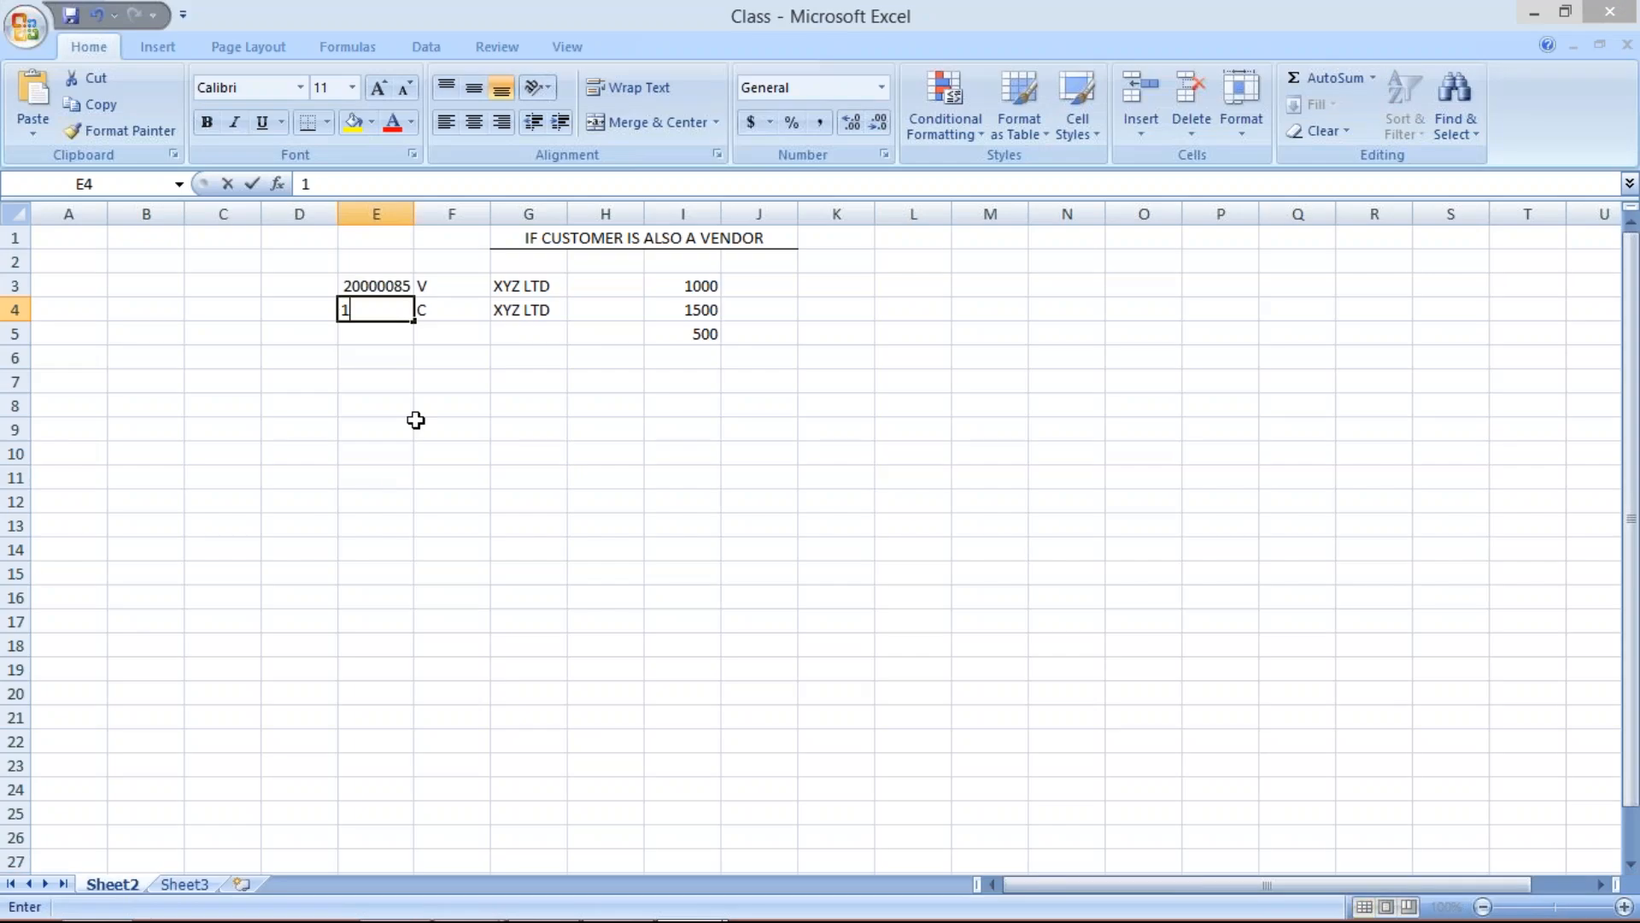
pyautogui.write('00605')
pyautogui.press('Return')
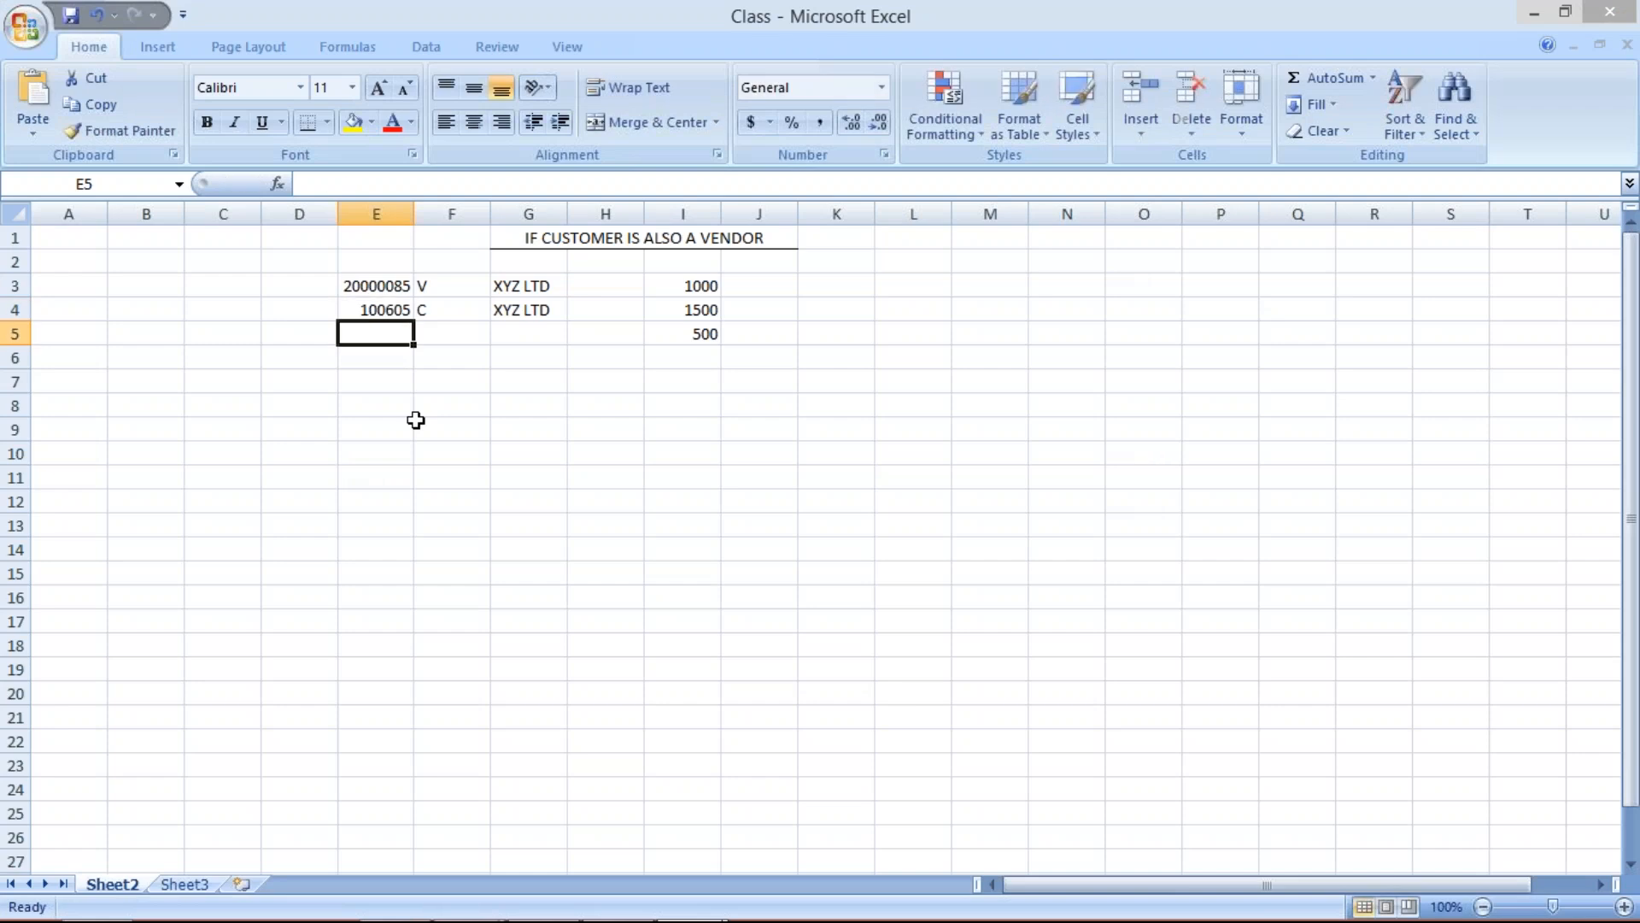
# Step: Replace the names in G3 and G4 with NIIT TECH and widen column G slightly
pyautogui.click(389, 285)
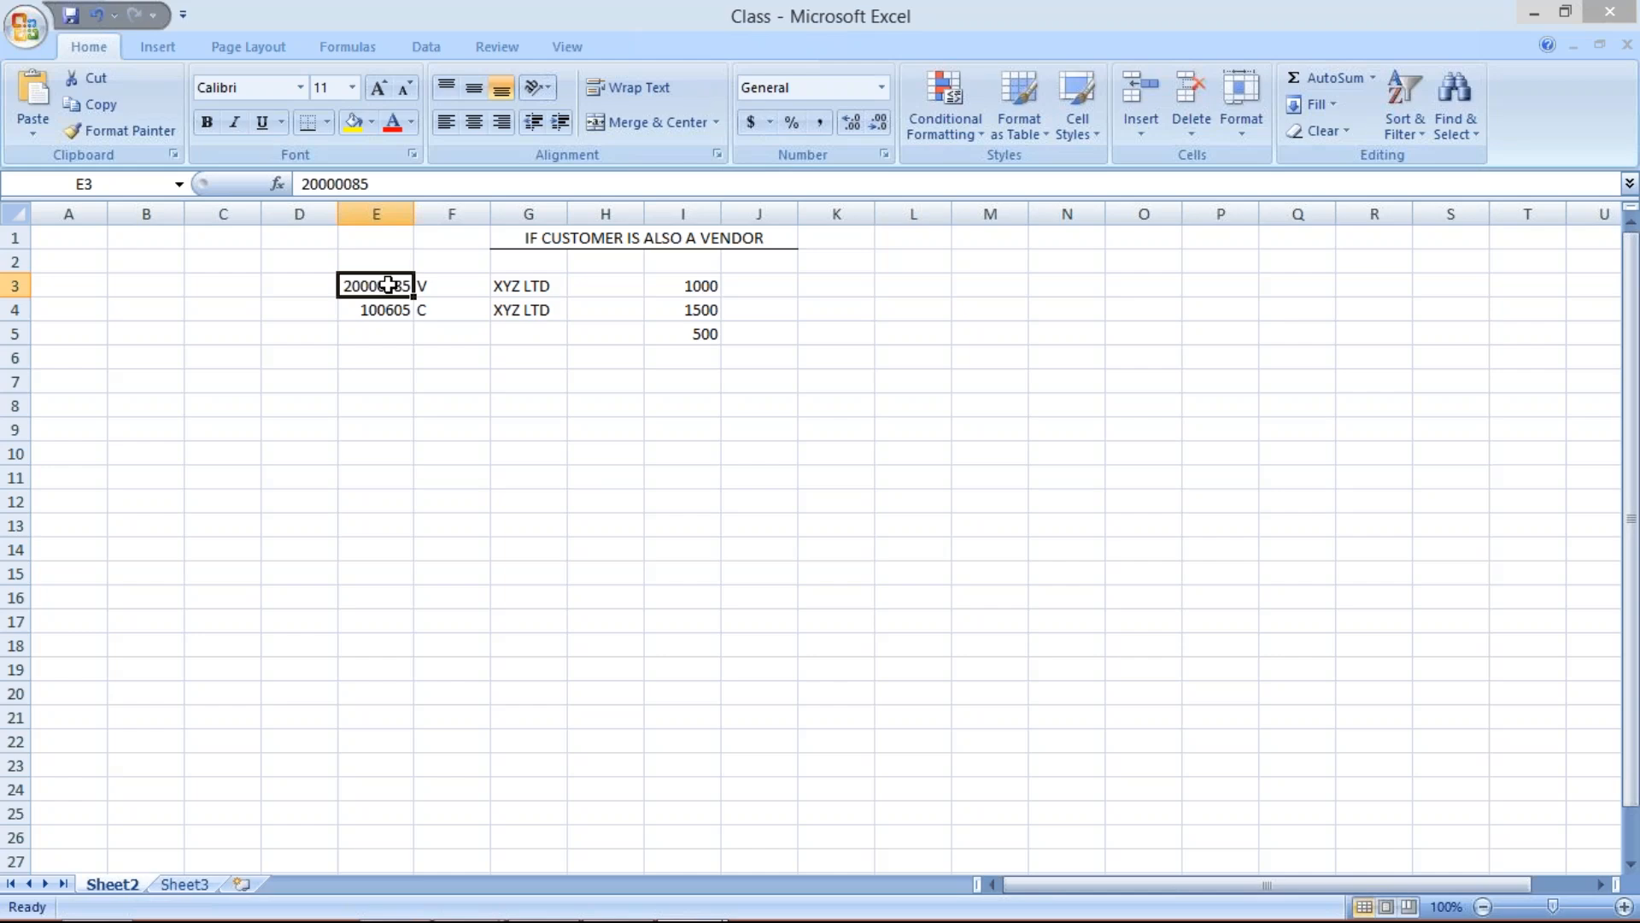
pyautogui.click(528, 290)
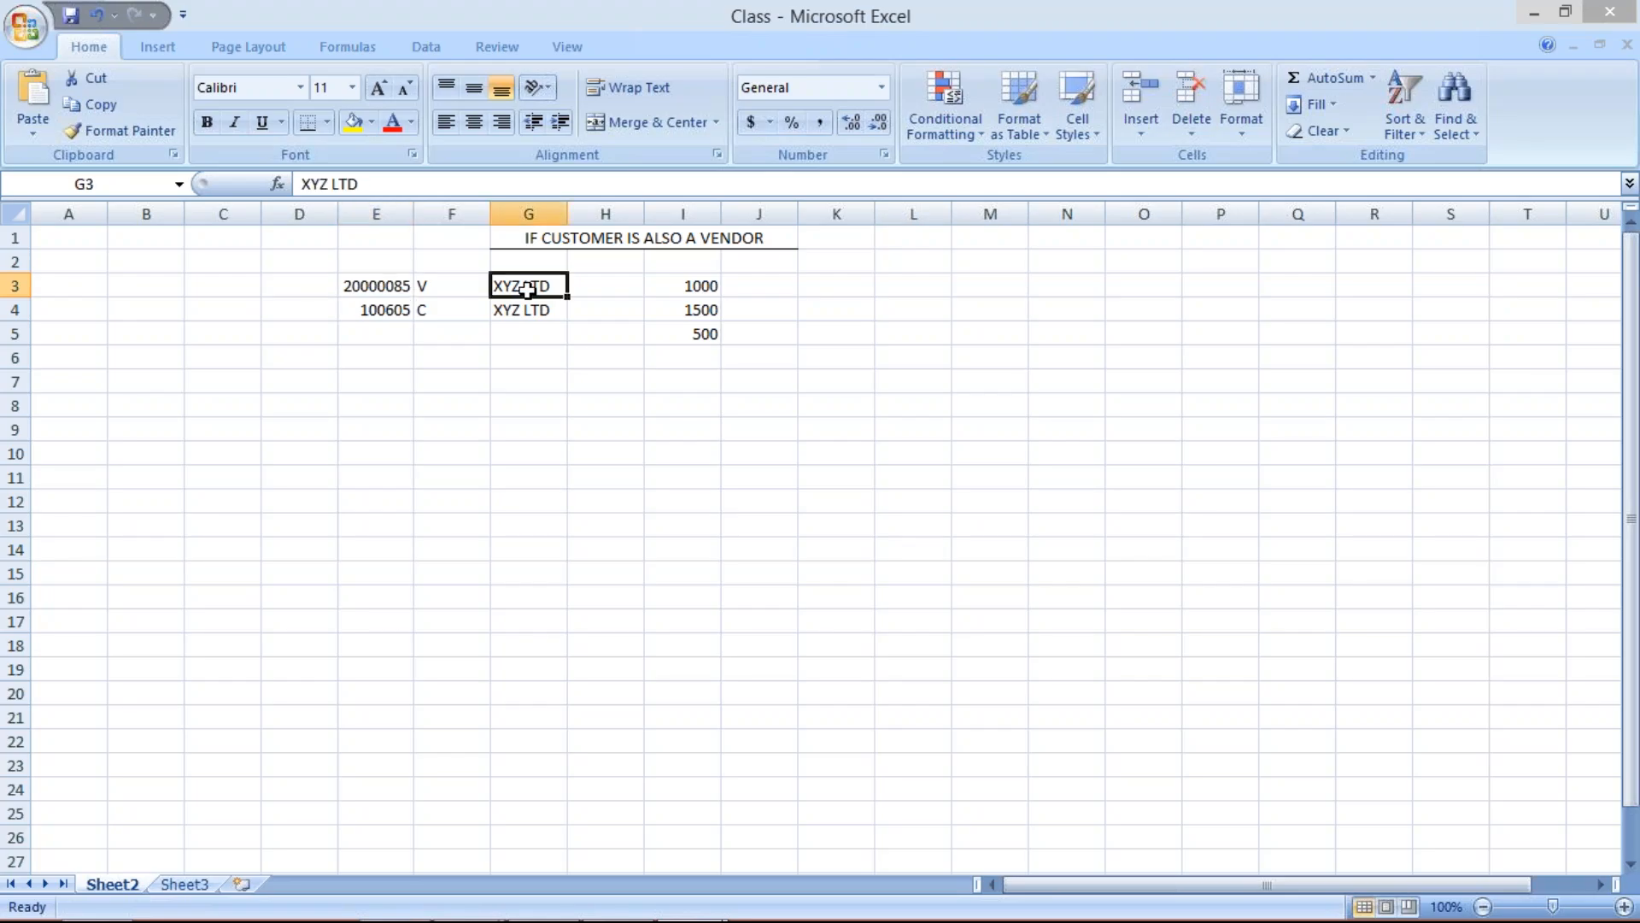
pyautogui.write('N')
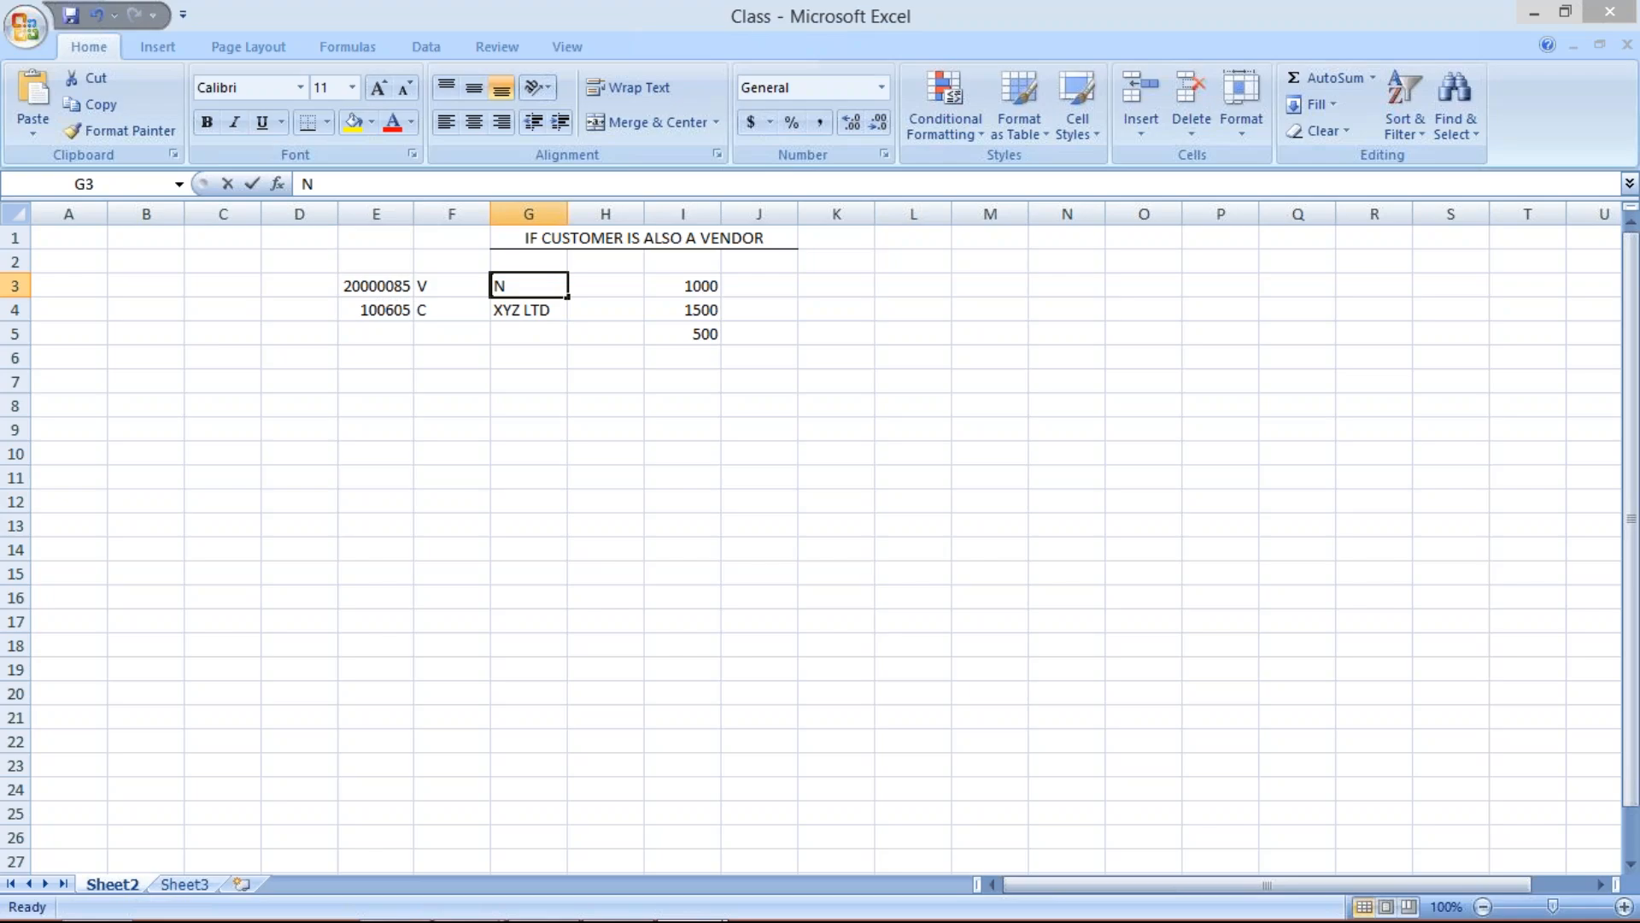
pyautogui.write('IIT TECH')
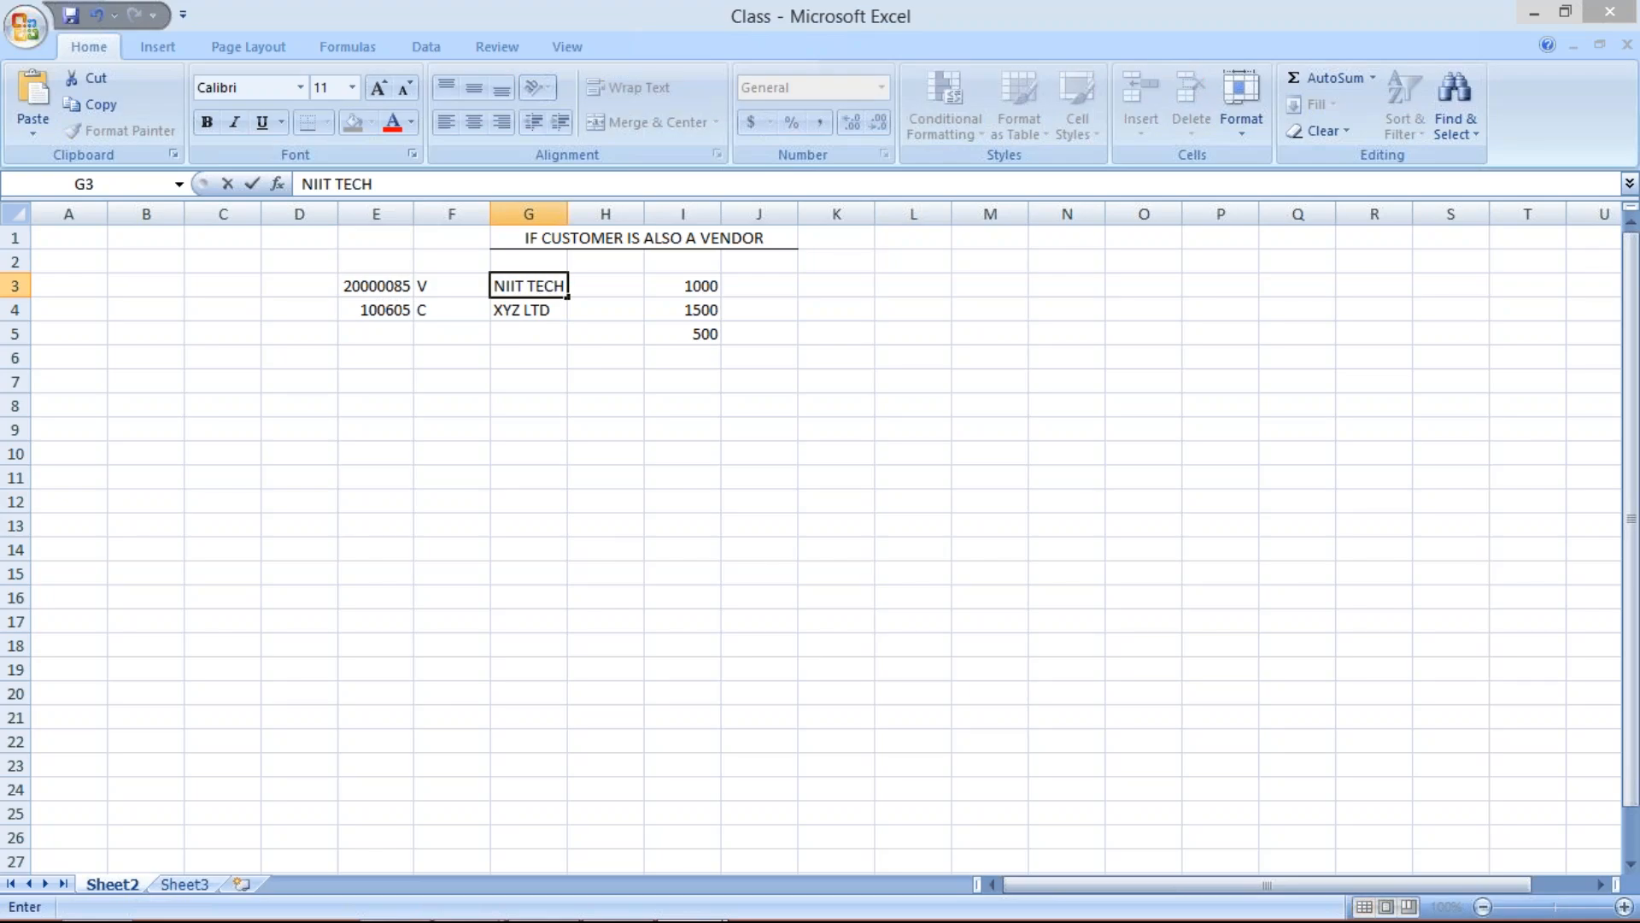
pyautogui.press('Return')
pyautogui.hotkey('ctrl', 'd')
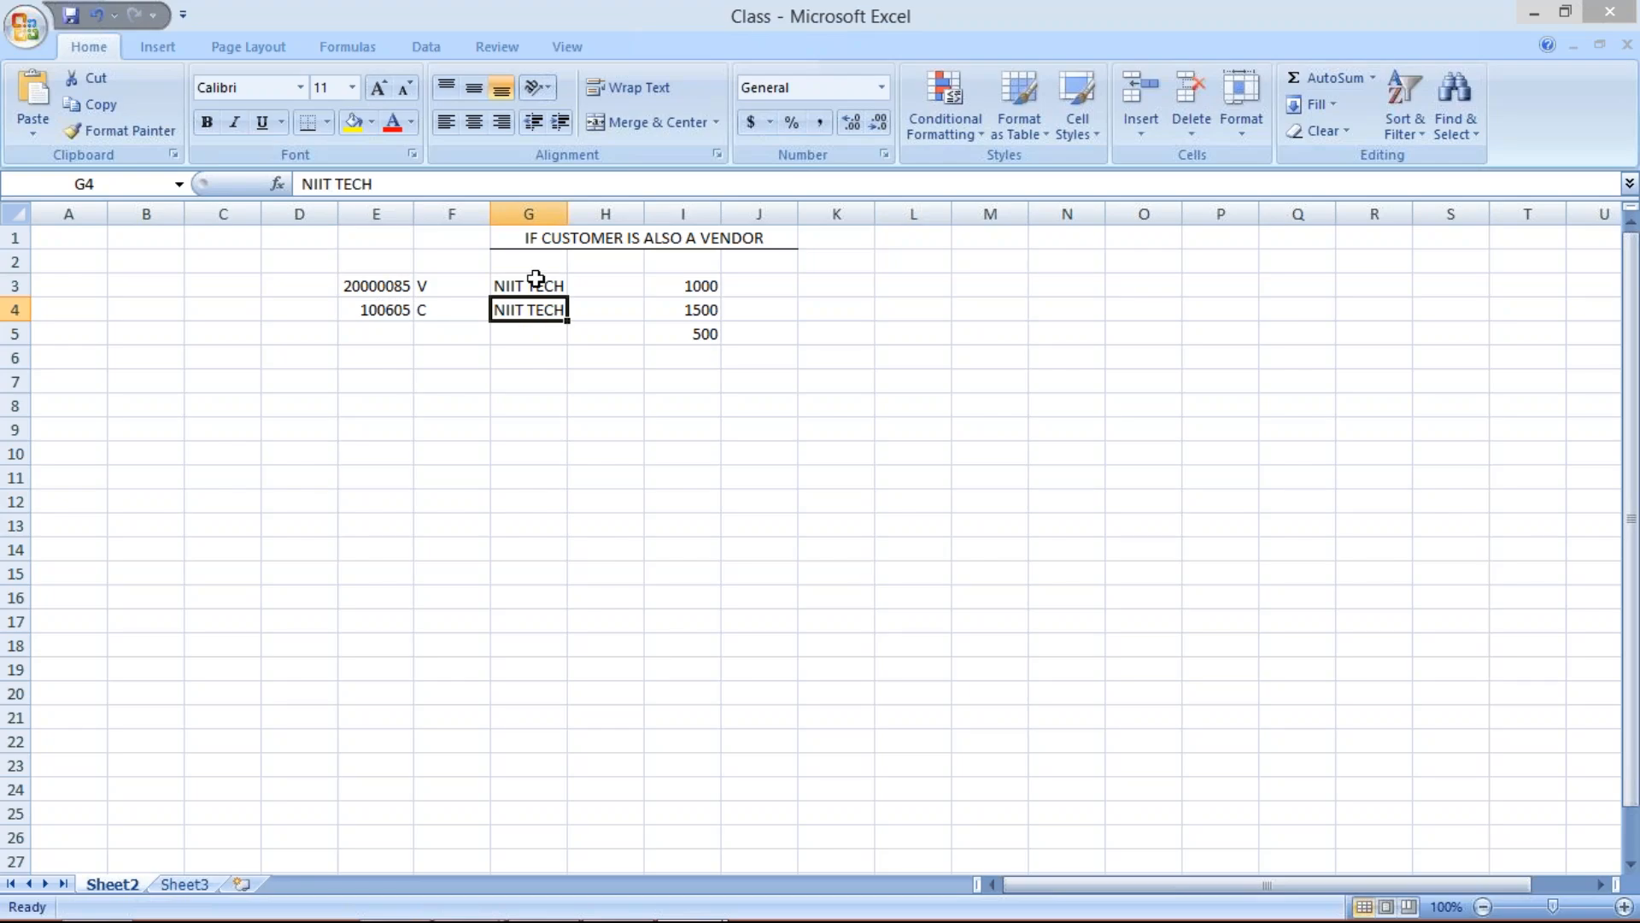
pyautogui.moveTo(567, 214); pyautogui.dragTo(587, 213)
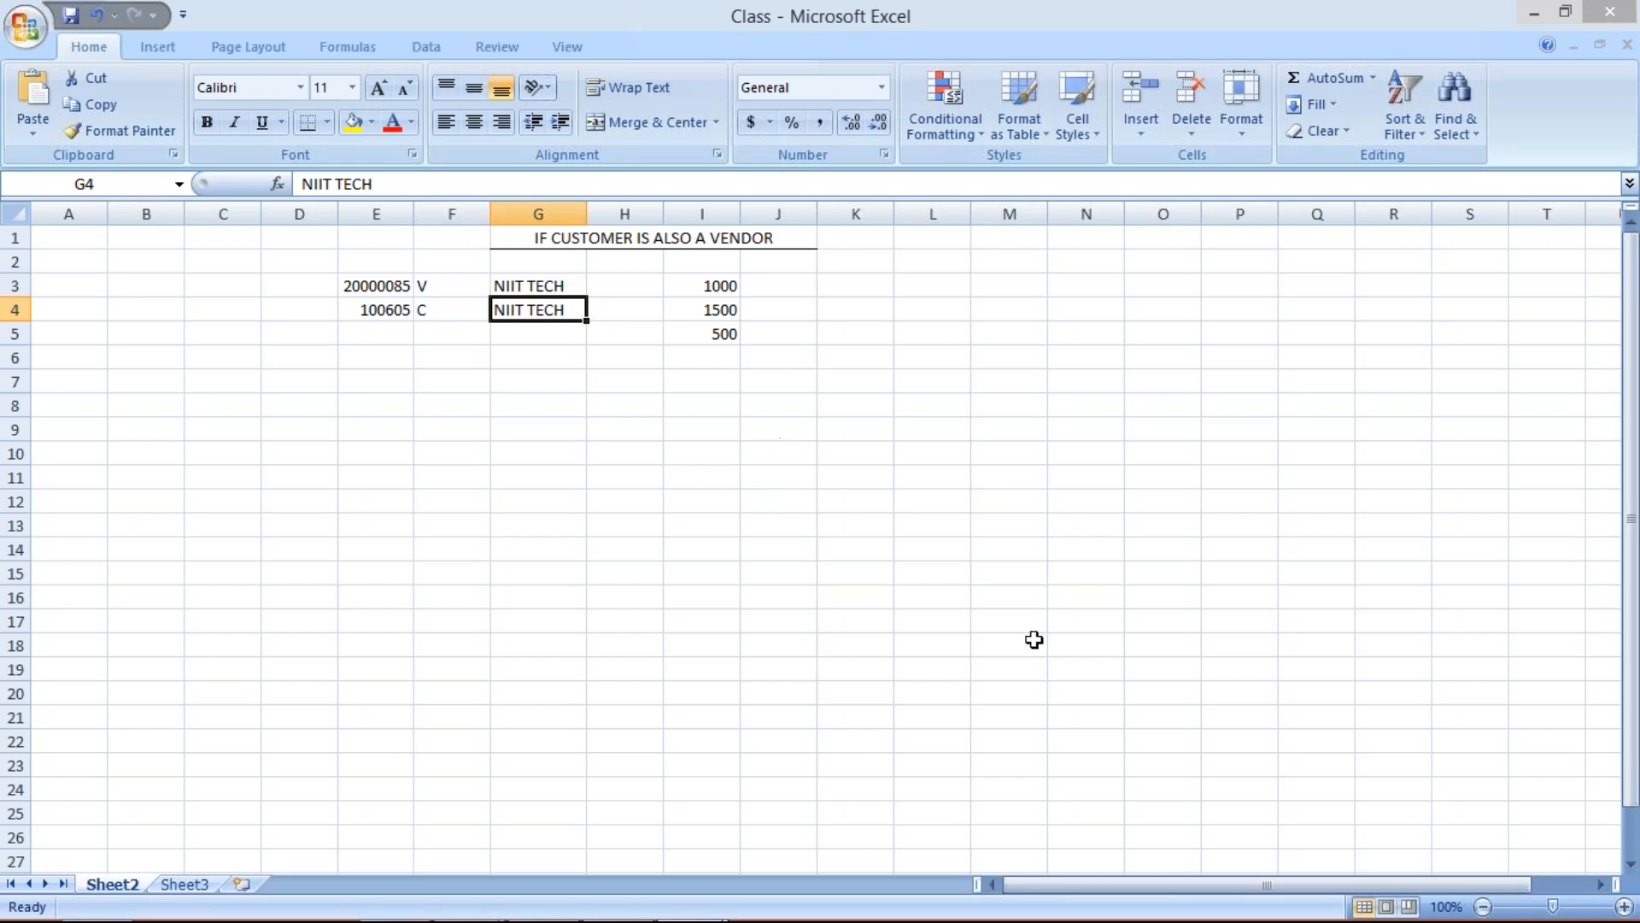
pyautogui.click(1385, 791)
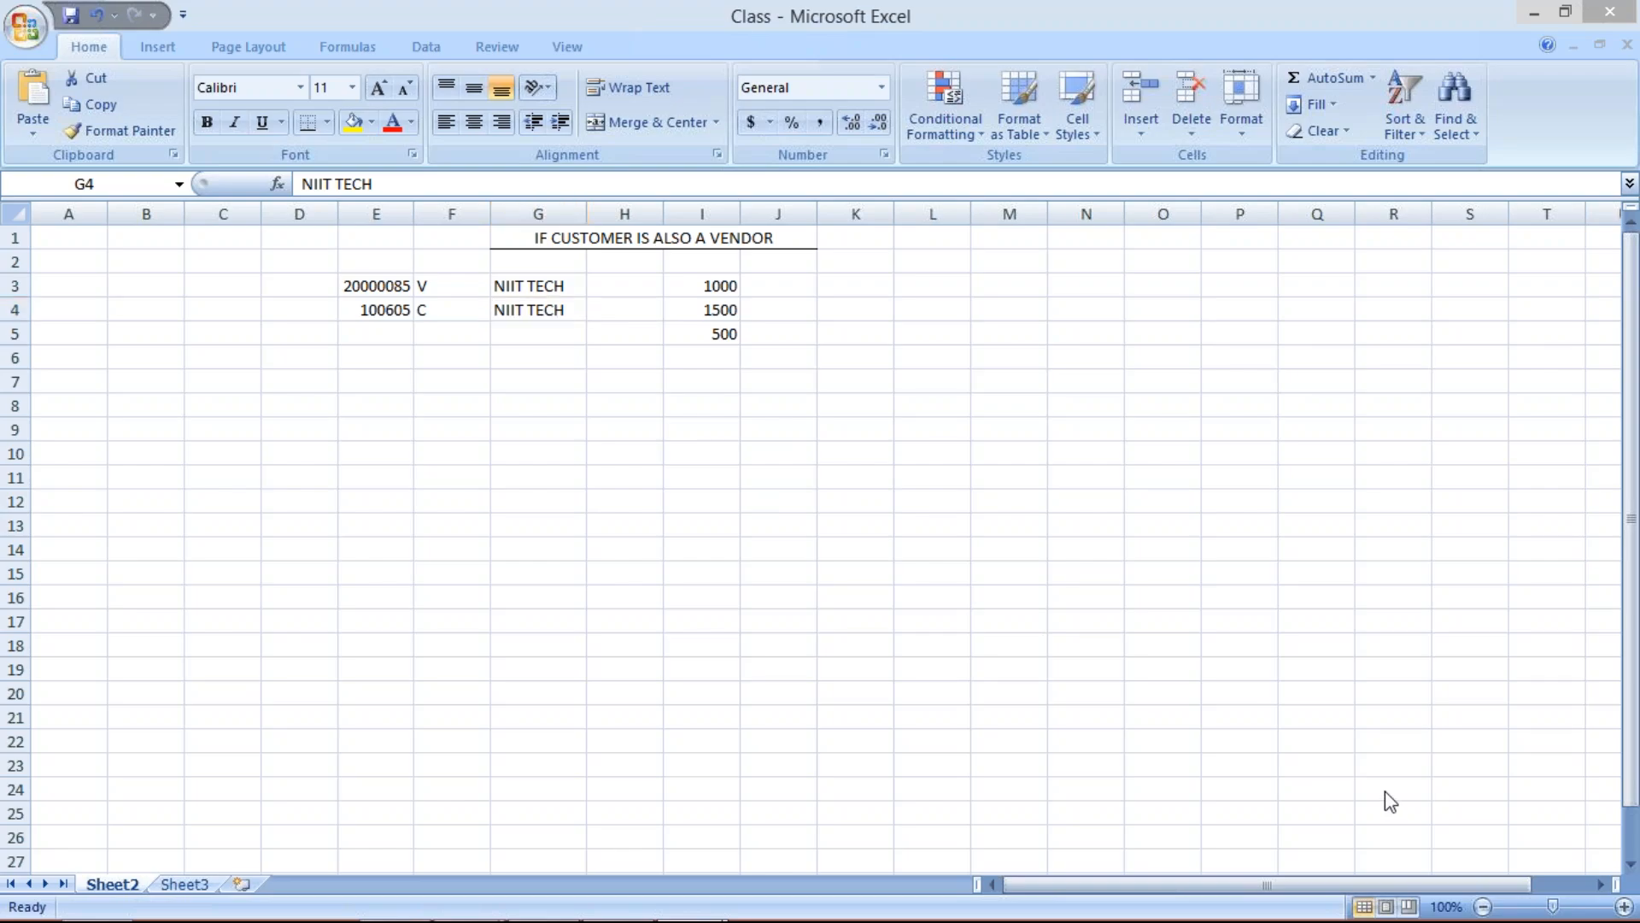
pyautogui.click(510, 407)
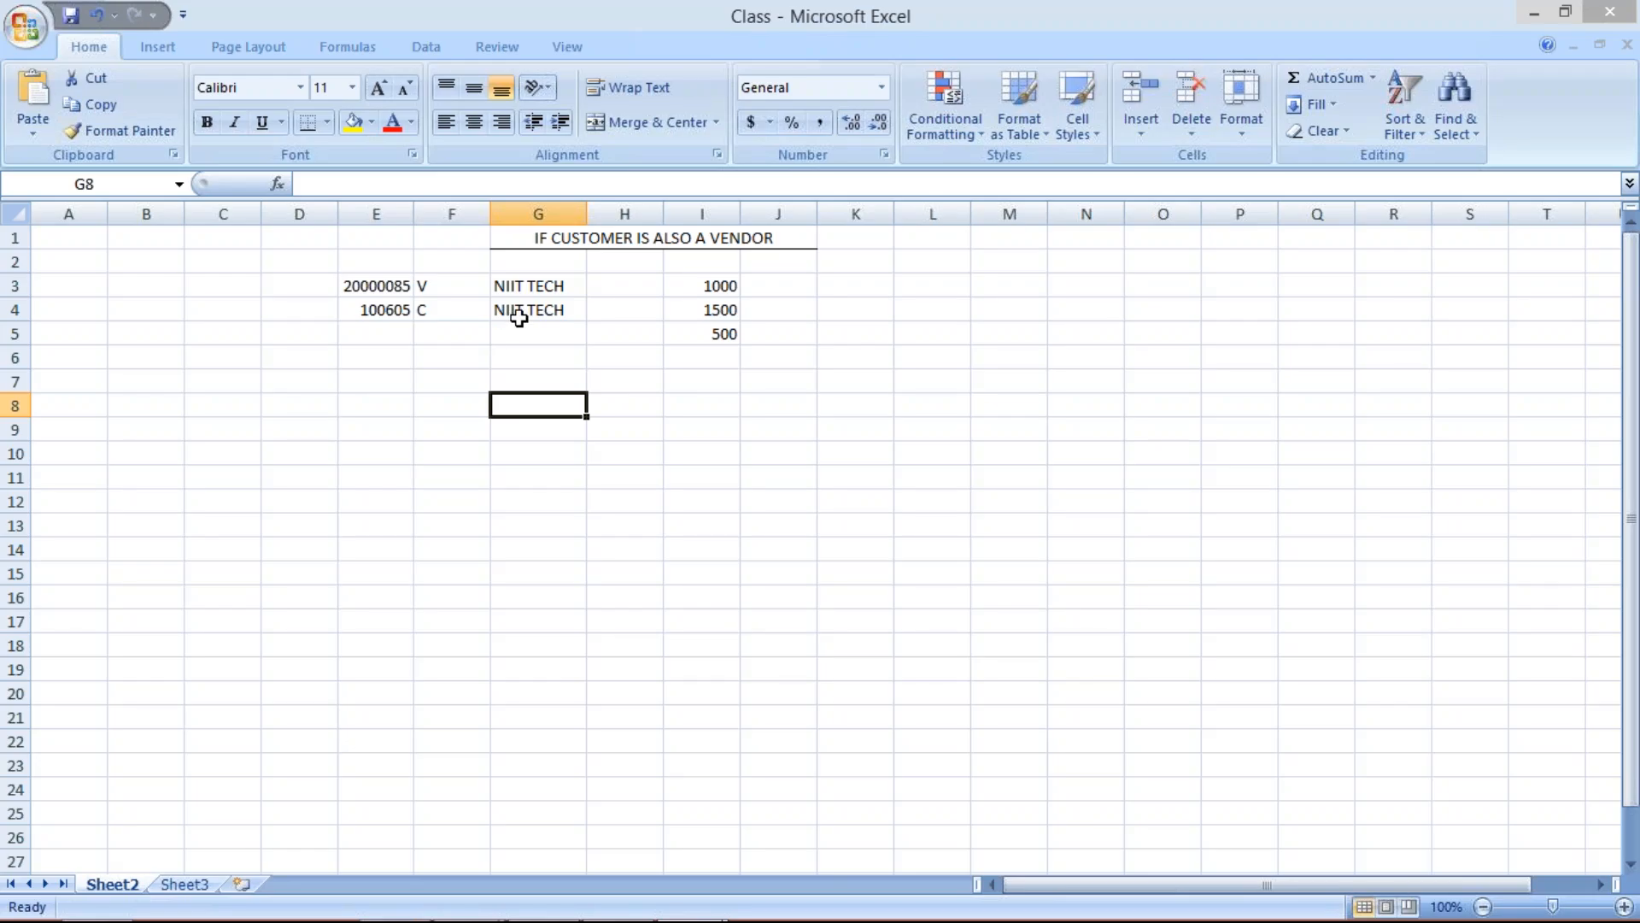
pyautogui.click(365, 274)
pyautogui.press('Down')
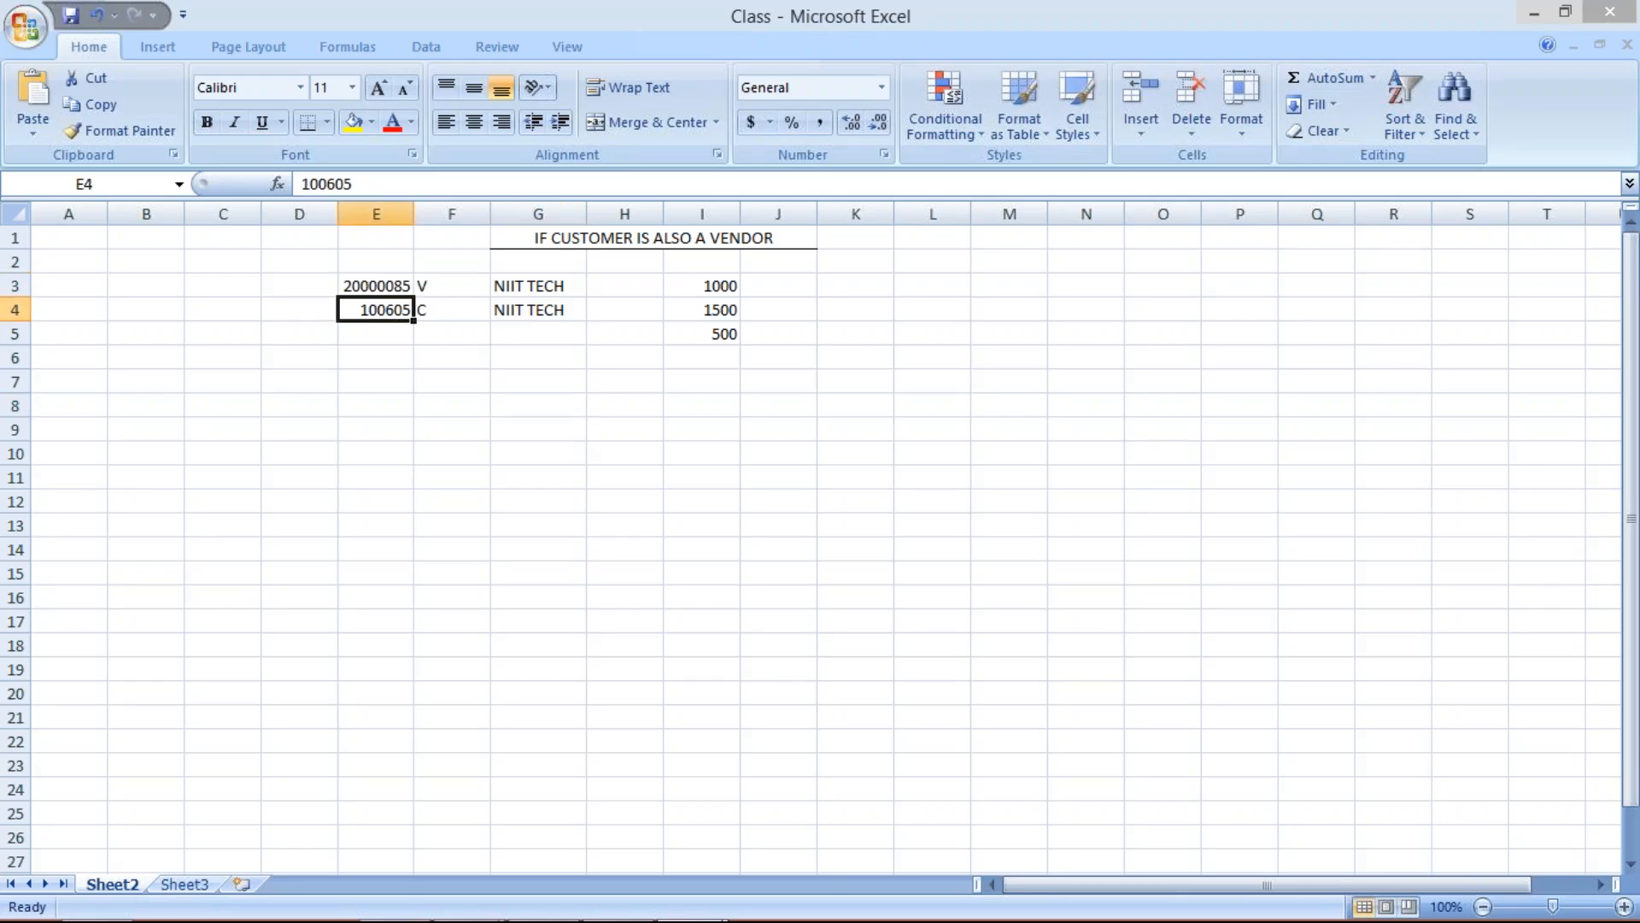
# Step: Select the vendor number in E3, switch to SAP, and open customer NIIT TECH. in company code TM03 for changing with transaction XD02
pyautogui.click(369, 280)
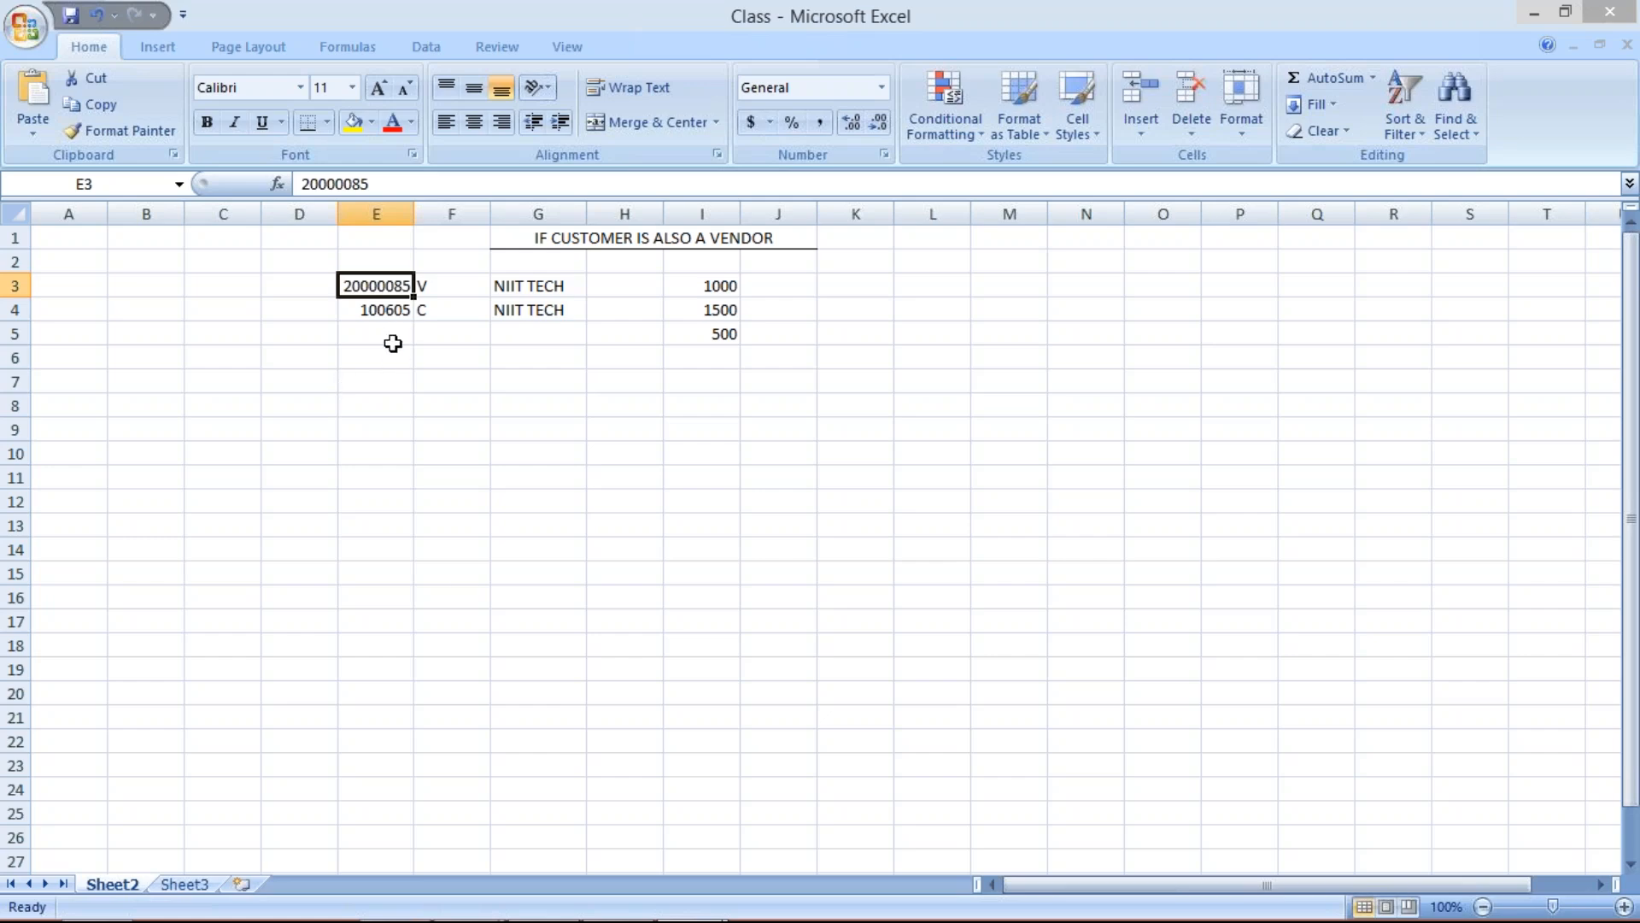
pyautogui.click(465, 897)
pyautogui.click(560, 810)
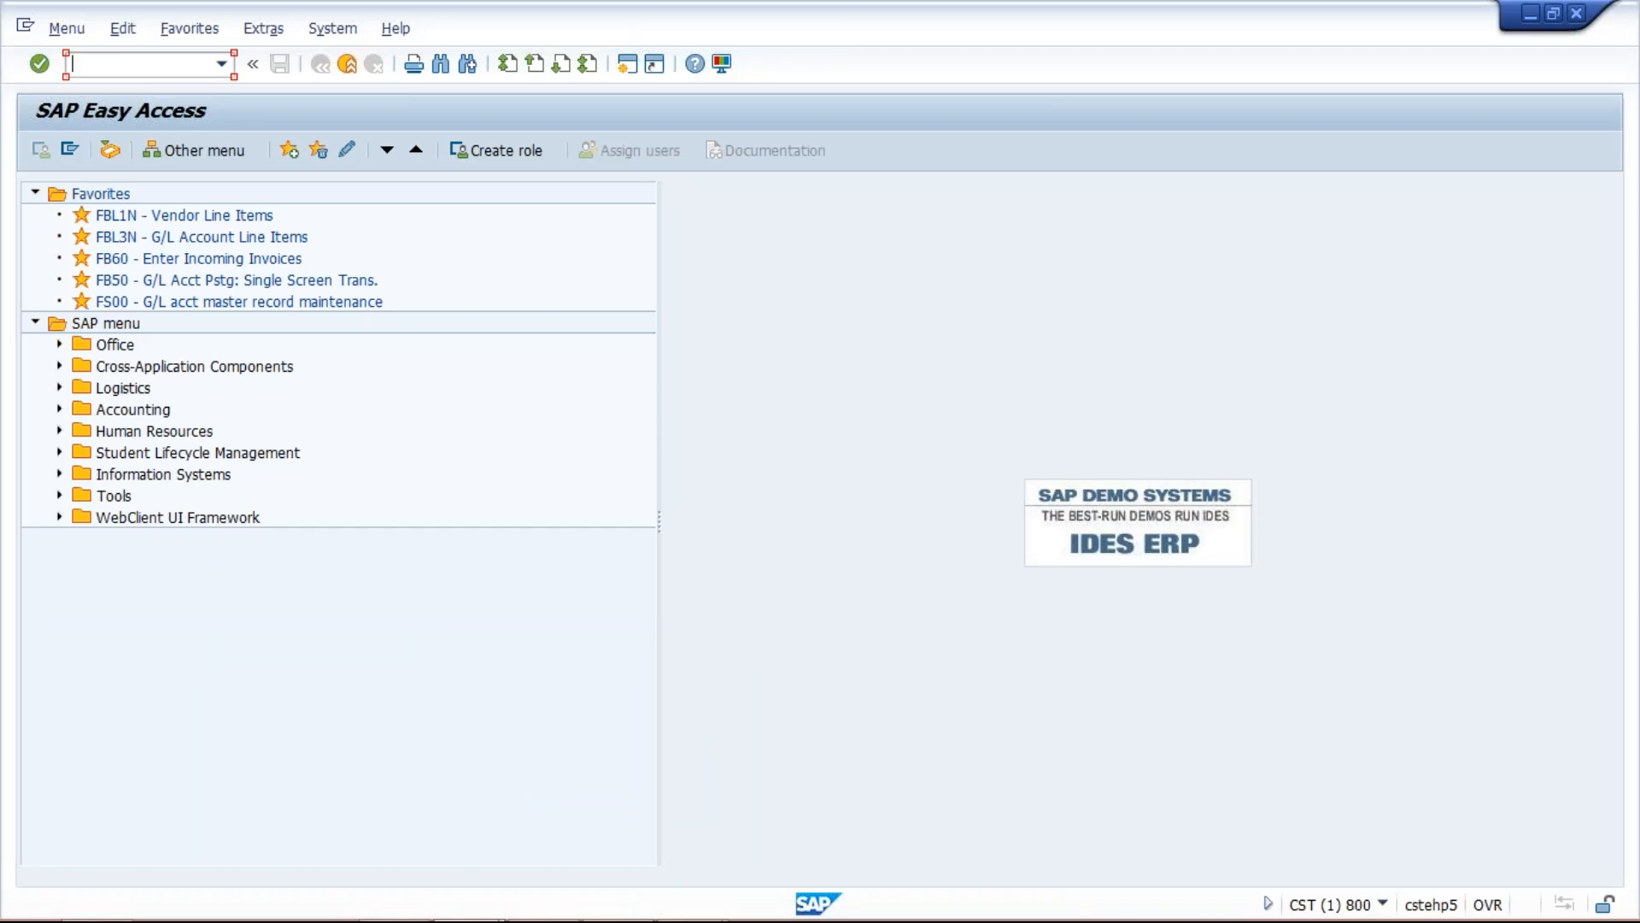
pyautogui.write('XD02')
pyautogui.press('Return')
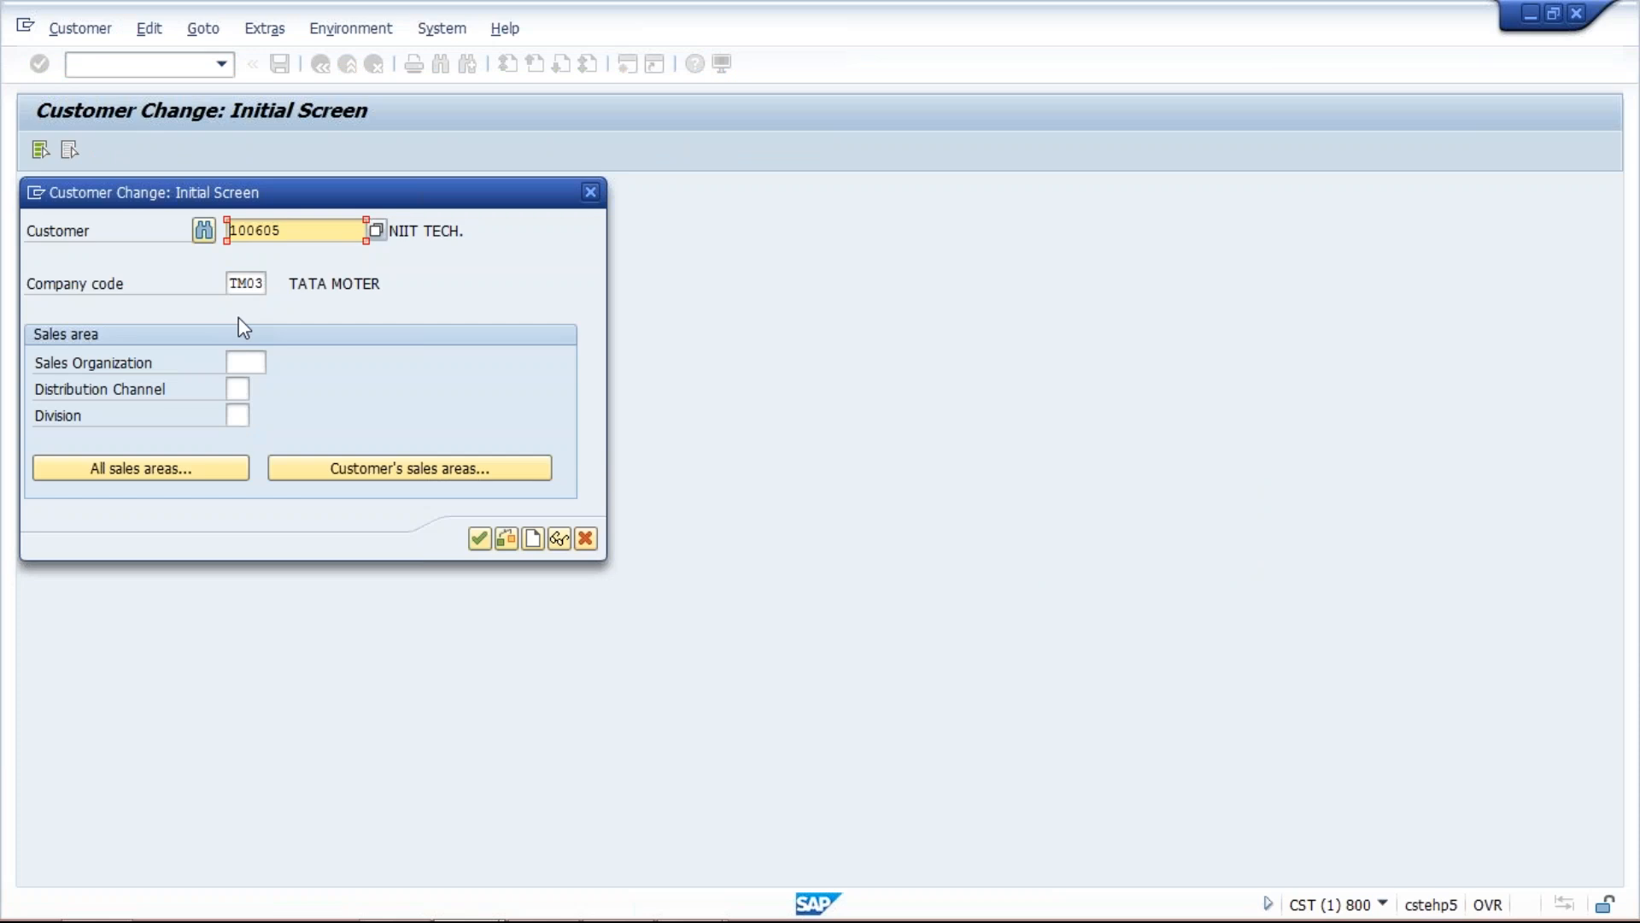
pyautogui.press('Return')
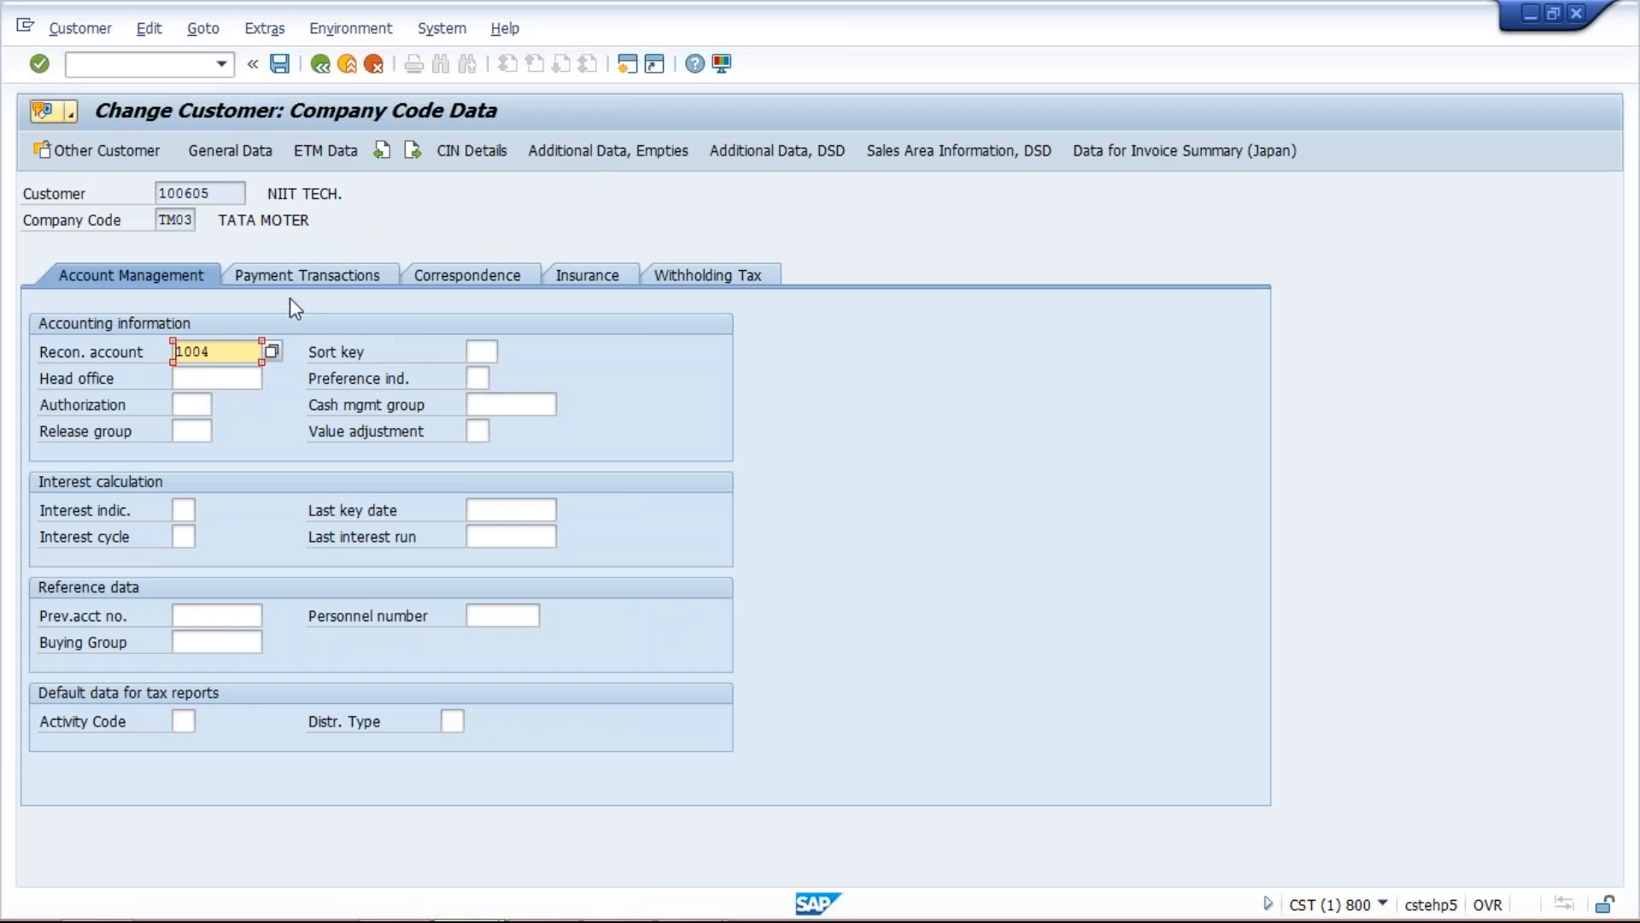
# Step: Copy the vendor number from E3 of the Class workbook into the Vendor field of the customer's general control data
pyautogui.click(239, 149)
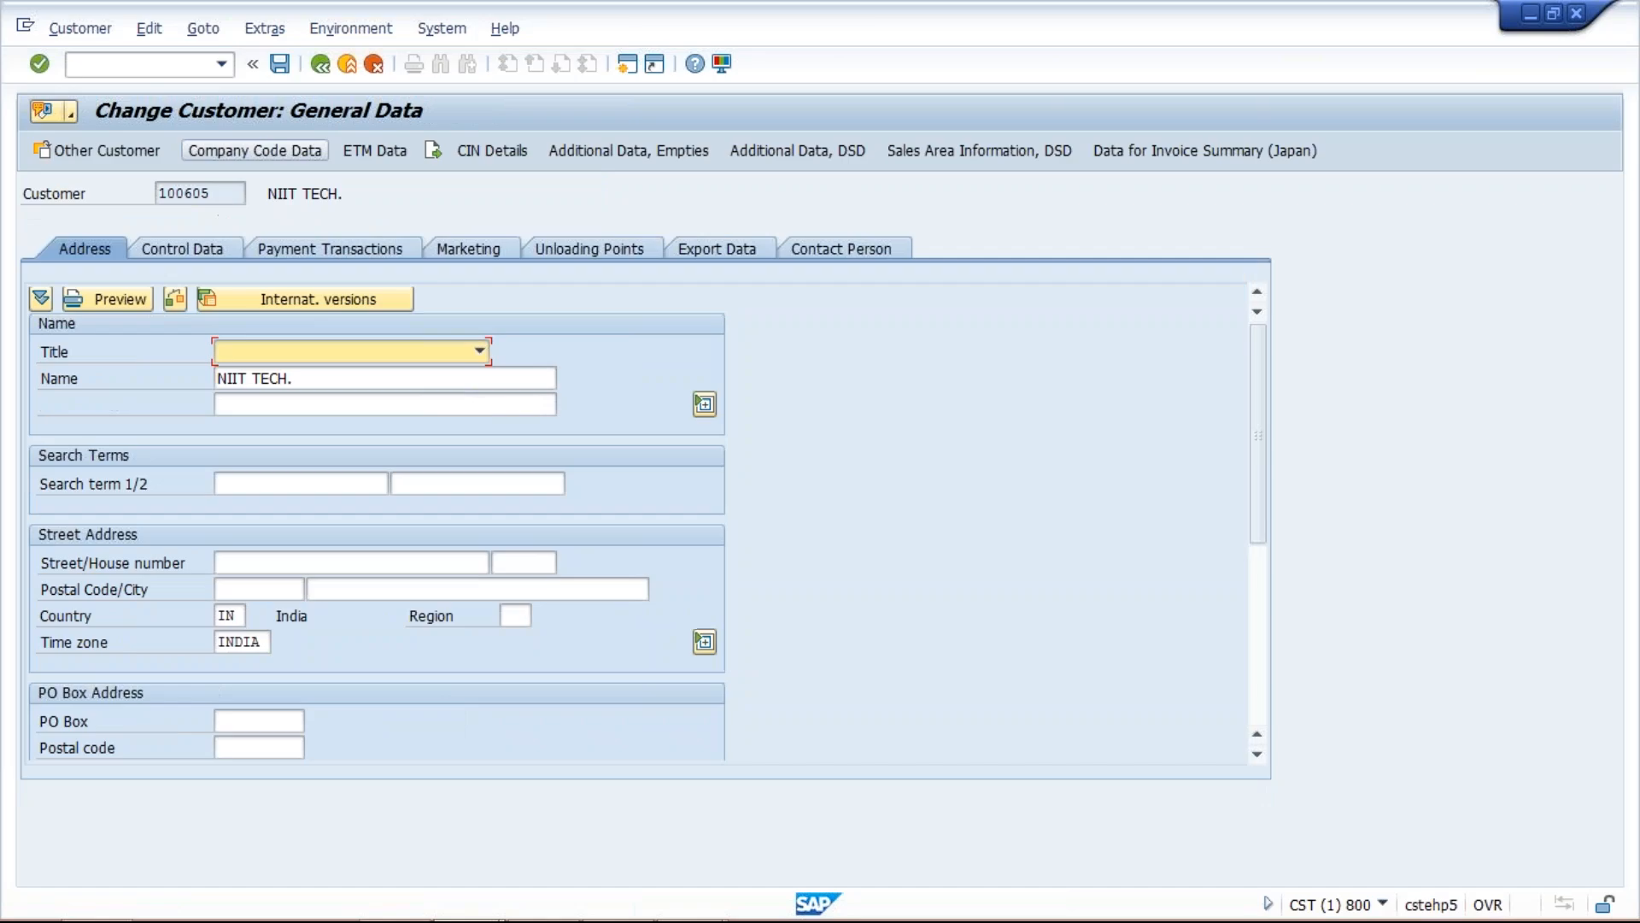
pyautogui.click(182, 248)
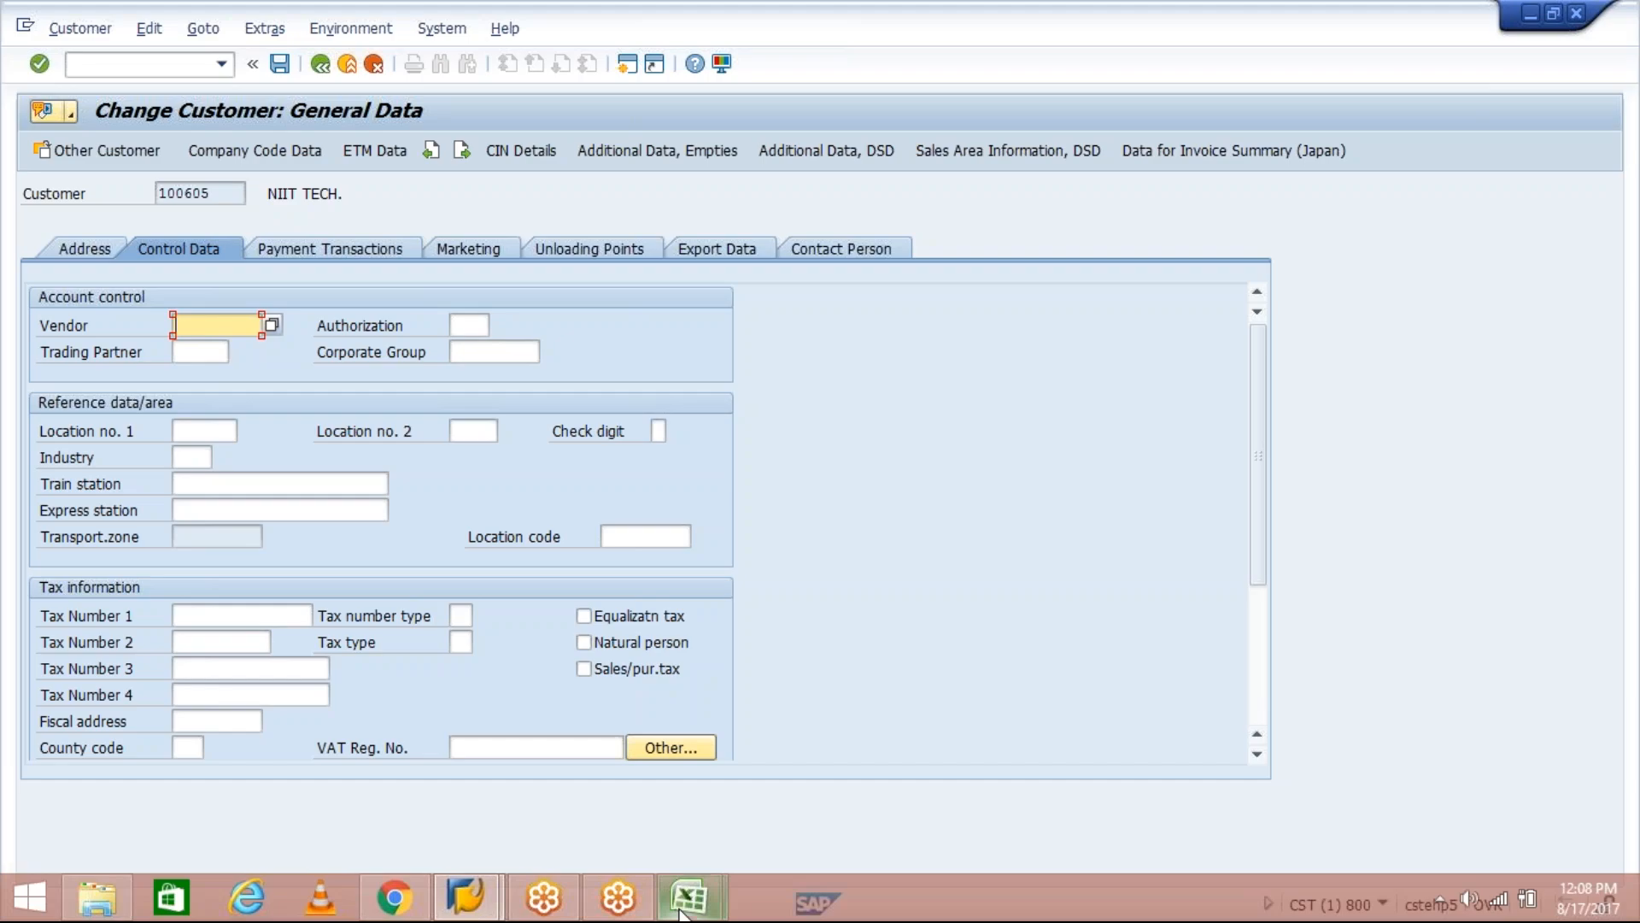
pyautogui.moveTo(681, 912)
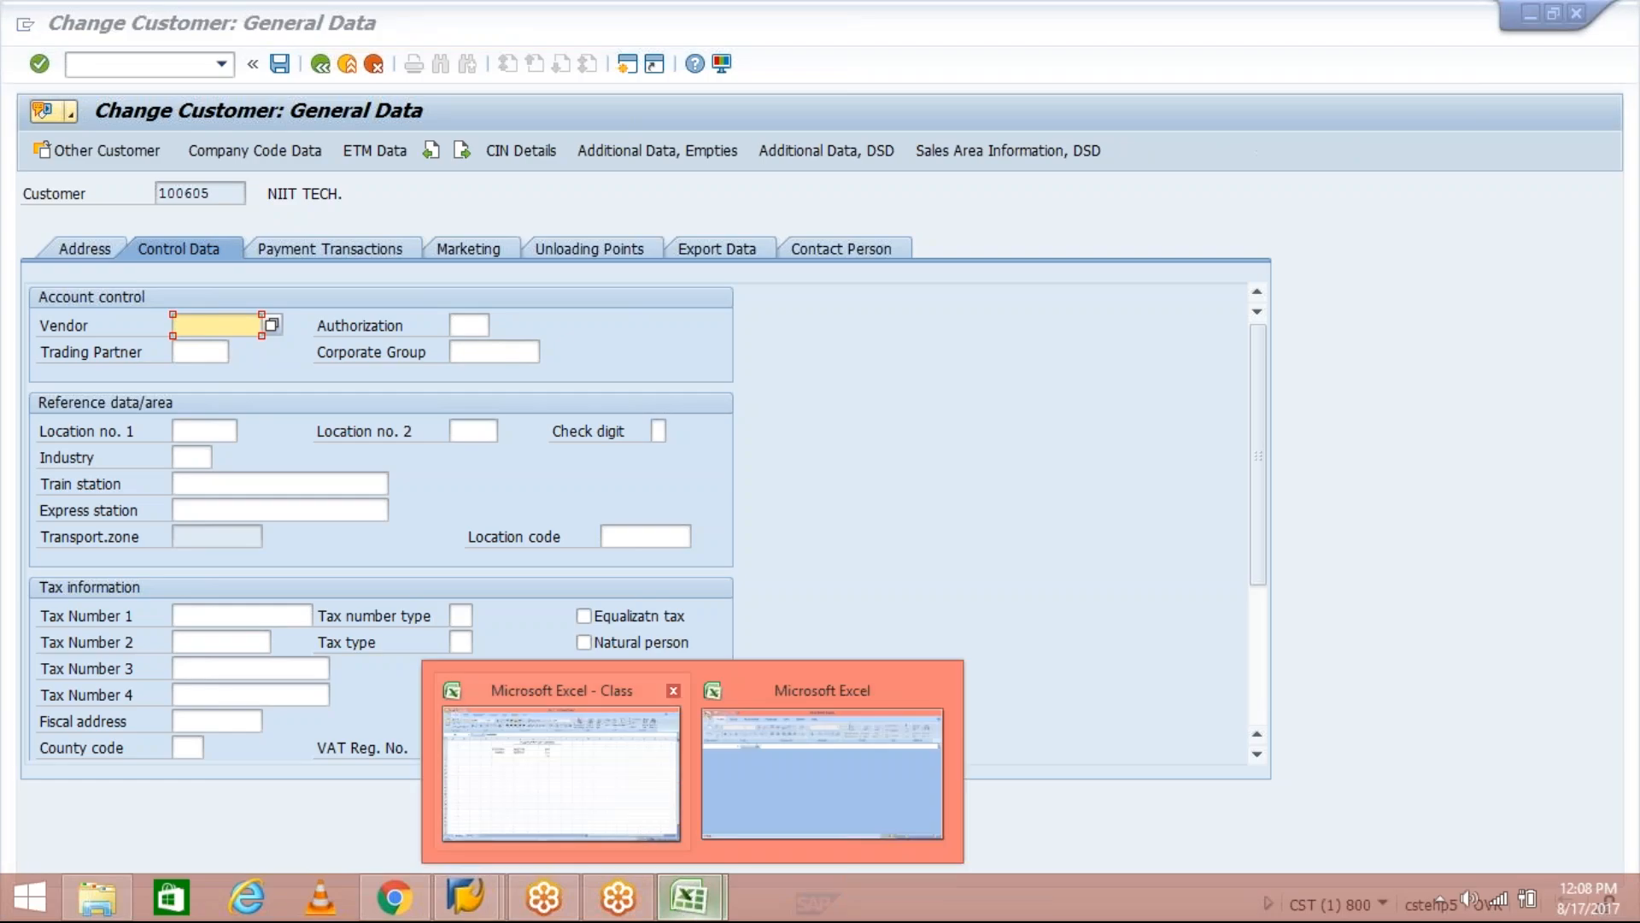
pyautogui.click(562, 773)
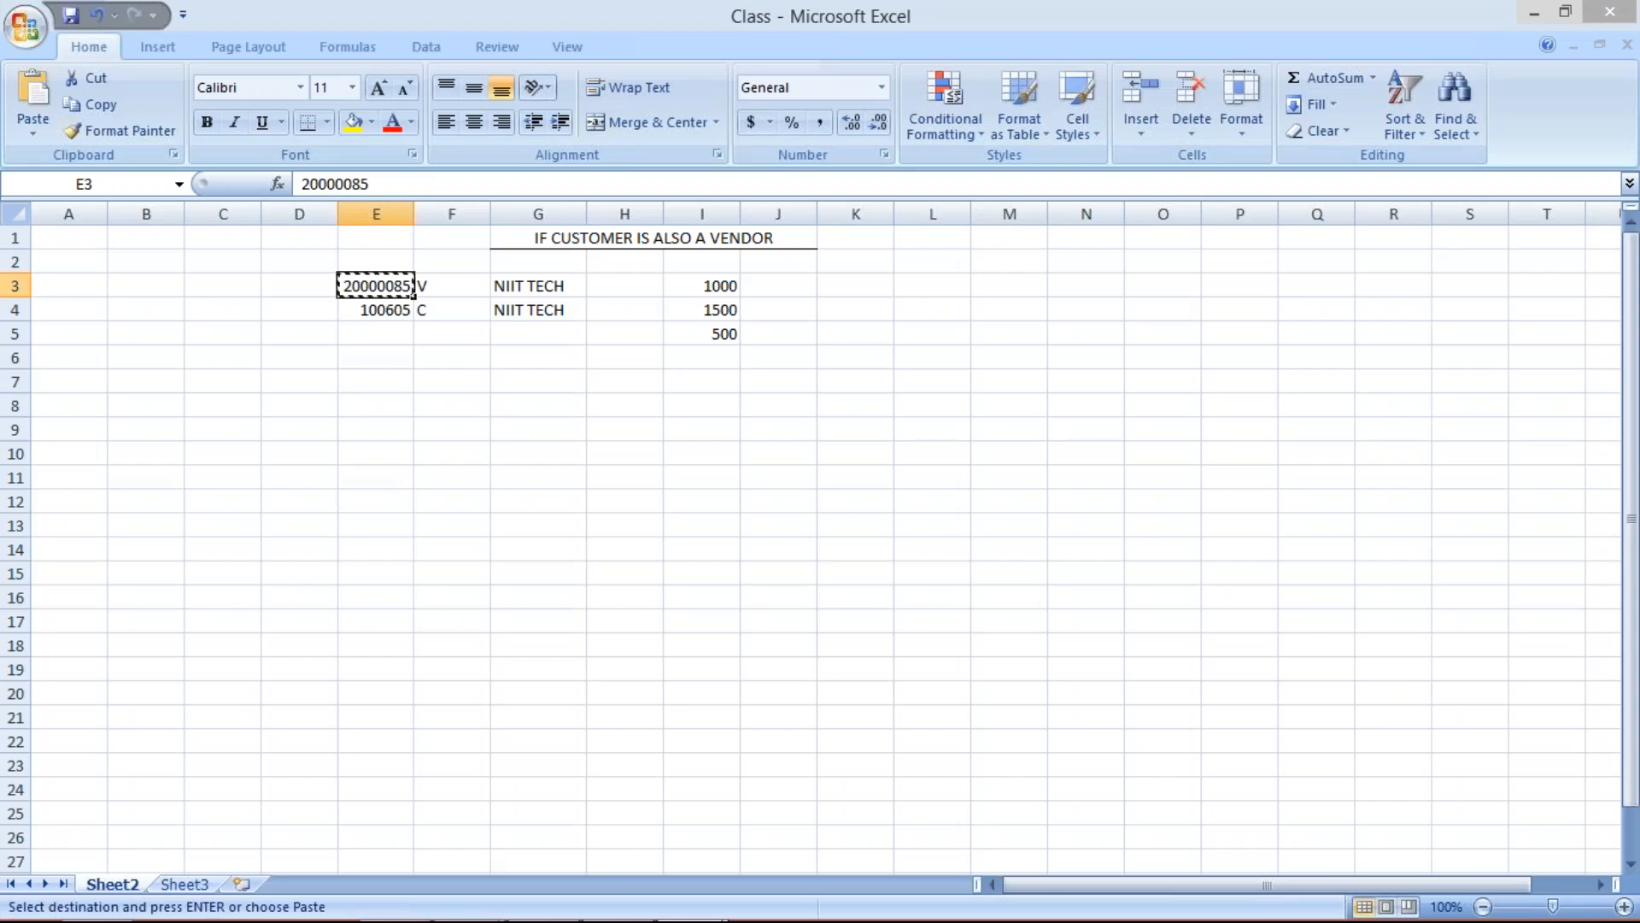
pyautogui.hotkey('alt', 'Tab')
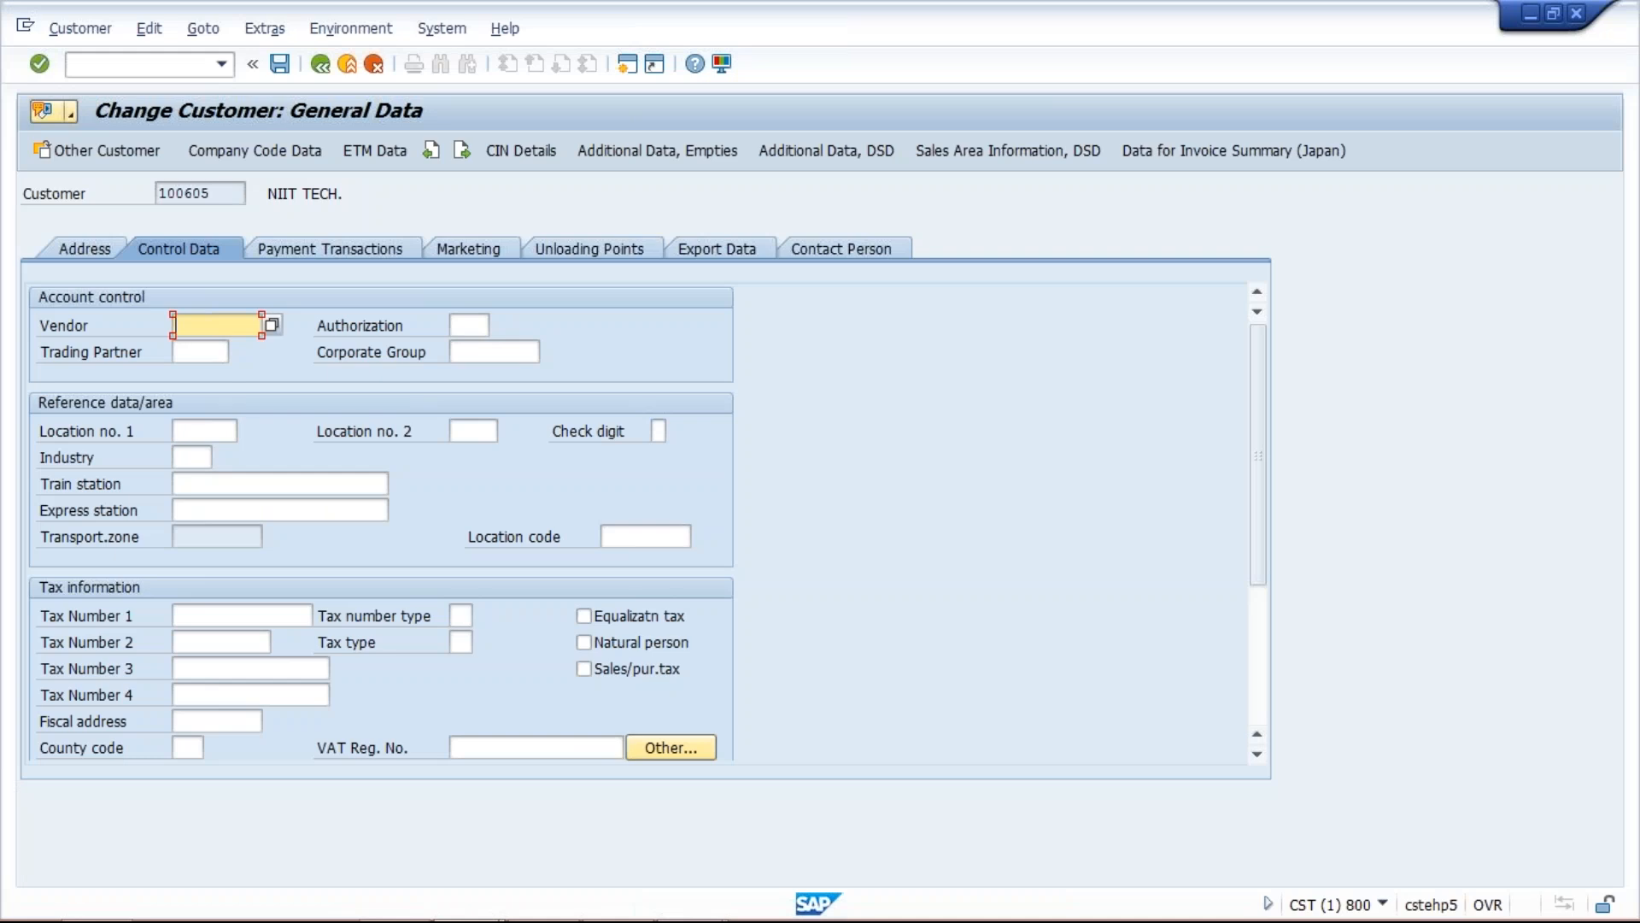
pyautogui.hotkey('ctrl', 'v')
pyautogui.click(223, 191)
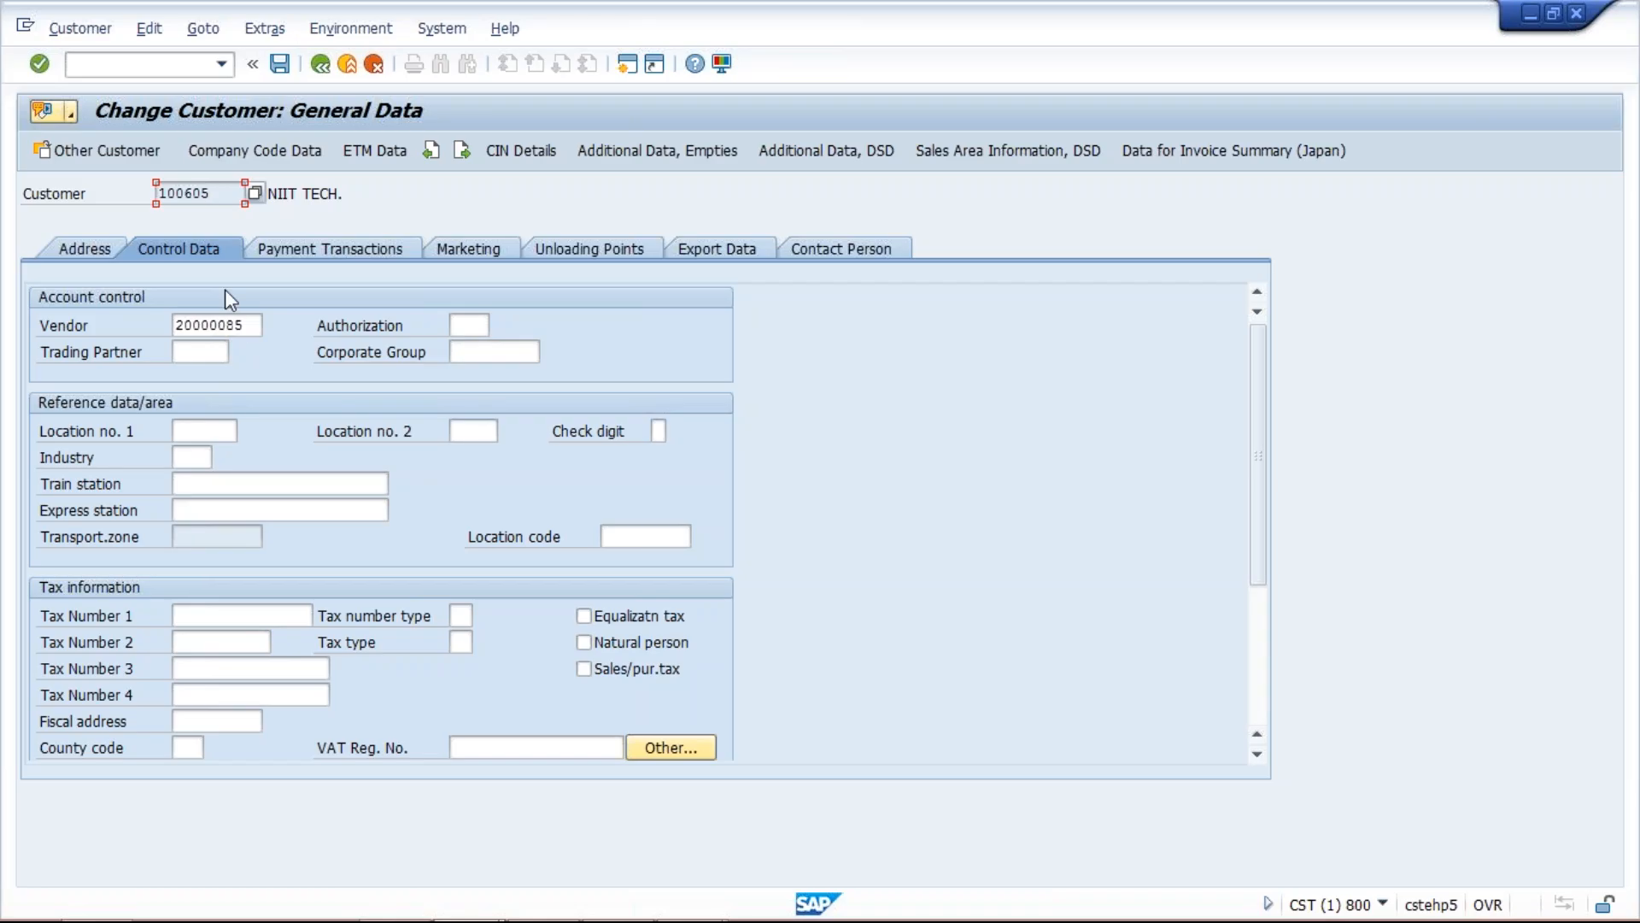
# Step: Accept the vendor reference, enable Clearing with vendor in the customer's company code payment data, and save the customer
pyautogui.click(285, 159)
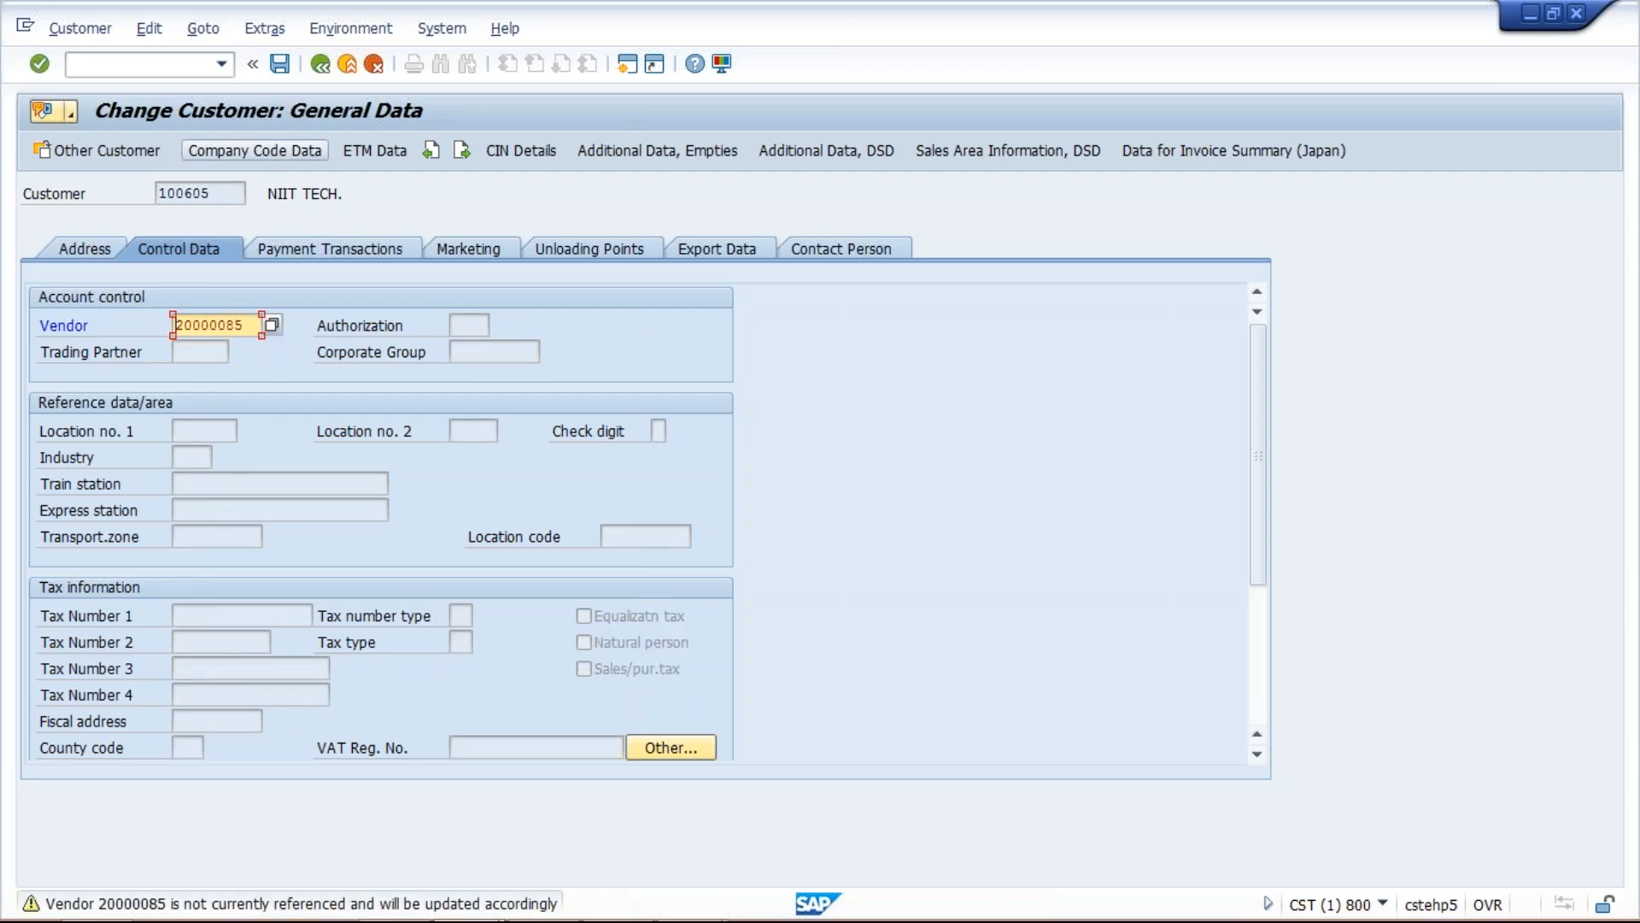
pyautogui.press('Return')
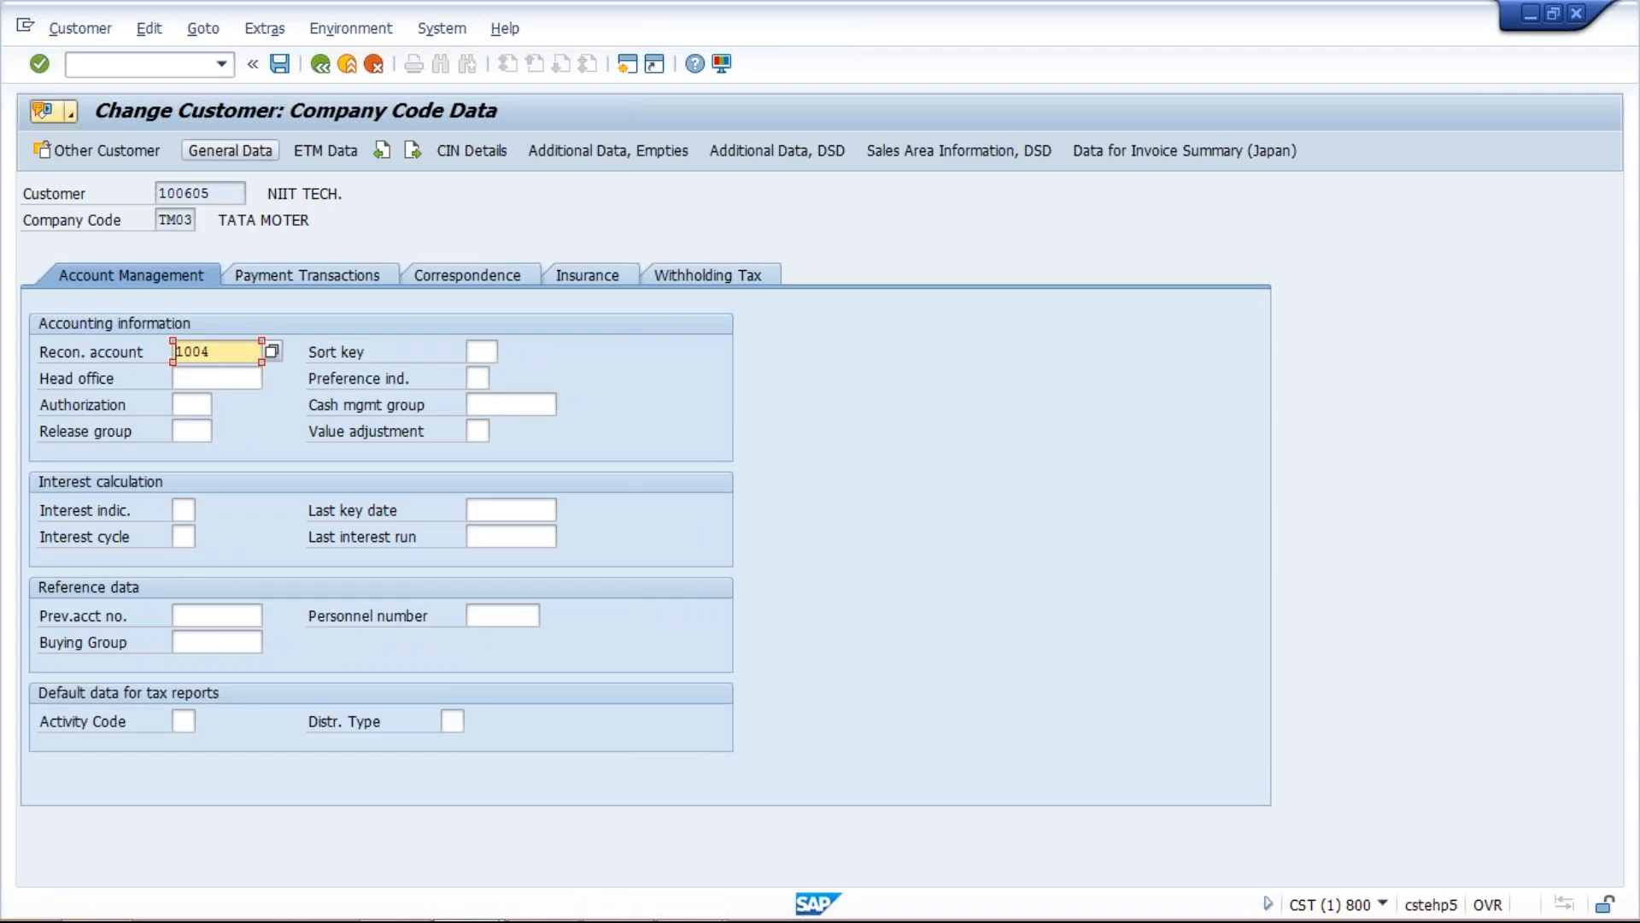
pyautogui.click(328, 278)
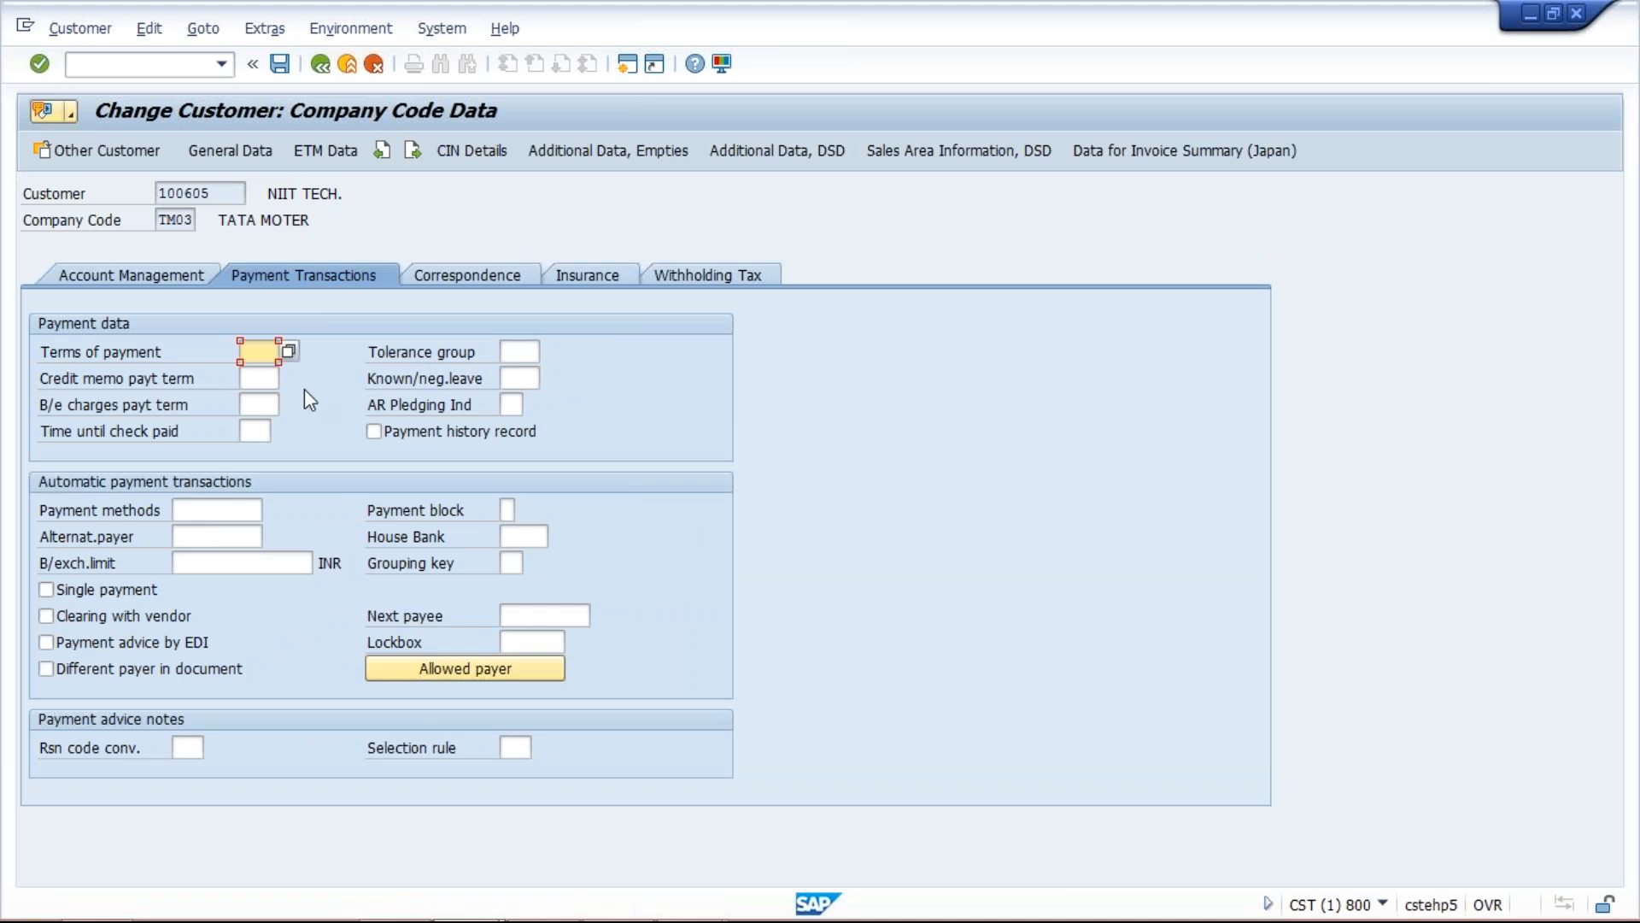
pyautogui.click(47, 616)
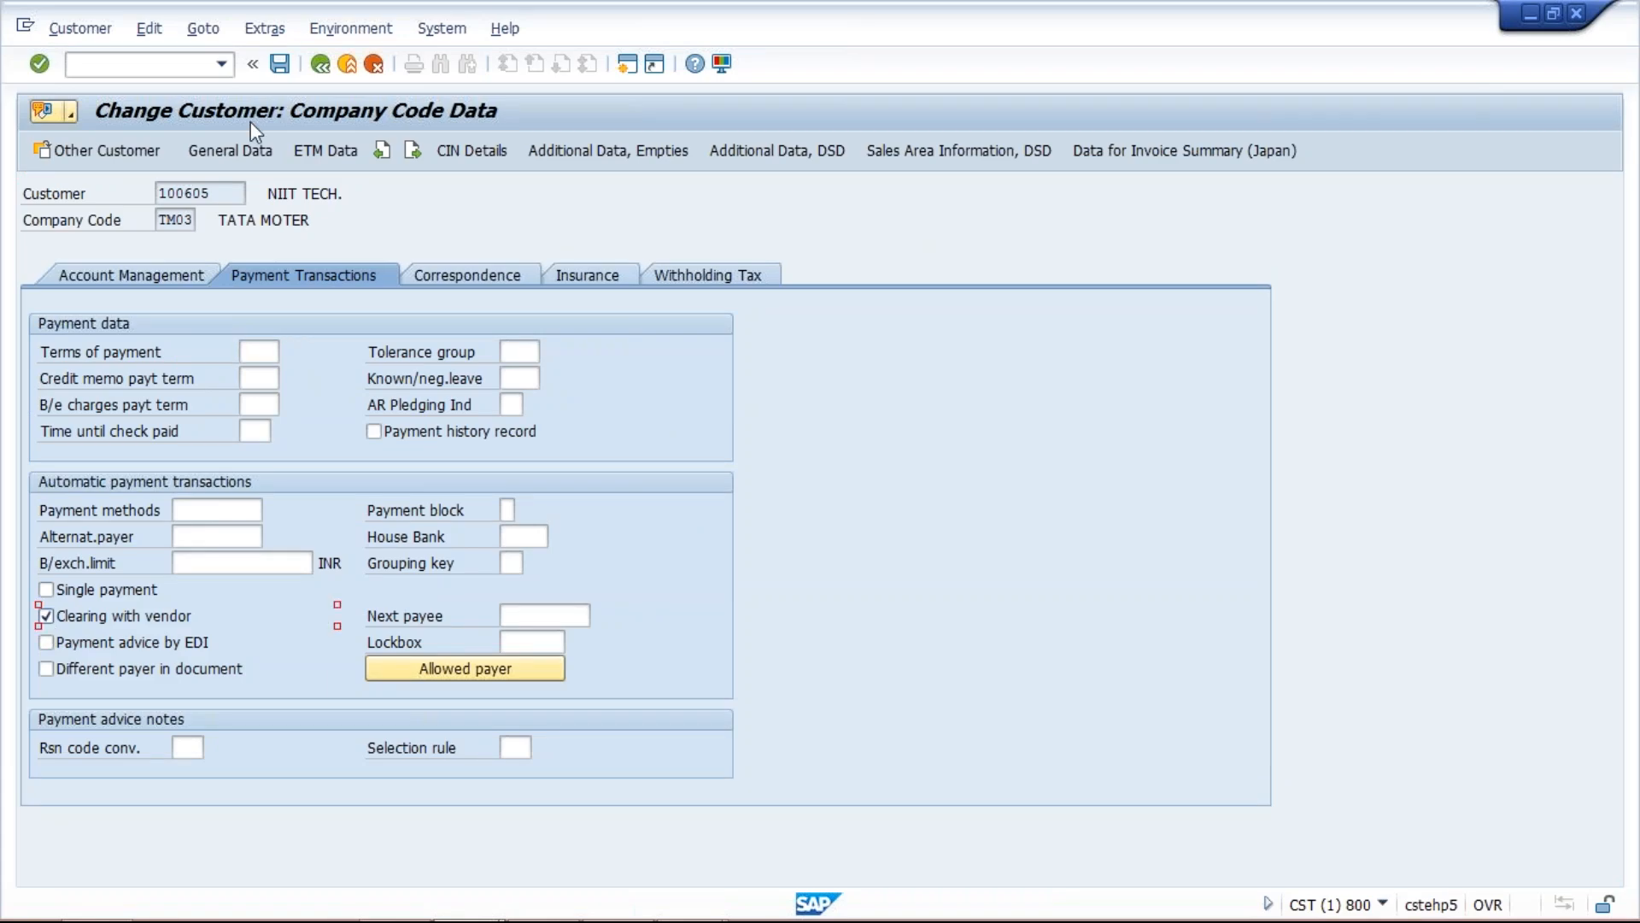
pyautogui.click(280, 64)
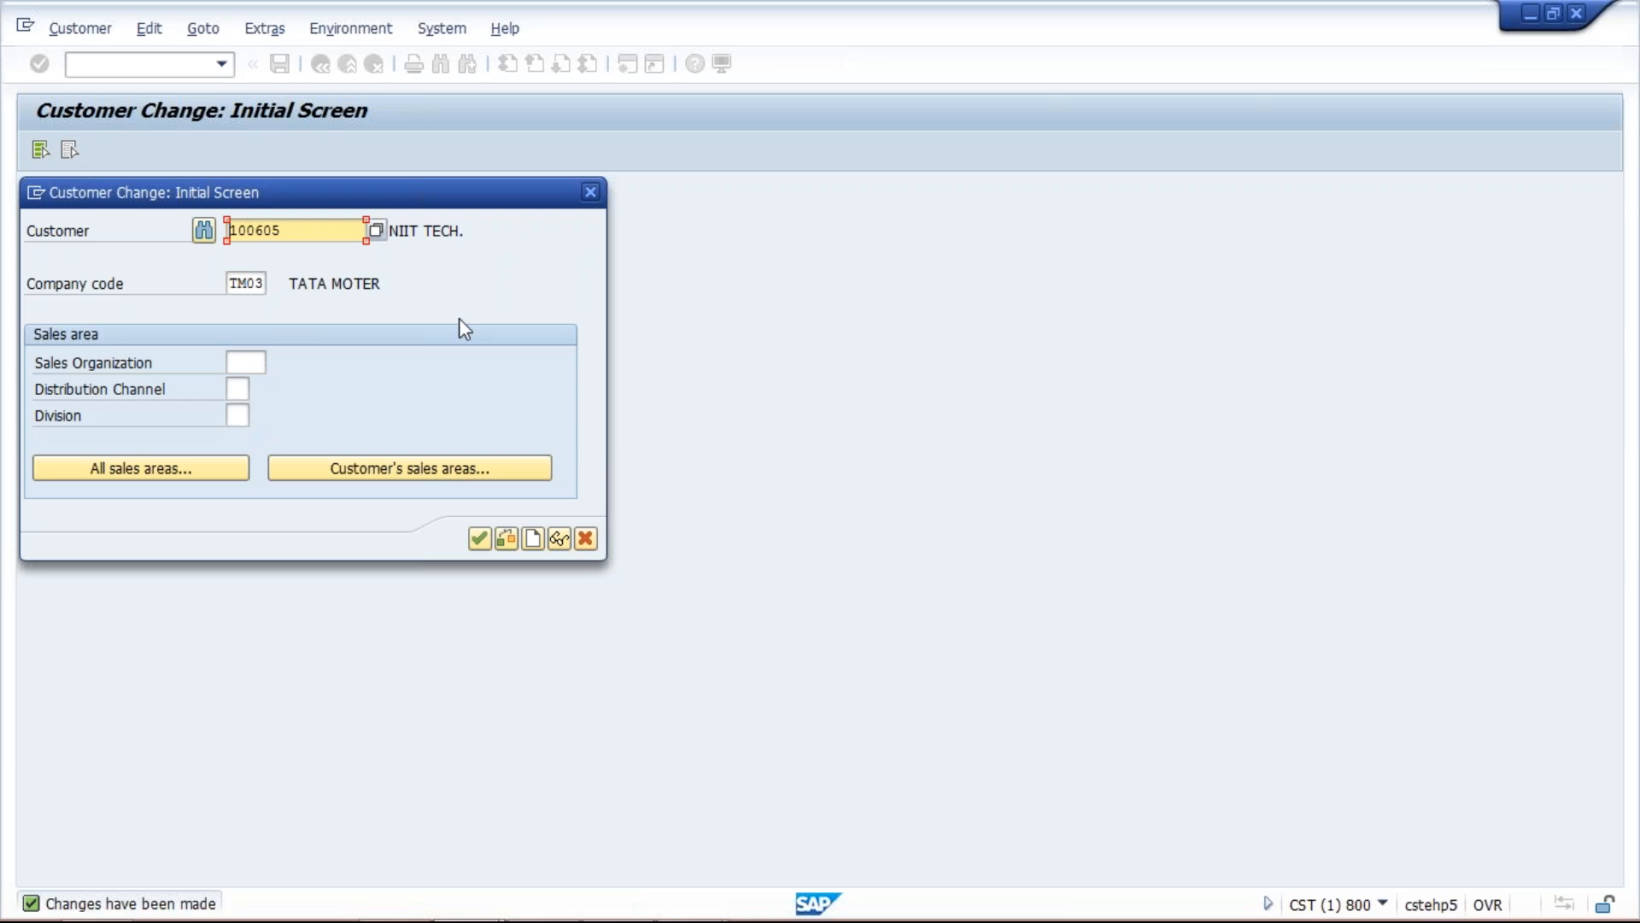
# Step: Switch to the Class workbook, check the customer number in E4 and vendor number in E3, and return to SAP
pyautogui.moveTo(705, 914)
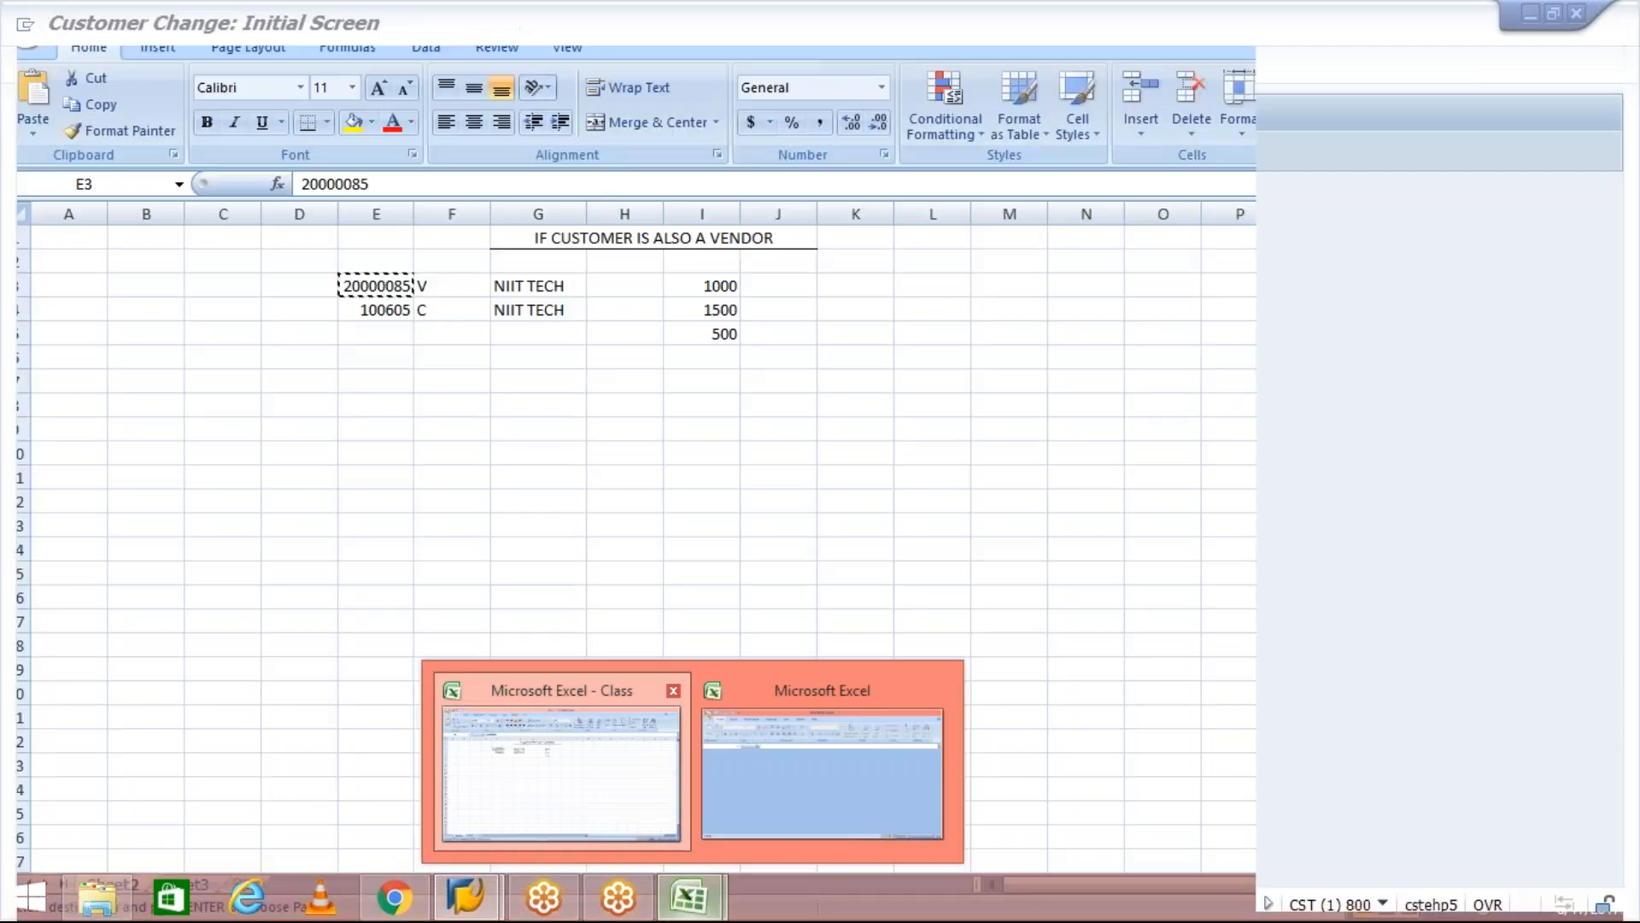
pyautogui.click(578, 812)
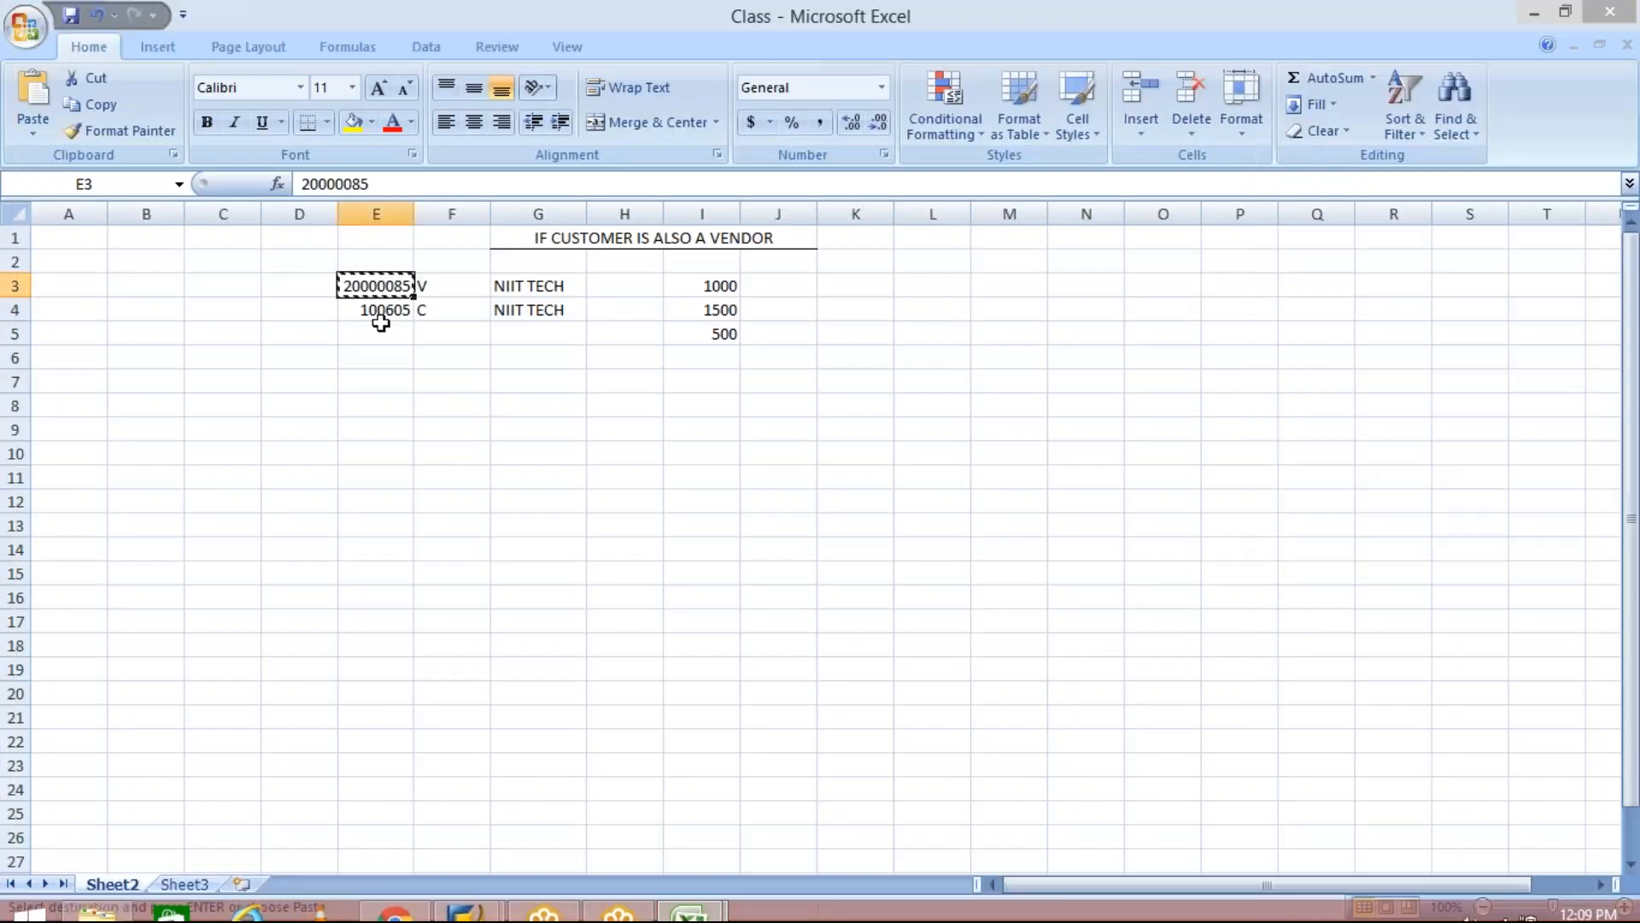
pyautogui.click(378, 310)
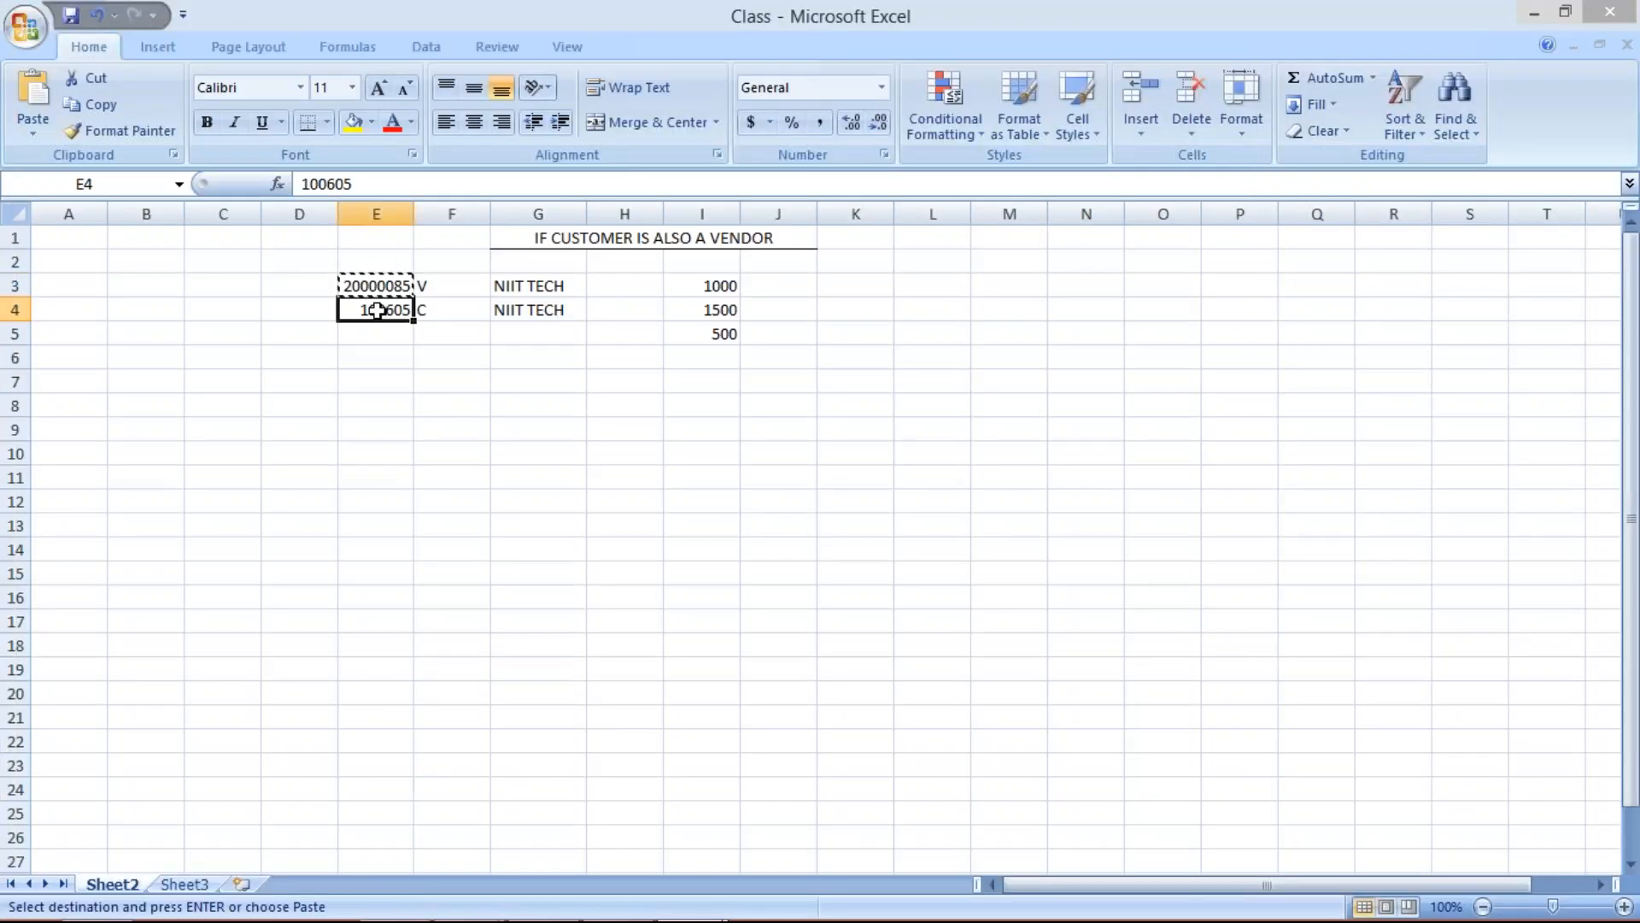
pyautogui.moveTo(466, 919)
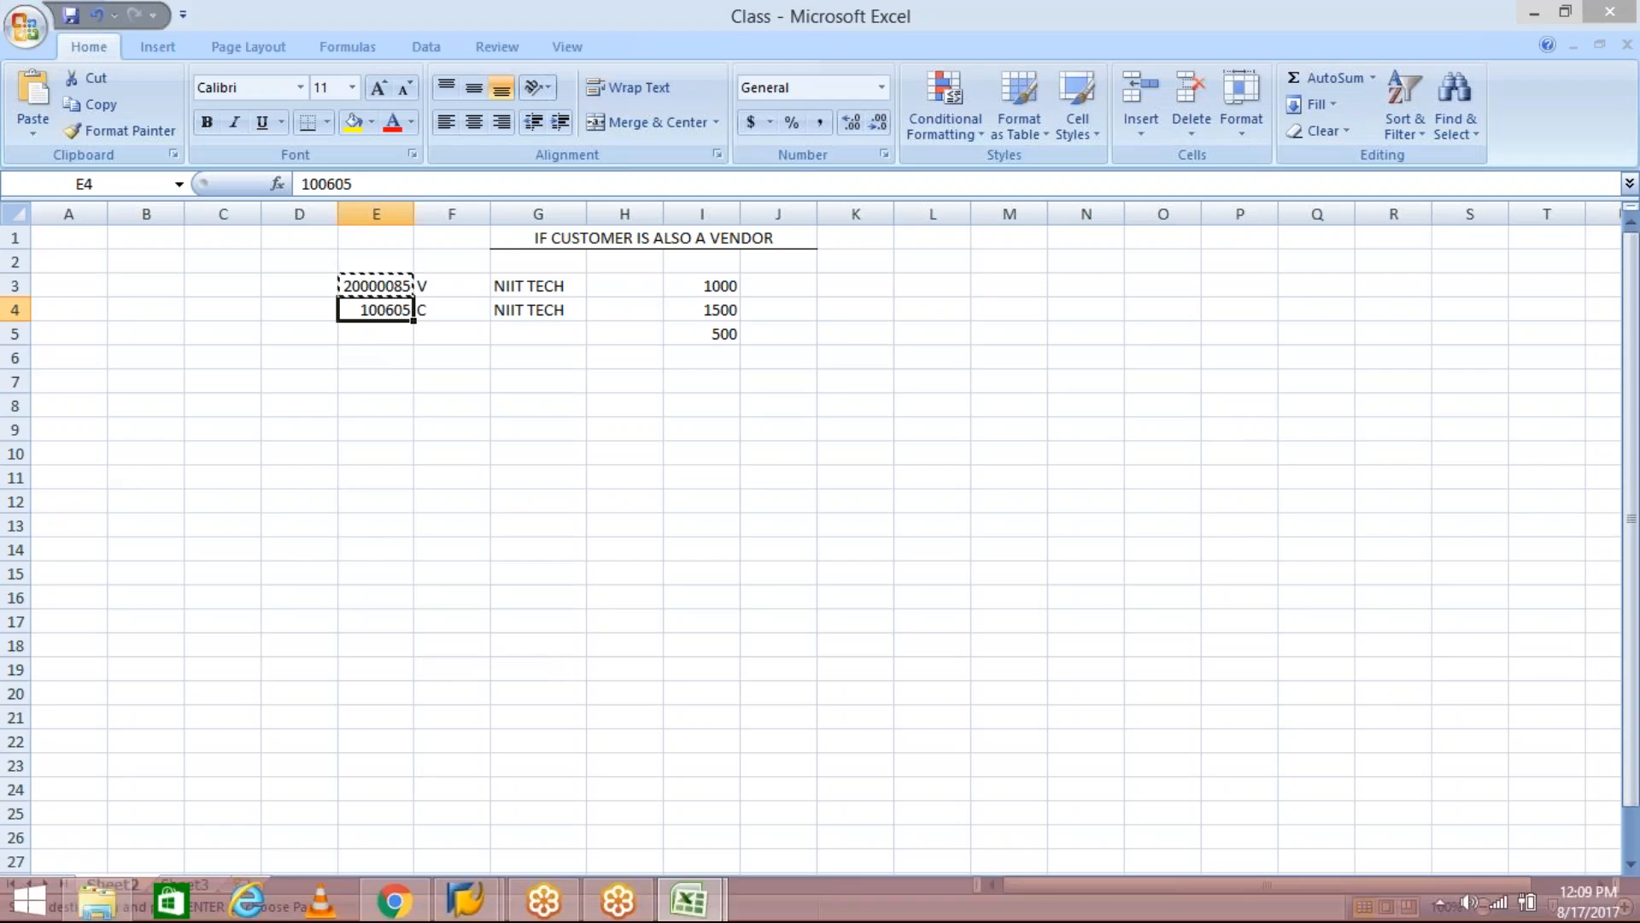
pyautogui.click(382, 282)
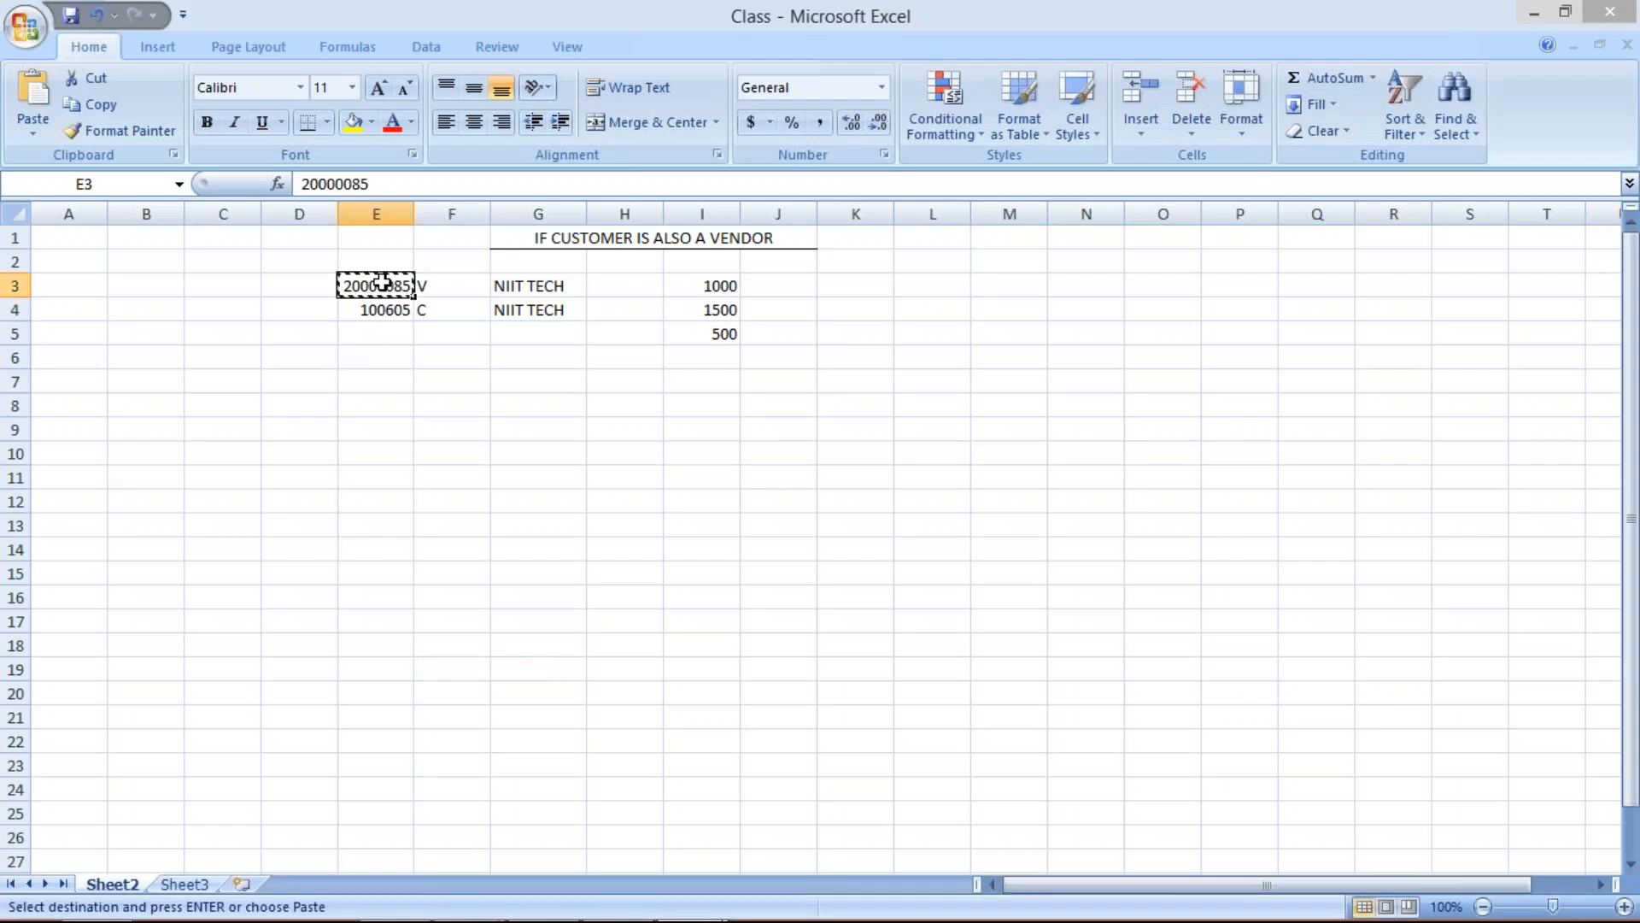
pyautogui.moveTo(586, 921)
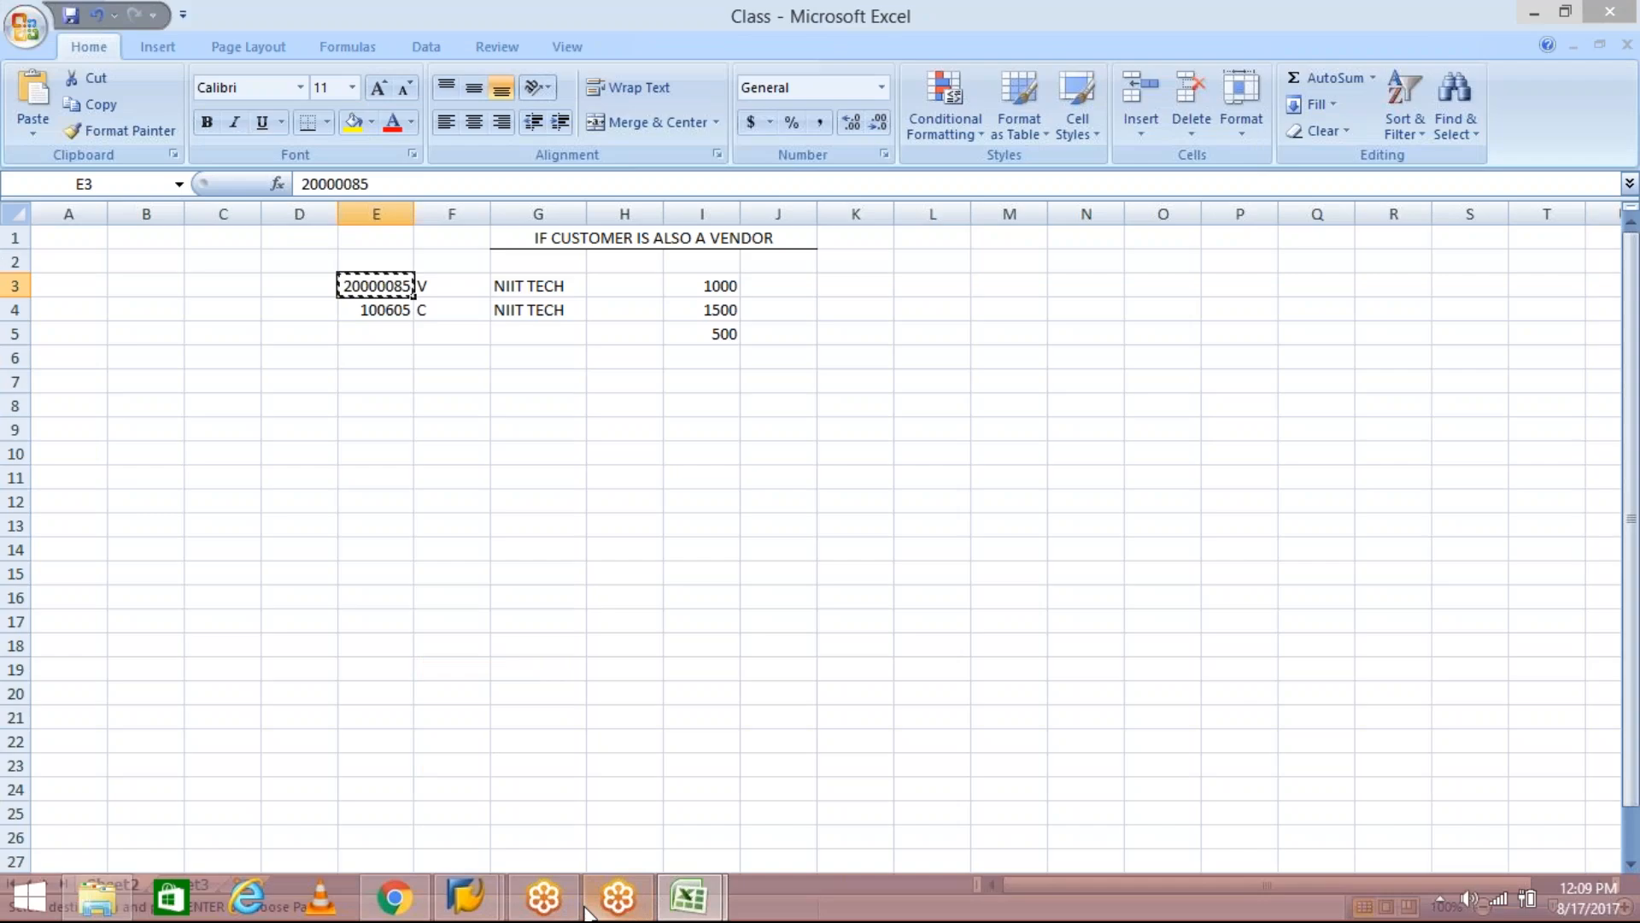
pyautogui.moveTo(466, 897)
pyautogui.click(559, 751)
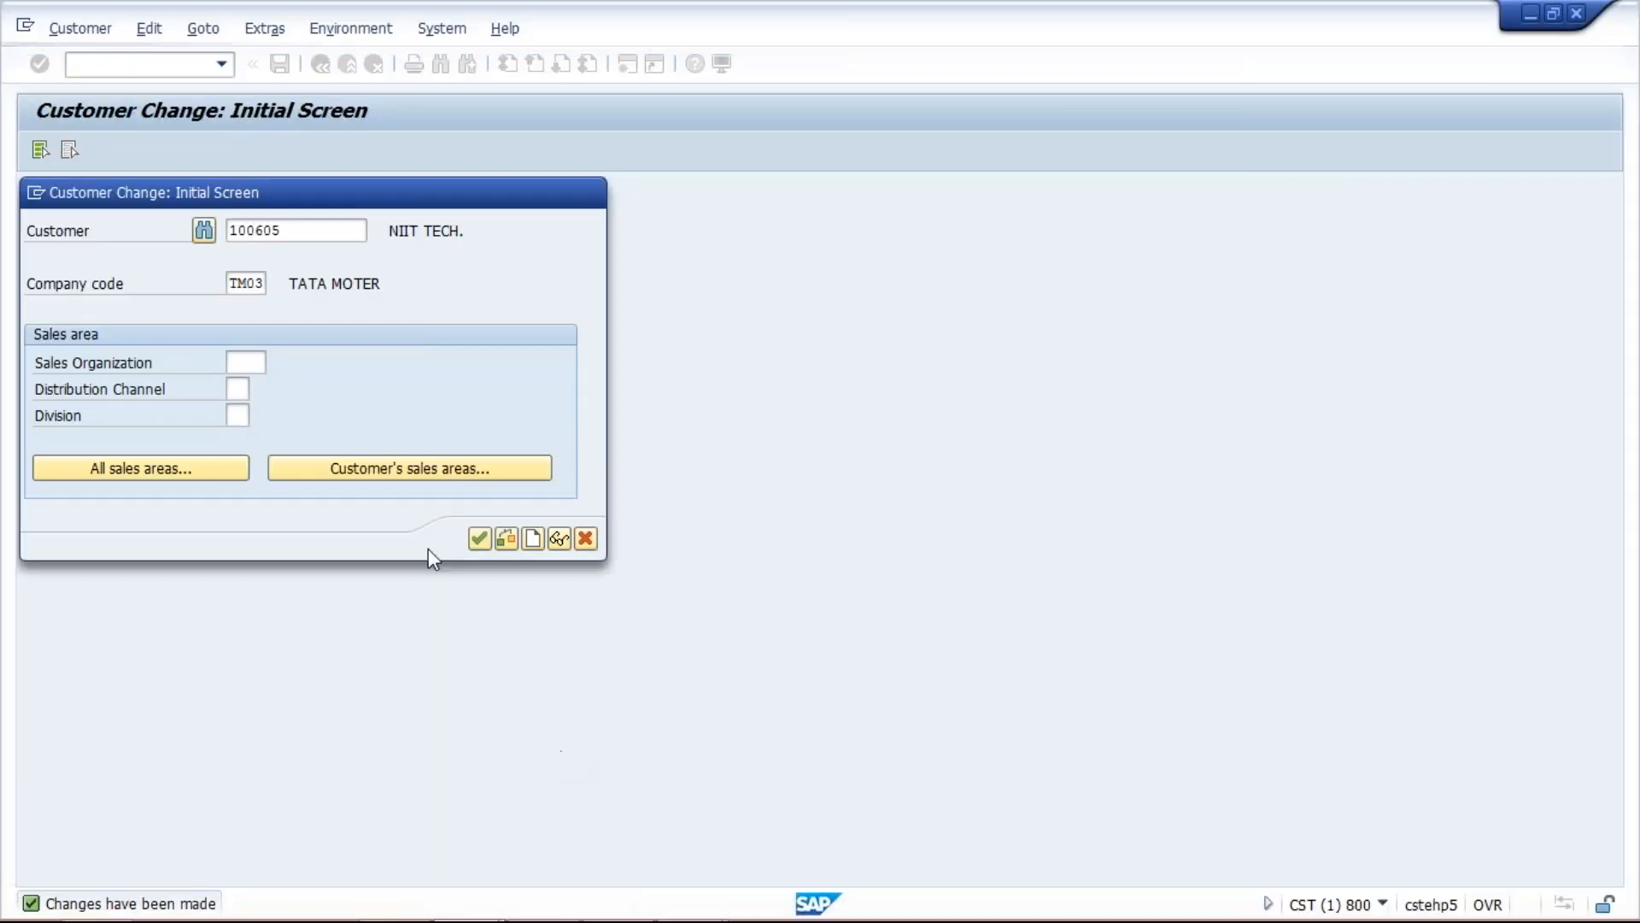
# Step: Leave the customer change and open vendor NIIT TECH. in company code TM03 with transaction XK02, selecting general Control and company code Payment transactions
pyautogui.press('Escape')
pyautogui.click(143, 68)
pyautogui.write('XK02')
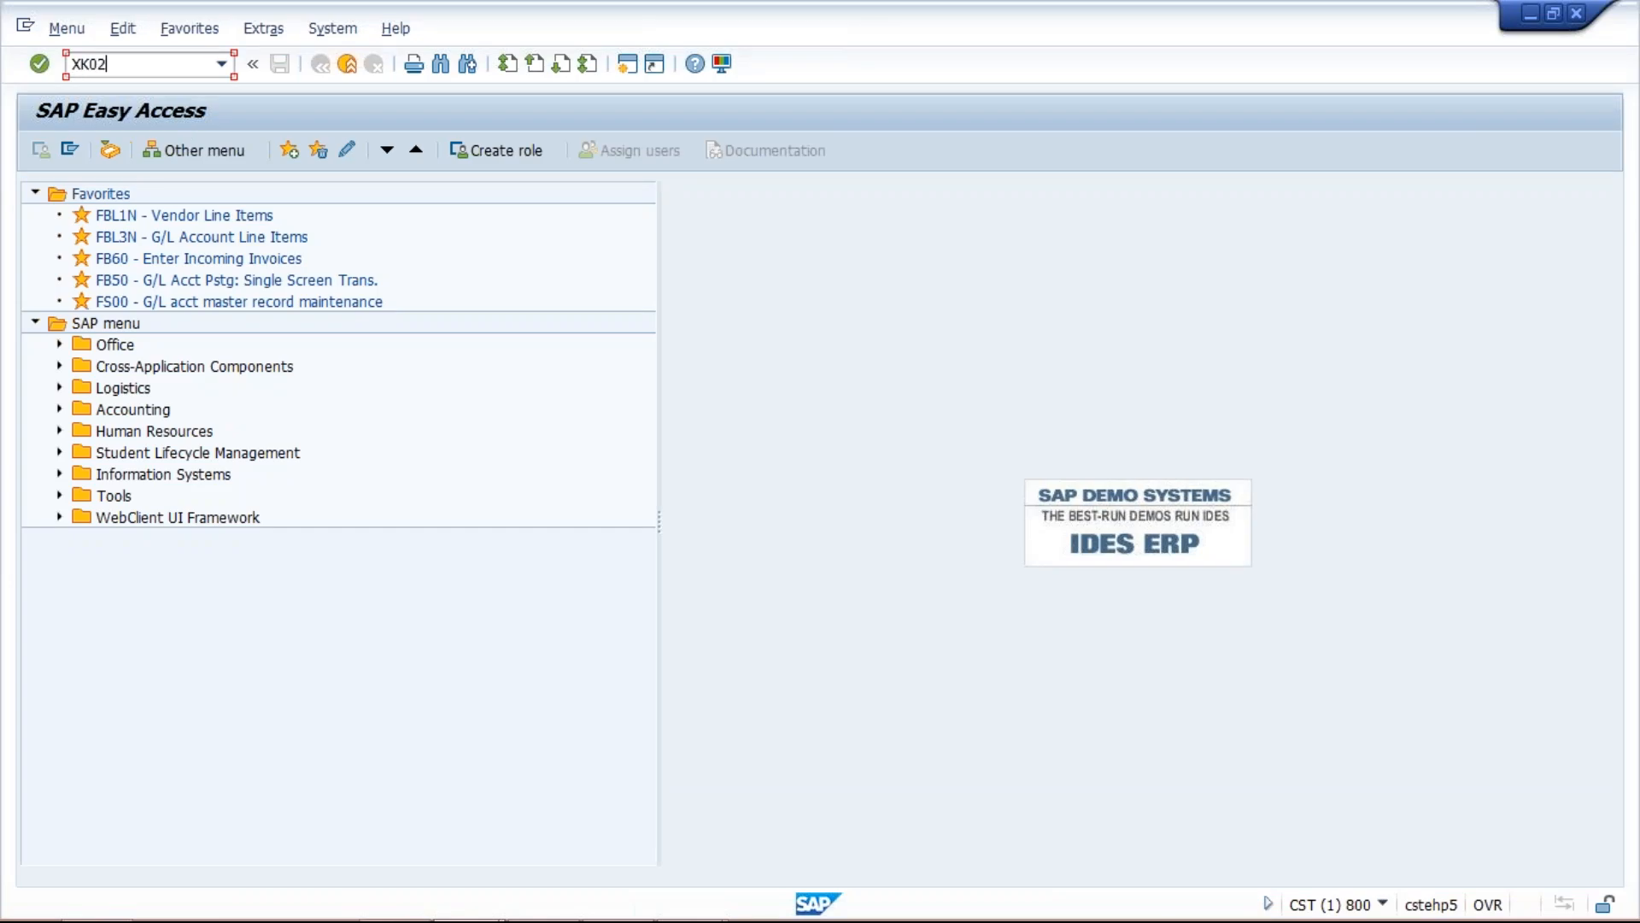
pyautogui.press('Return')
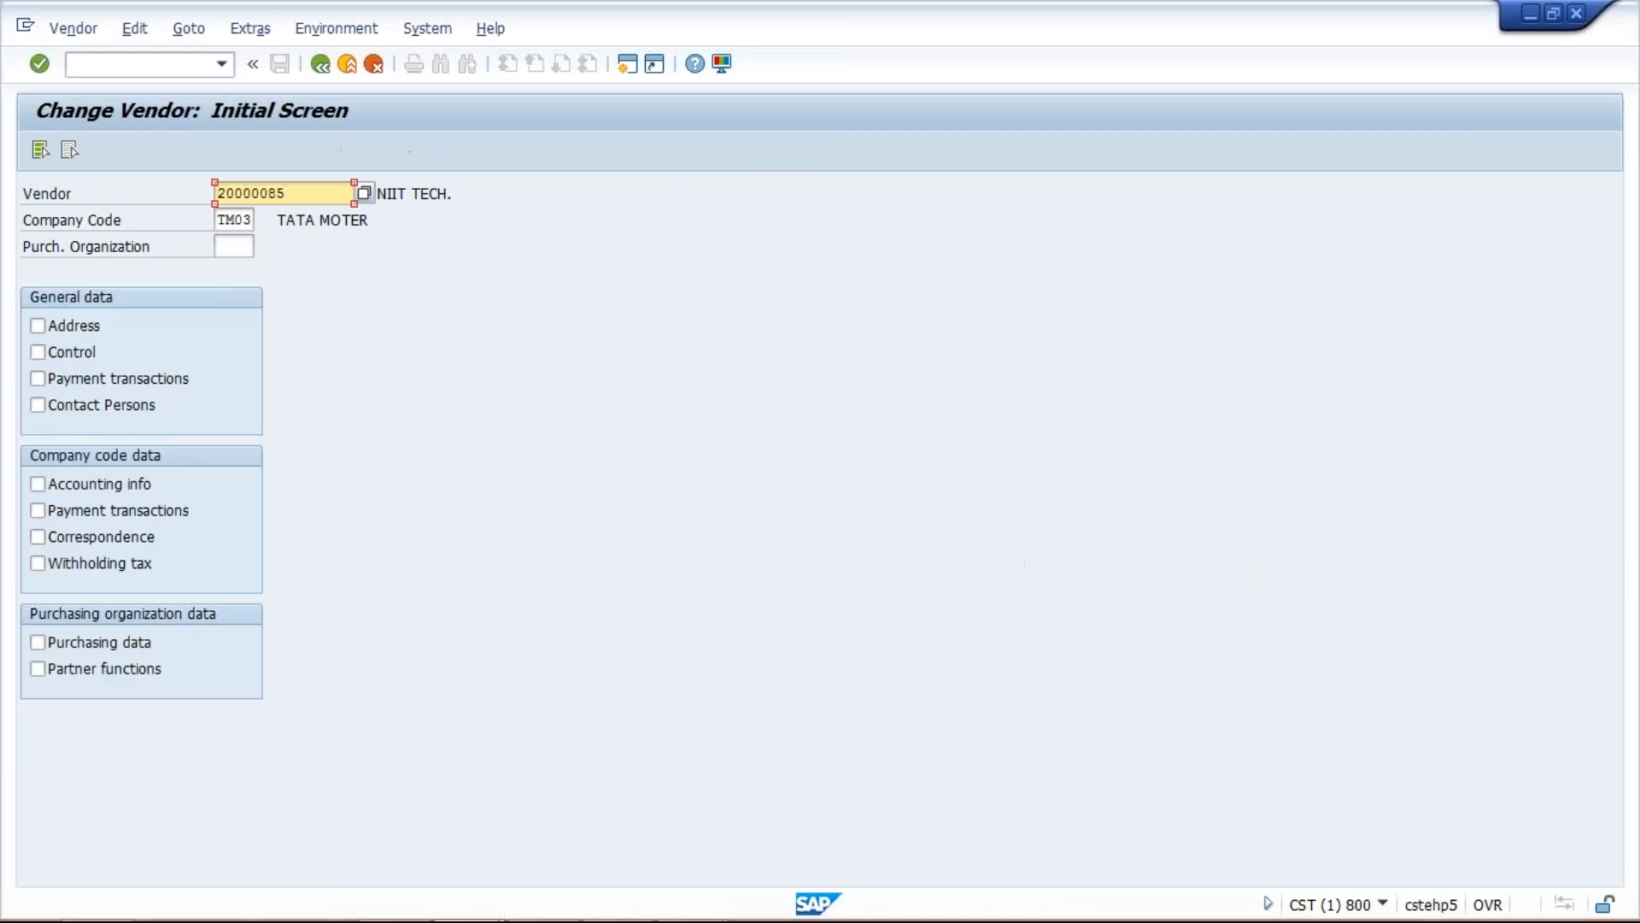
pyautogui.click(59, 324)
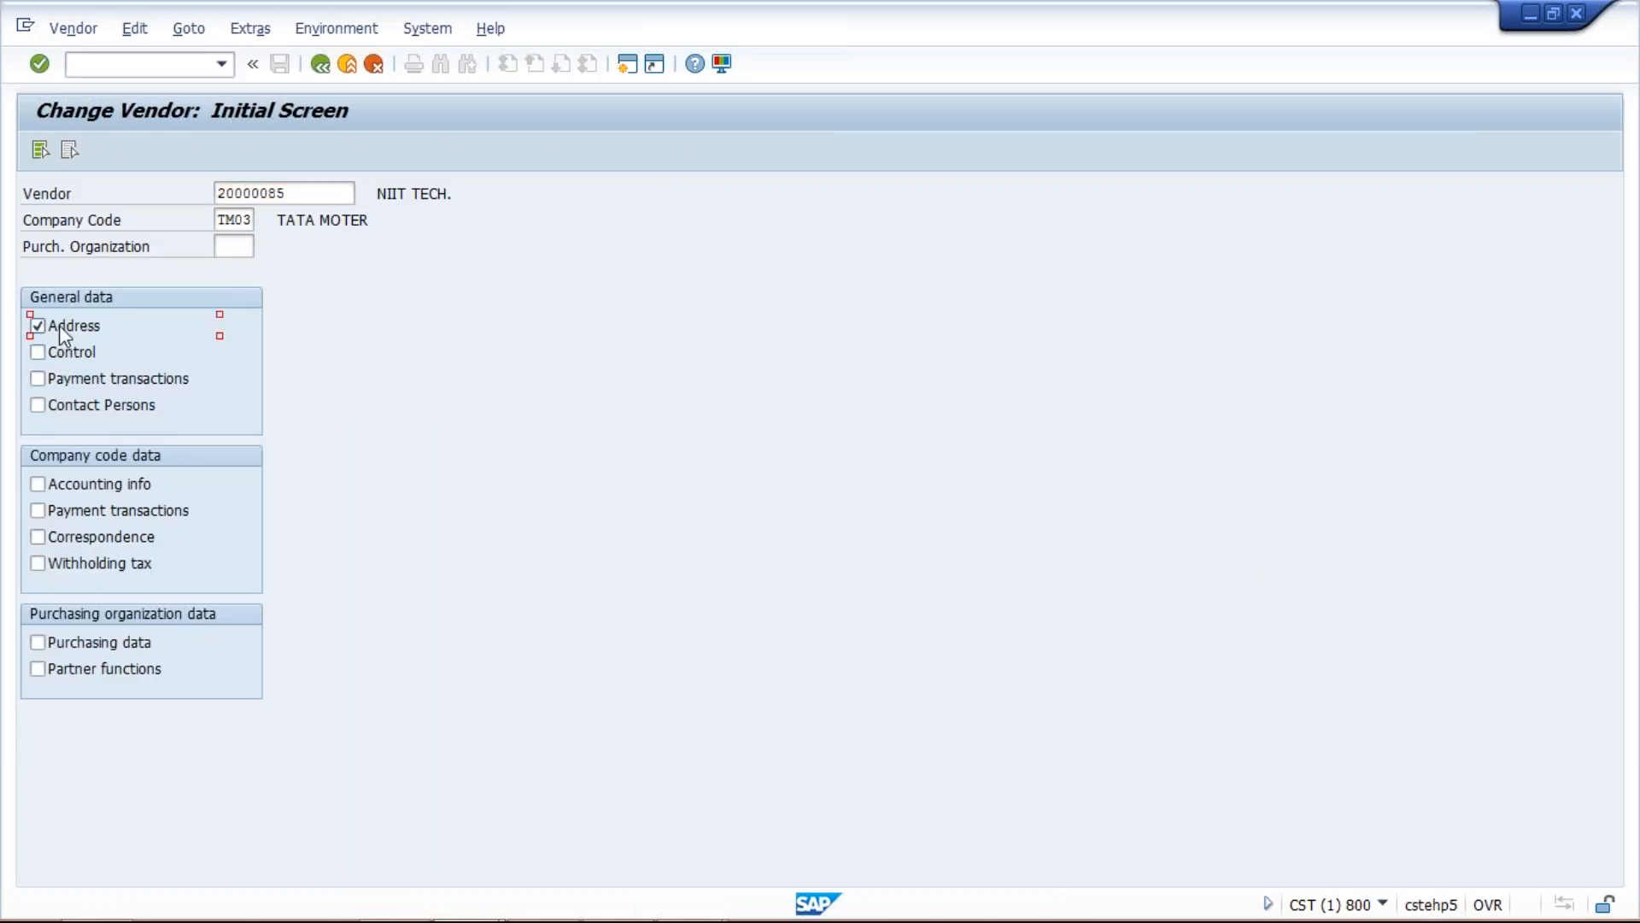
pyautogui.click(66, 354)
pyautogui.click(68, 513)
pyautogui.press('Return')
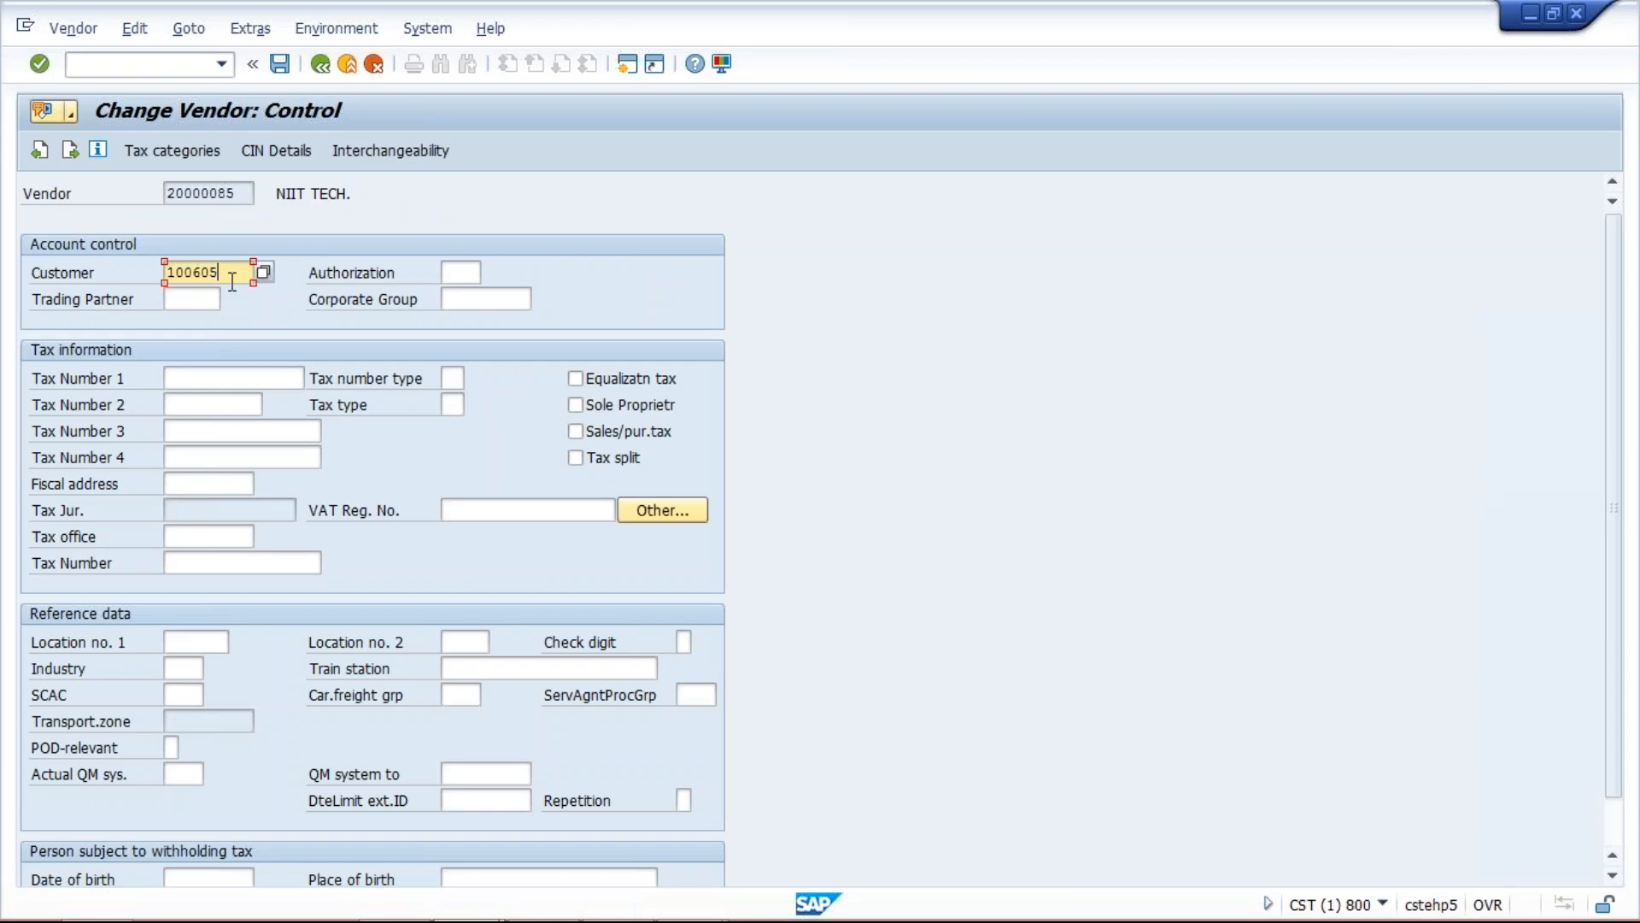
# Step: Enter the NIIT TECH. customer number in the vendor's control data, enable Clrg with cust. in its payment transactions, and save the vendor
pyautogui.press('Return')
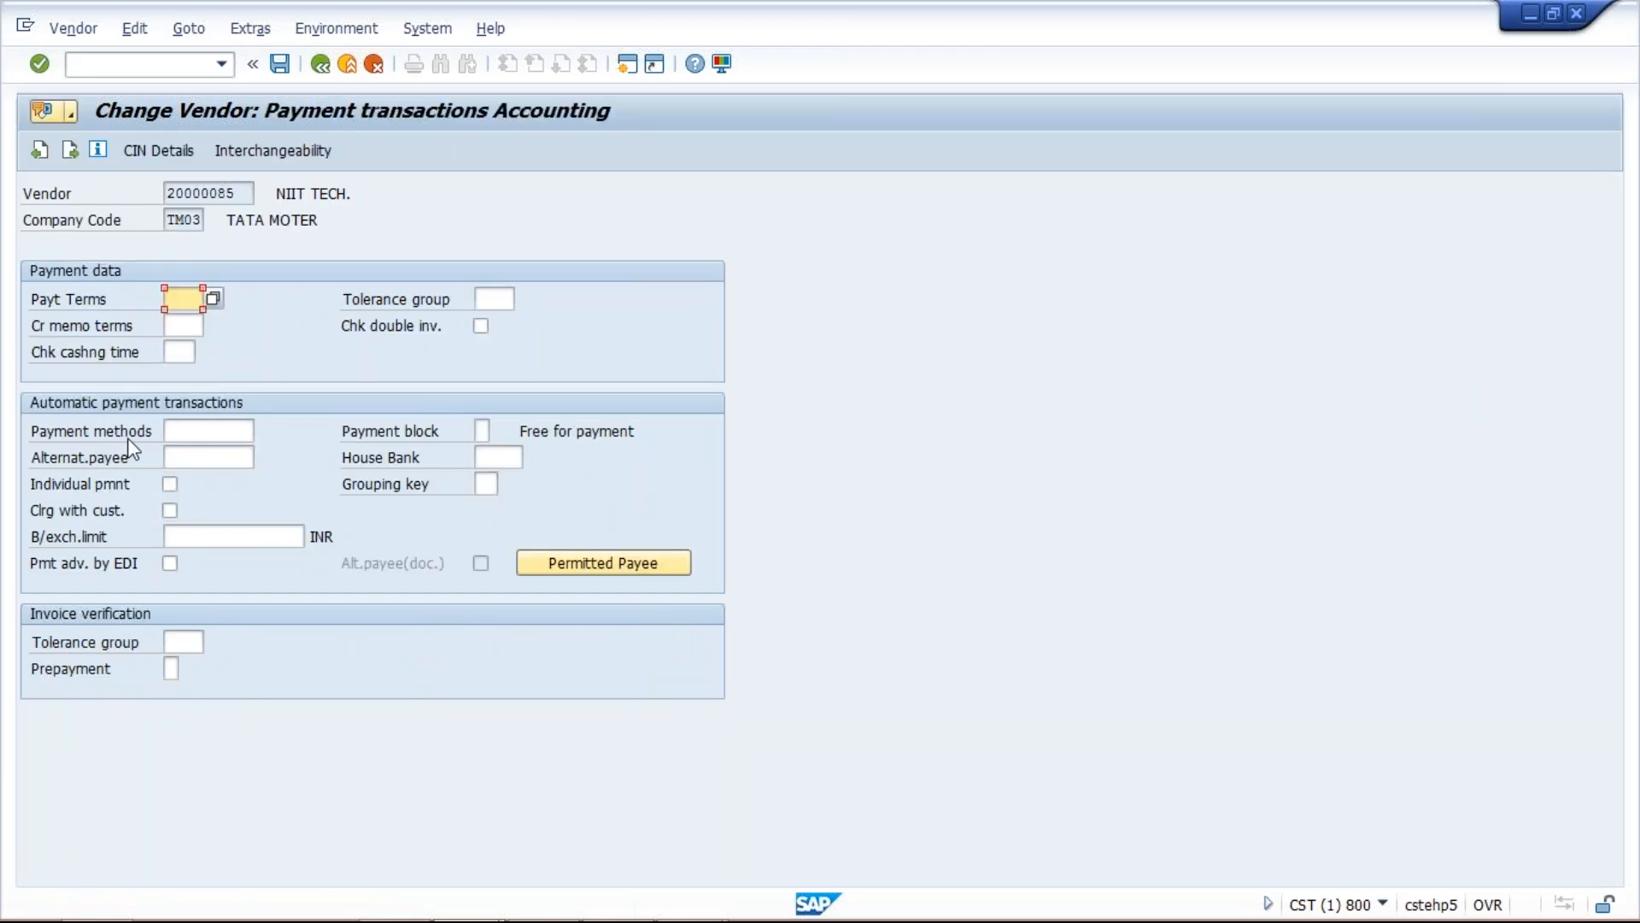
pyautogui.click(170, 511)
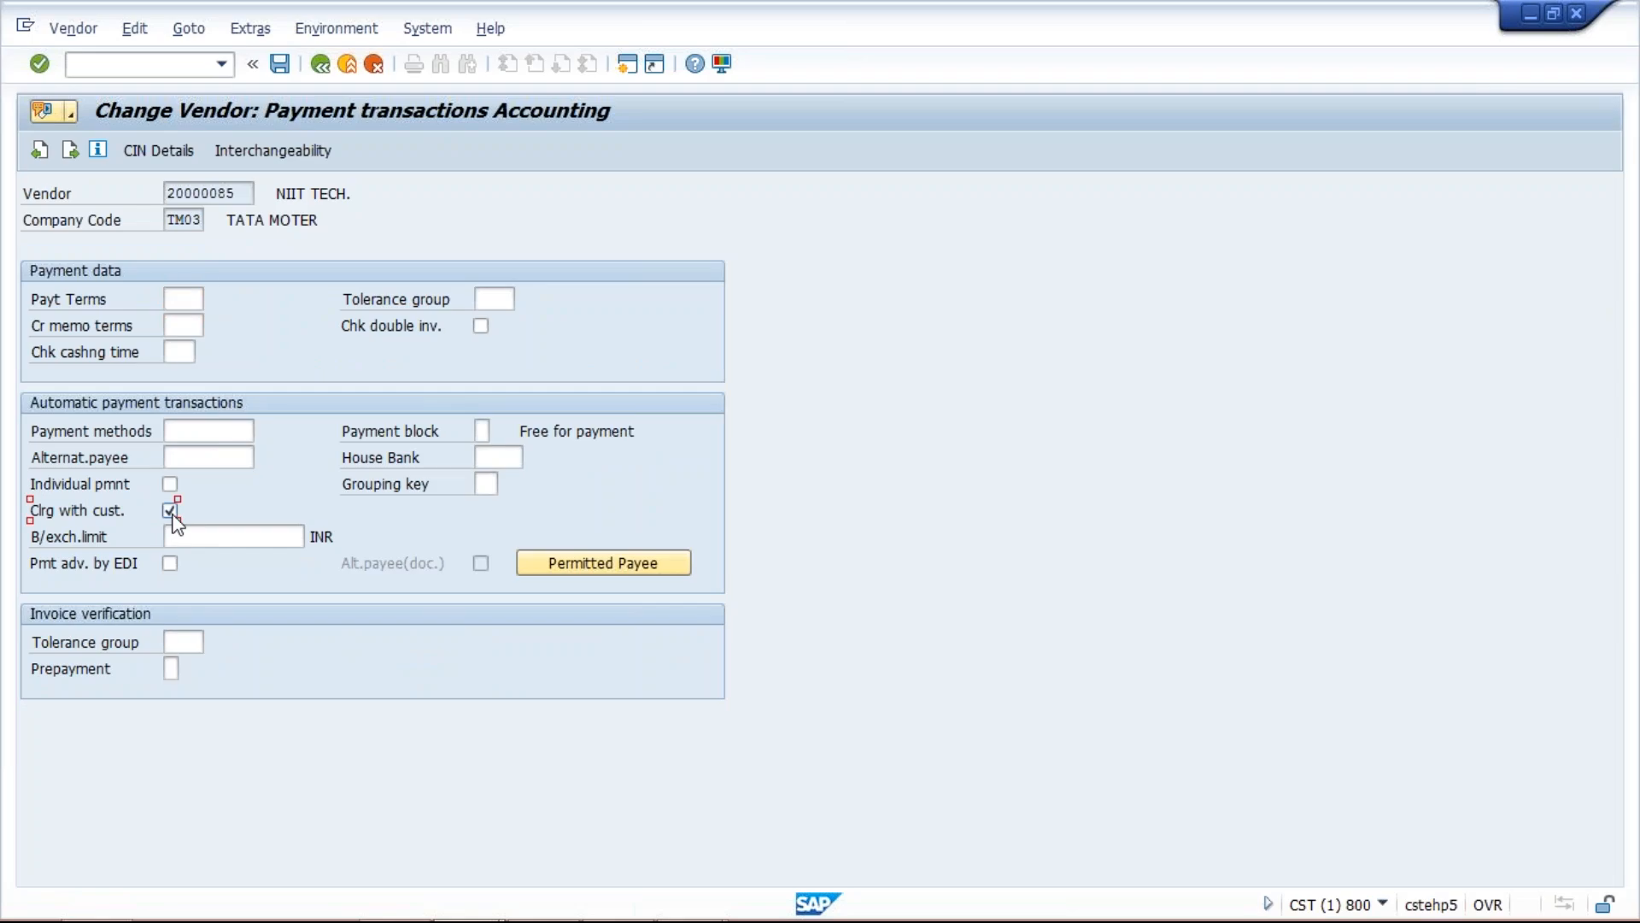
pyautogui.click(279, 64)
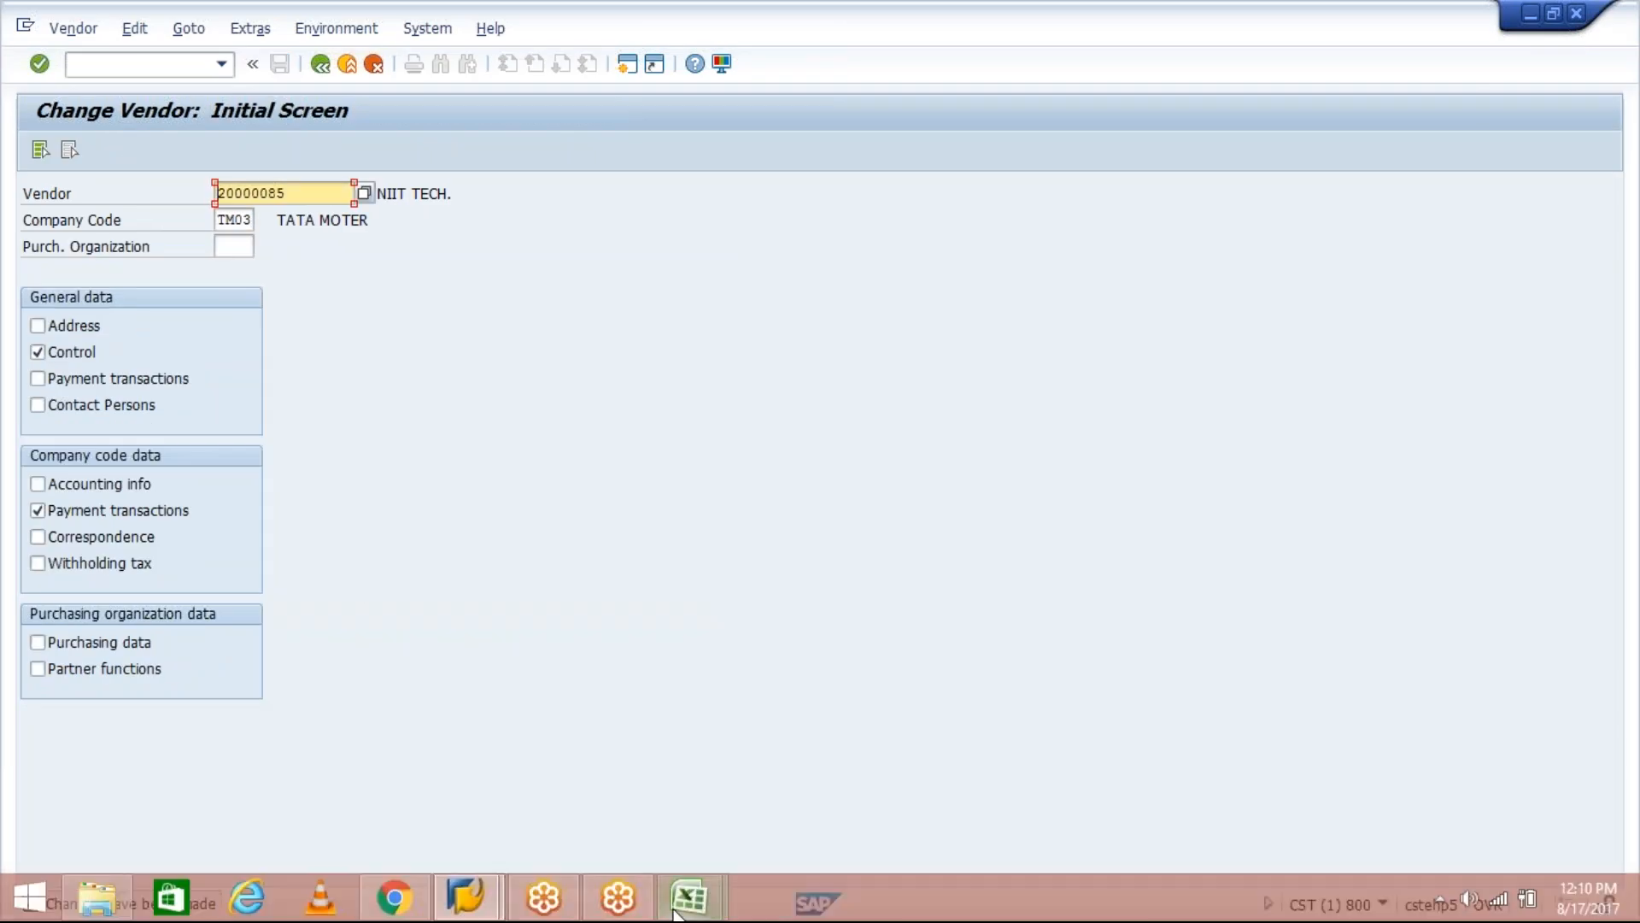
# Step: Switch to the Class workbook and clear the amounts in I3:I6 of Sheet2
pyautogui.click(681, 903)
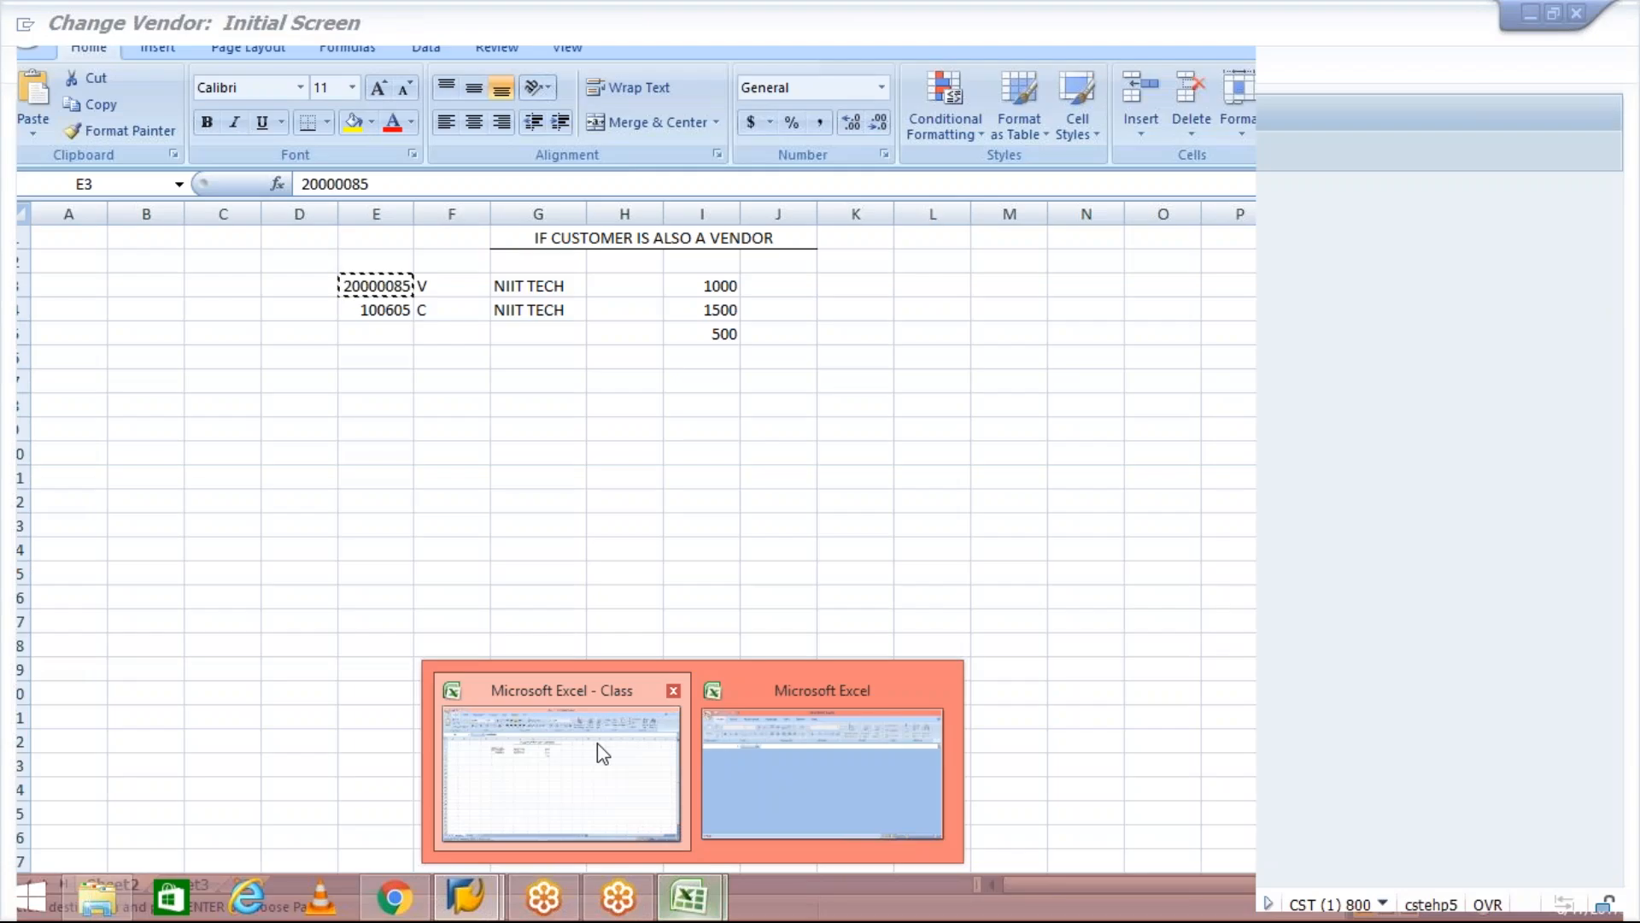
pyautogui.click(597, 751)
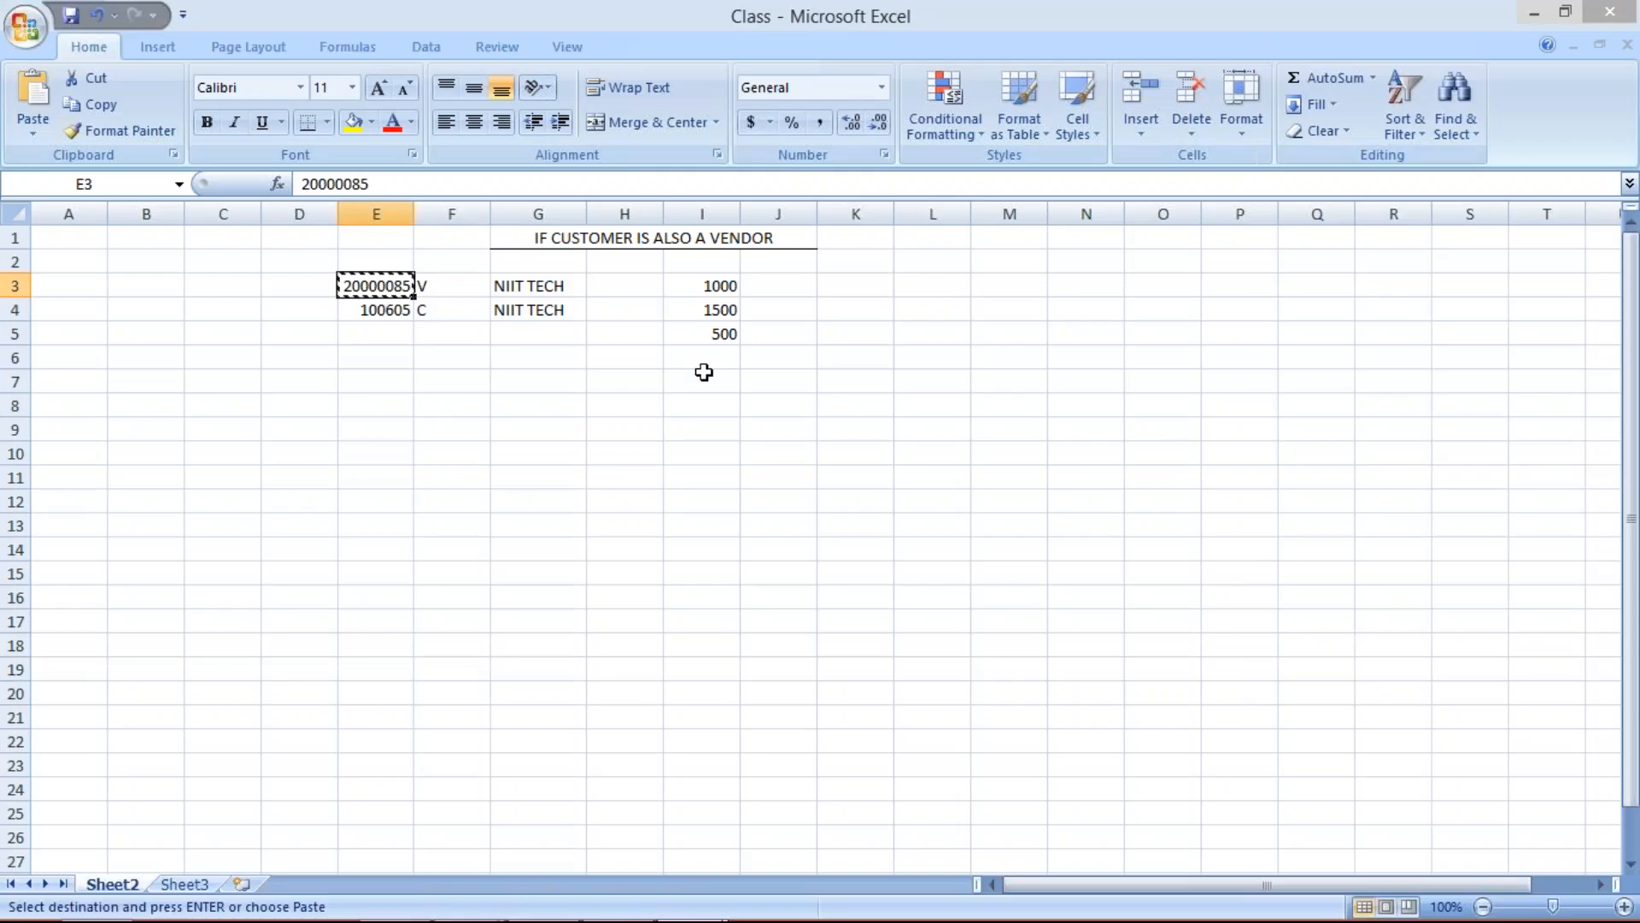
pyautogui.click(535, 284)
pyautogui.moveTo(671, 282); pyautogui.dragTo(722, 356)
pyautogui.press('Delete')
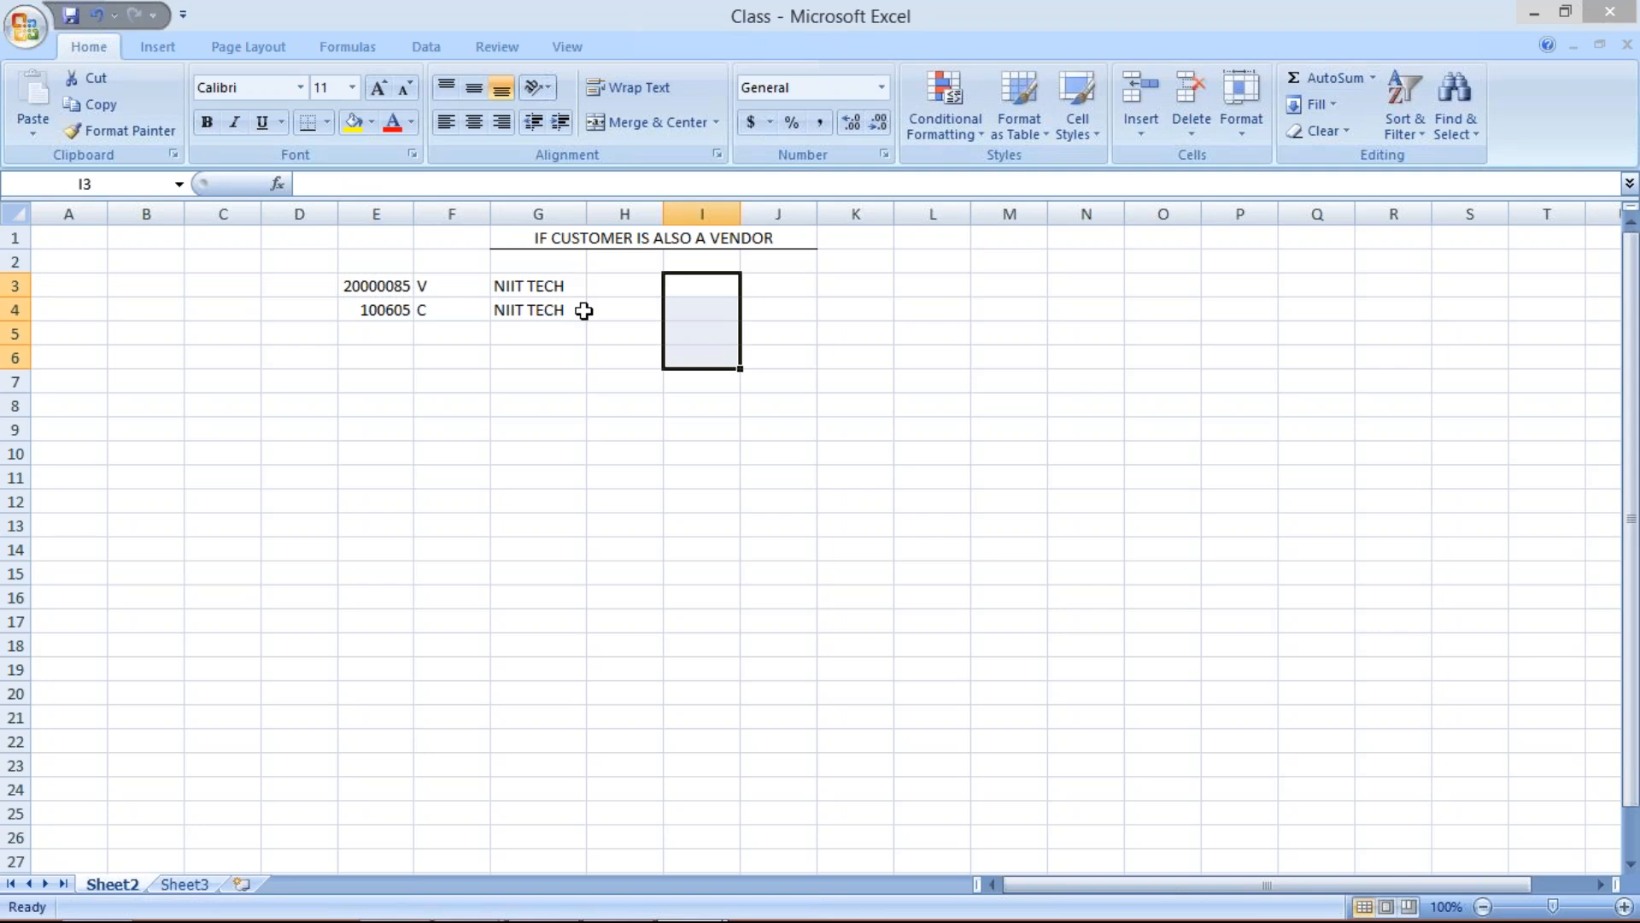
# Step: Copy the customer number from E4 into H3 beside the NIIT TECH vendor row
pyautogui.click(620, 280)
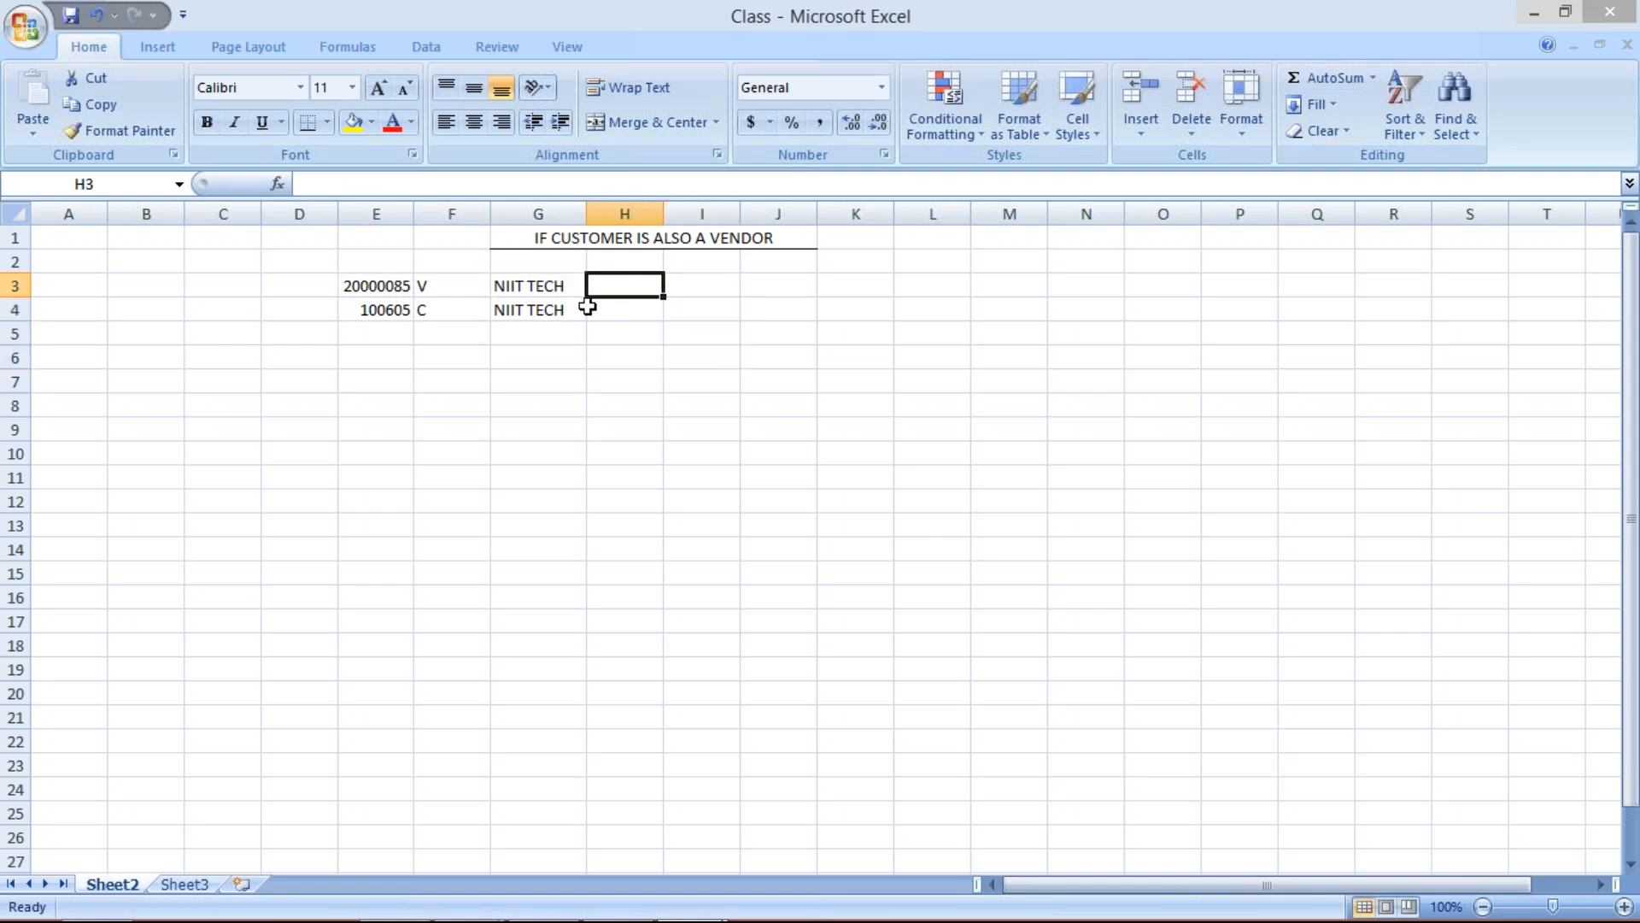
pyautogui.click(546, 292)
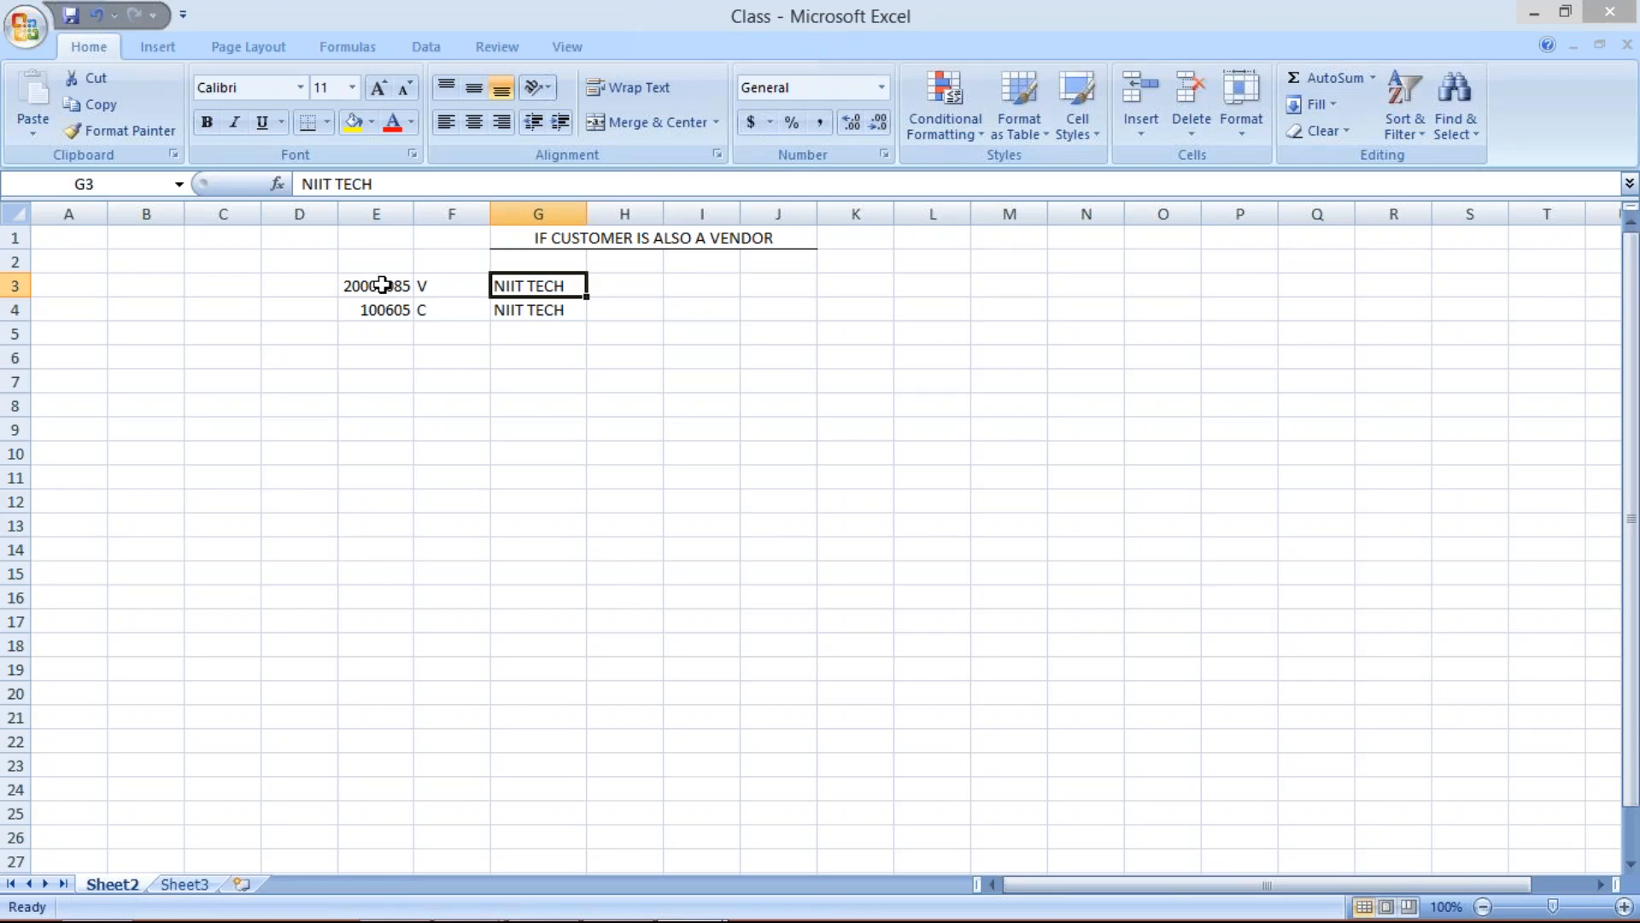
pyautogui.click(386, 305)
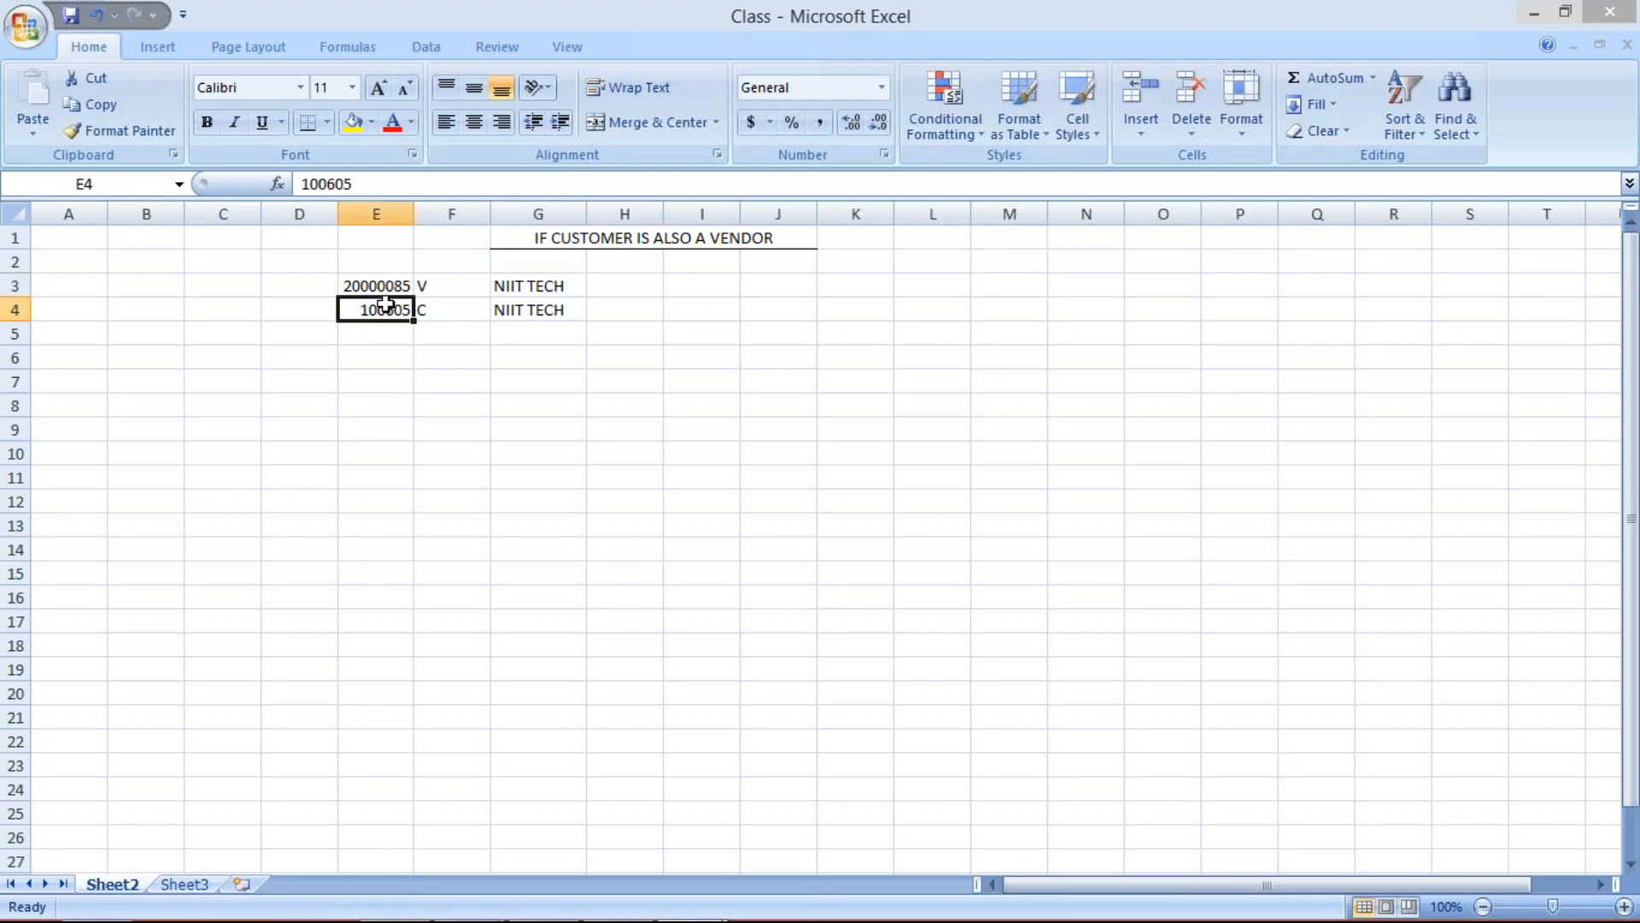
pyautogui.hotkey('ctrl', 'c')
pyautogui.click(610, 284)
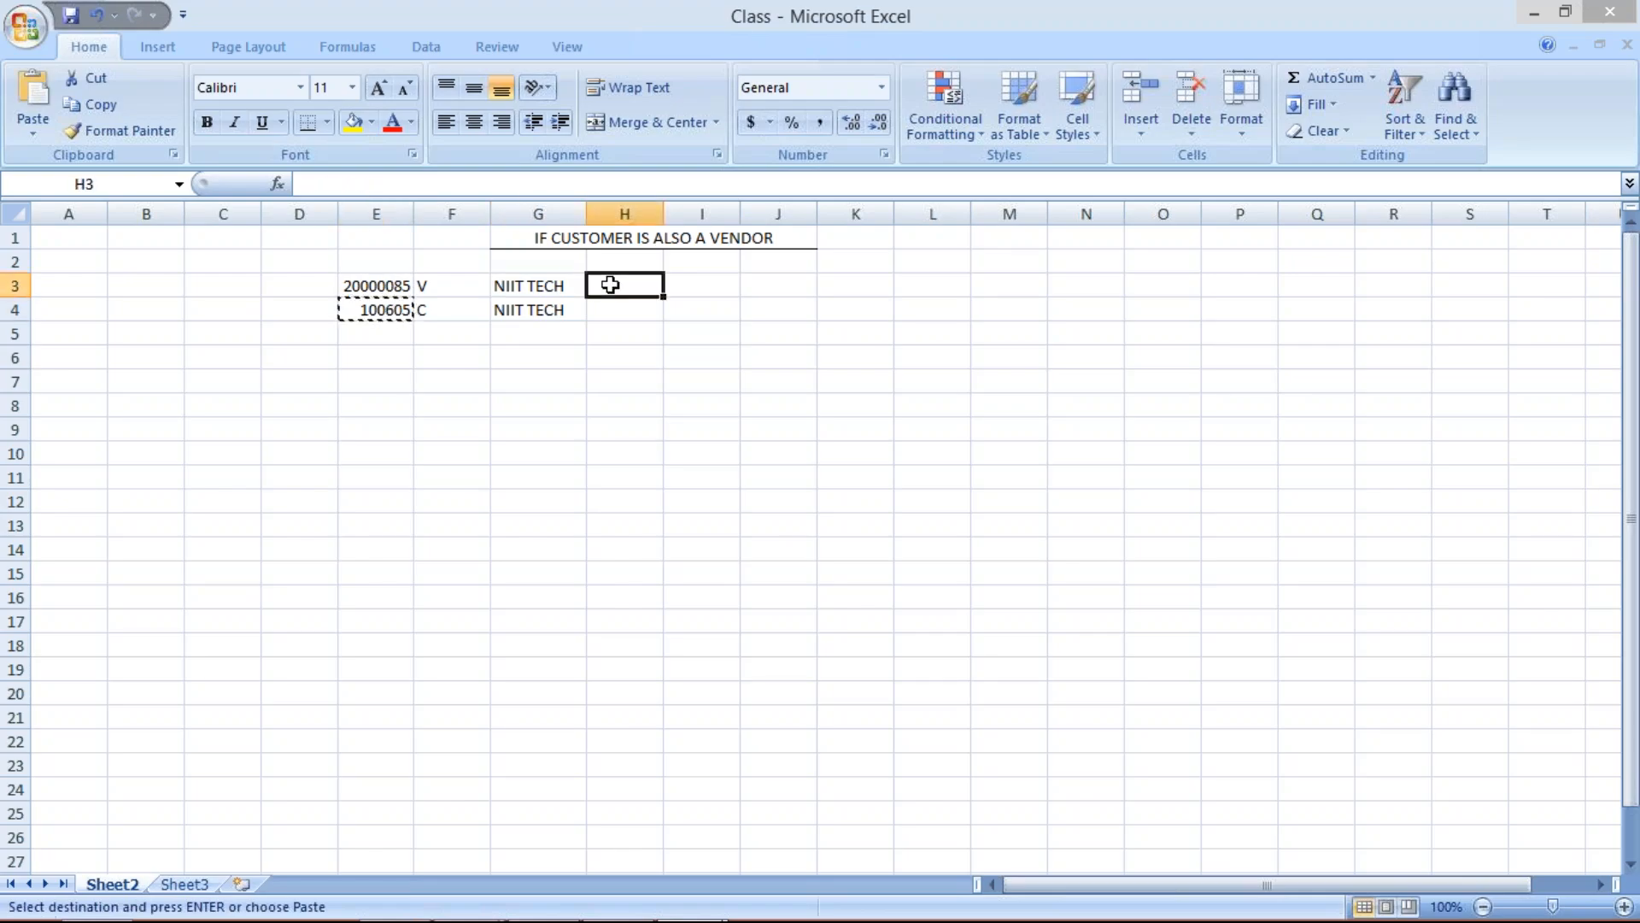
pyautogui.hotkey('ctrl', 'v')
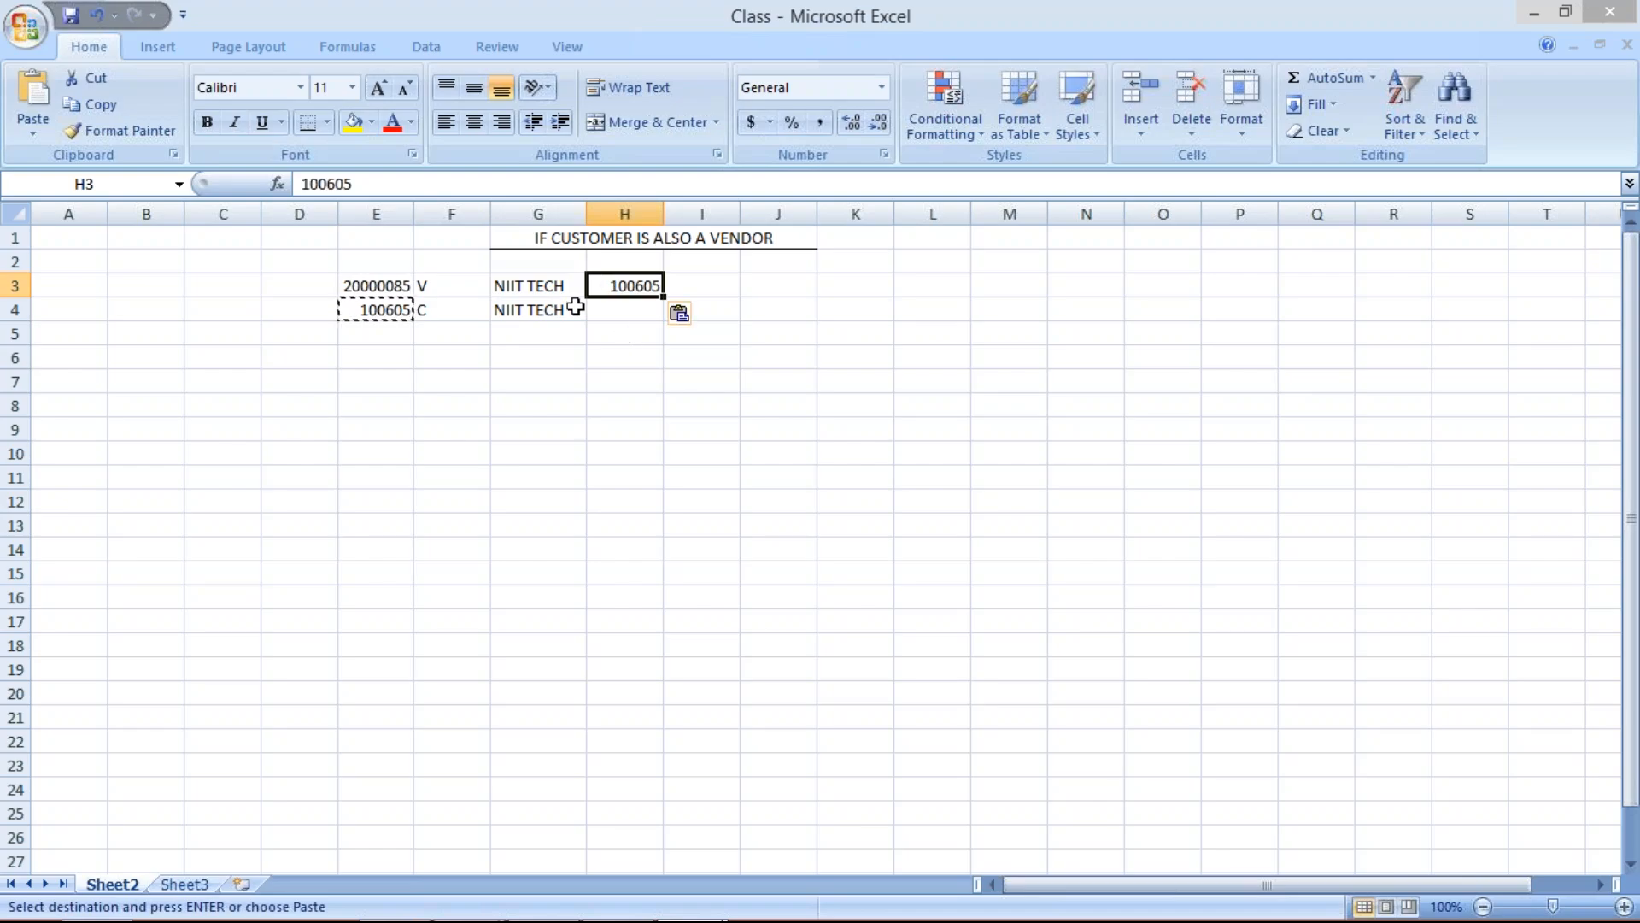
# Step: Copy the vendor number from E3 into H4 beside the NIIT TECH customer row
pyautogui.click(393, 281)
pyautogui.press('Escape')
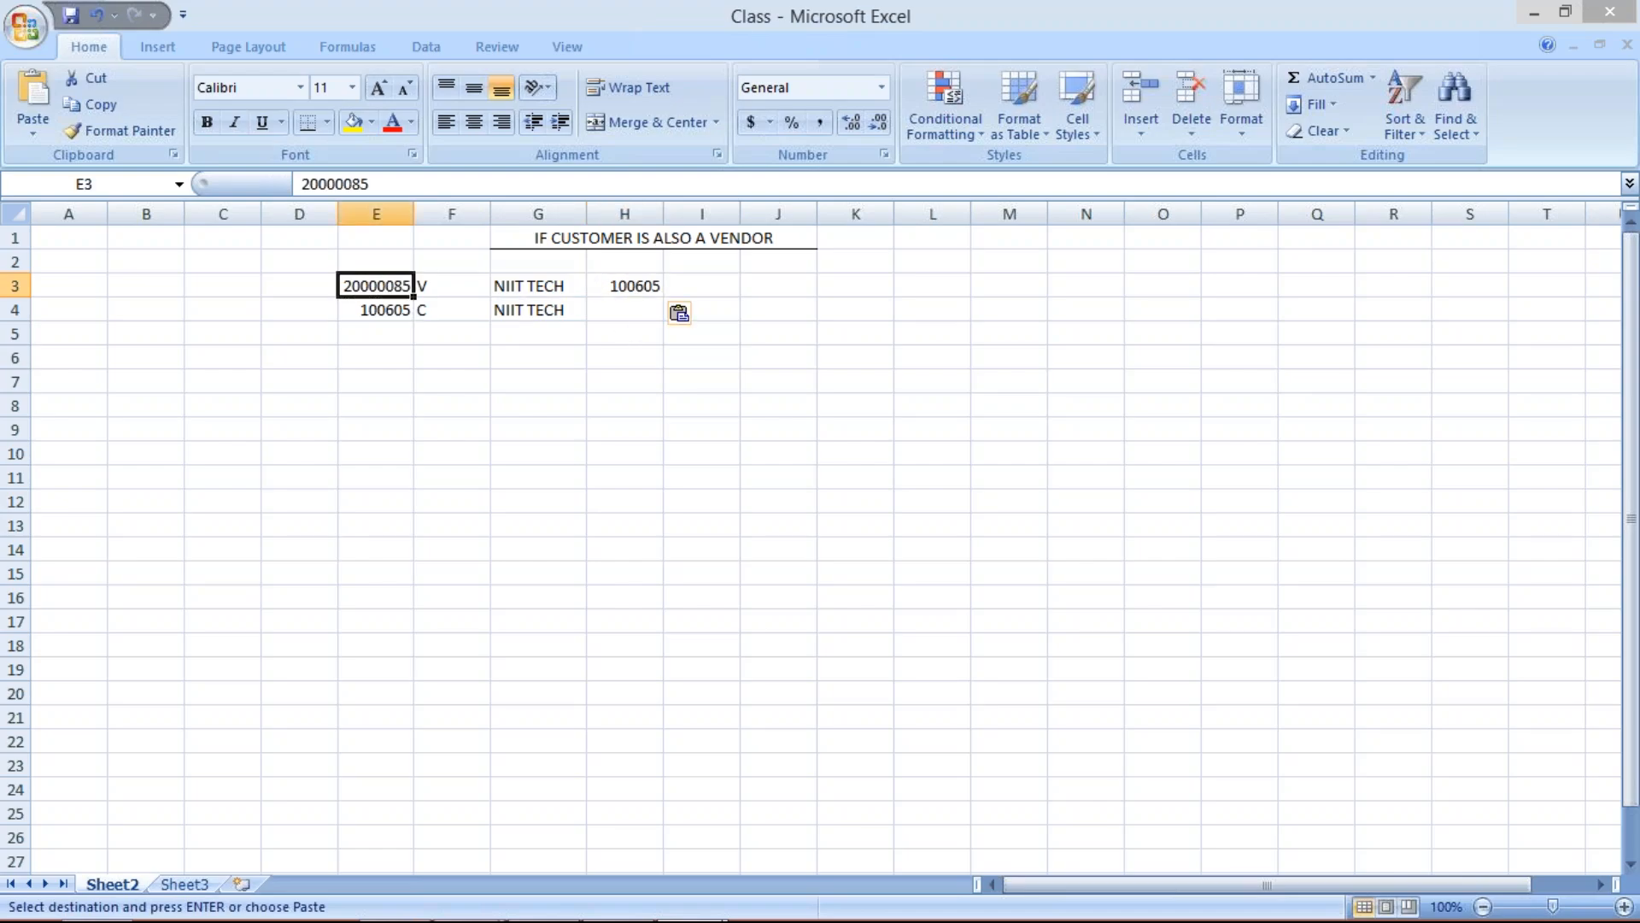
pyautogui.write('C`')
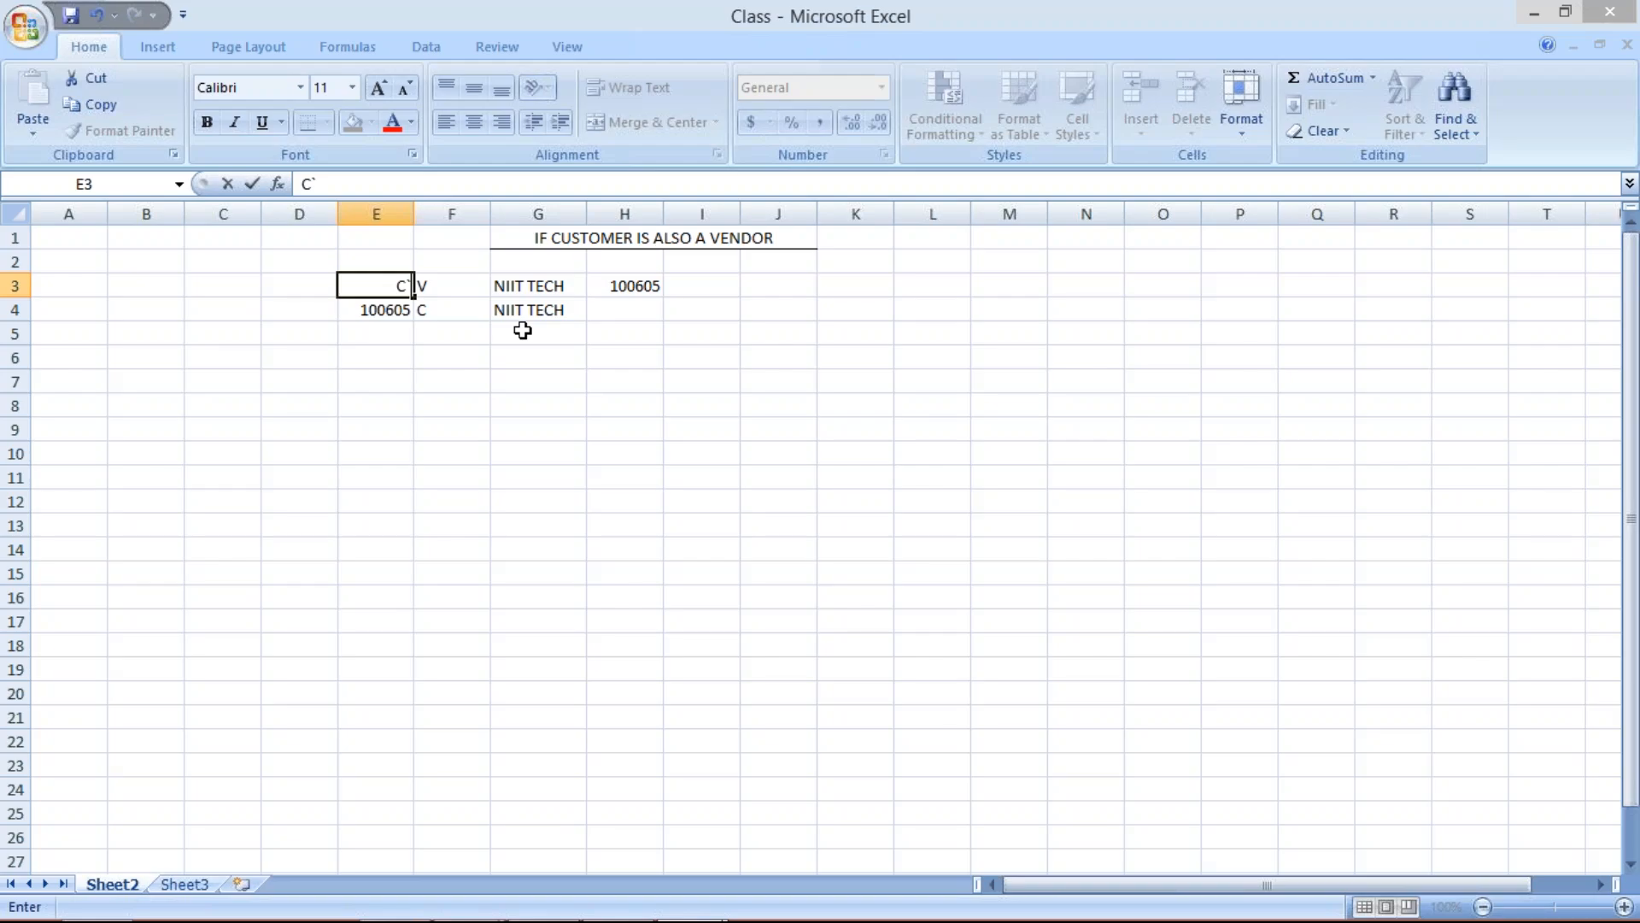
pyautogui.press('Escape')
pyautogui.hotkey('ctrl', 'c')
pyautogui.click(626, 308)
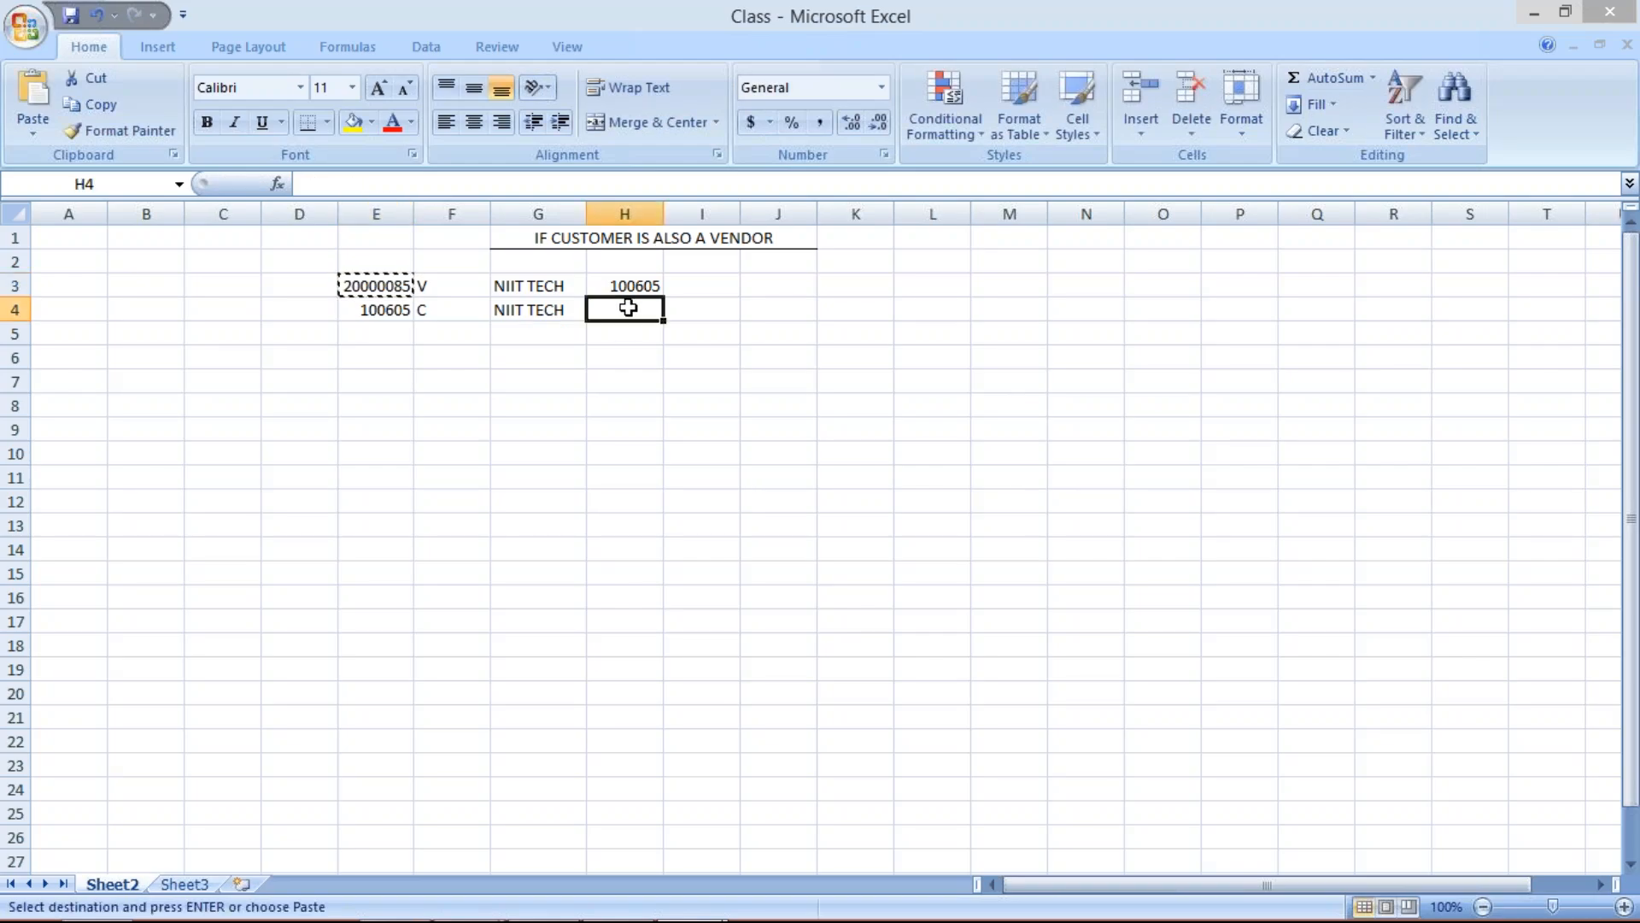
pyautogui.hotkey('ctrl', 'v')
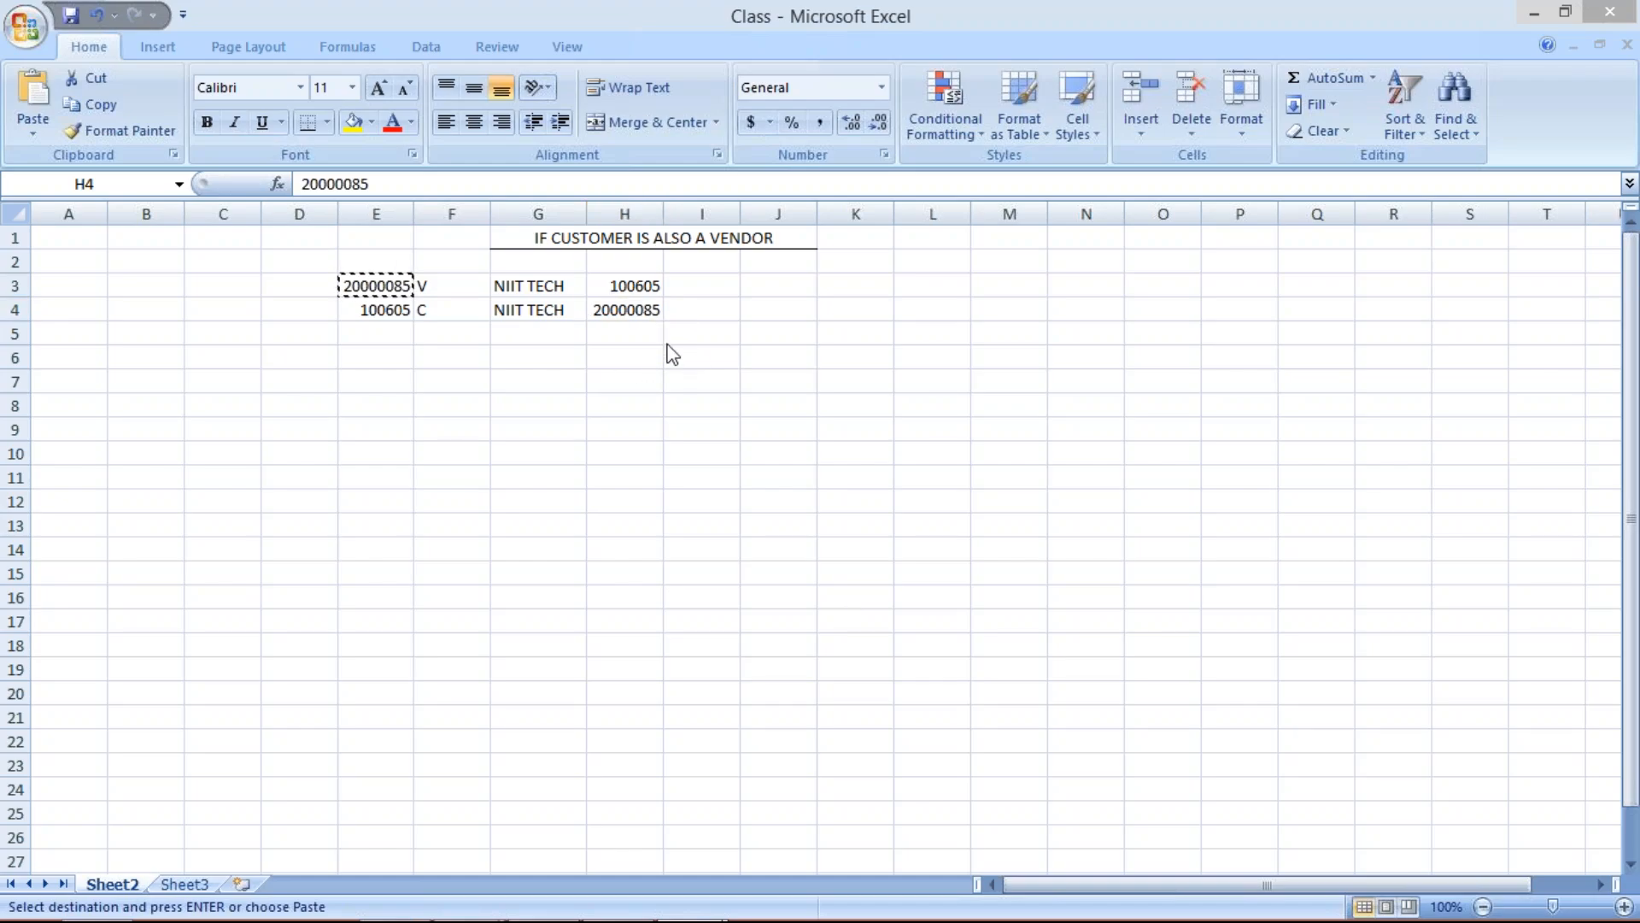
pyautogui.click(637, 309)
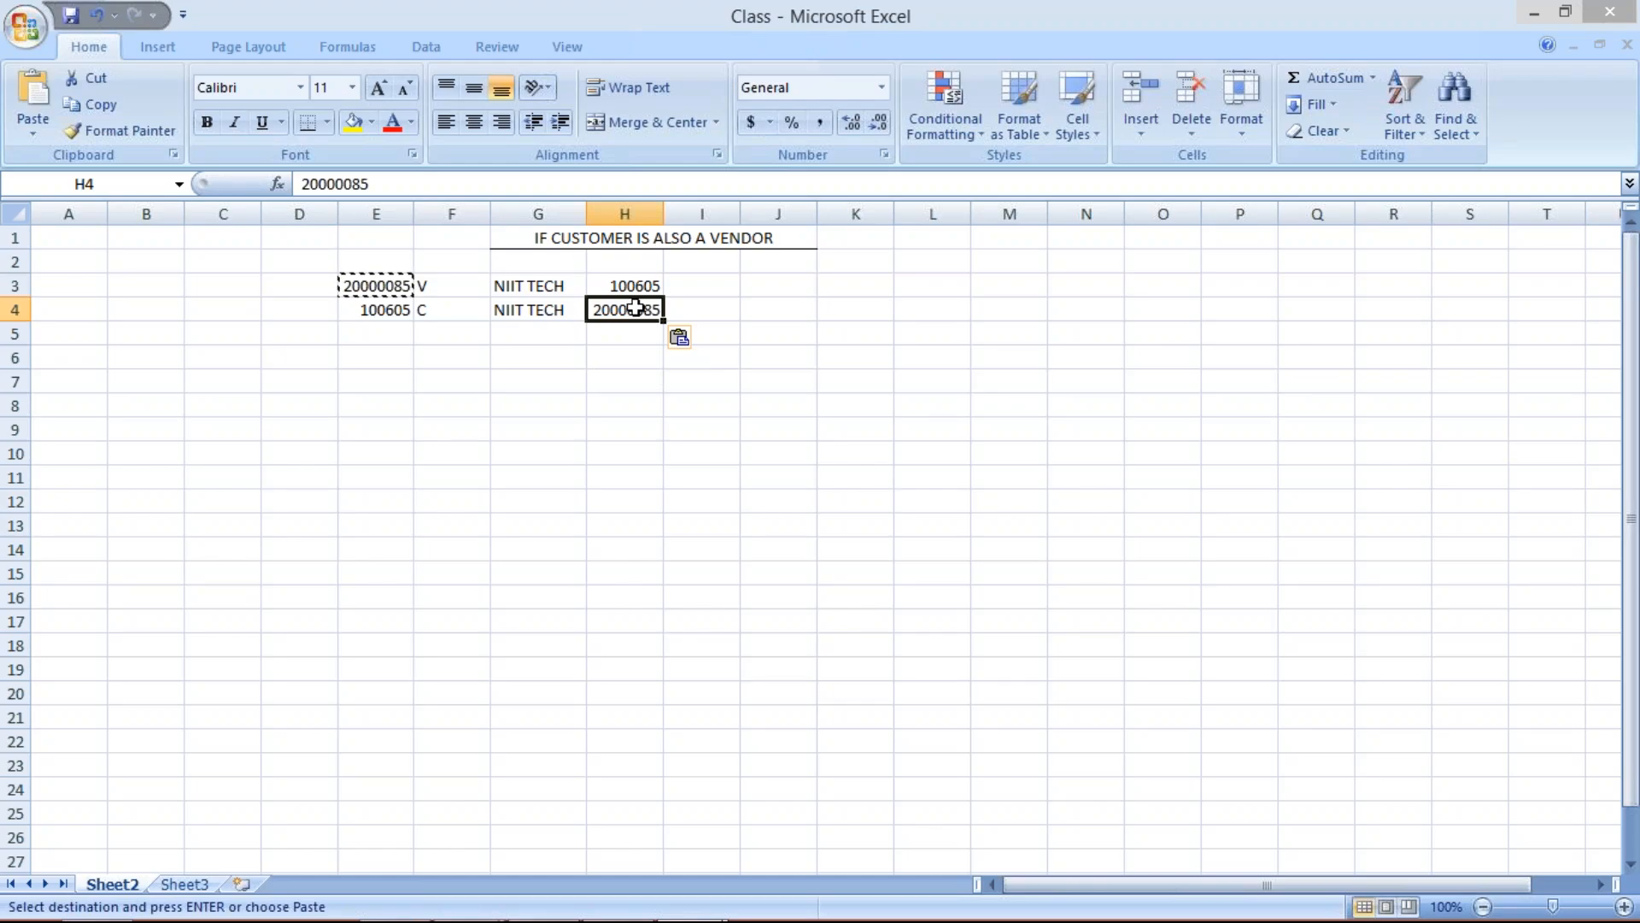
pyautogui.press('Up')
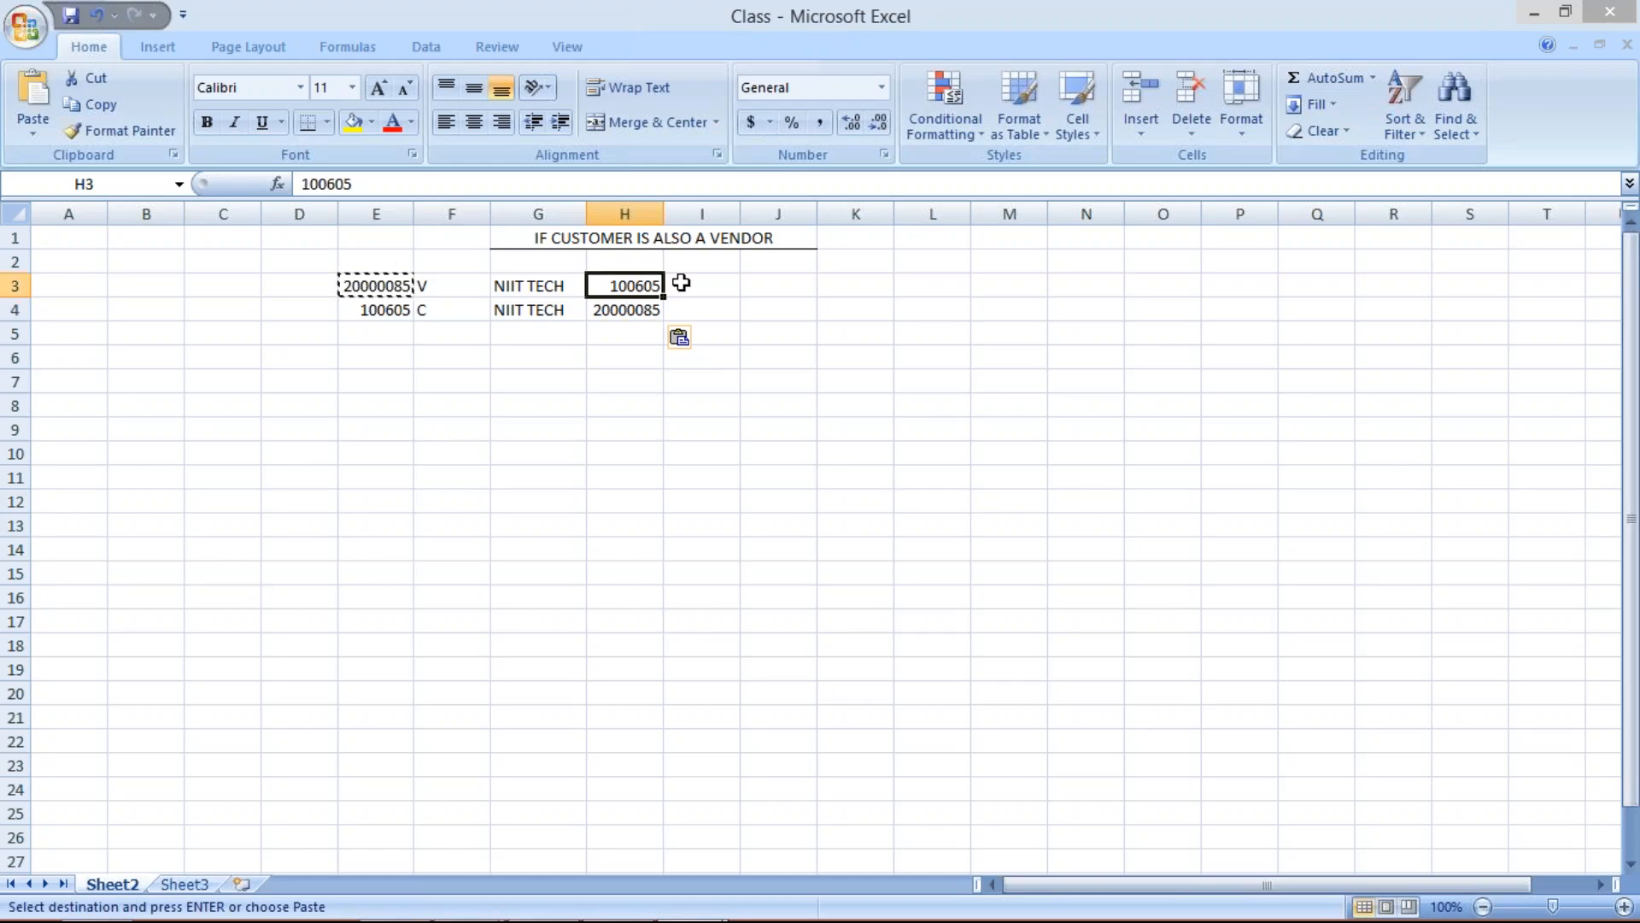
pyautogui.click(718, 286)
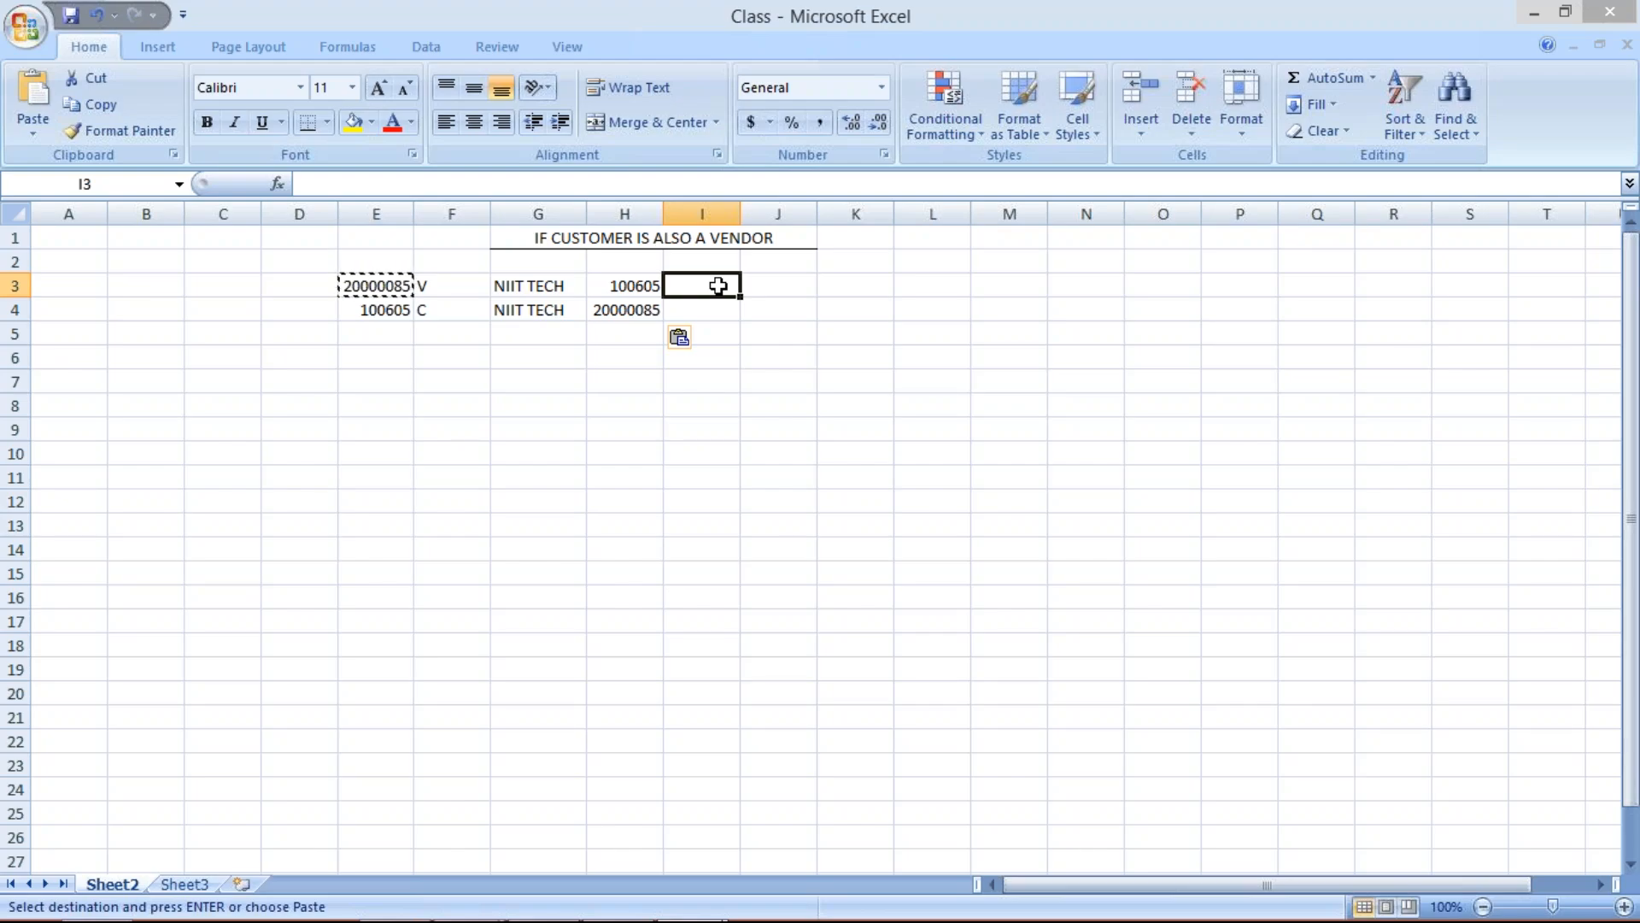
pyautogui.press('Down')
pyautogui.click(708, 283)
pyautogui.click(706, 307)
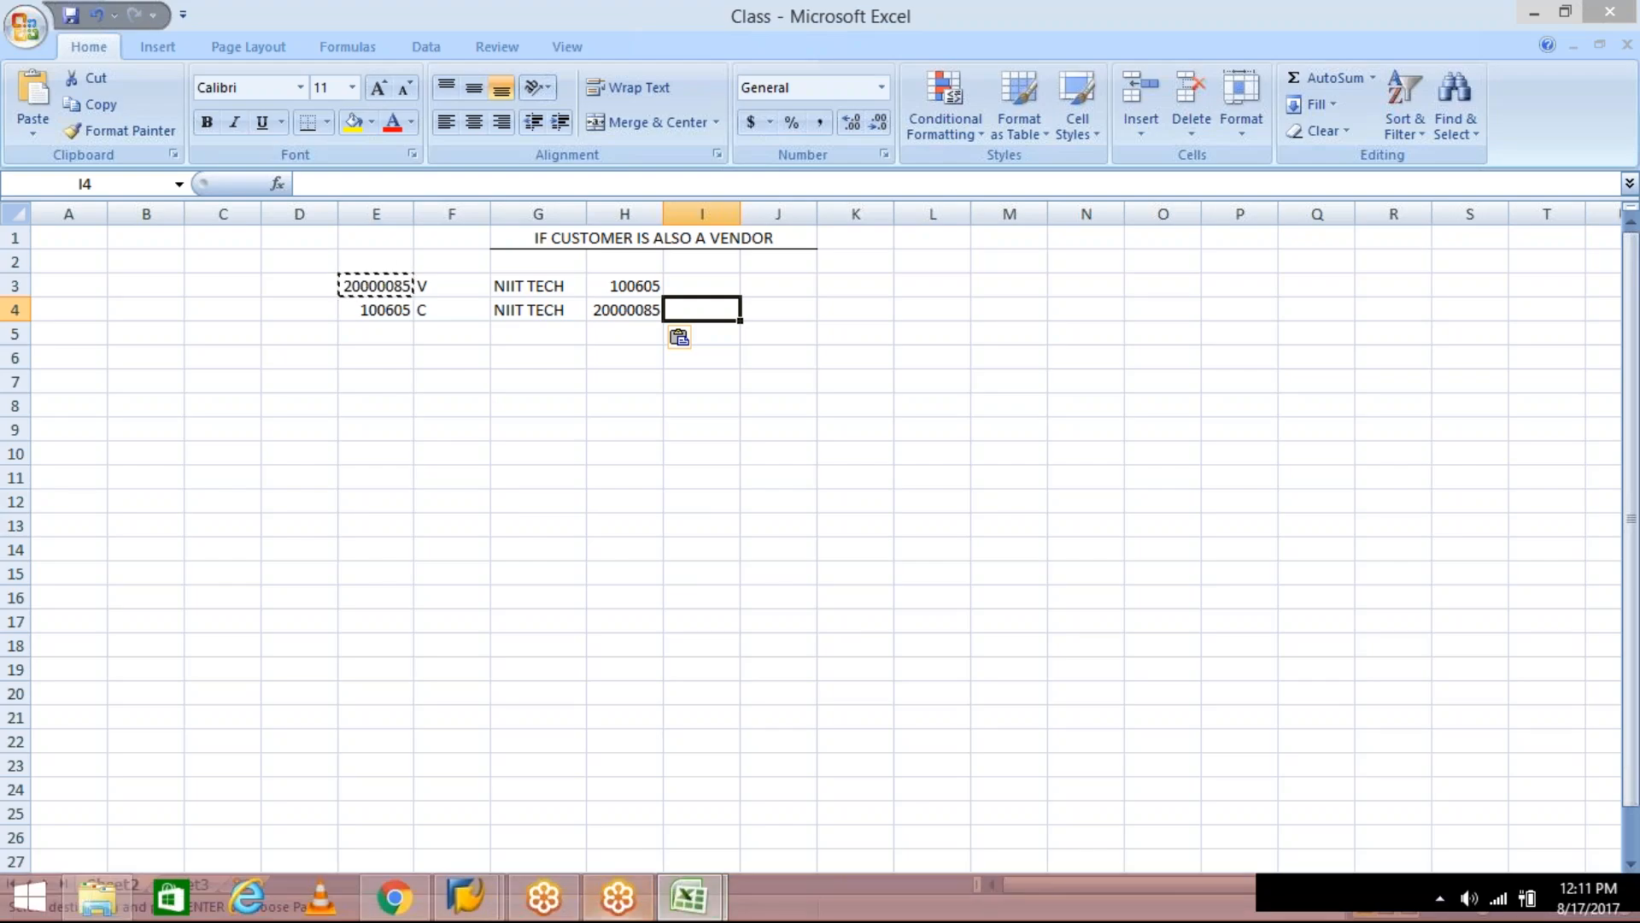
pyautogui.click(706, 280)
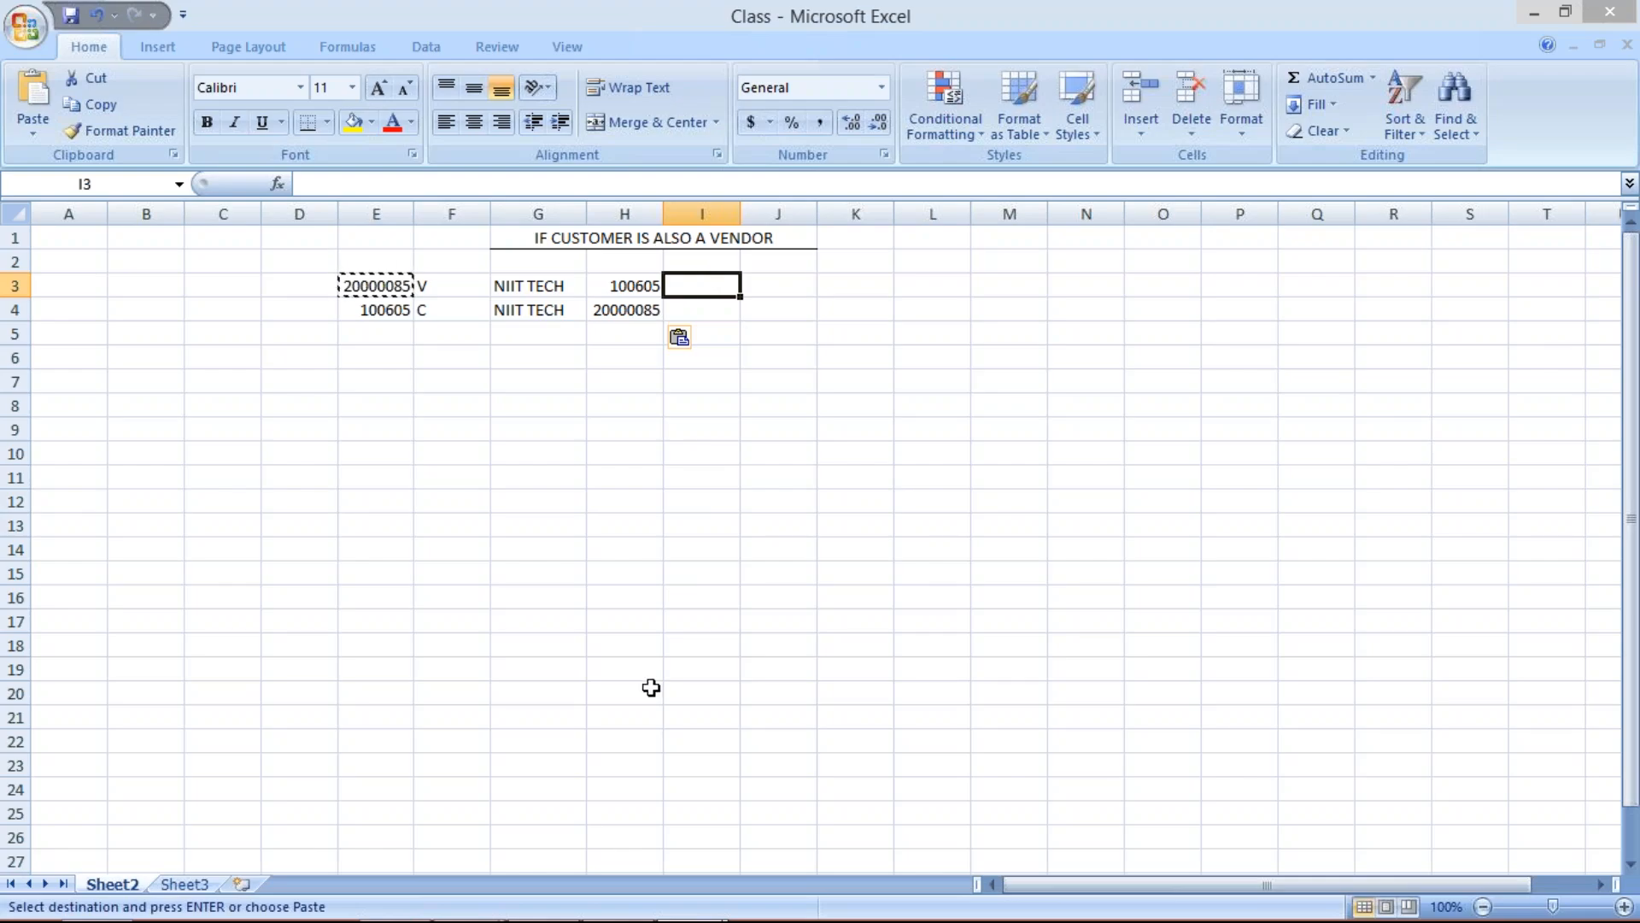
# Step: Switch to SAP, reopen vendor NIIT TECH., and review its Customer reference and the clearing setting in its payment transactions
pyautogui.click(469, 910)
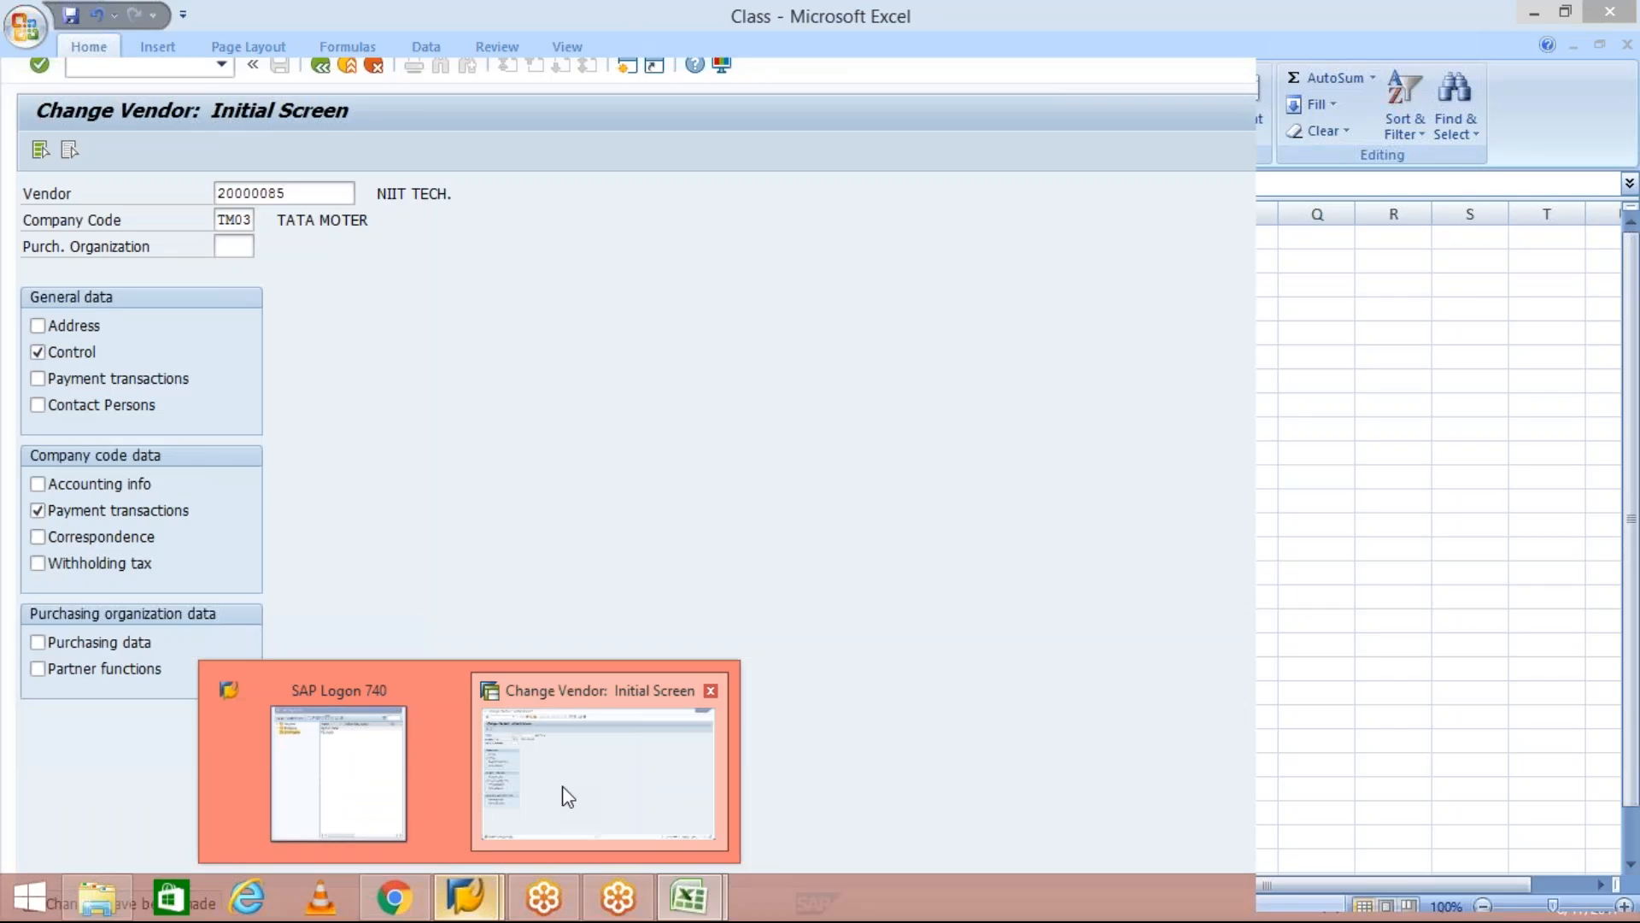
pyautogui.click(568, 796)
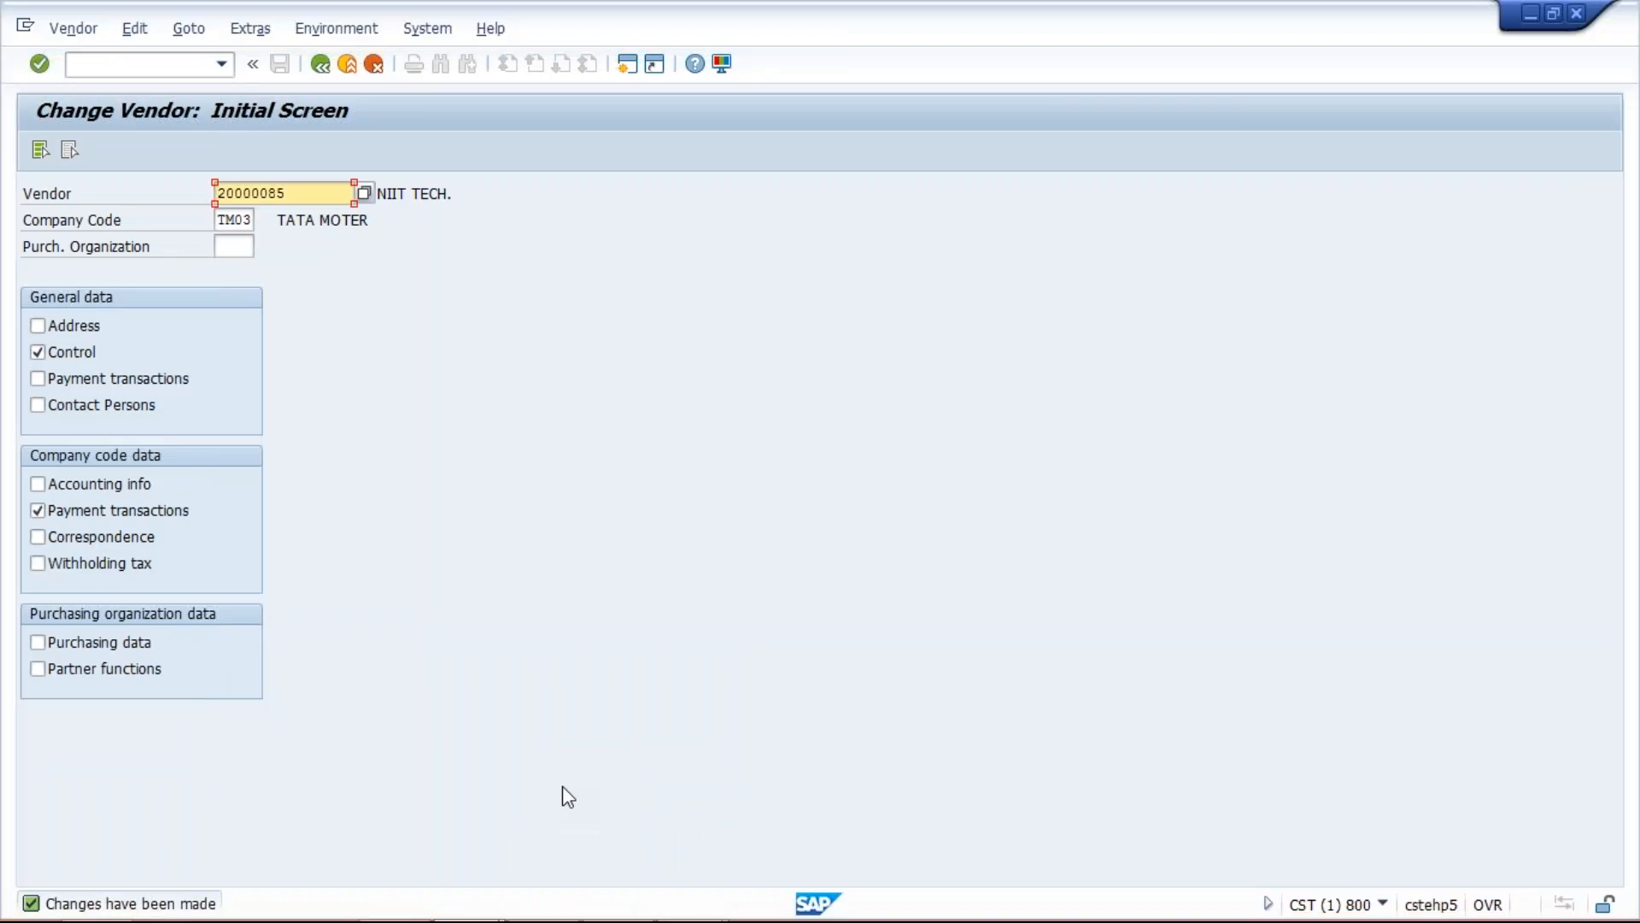
pyautogui.press('Return')
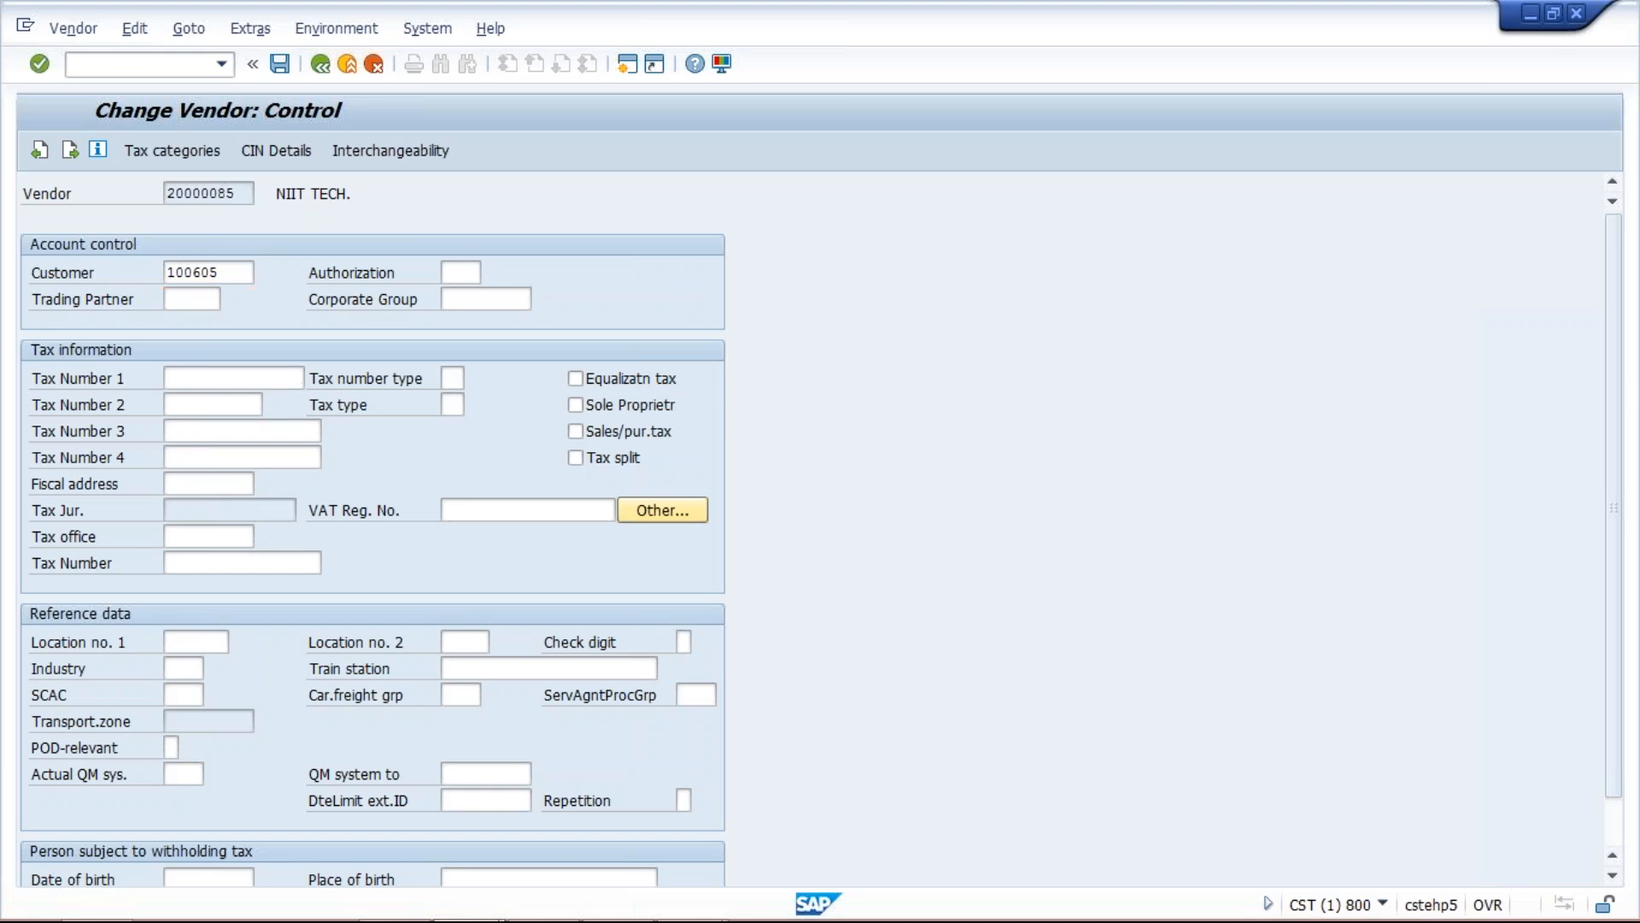
pyautogui.press('Return')
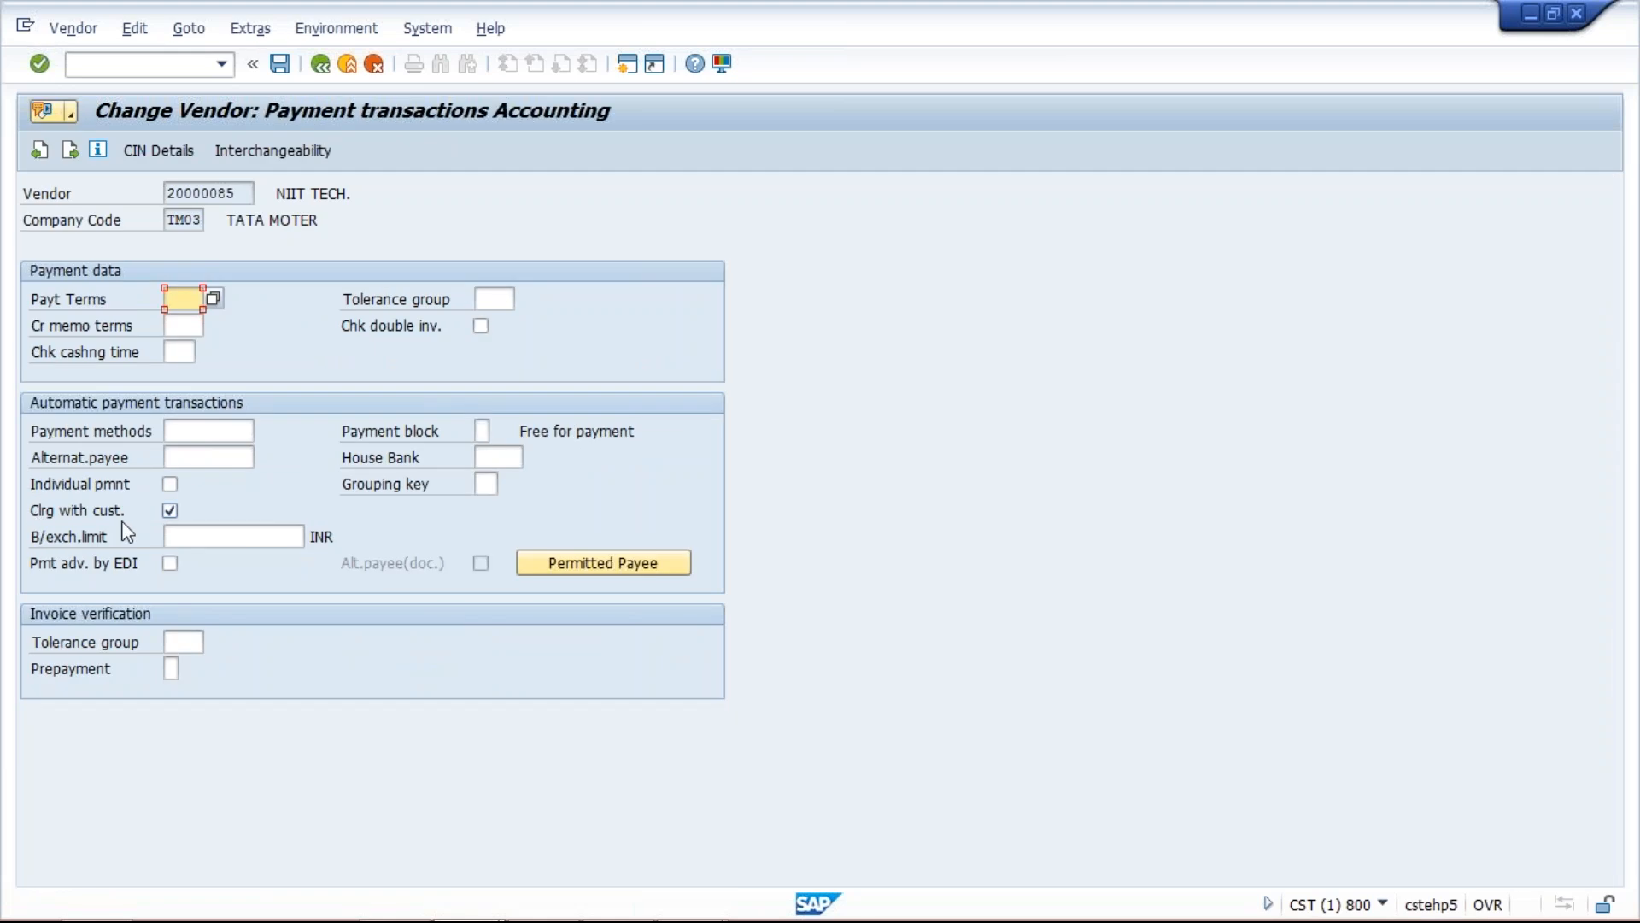
# Step: Switch to the Class workbook and enter 1000 in I3 for the vendor row and 1500 in I4 for the customer row
pyautogui.moveTo(522, 893)
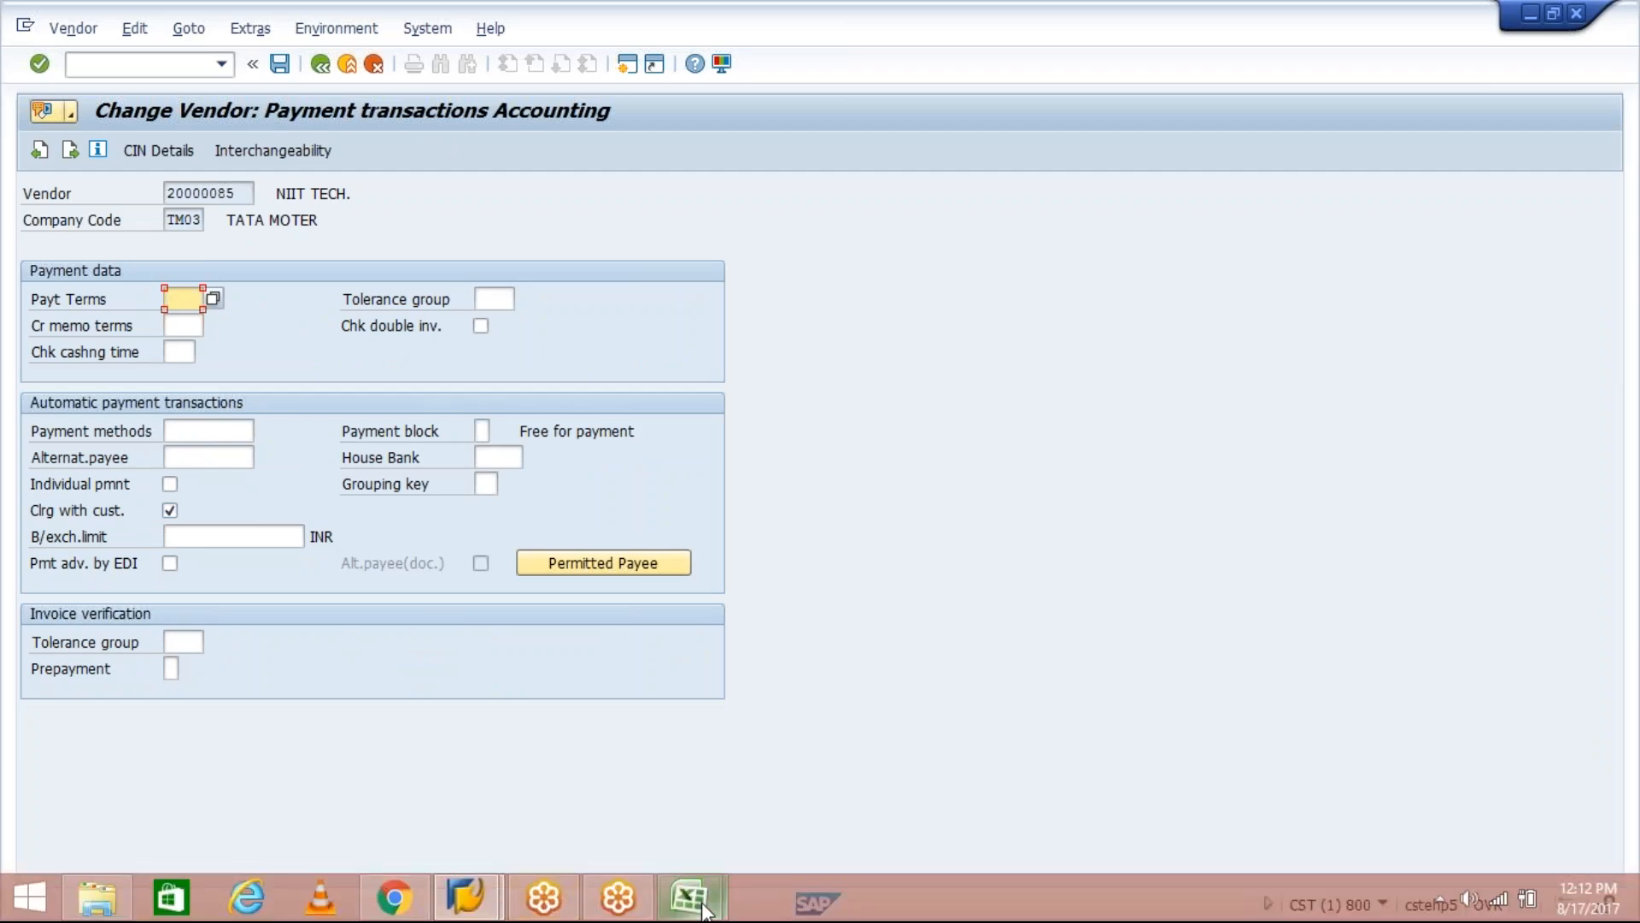
pyautogui.moveTo(706, 907)
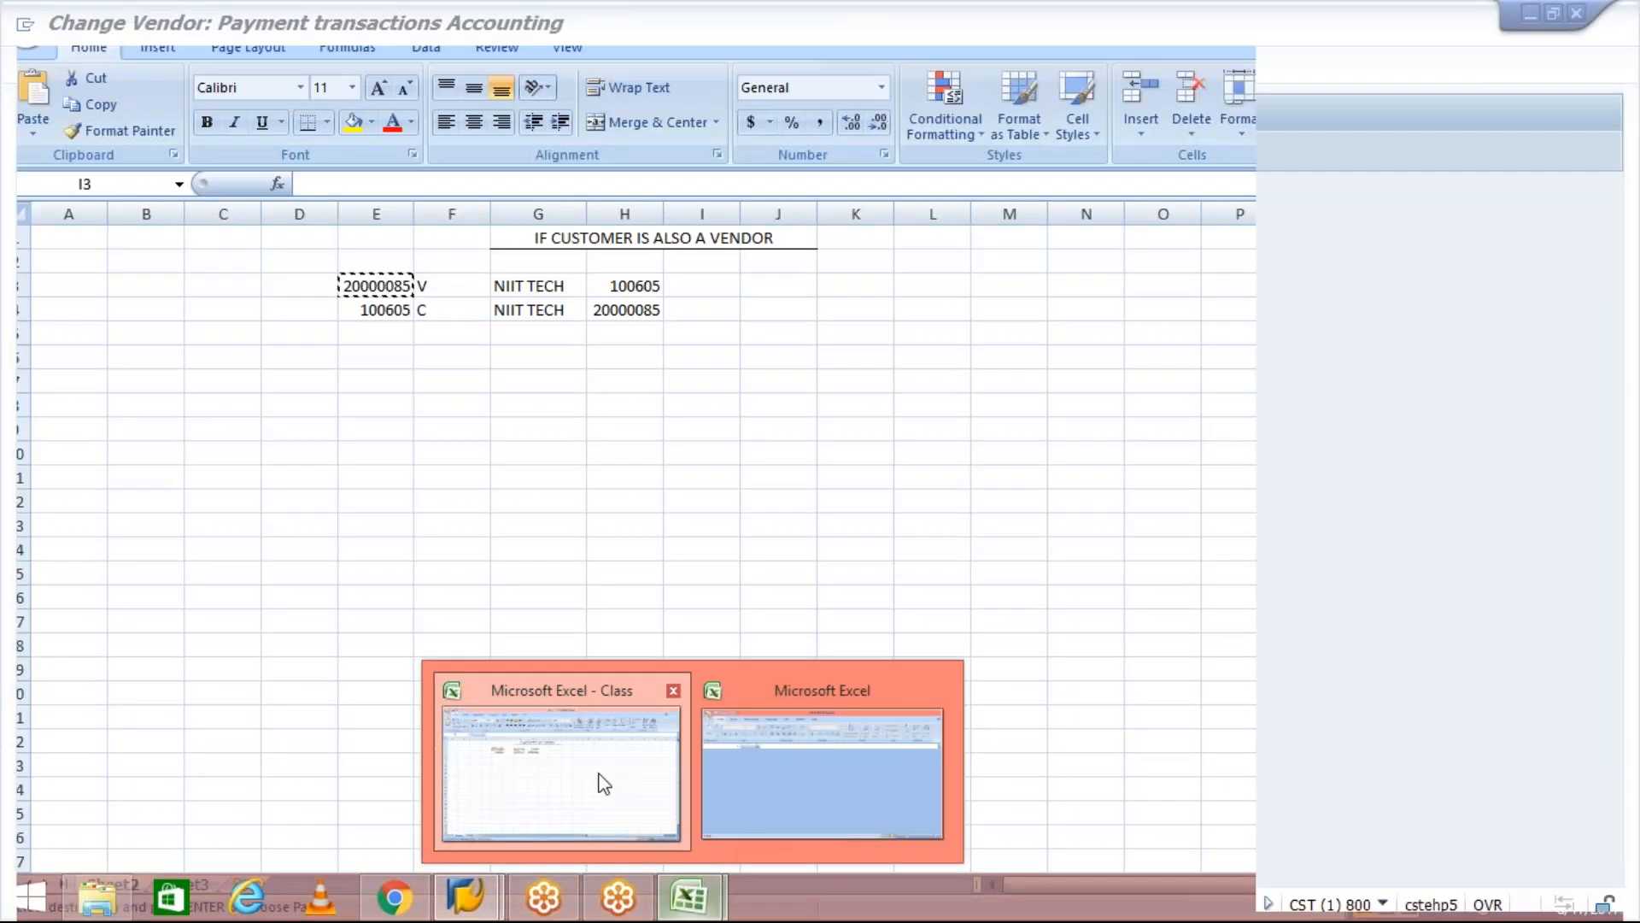
pyautogui.click(600, 780)
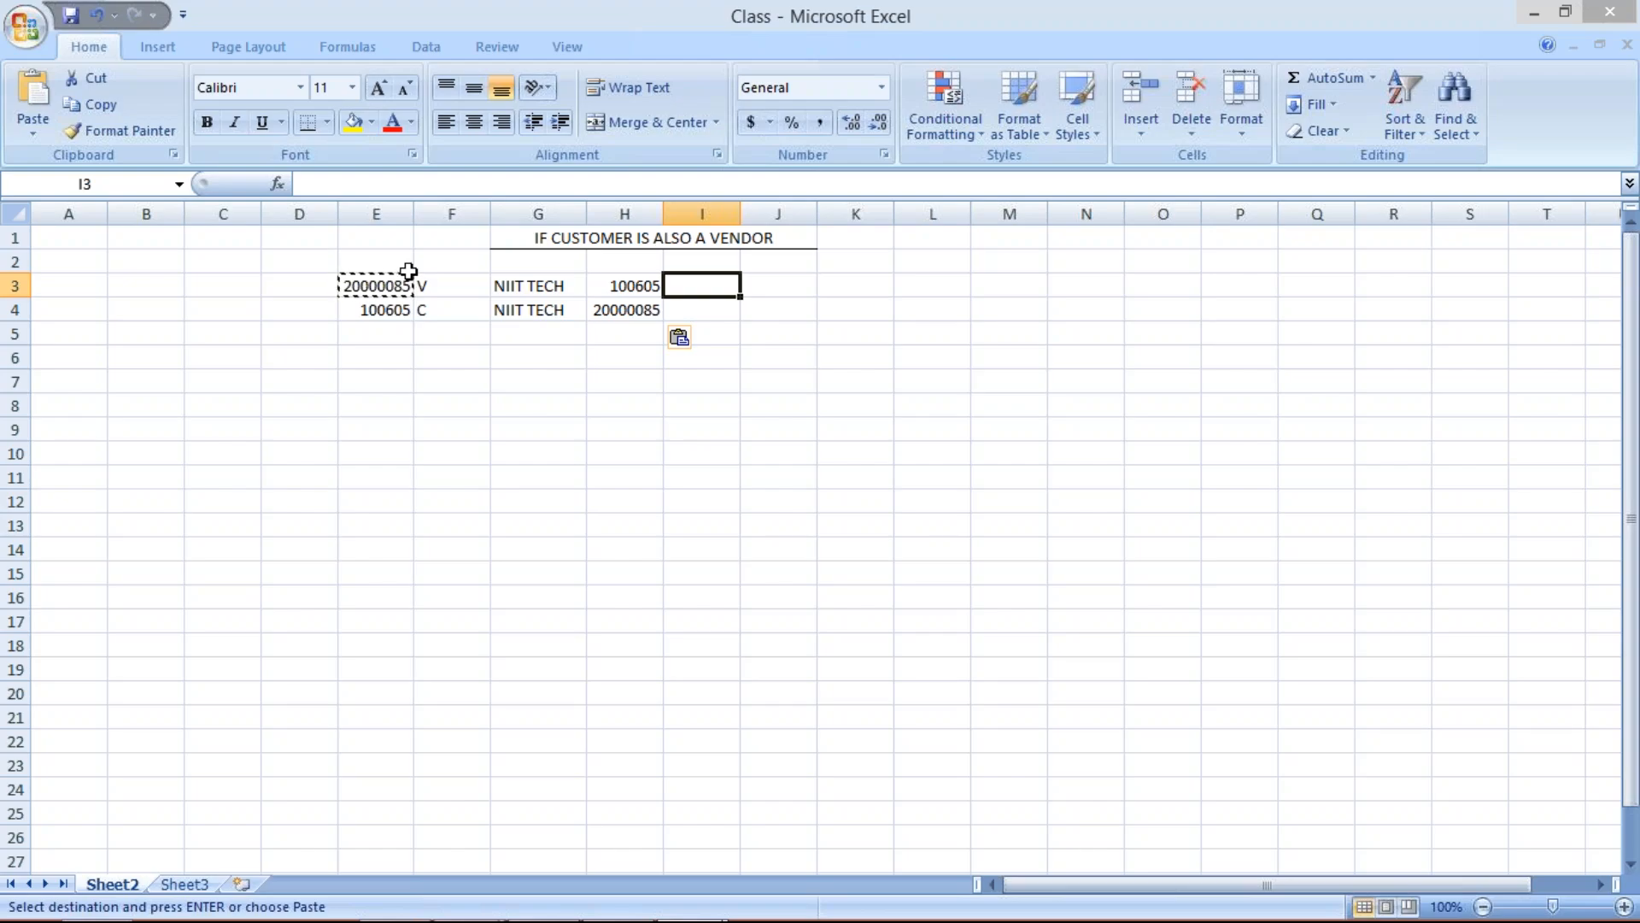
pyautogui.click(634, 282)
pyautogui.click(698, 280)
pyautogui.write('1000')
pyautogui.press('Return')
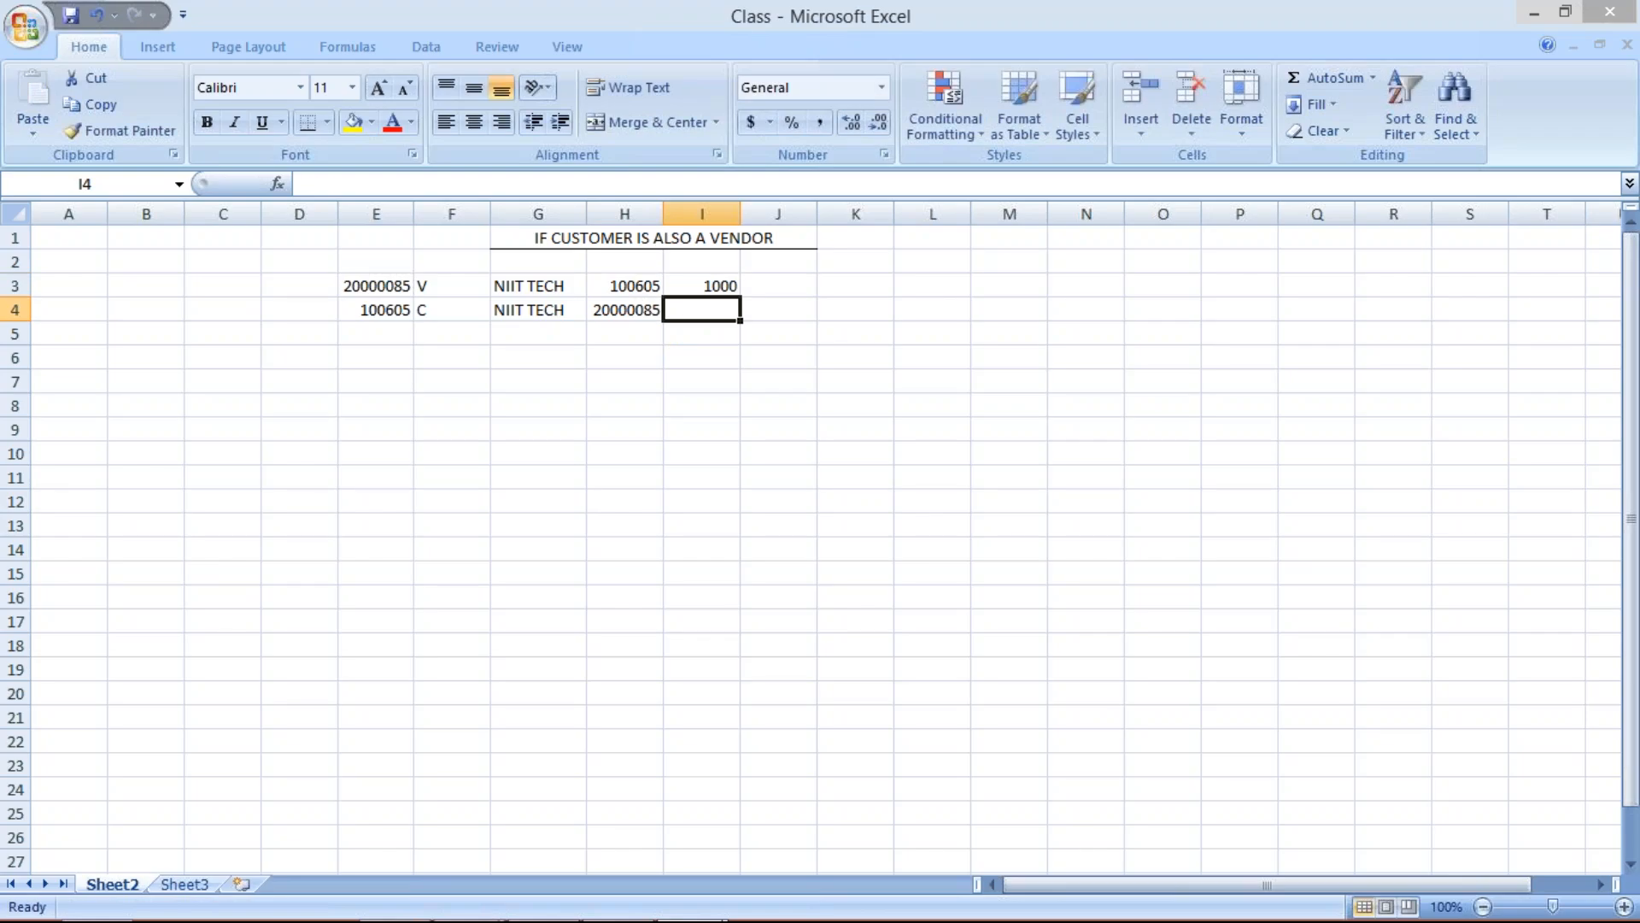
pyautogui.write('1500')
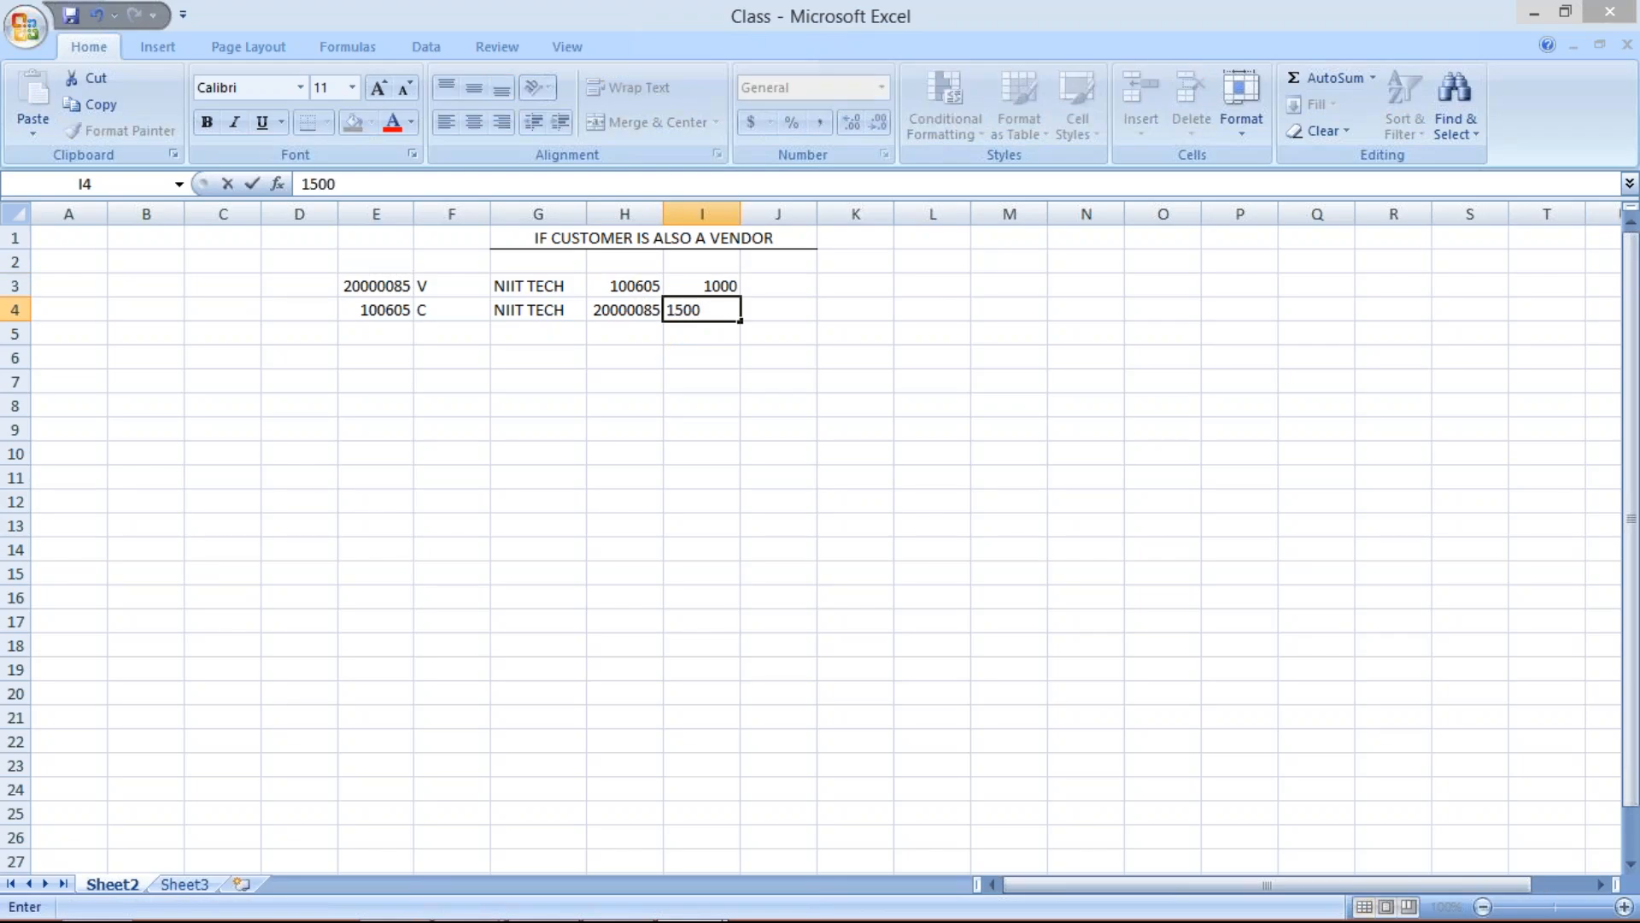
pyautogui.press('Return')
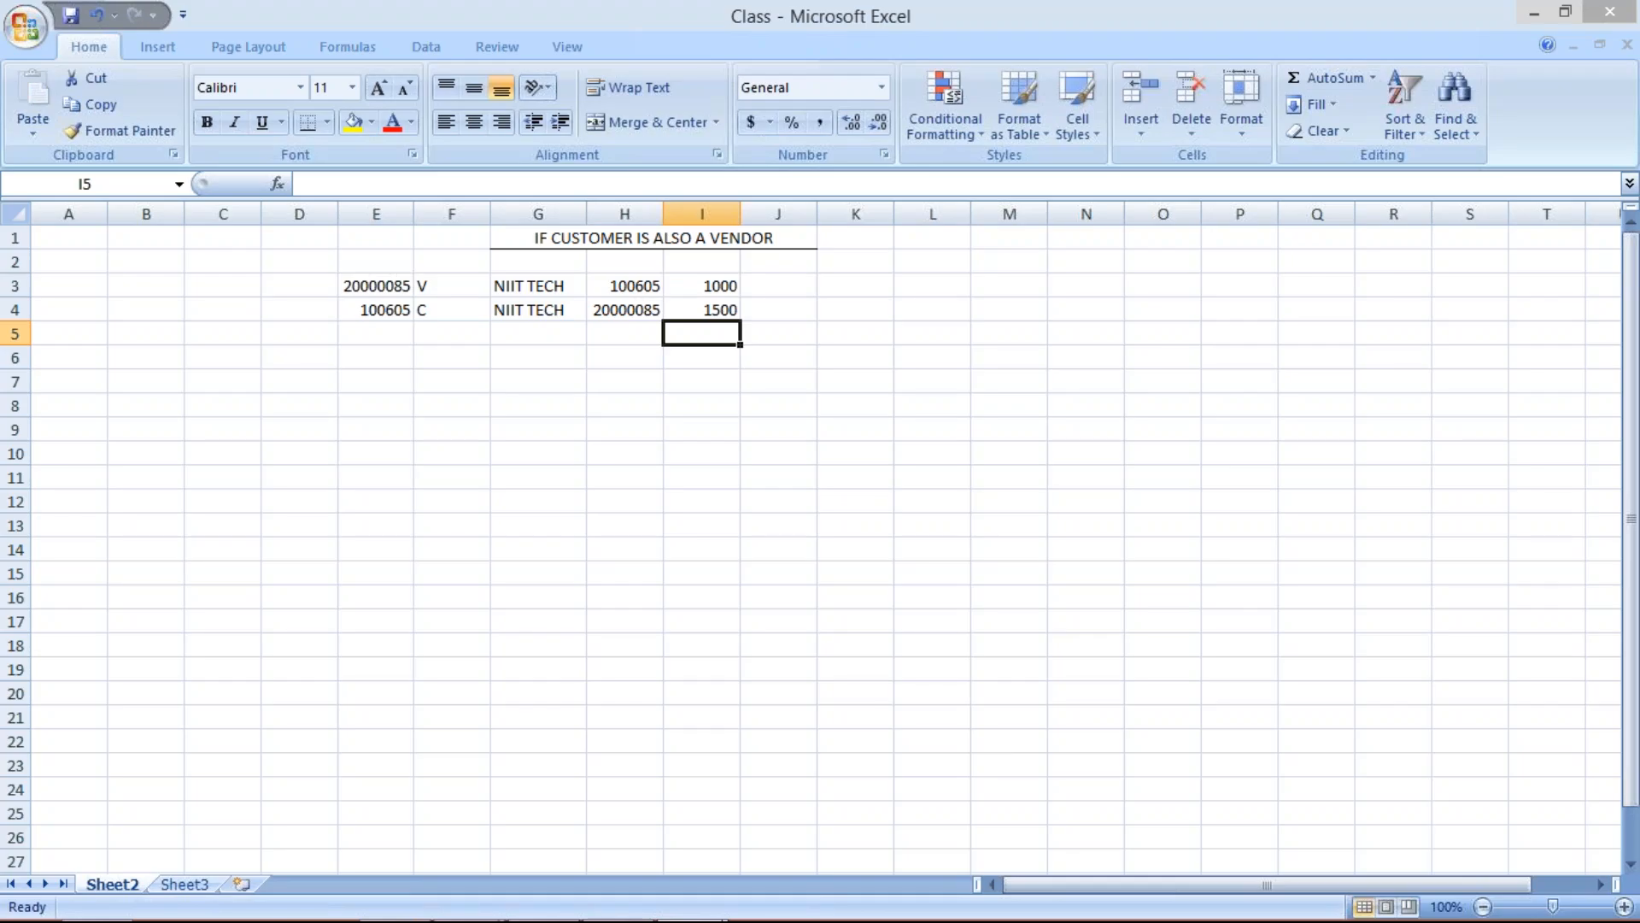
pyautogui.click(729, 284)
pyautogui.click(715, 317)
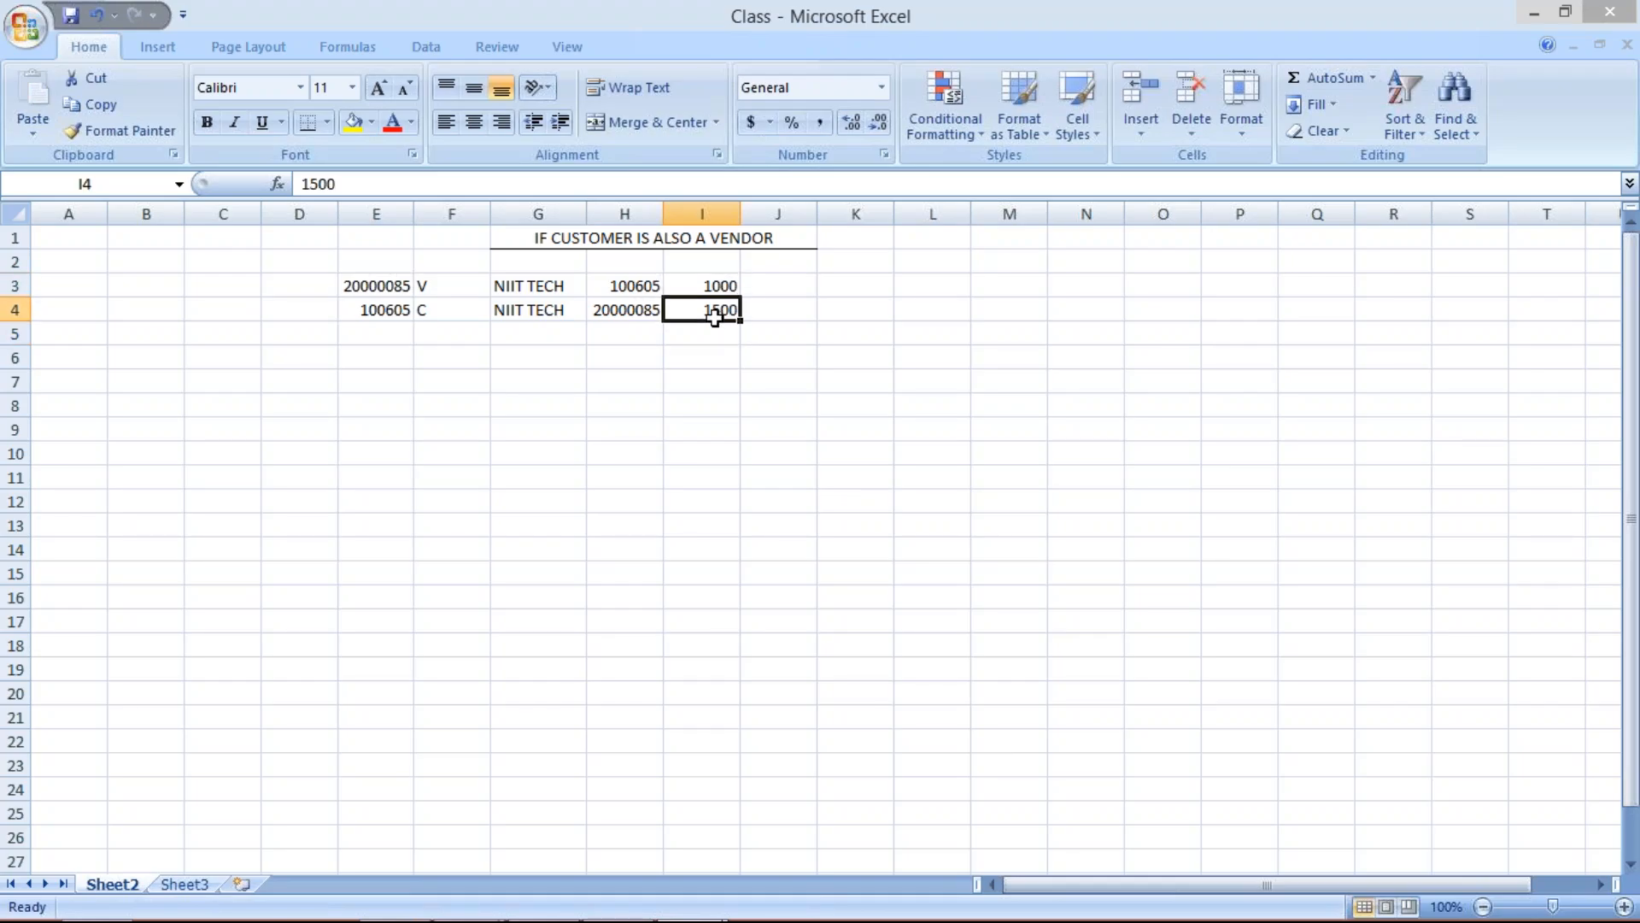
# Step: Switch to SAP, open vendor invoice entry FB60 in a new session, and set the company code to TM03
pyautogui.click(469, 905)
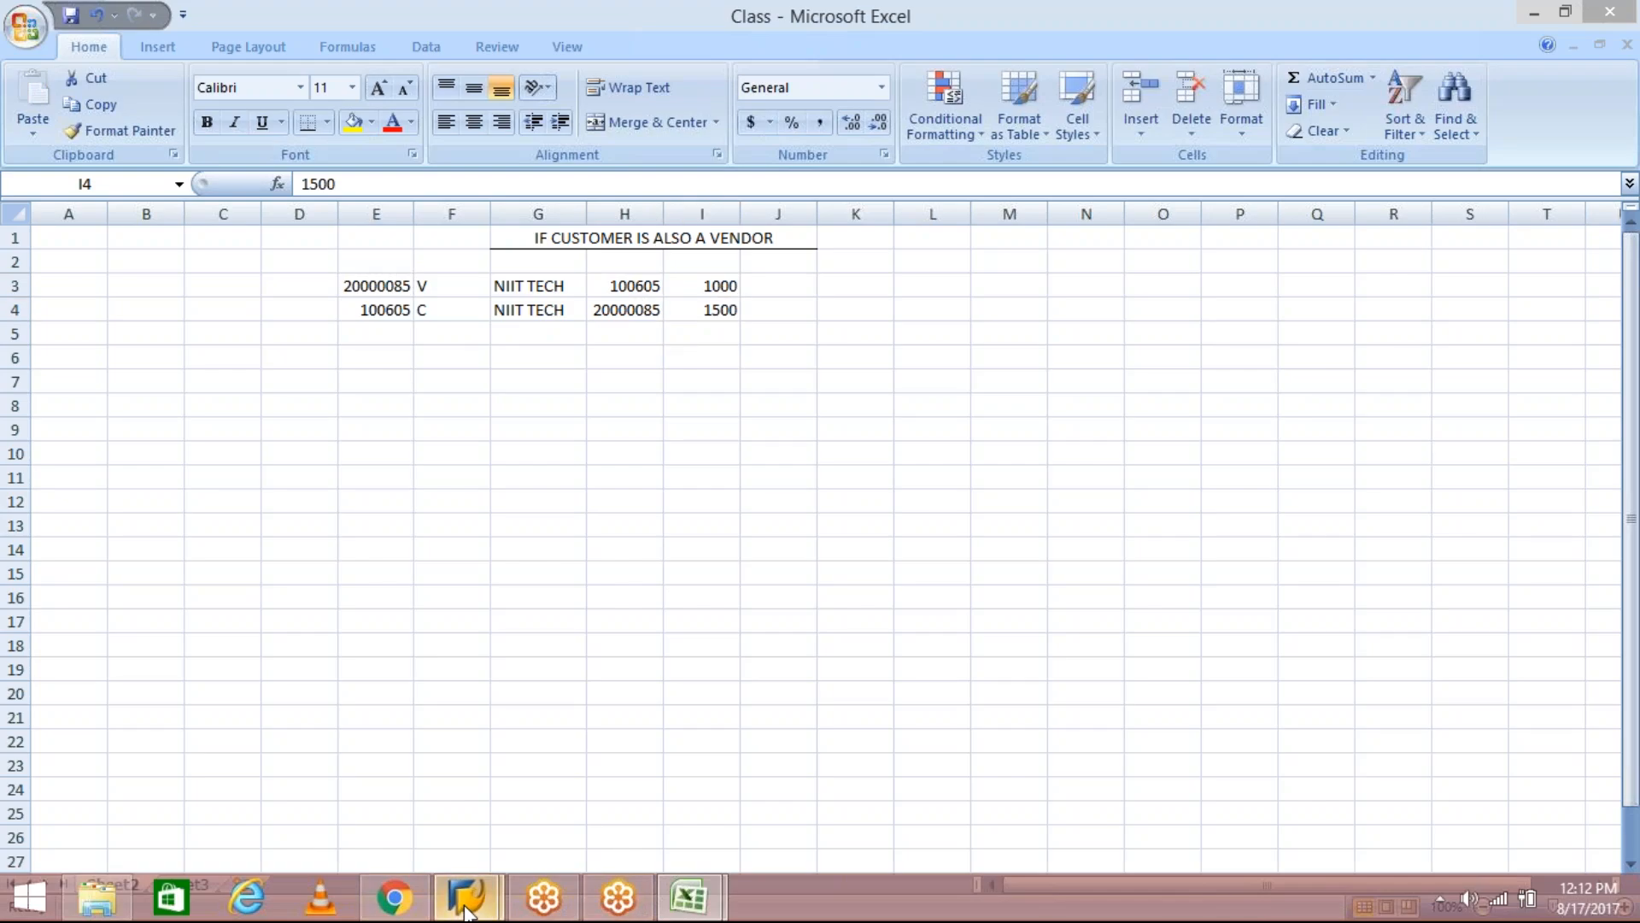
pyautogui.click(569, 825)
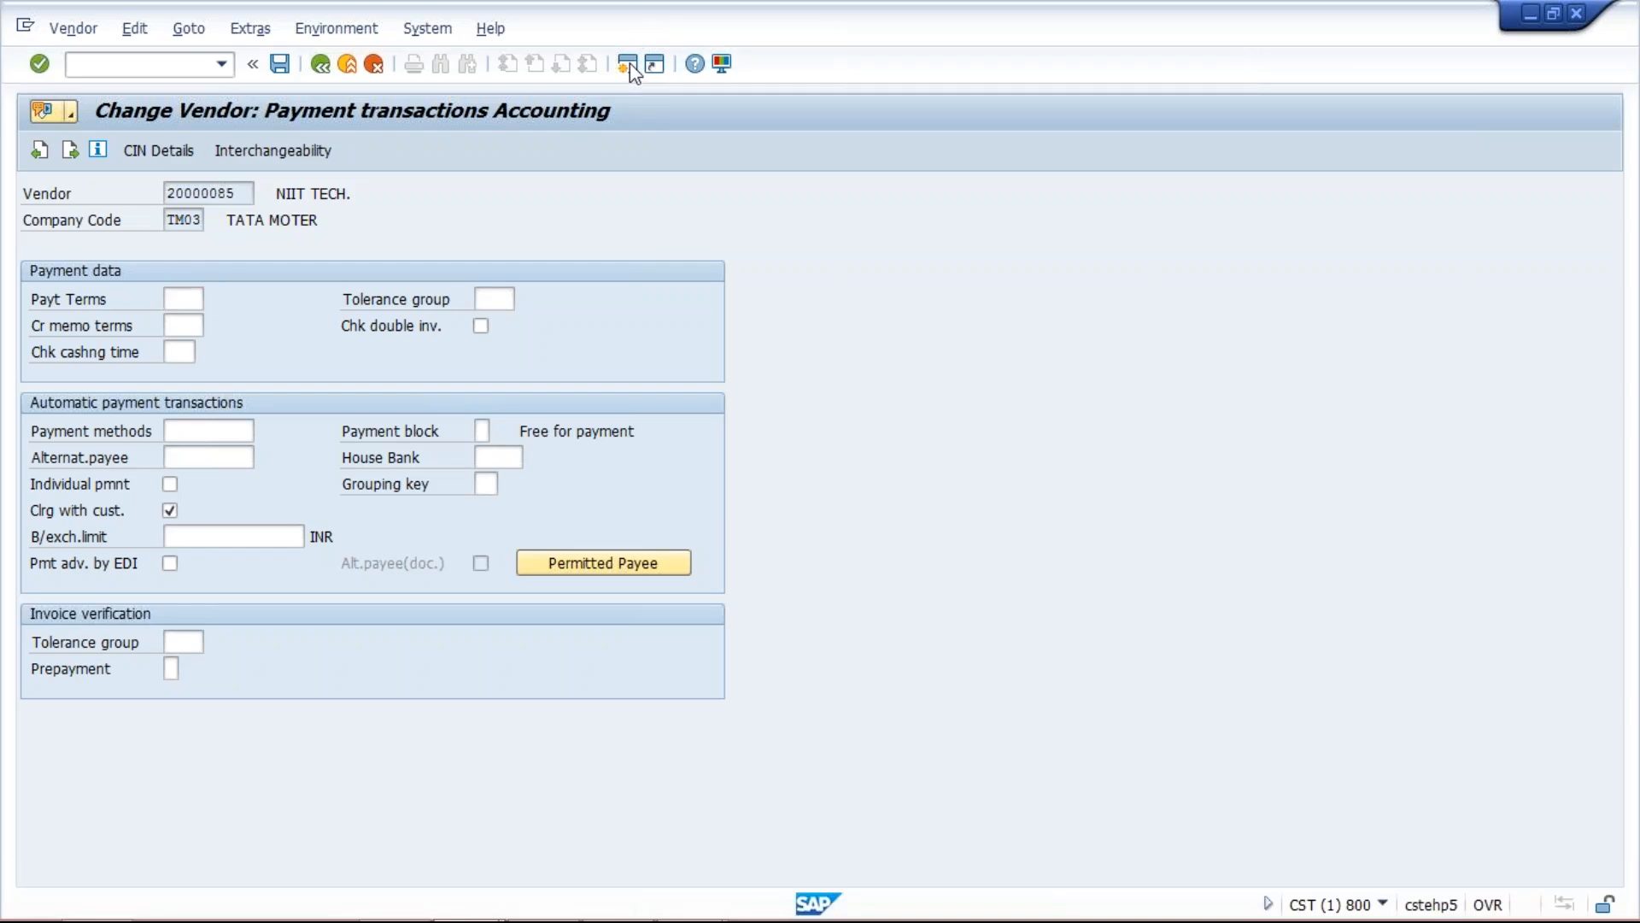
pyautogui.click(628, 64)
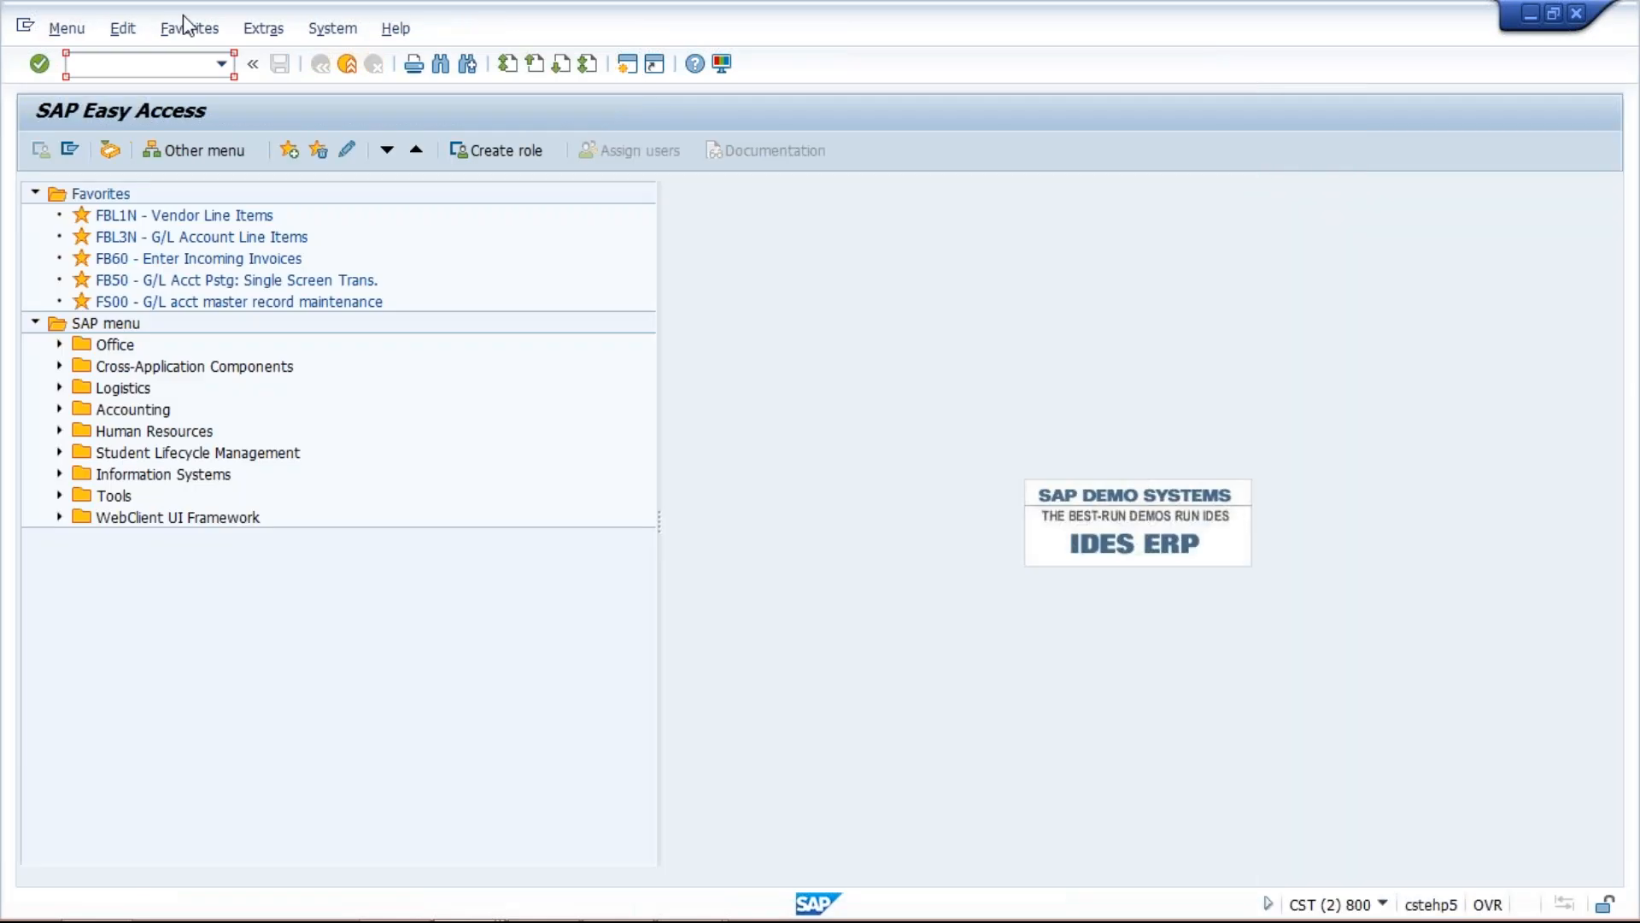
pyautogui.write('FB60')
pyautogui.press('Return')
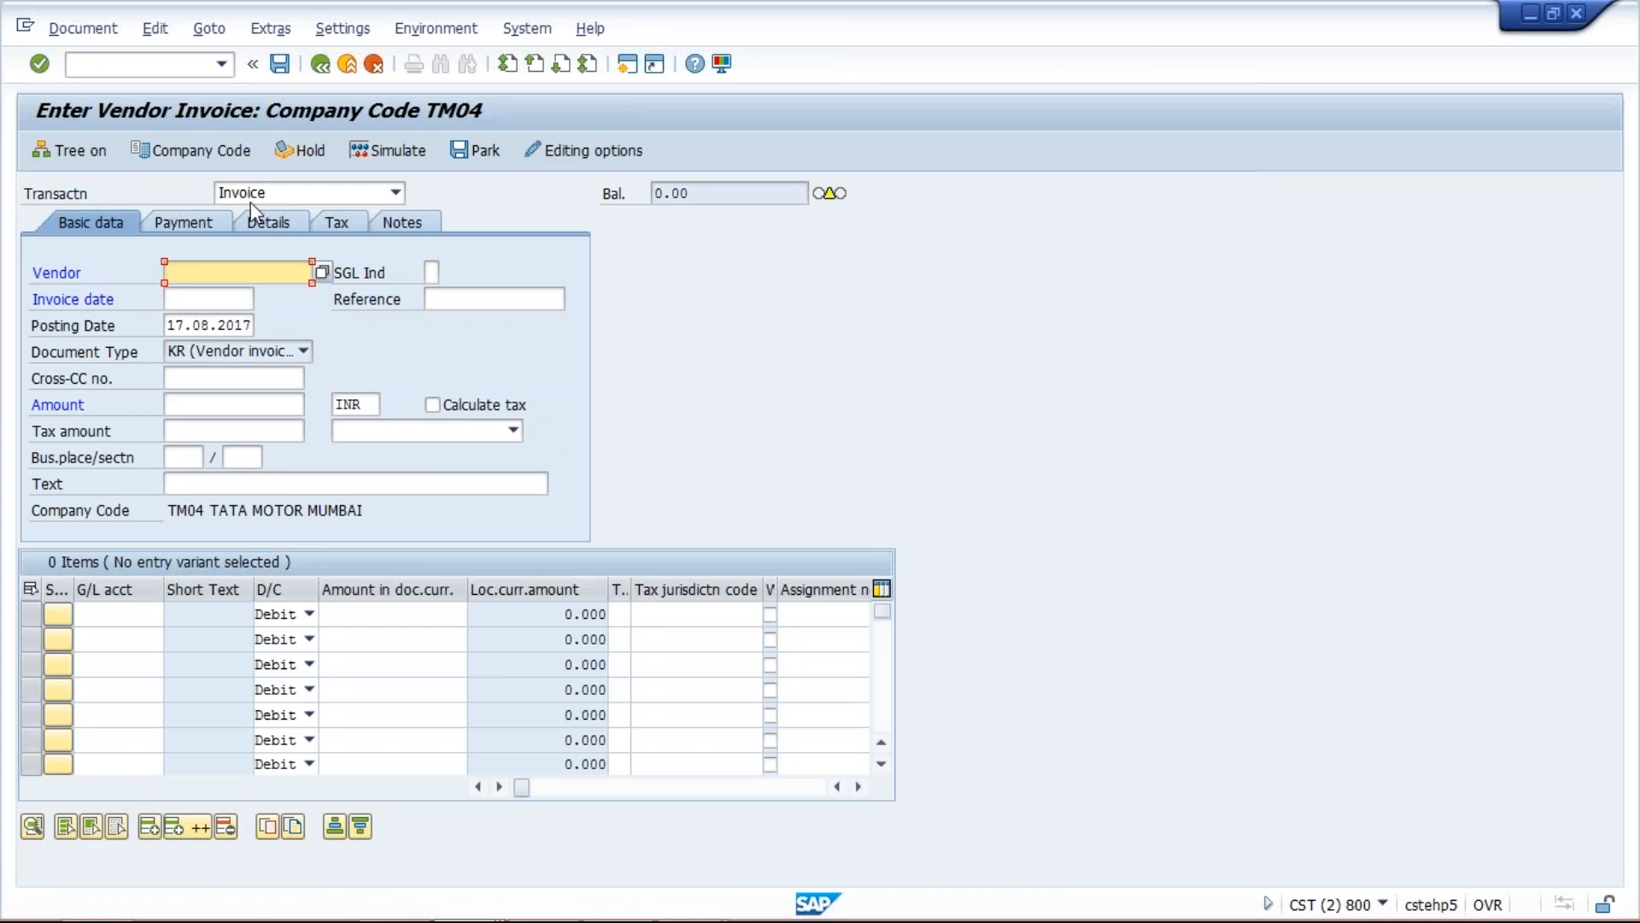
pyautogui.click(213, 149)
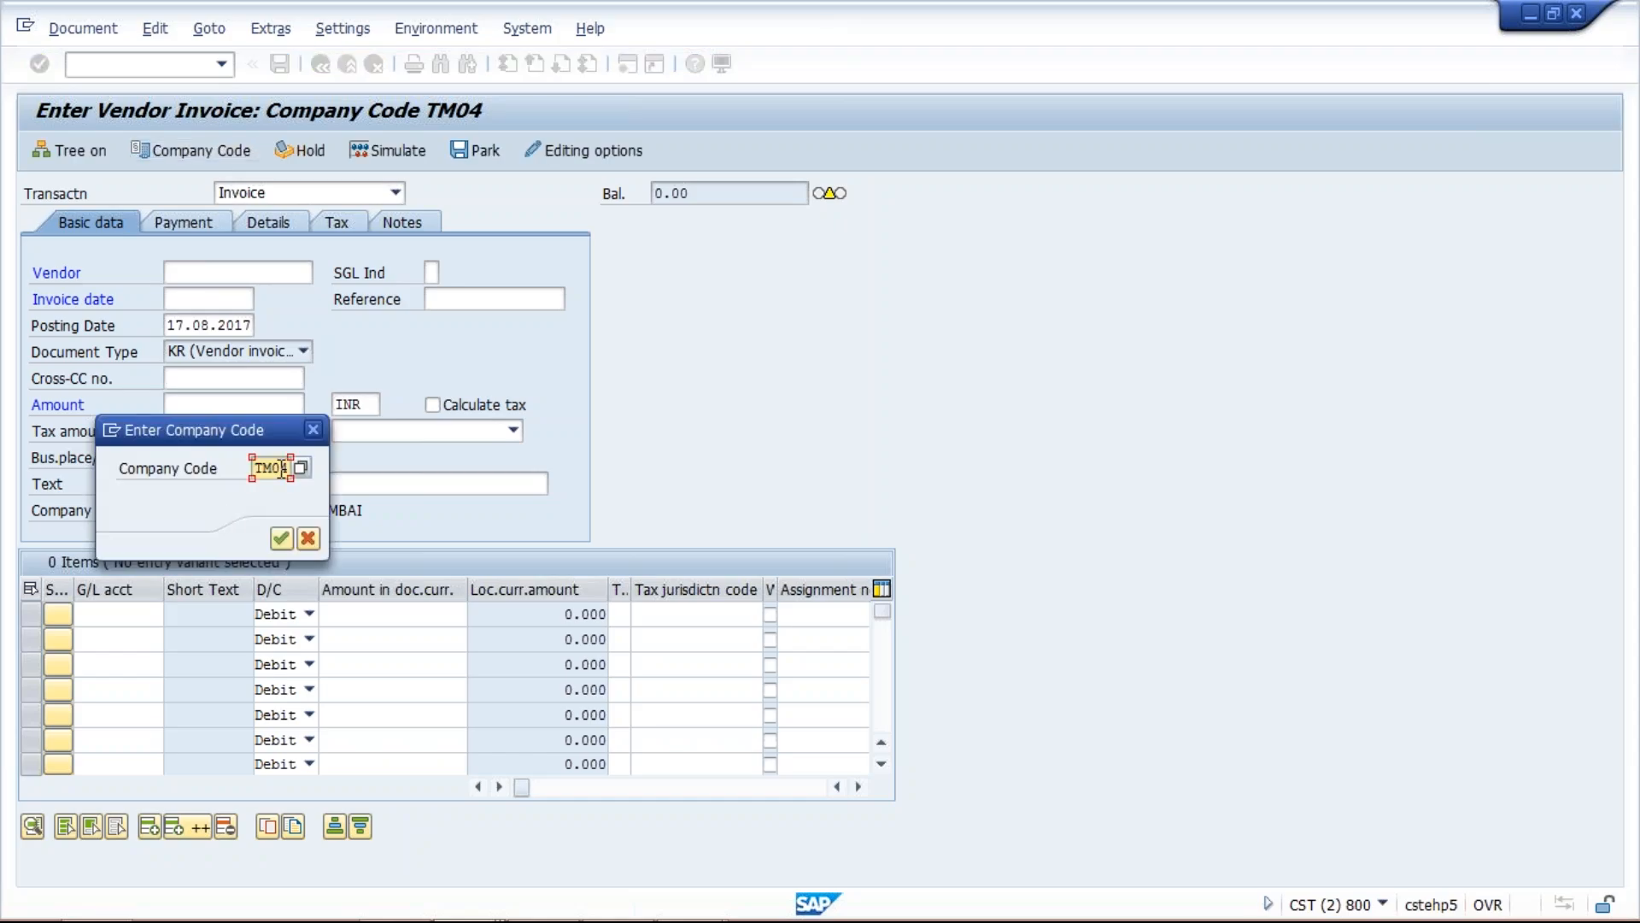
pyautogui.write('3')
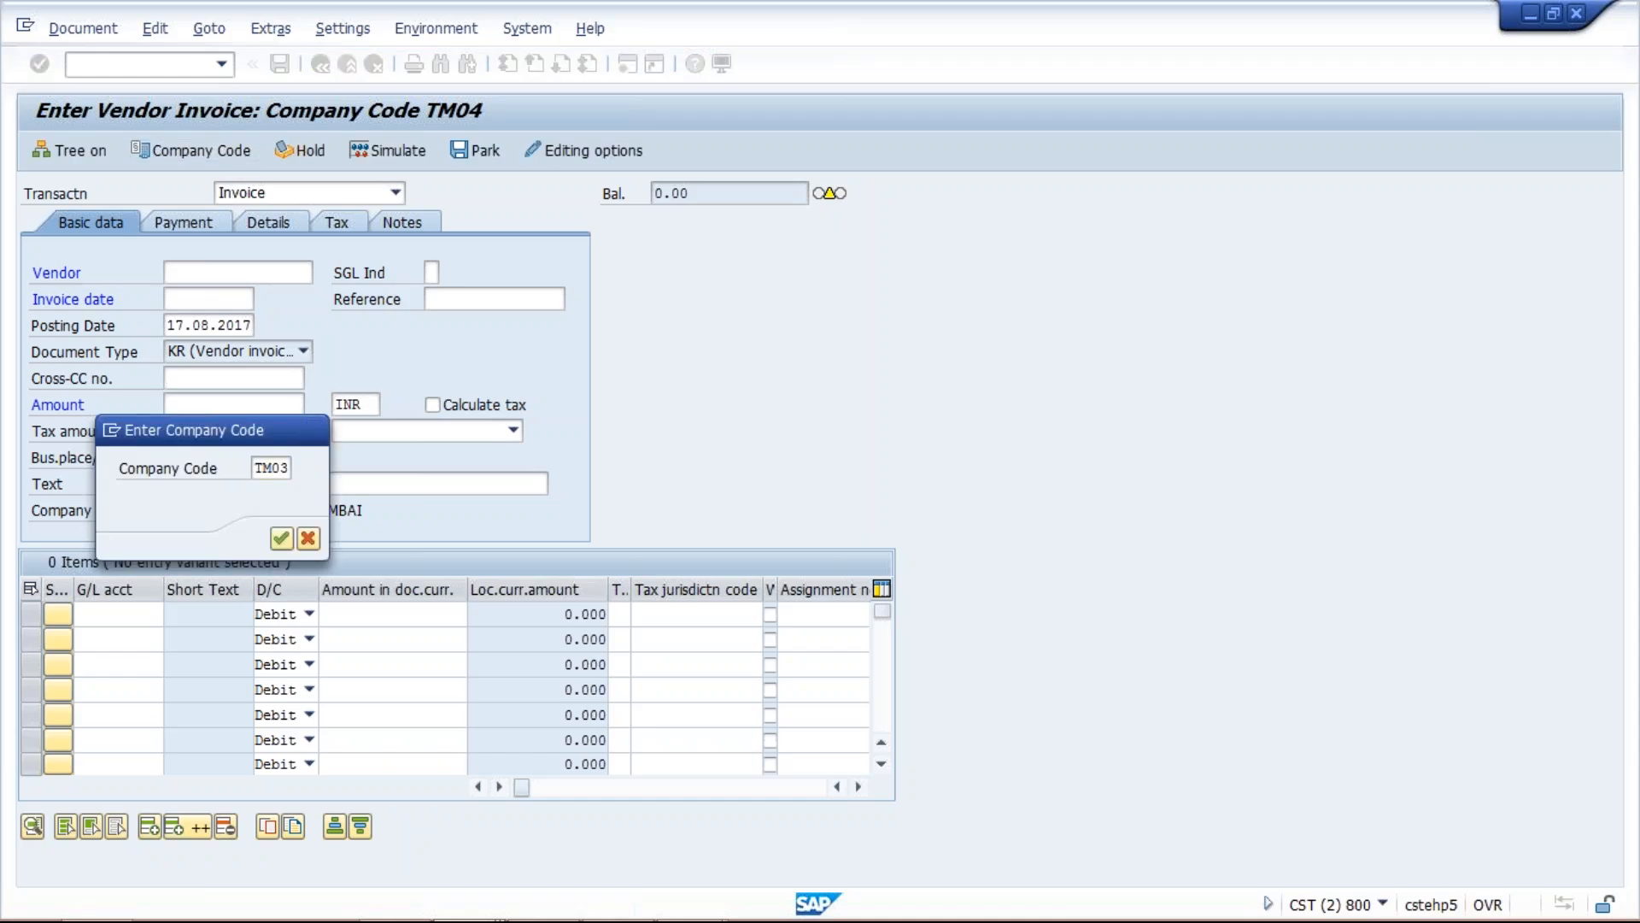
pyautogui.press('Return')
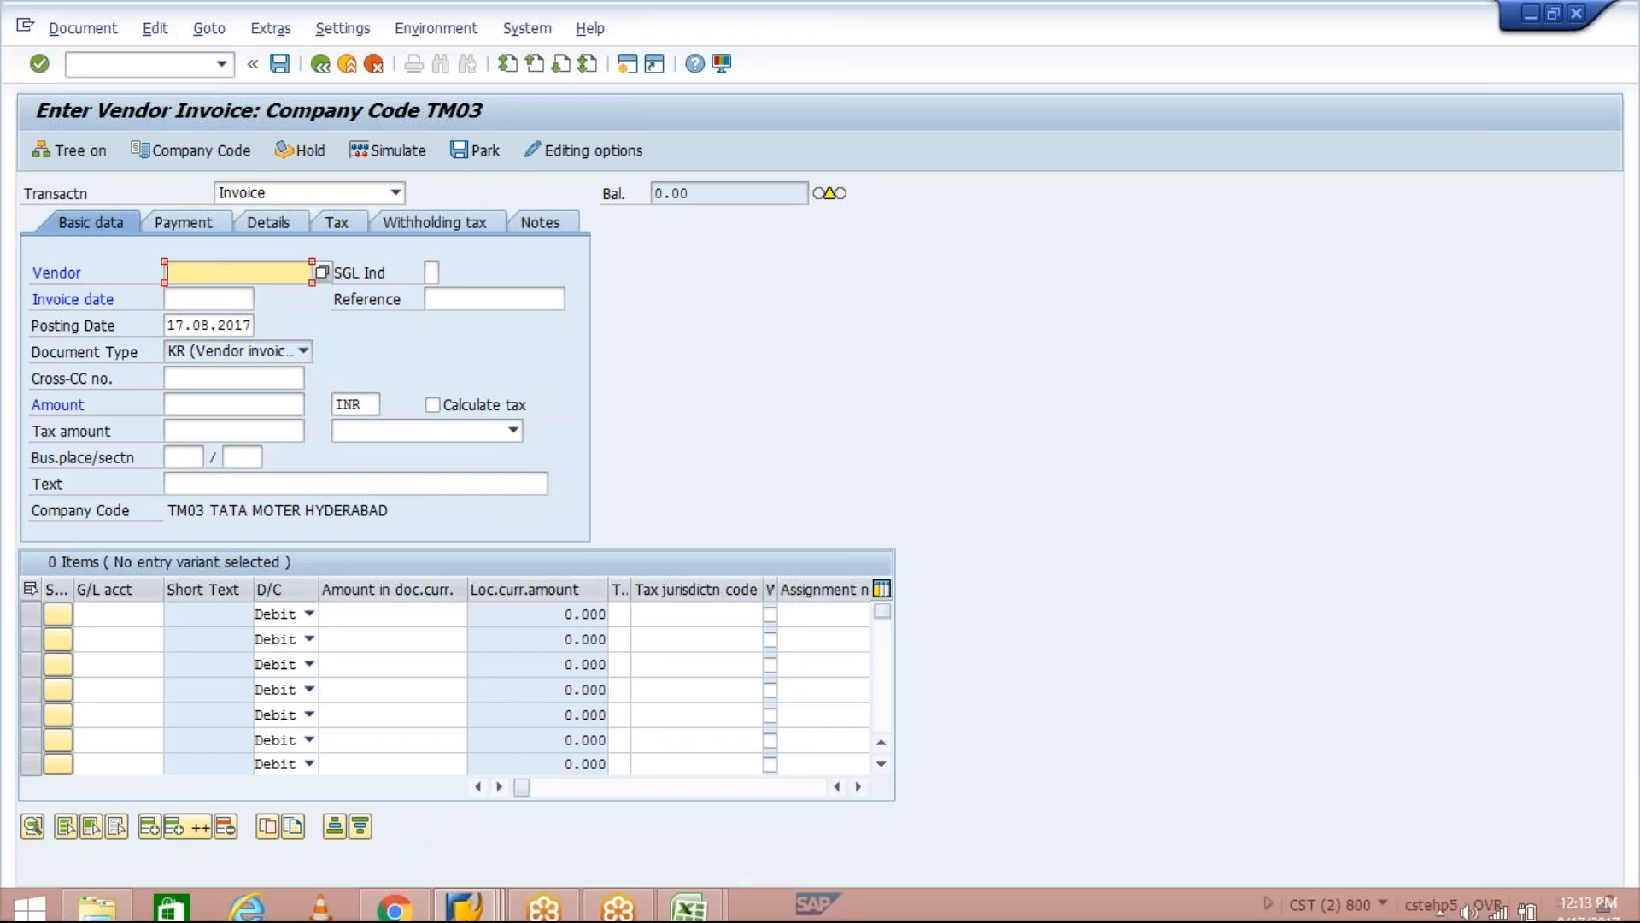
# Step: Copy the vendor number from E3 of the Class workbook into the Vendor field of the SAP invoice
pyautogui.click(689, 897)
pyautogui.click(560, 769)
pyautogui.click(380, 286)
pyautogui.hotkey('ctrl', 'c')
pyautogui.hotkey('alt', 'Tab')
pyautogui.click(280, 273)
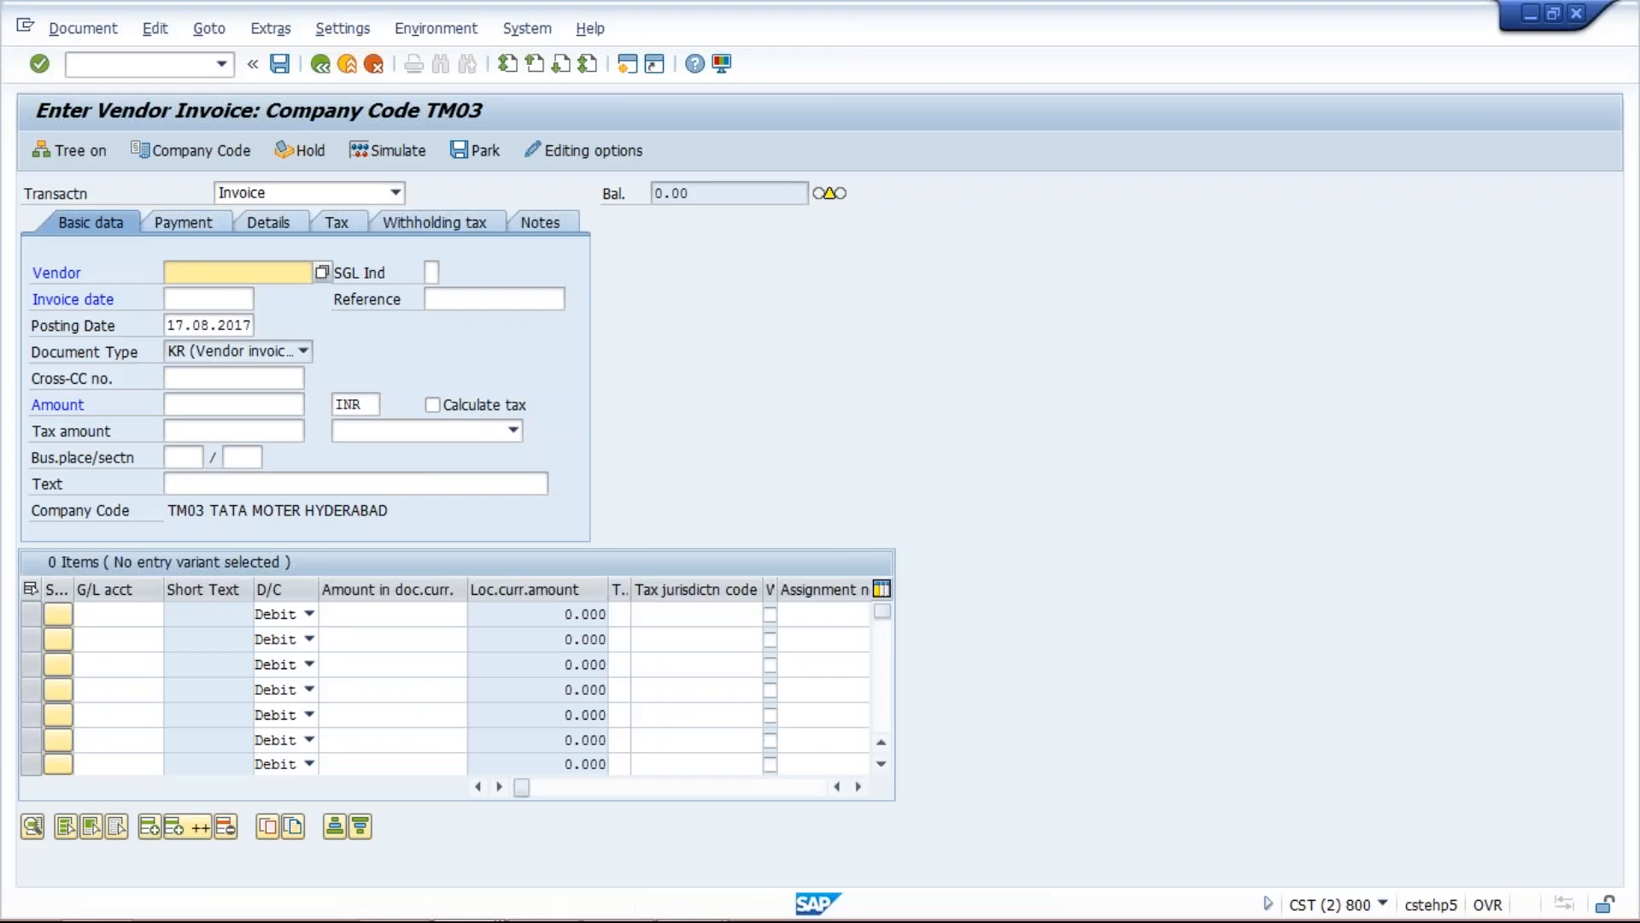
pyautogui.hotkey('ctrl', 'v')
# Step: Set the vendor invoice date to 13.08.2017 and the invoice amount to 1000
pyautogui.click(176, 299)
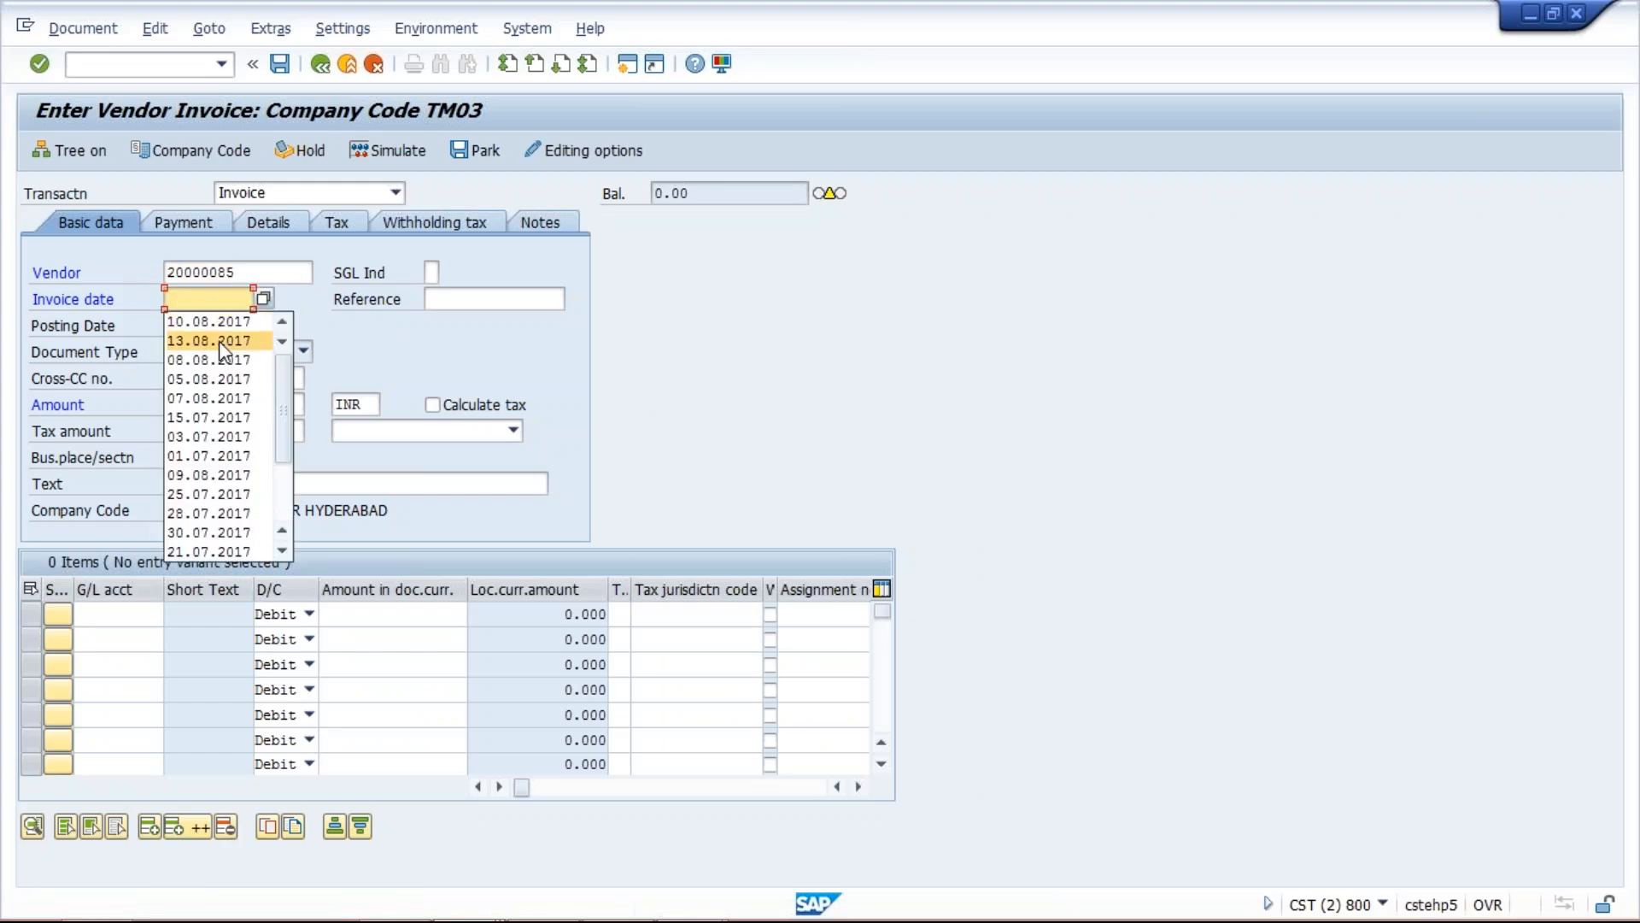
pyautogui.click(219, 341)
pyautogui.click(177, 405)
pyautogui.write('1000')
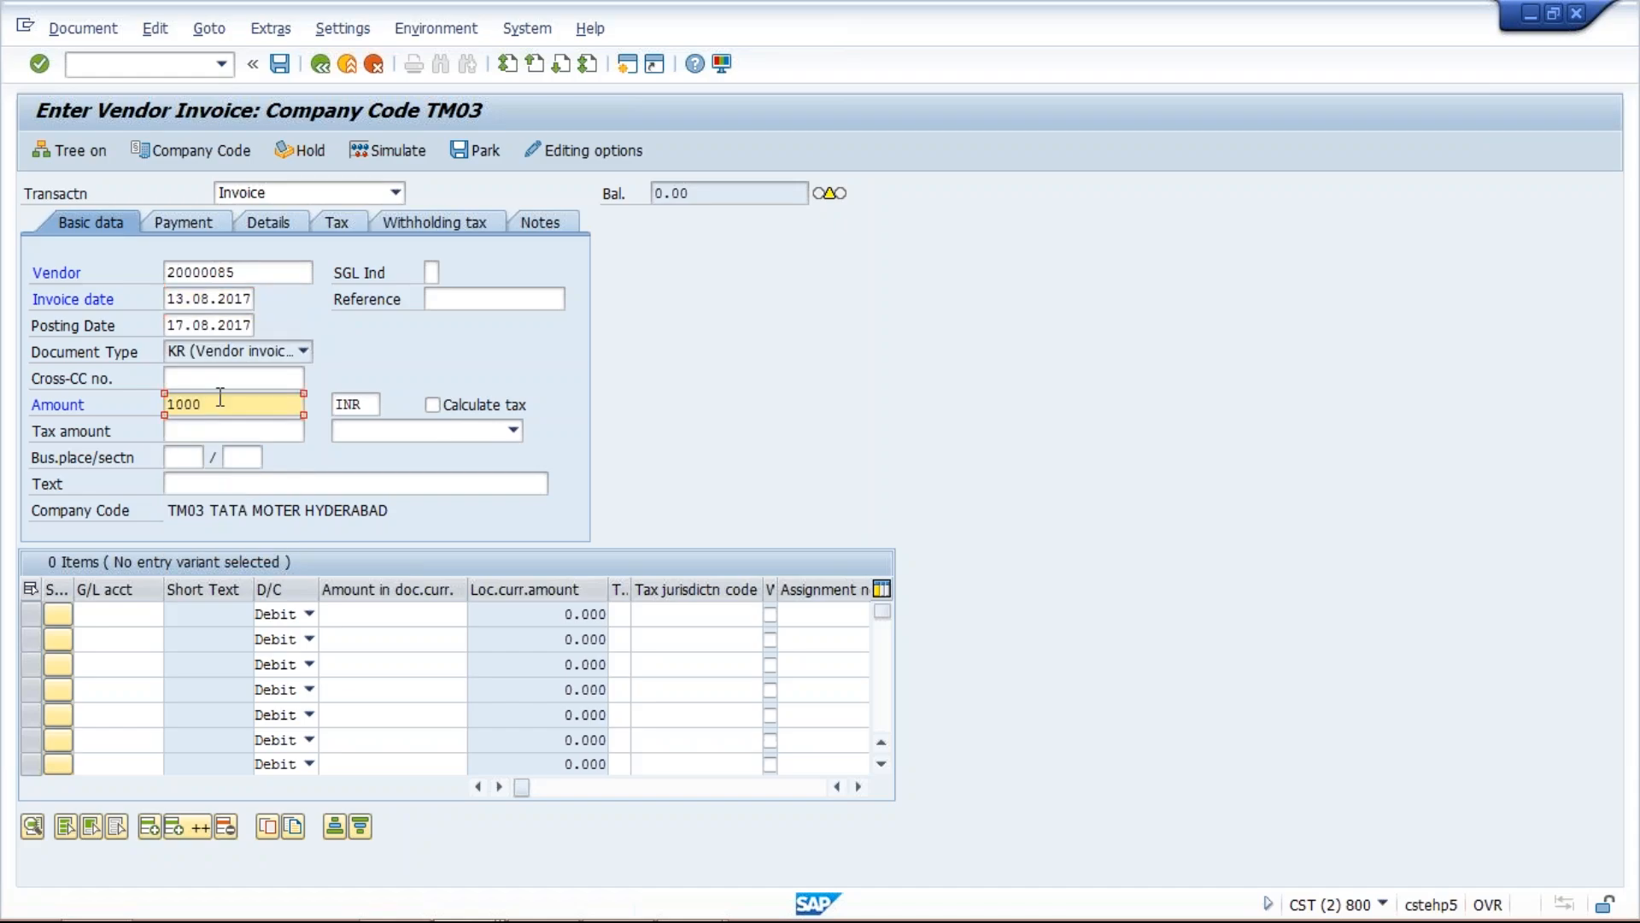
# Step: Add a debit item of 1000 to G/L account 4000, accept the due date warning, and post the vendor invoice
pyautogui.click(111, 613)
pyautogui.write('4000')
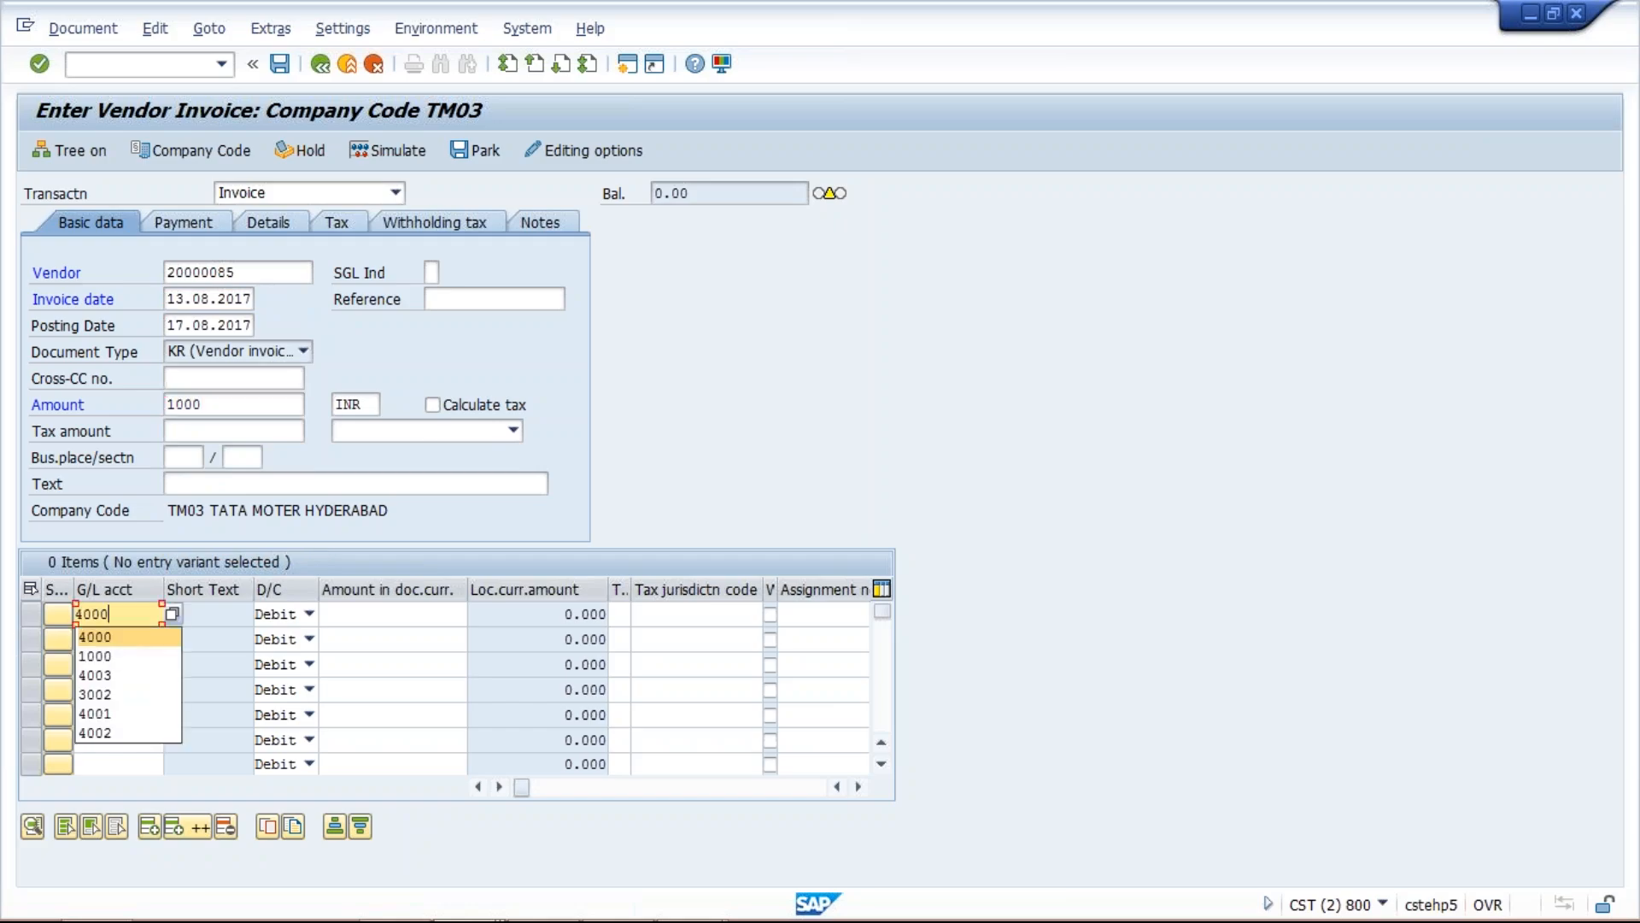
pyautogui.click(398, 614)
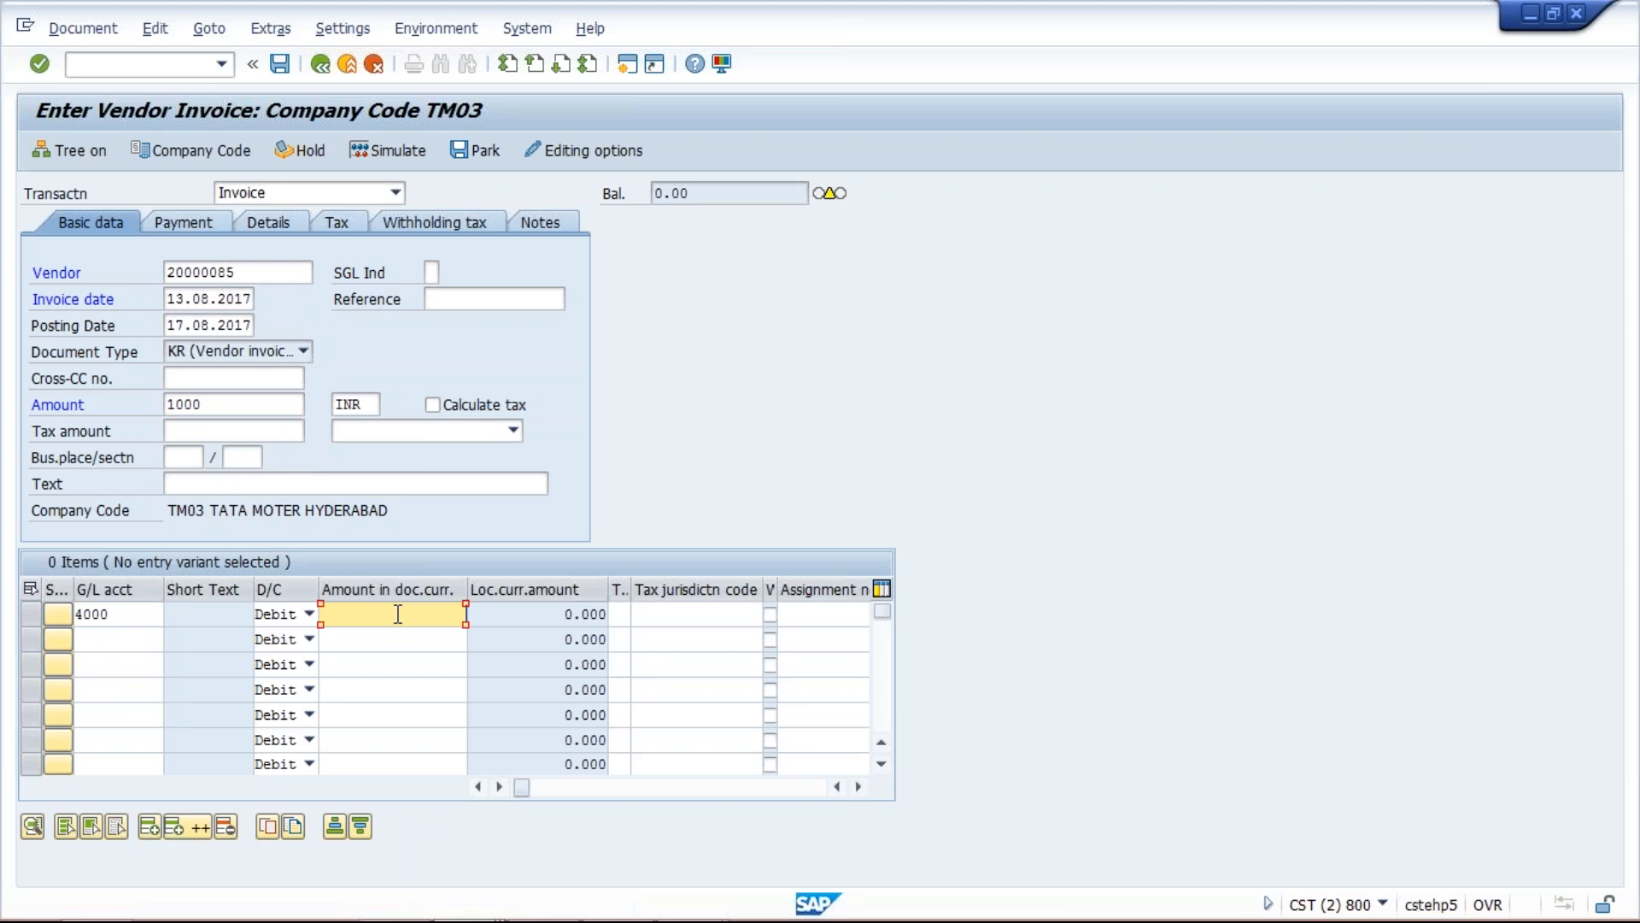
pyautogui.write('1000')
pyautogui.press('Return')
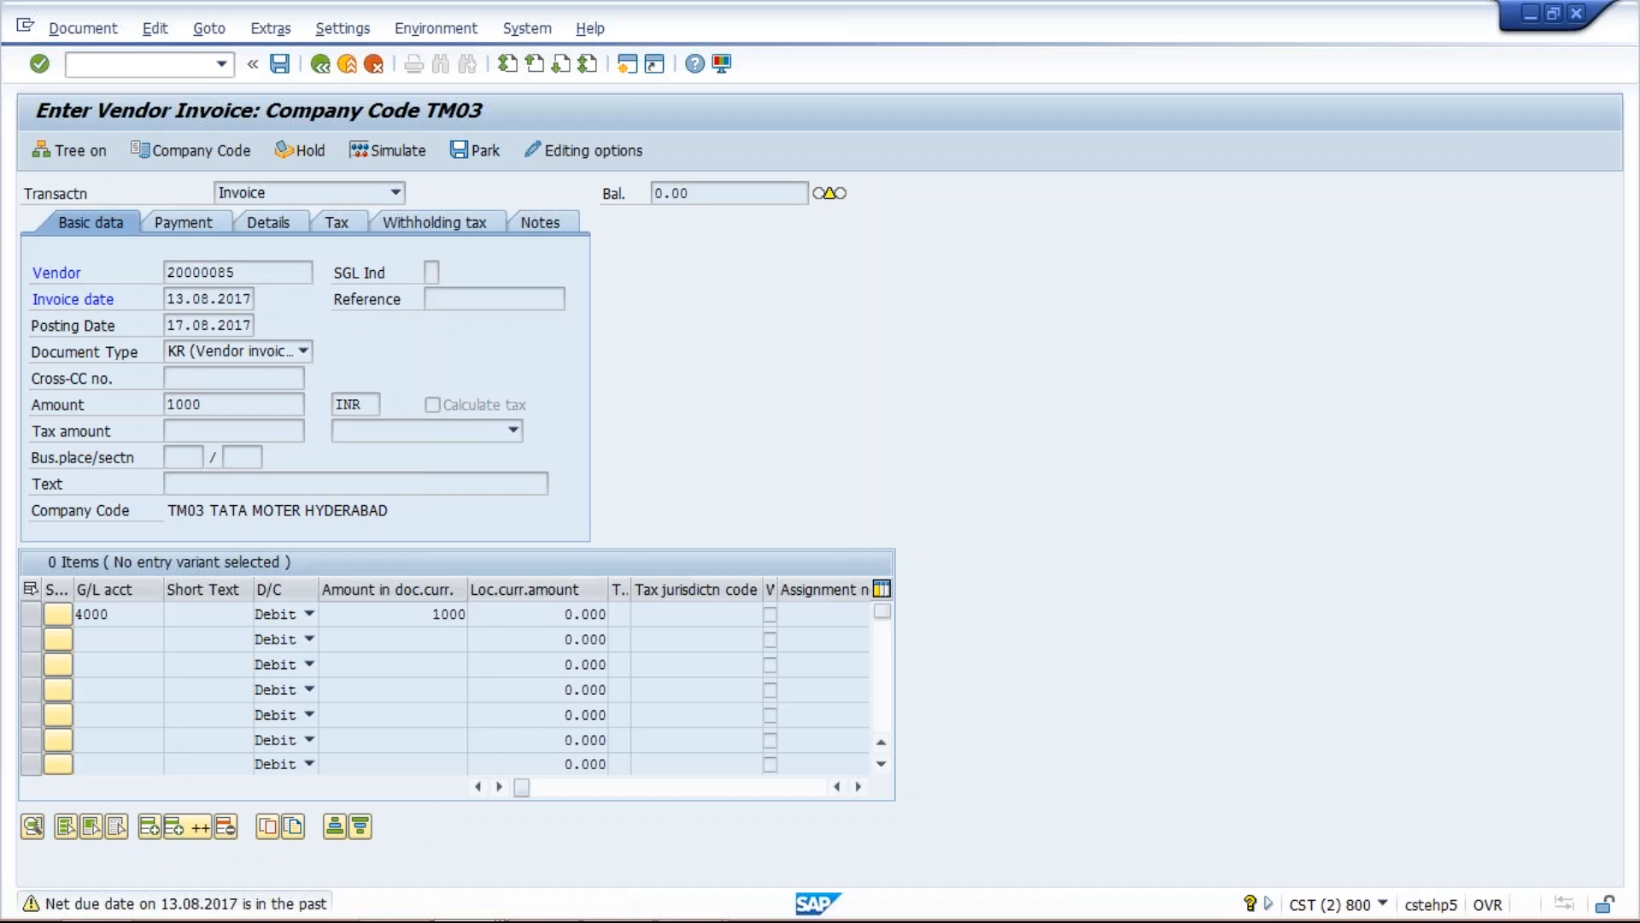
pyautogui.press('Return')
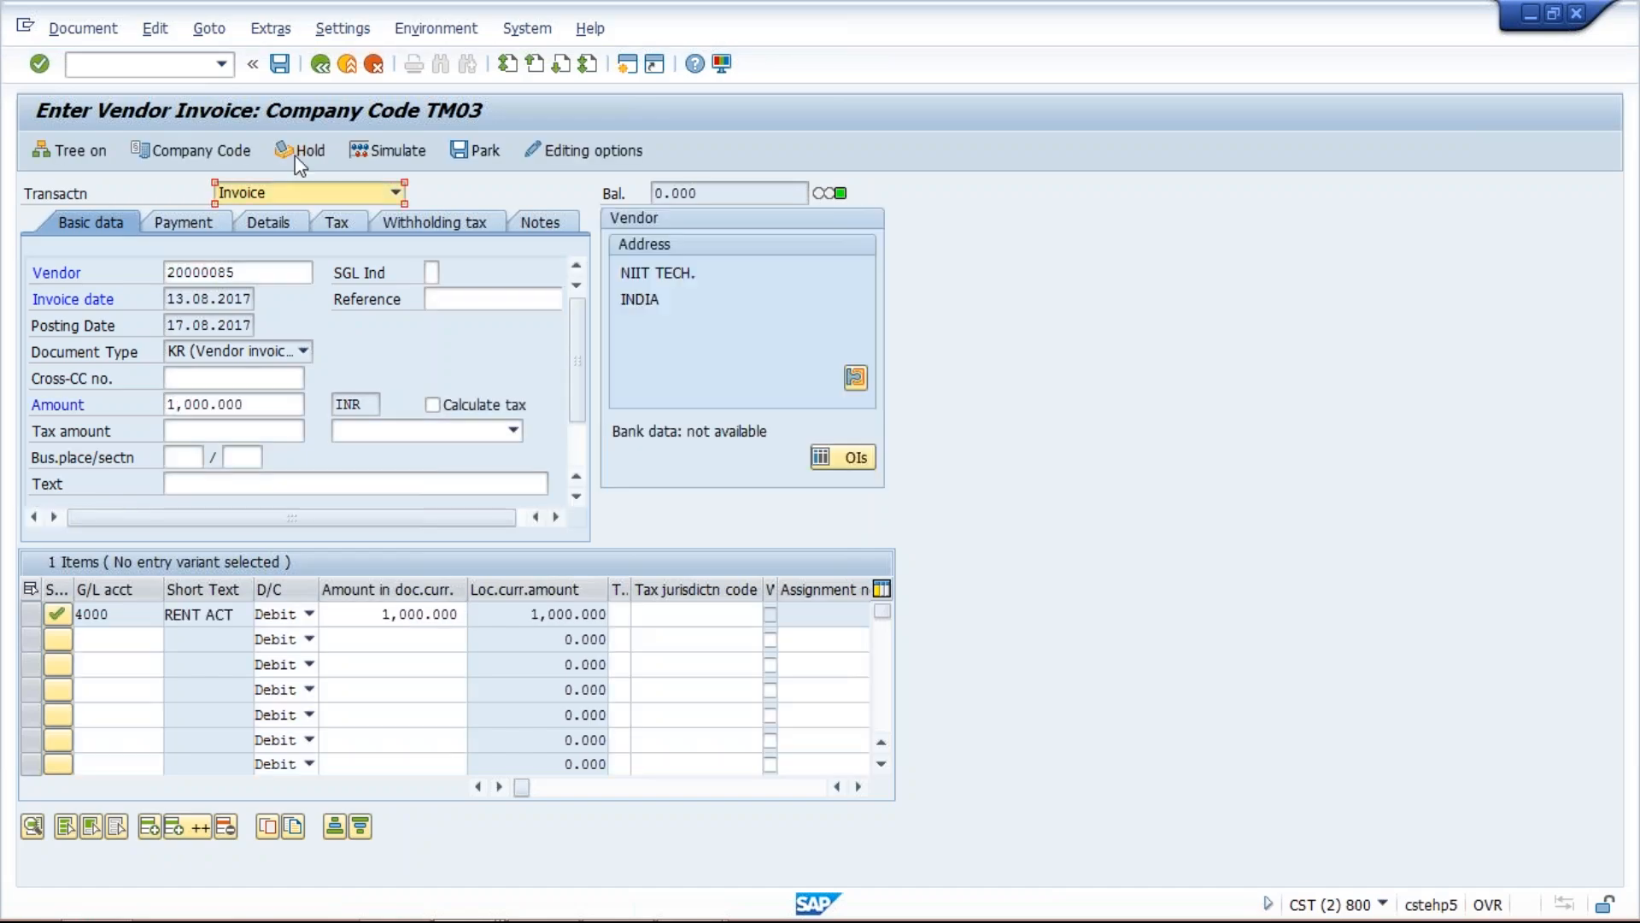
pyautogui.click(282, 65)
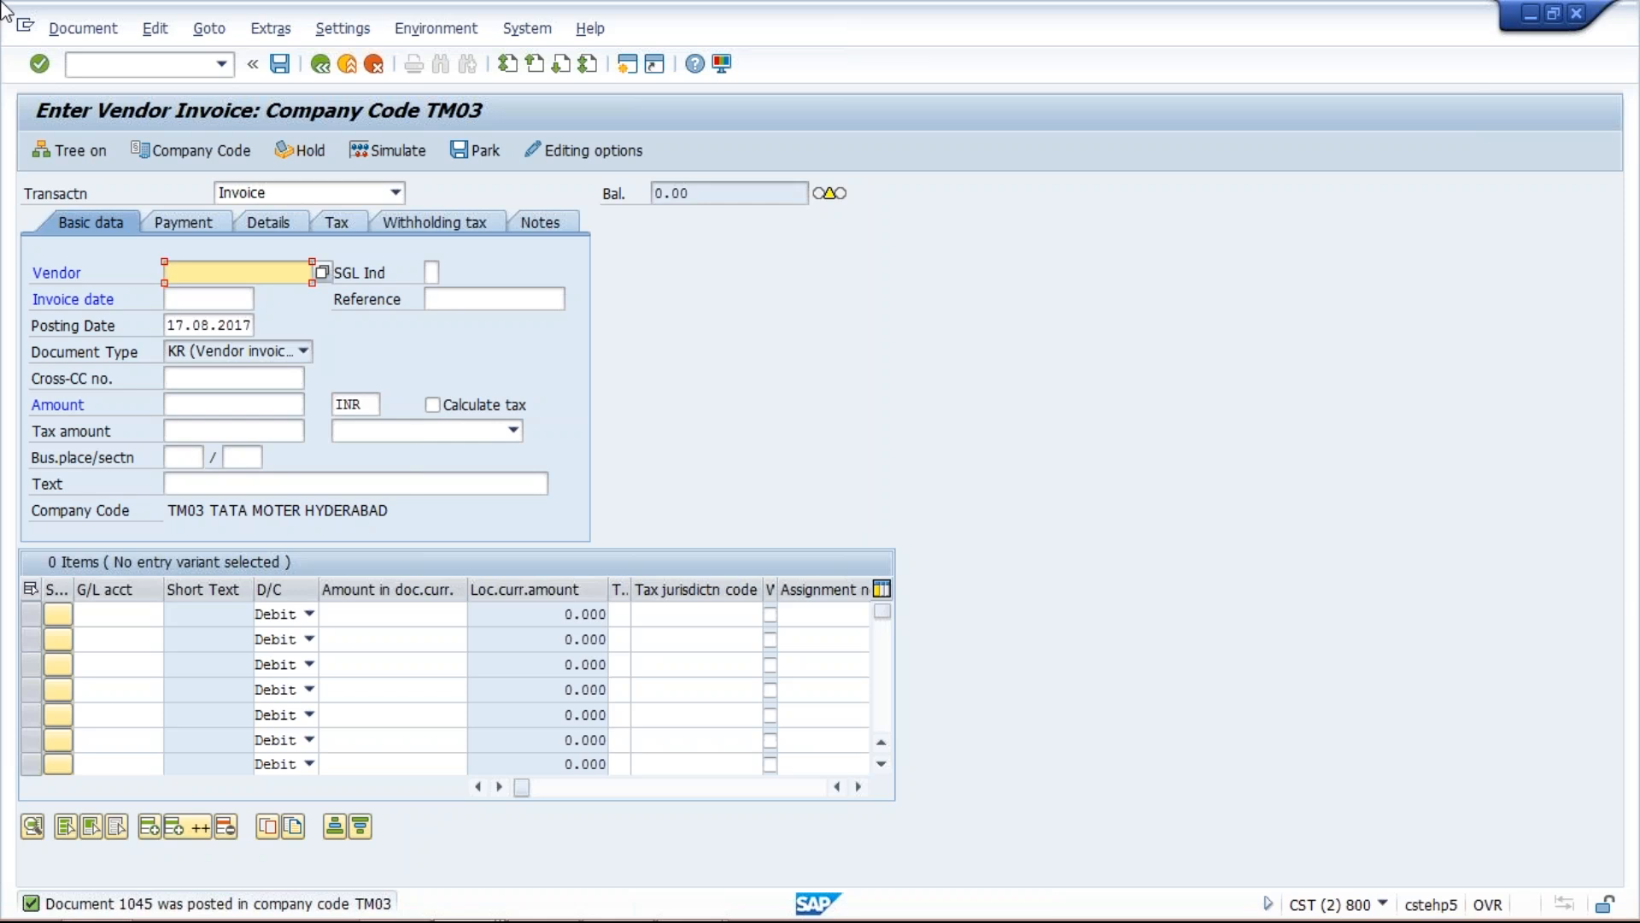
# Step: Leave vendor invoice entry and open customer invoice entry with transaction FB70
pyautogui.click(106, 60)
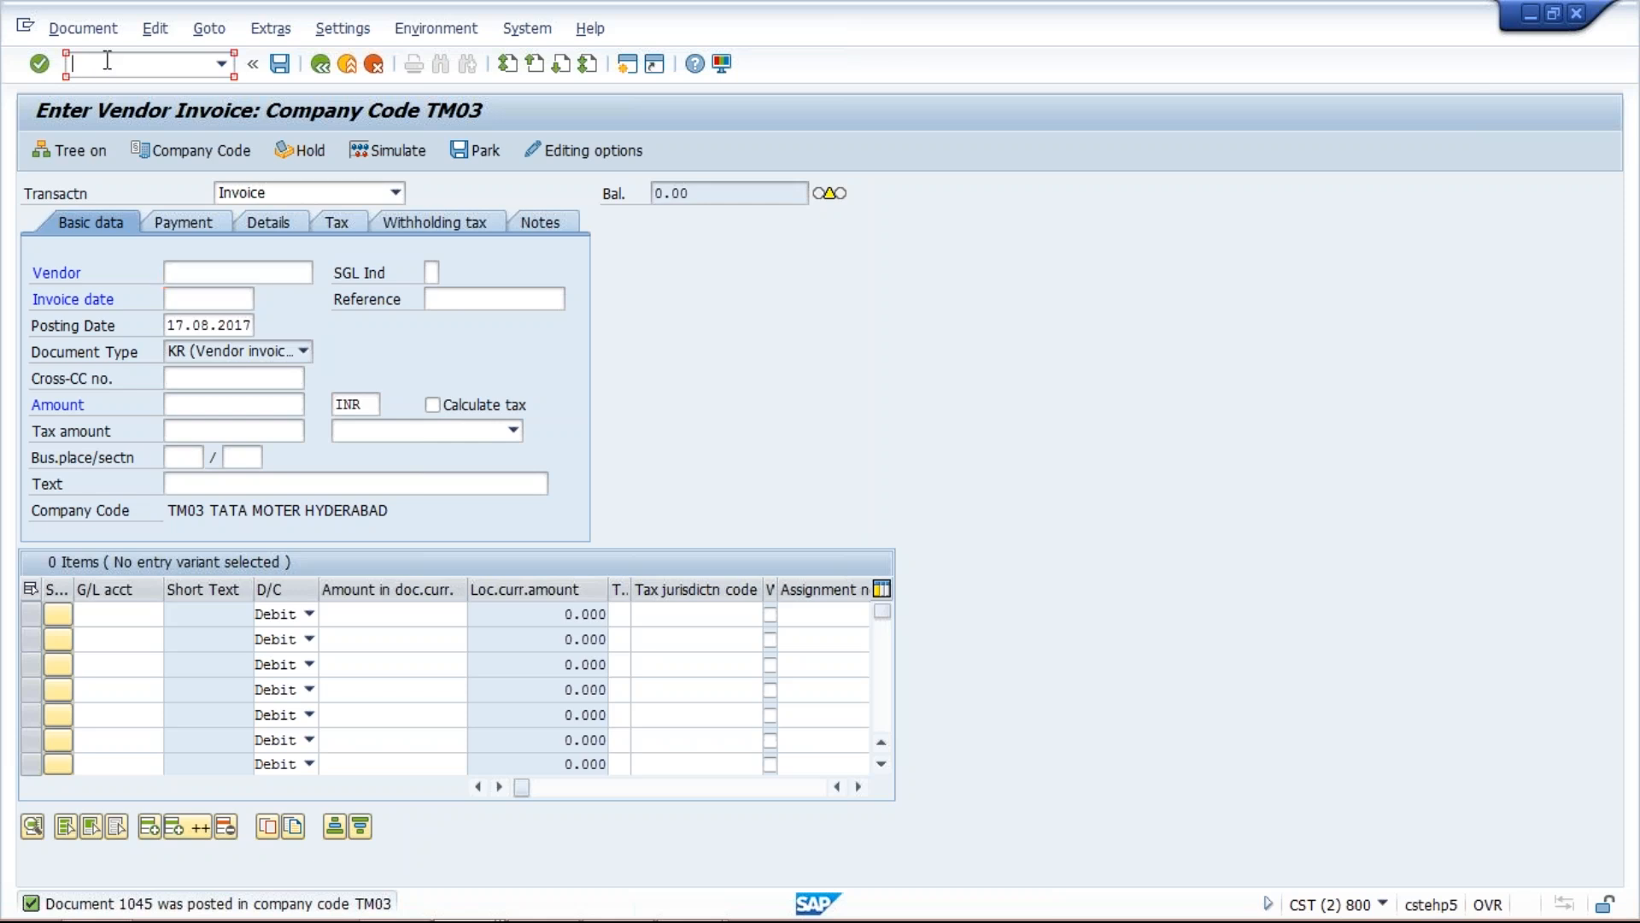
pyautogui.write('/NFB70')
pyautogui.press('Return')
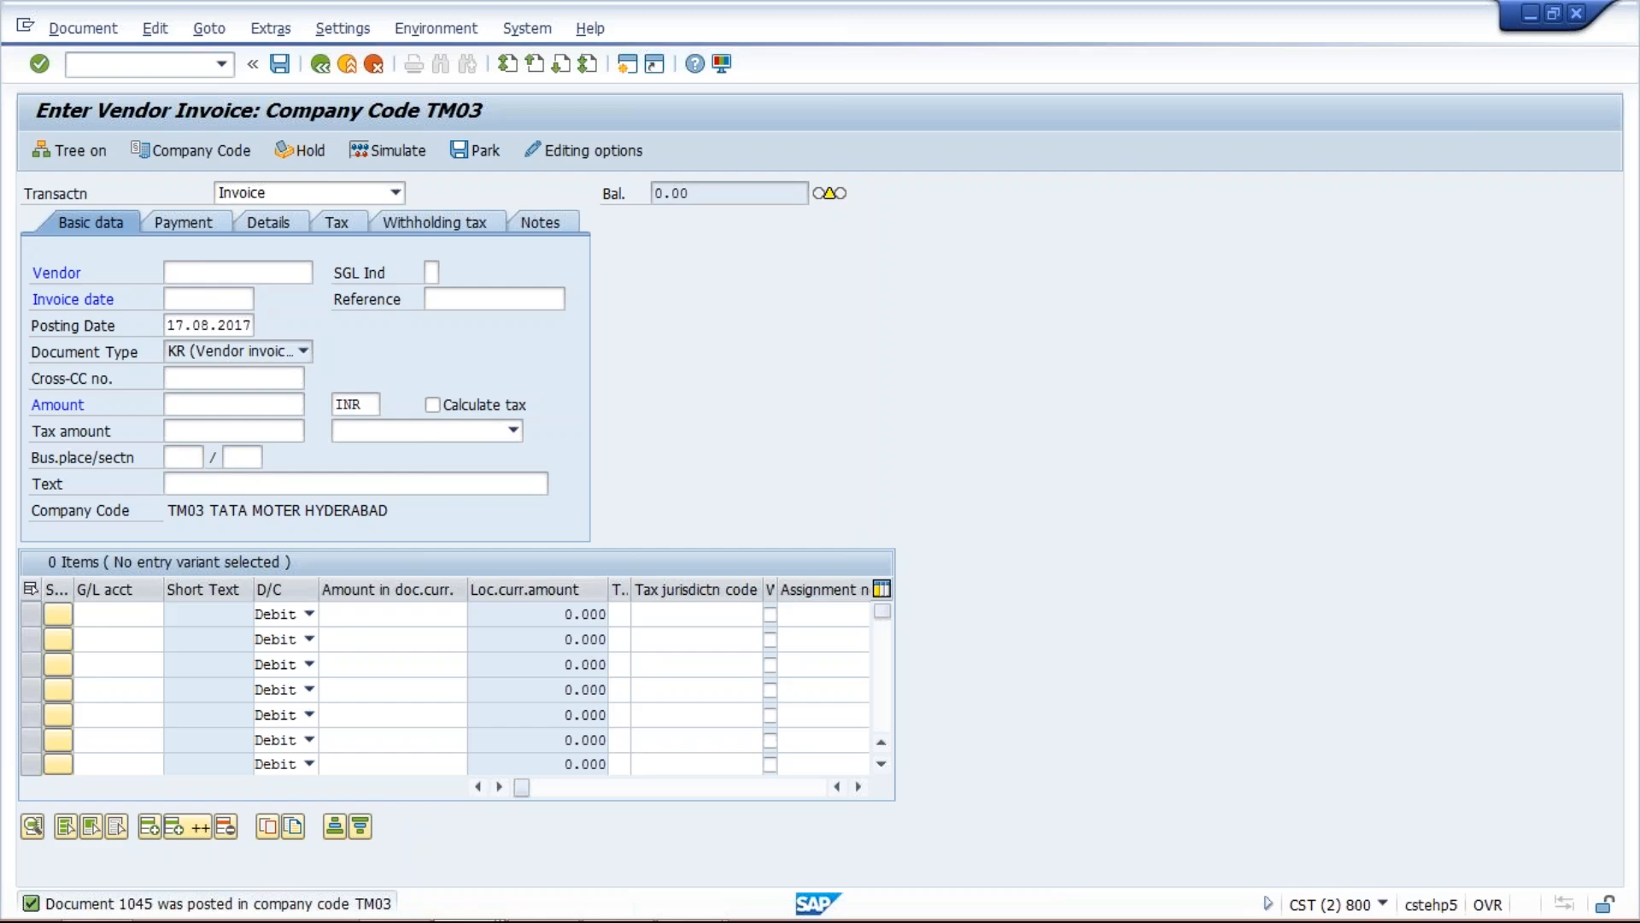
pyautogui.hotkey('alt', 'Tab')
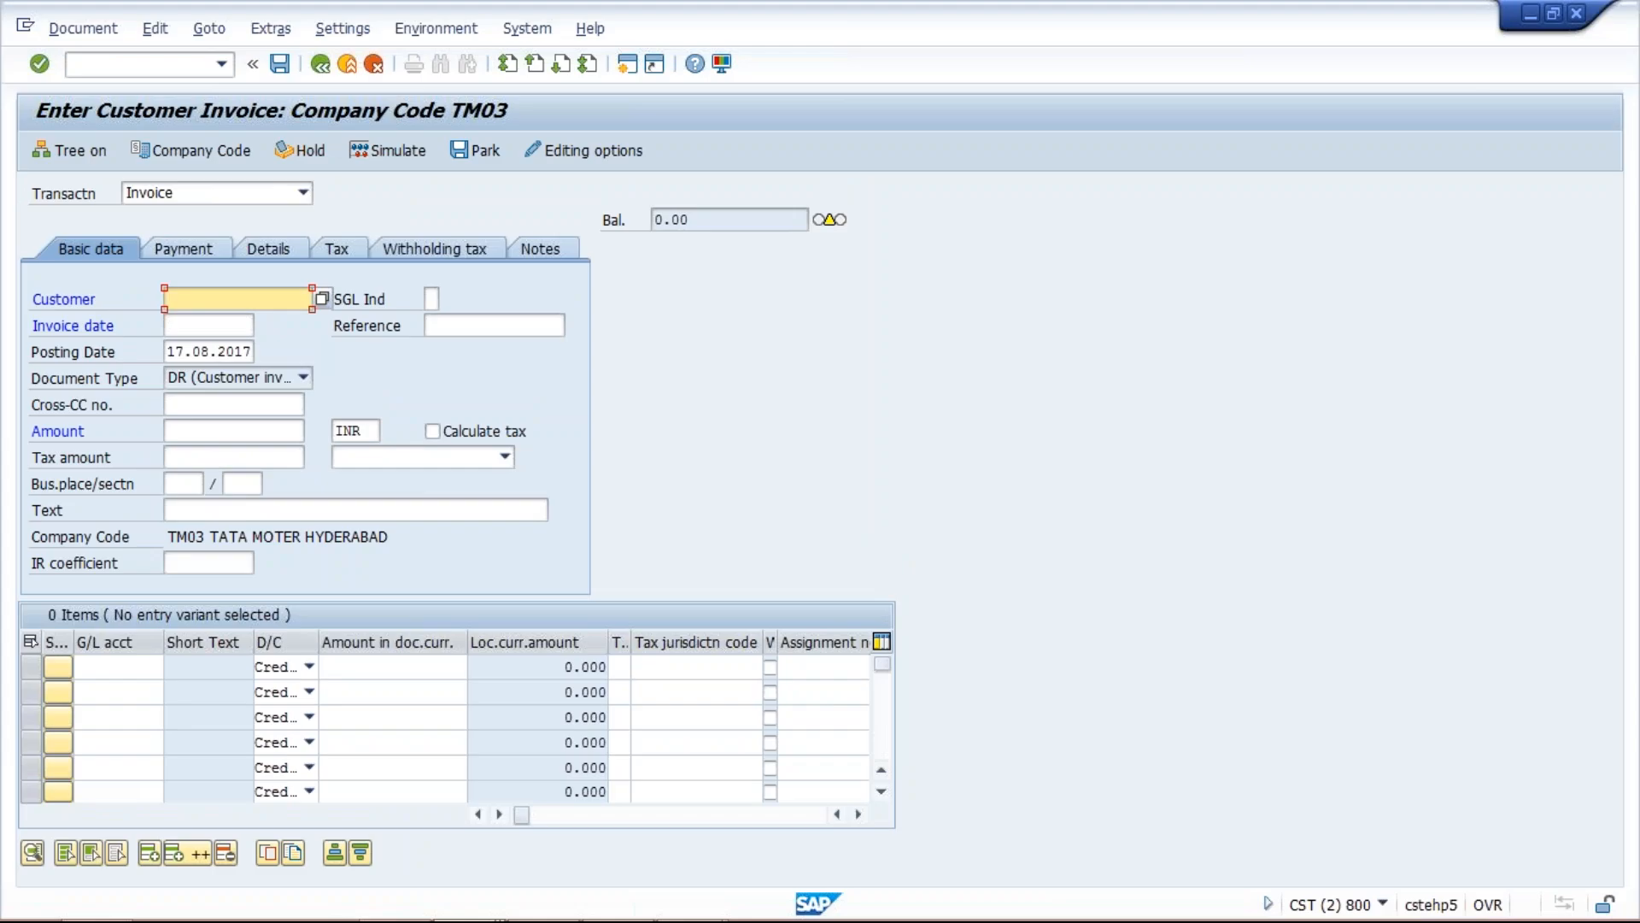
# Step: Copy the customer number from E4 of the Class workbook into the Customer field of the SAP invoice
pyautogui.click(699, 893)
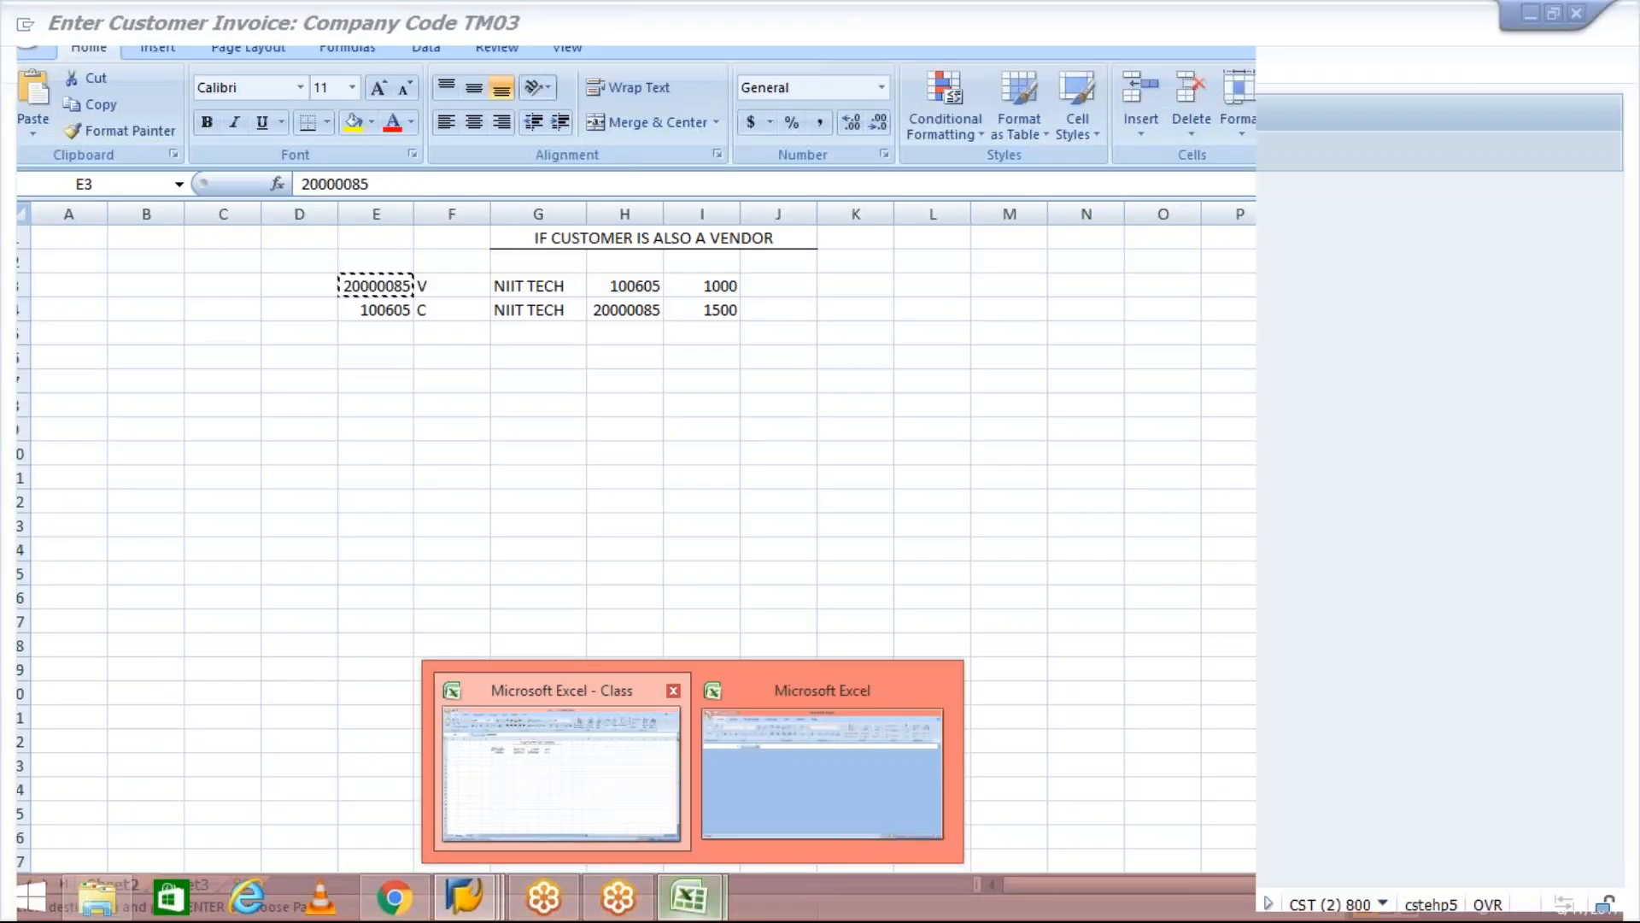
pyautogui.click(543, 760)
pyautogui.click(355, 313)
pyautogui.hotkey('ctrl', 'c')
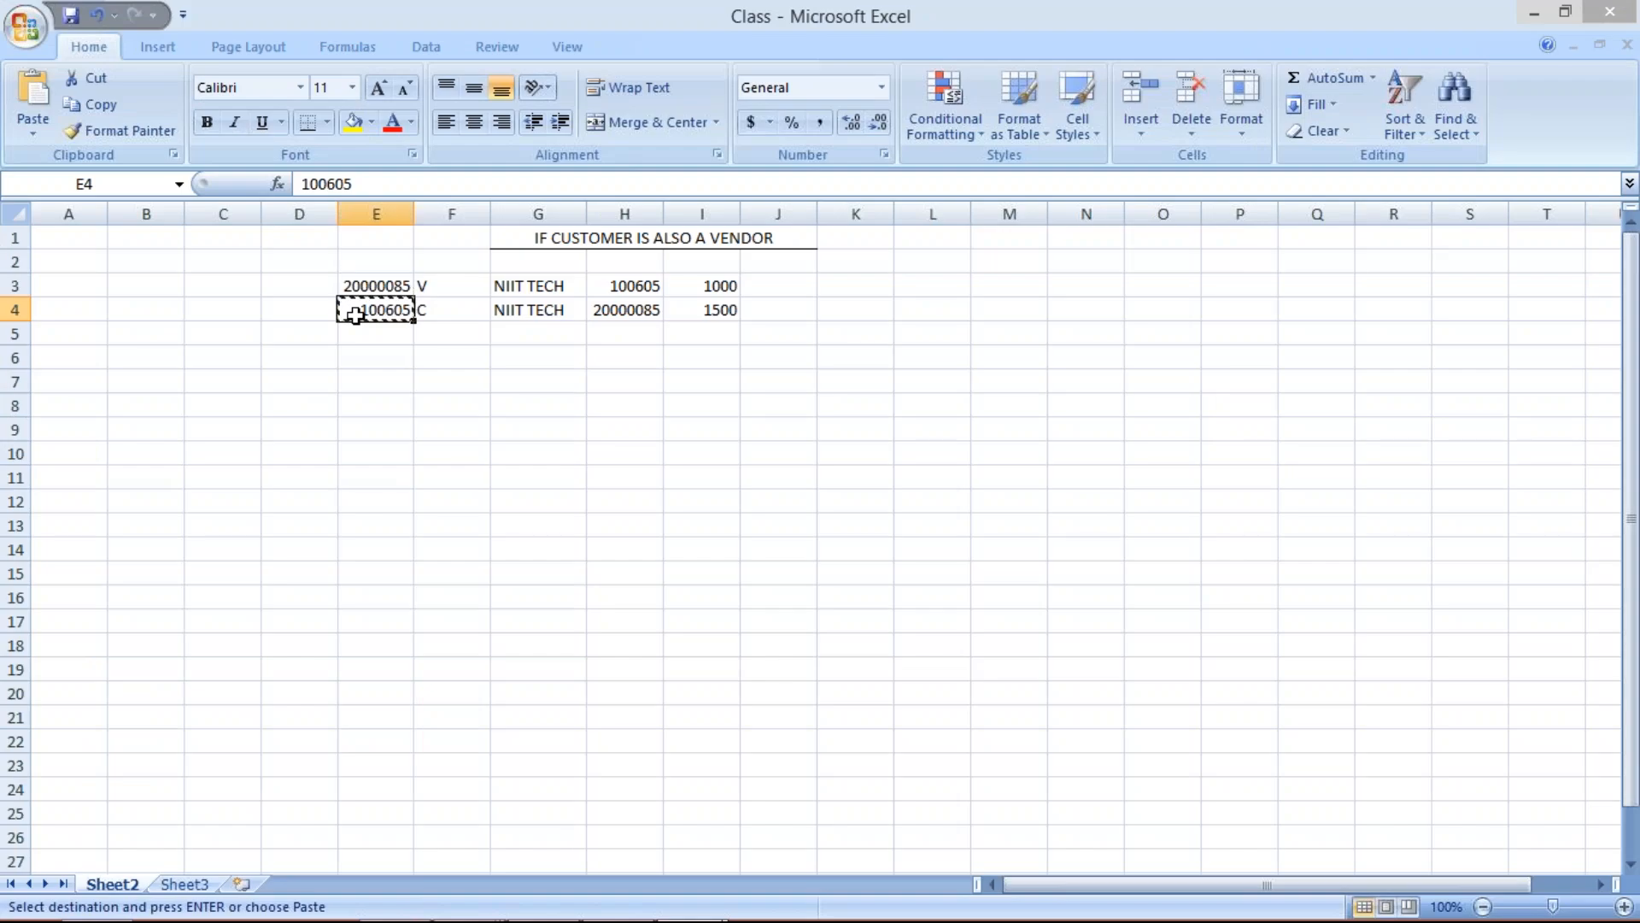
pyautogui.hotkey('alt', 'Tab')
pyautogui.click(243, 297)
pyautogui.hotkey('ctrl', 'v')
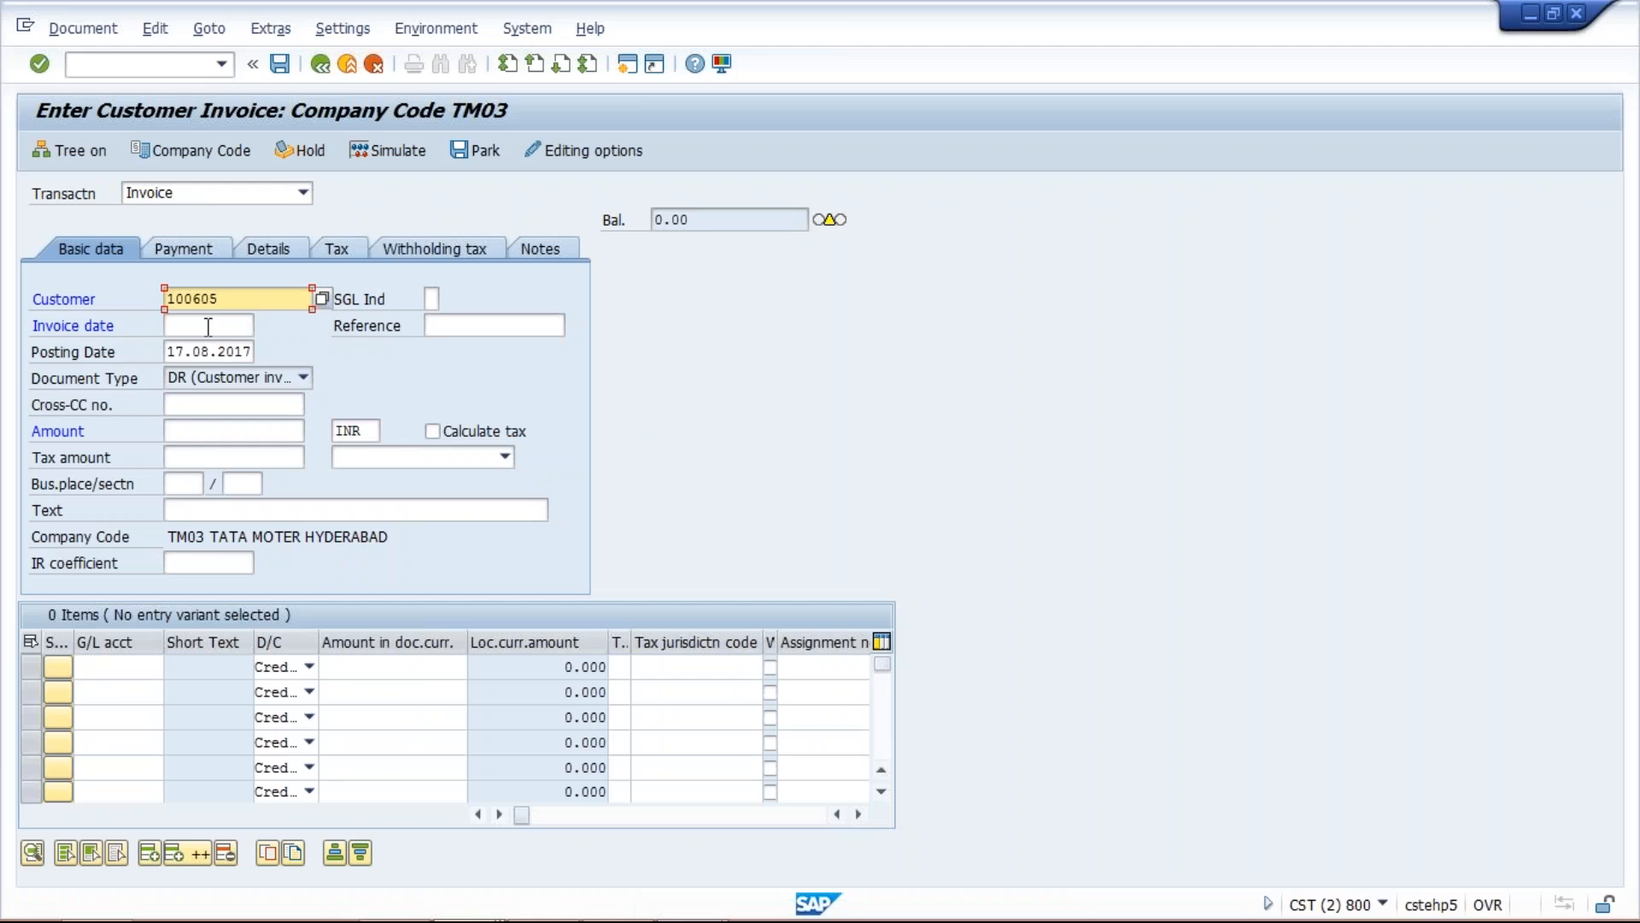
# Step: Set the customer invoice date to 13.08.2017 and the invoice amount to 1500
pyautogui.click(208, 325)
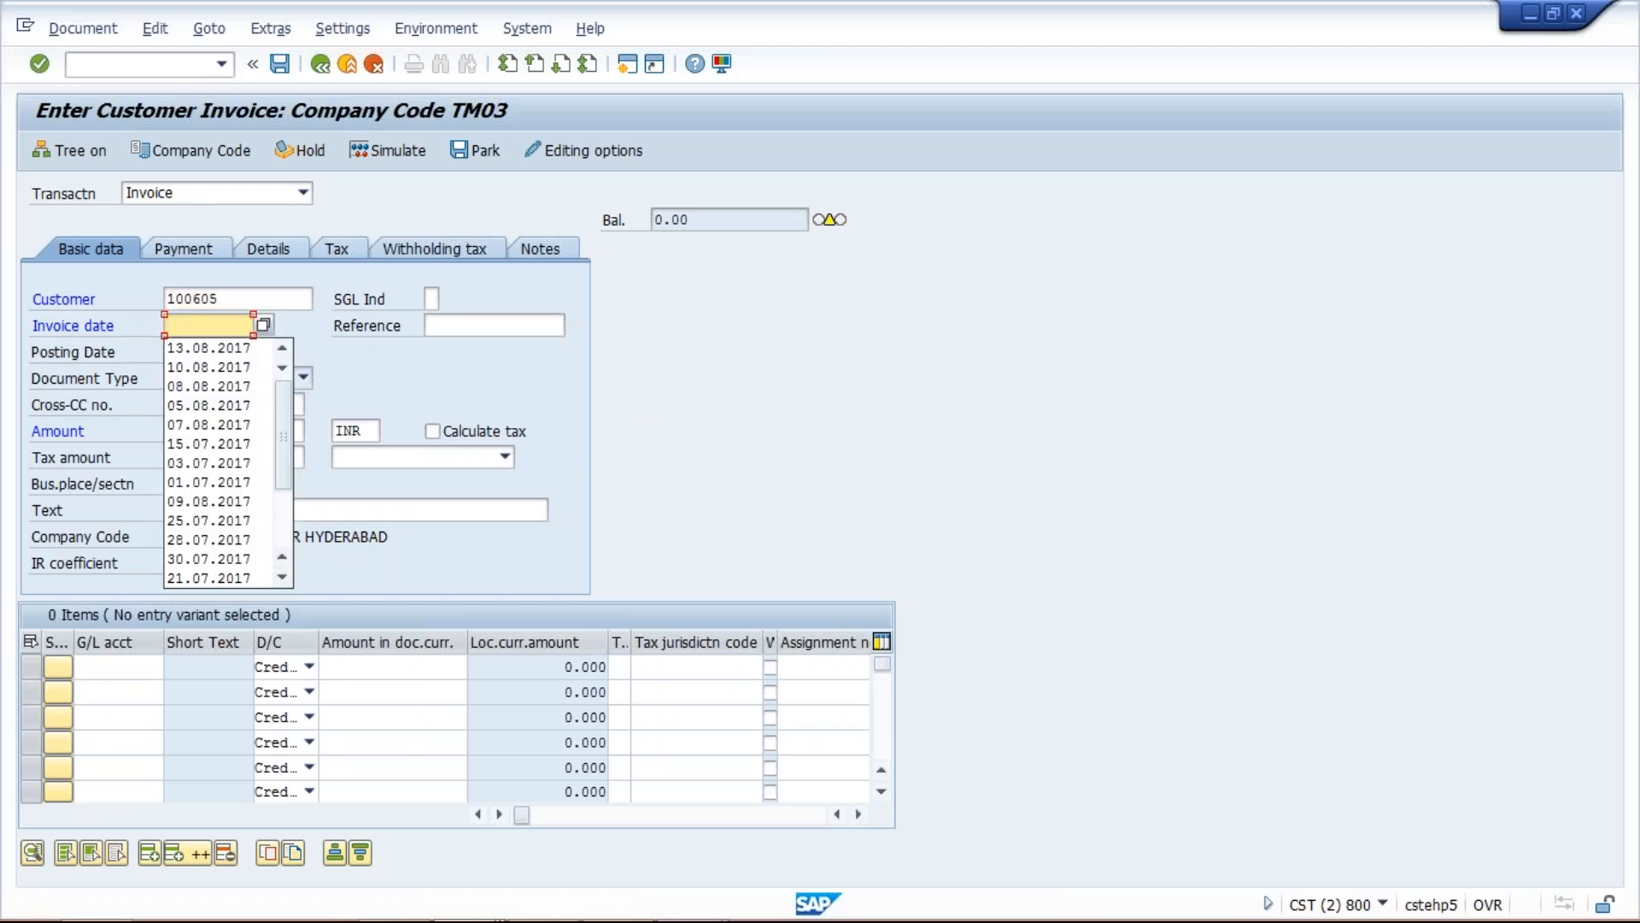
pyautogui.click(201, 348)
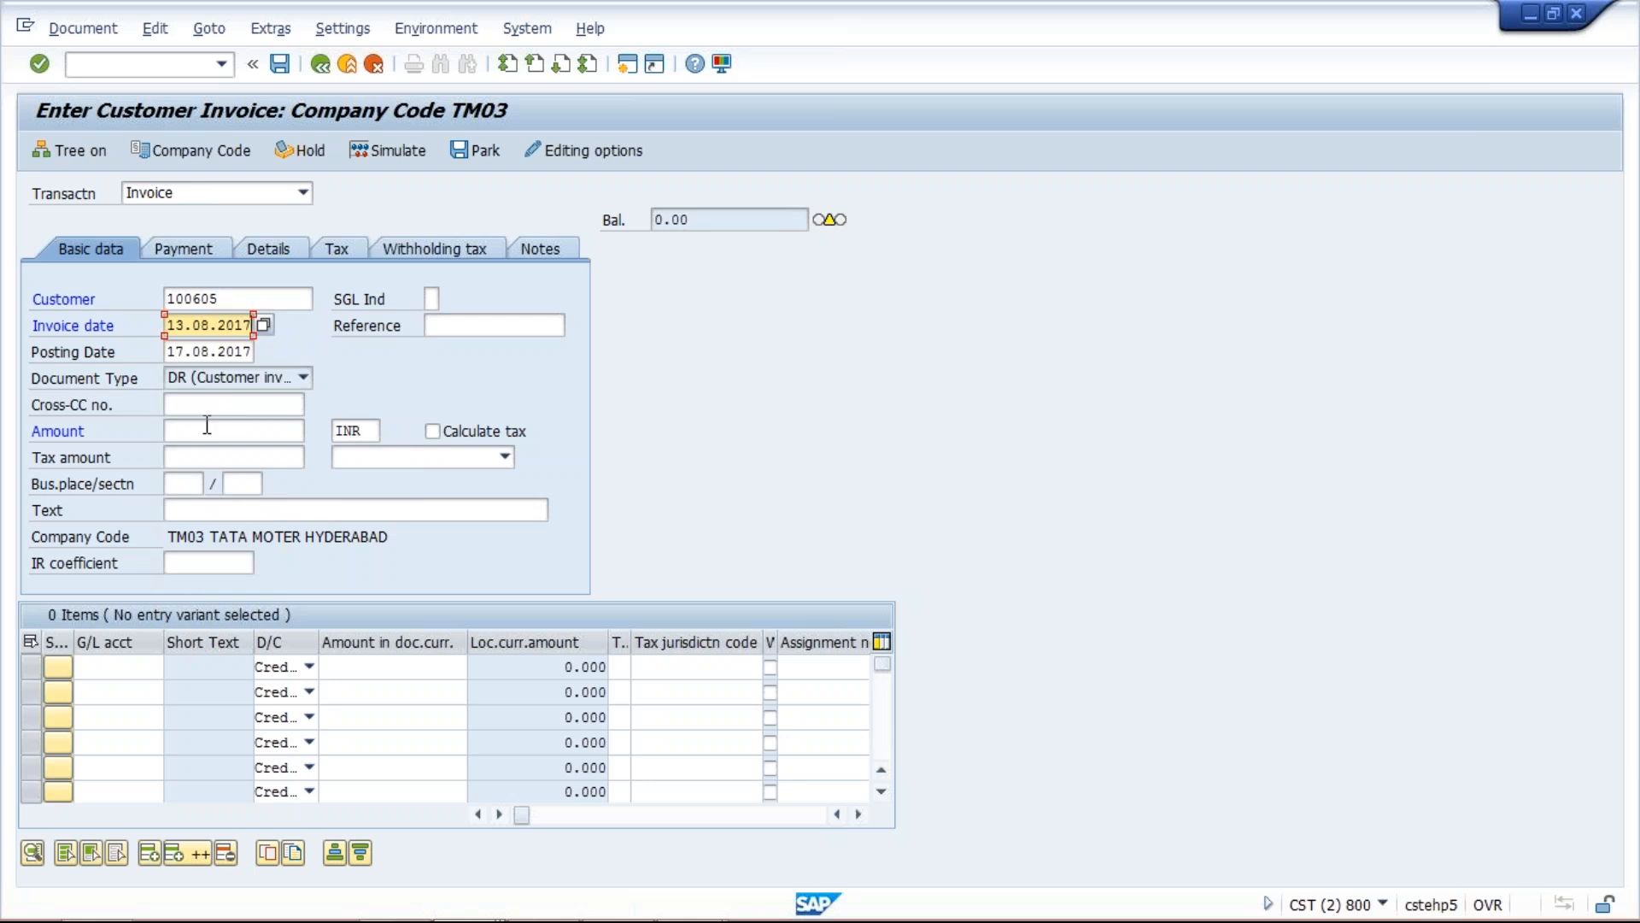
pyautogui.click(196, 426)
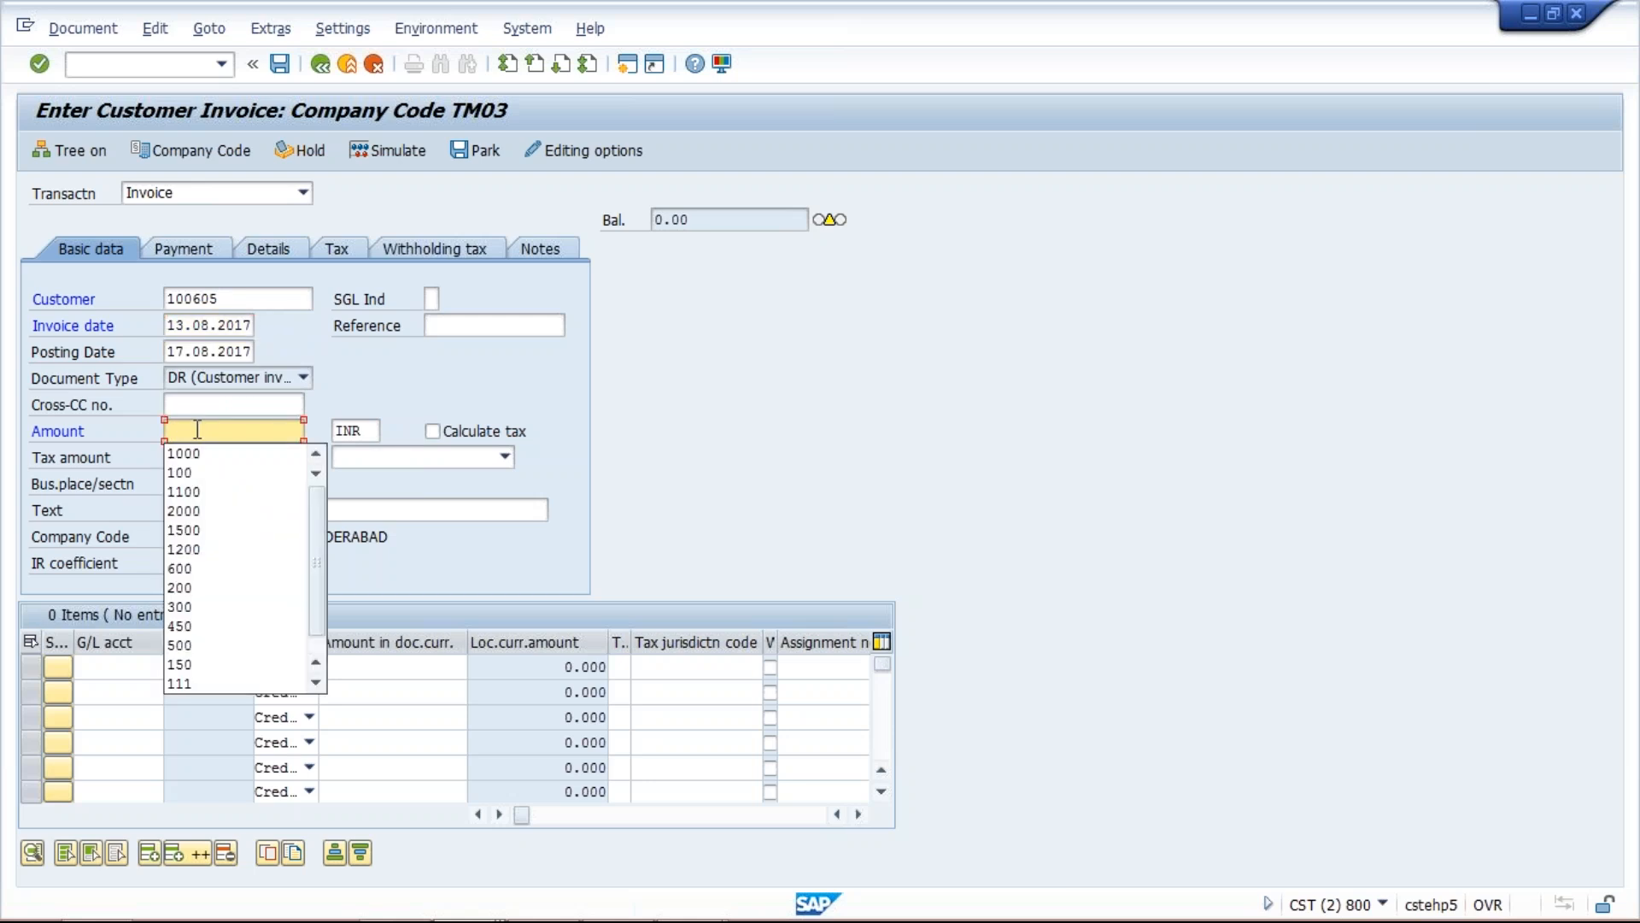
pyautogui.write('1500')
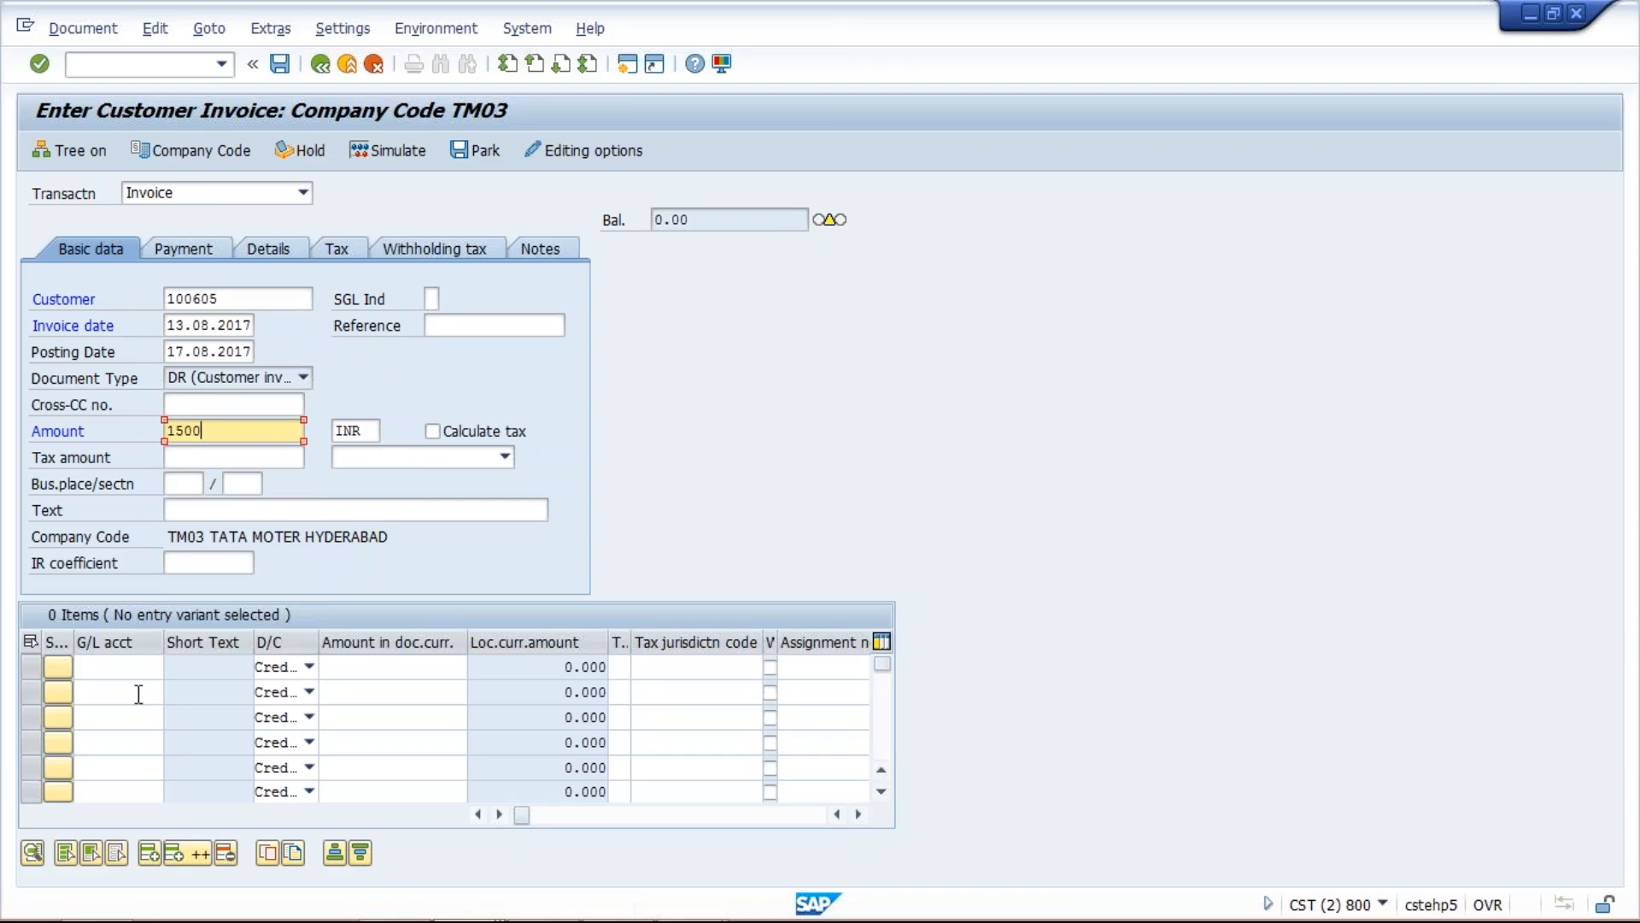
# Step: Add a credit item of 1500 to G/L account 3002, accept the due date warning, and post the customer invoice
pyautogui.click(131, 669)
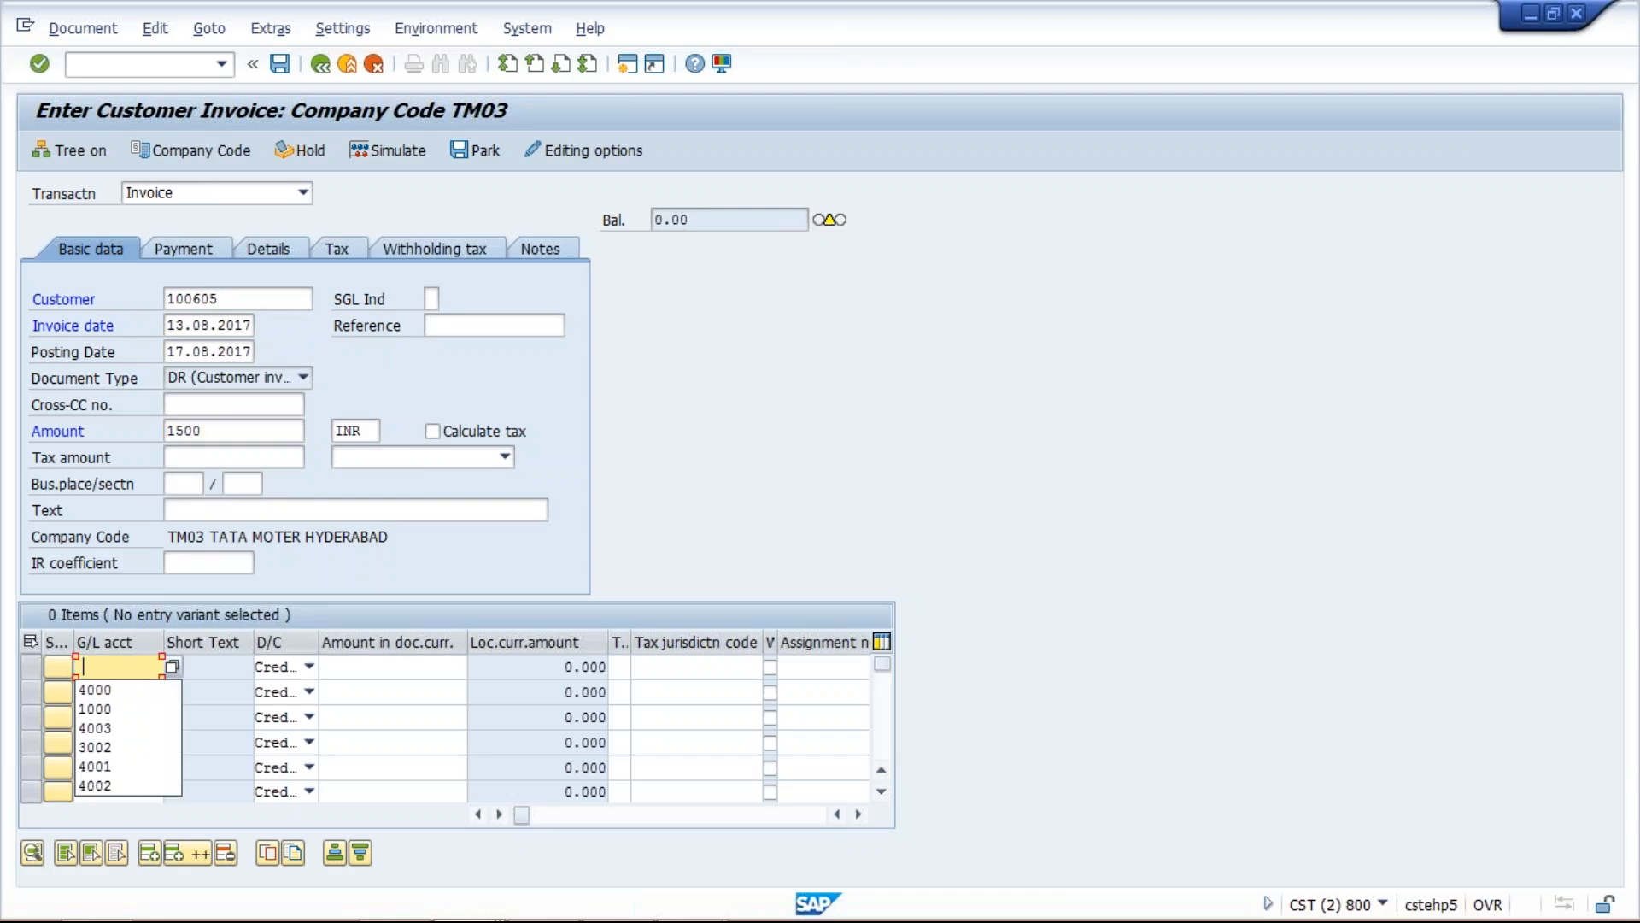
pyautogui.click(146, 749)
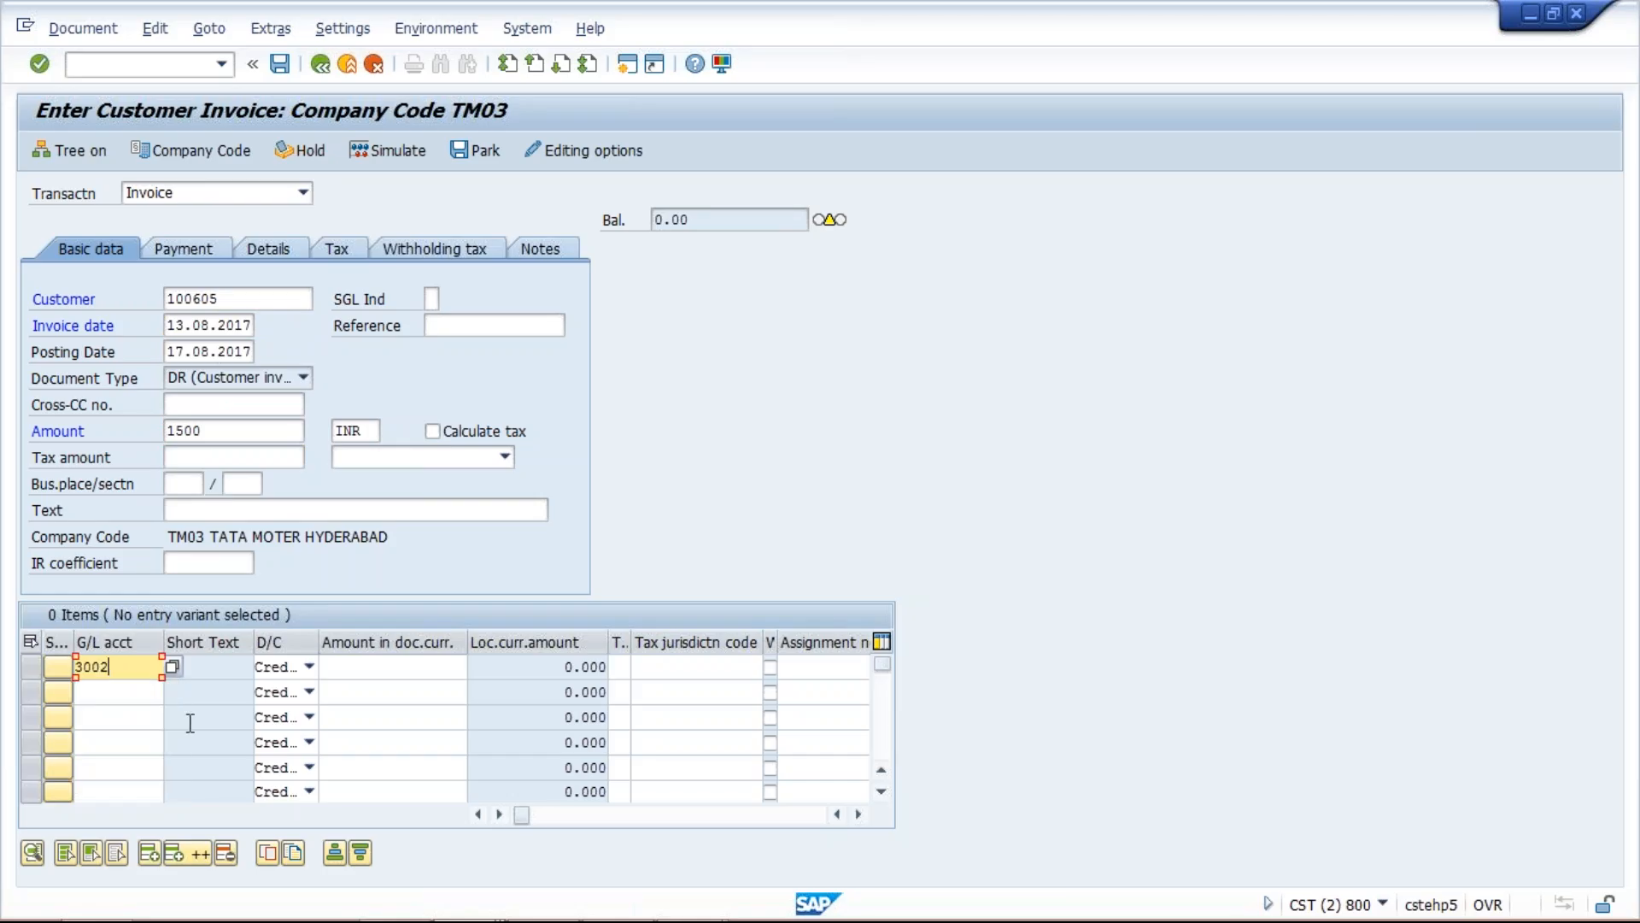
pyautogui.click(393, 667)
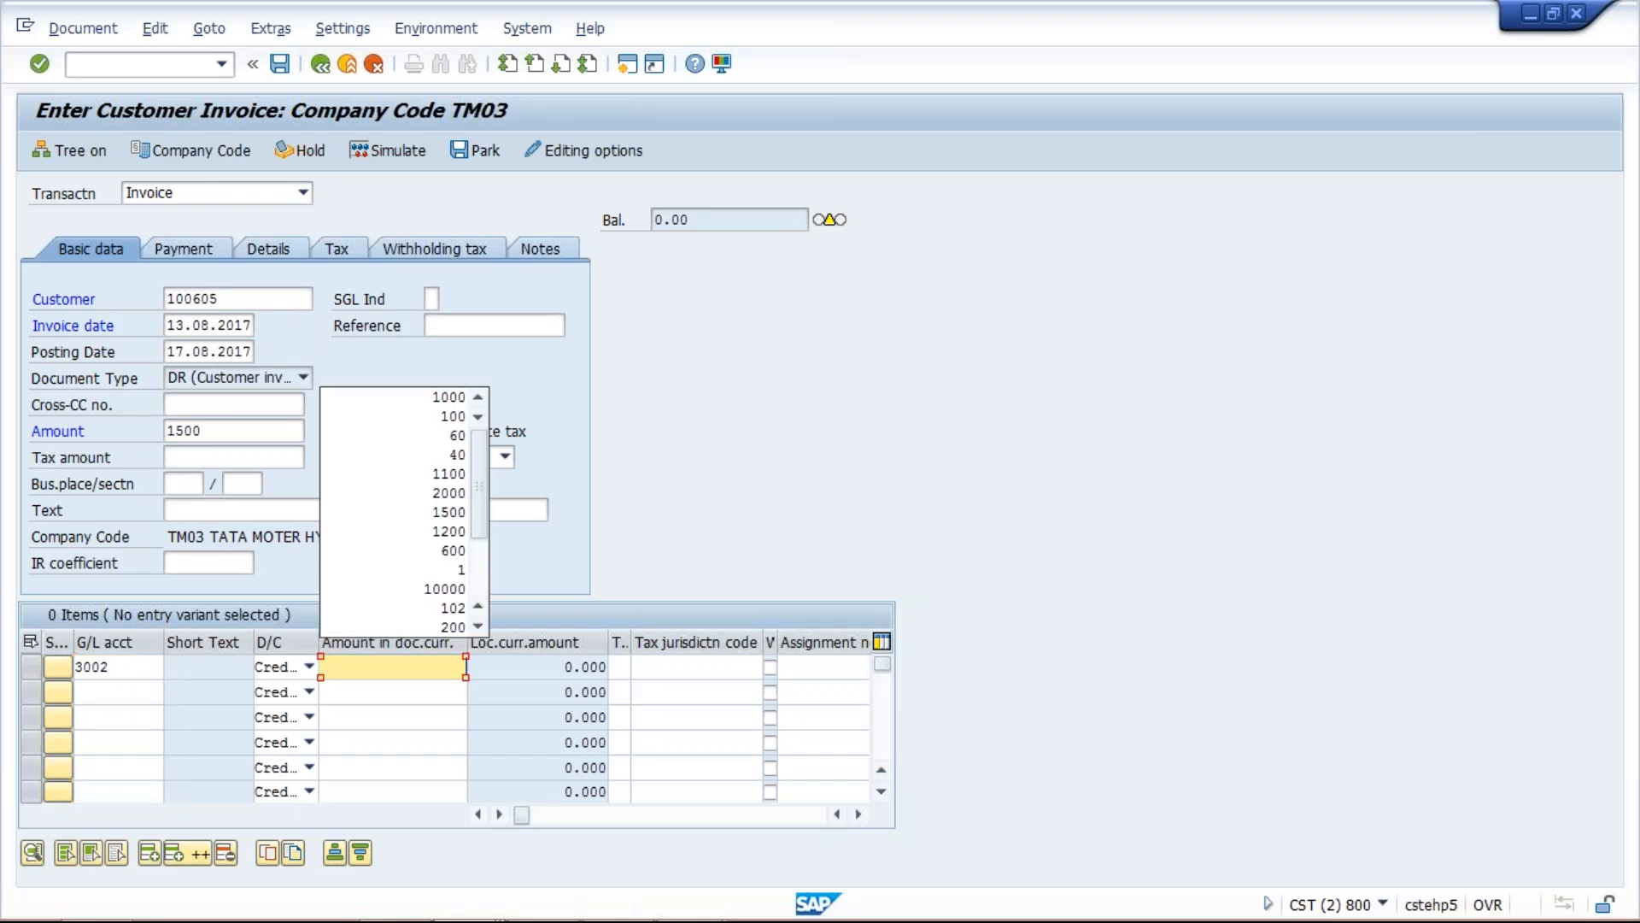
pyautogui.click(409, 668)
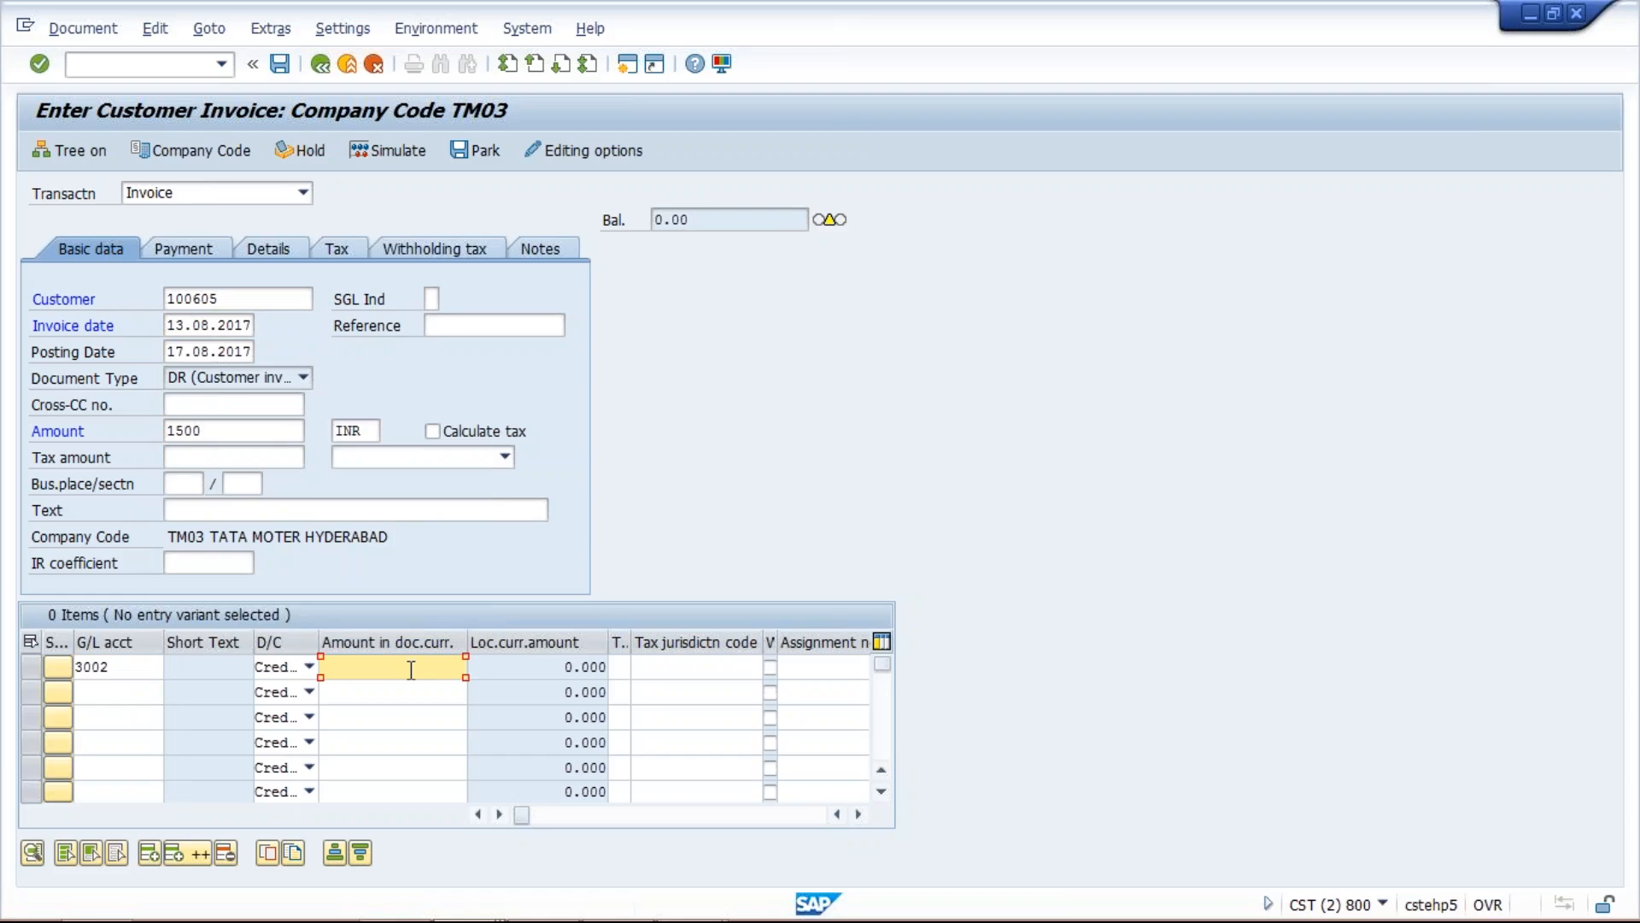
pyautogui.write('1500')
pyautogui.press('Return')
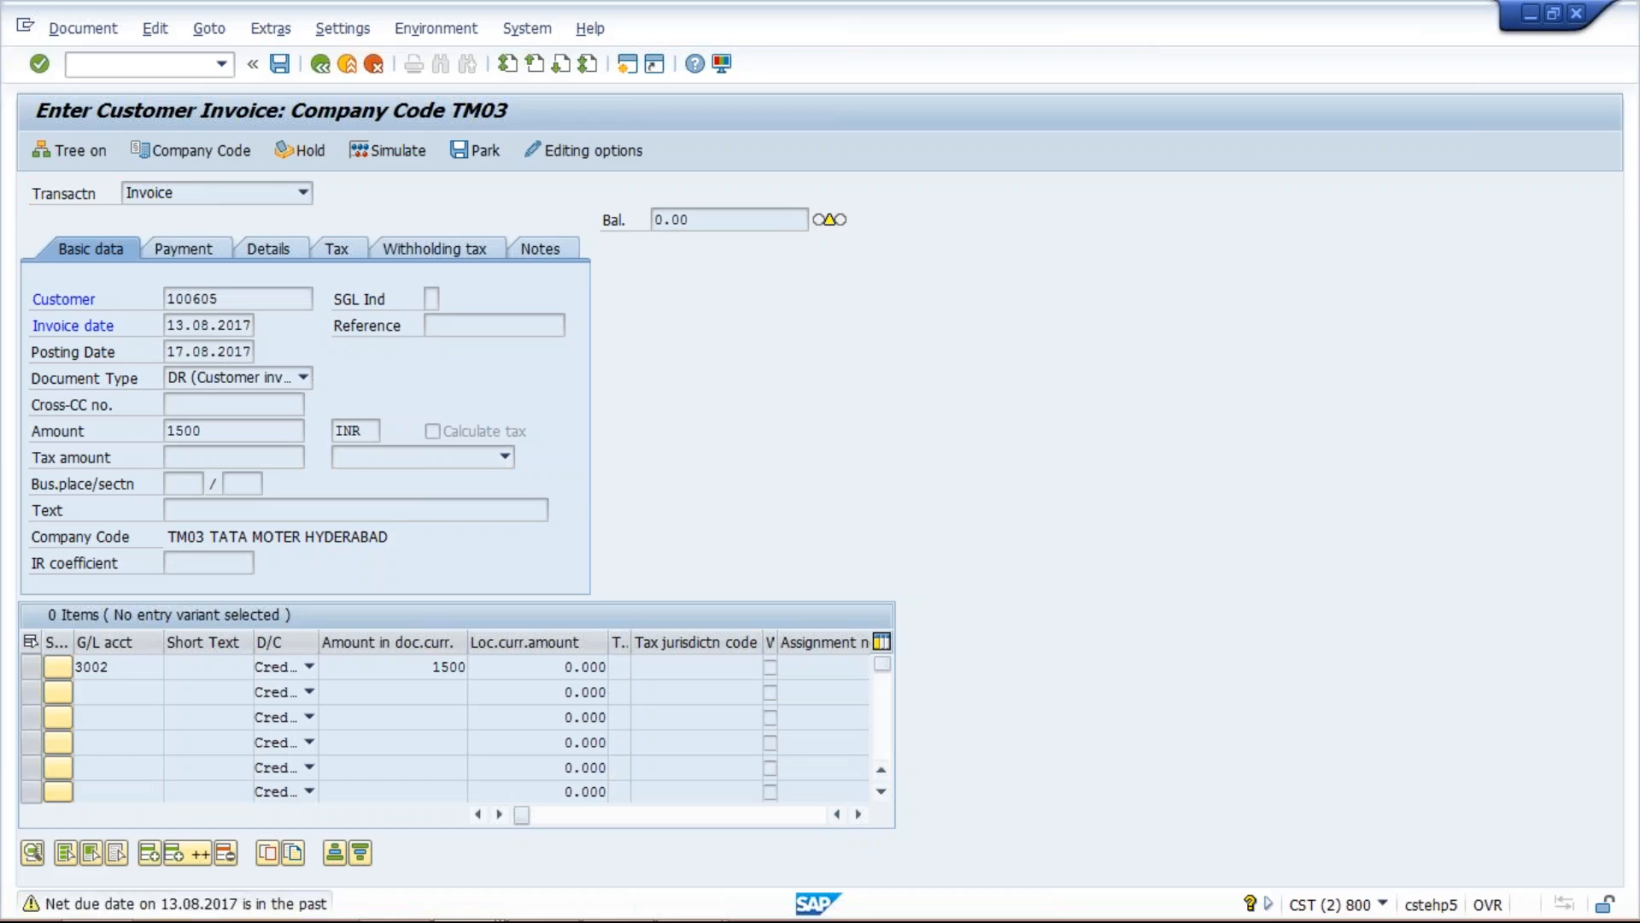
pyautogui.press('Return')
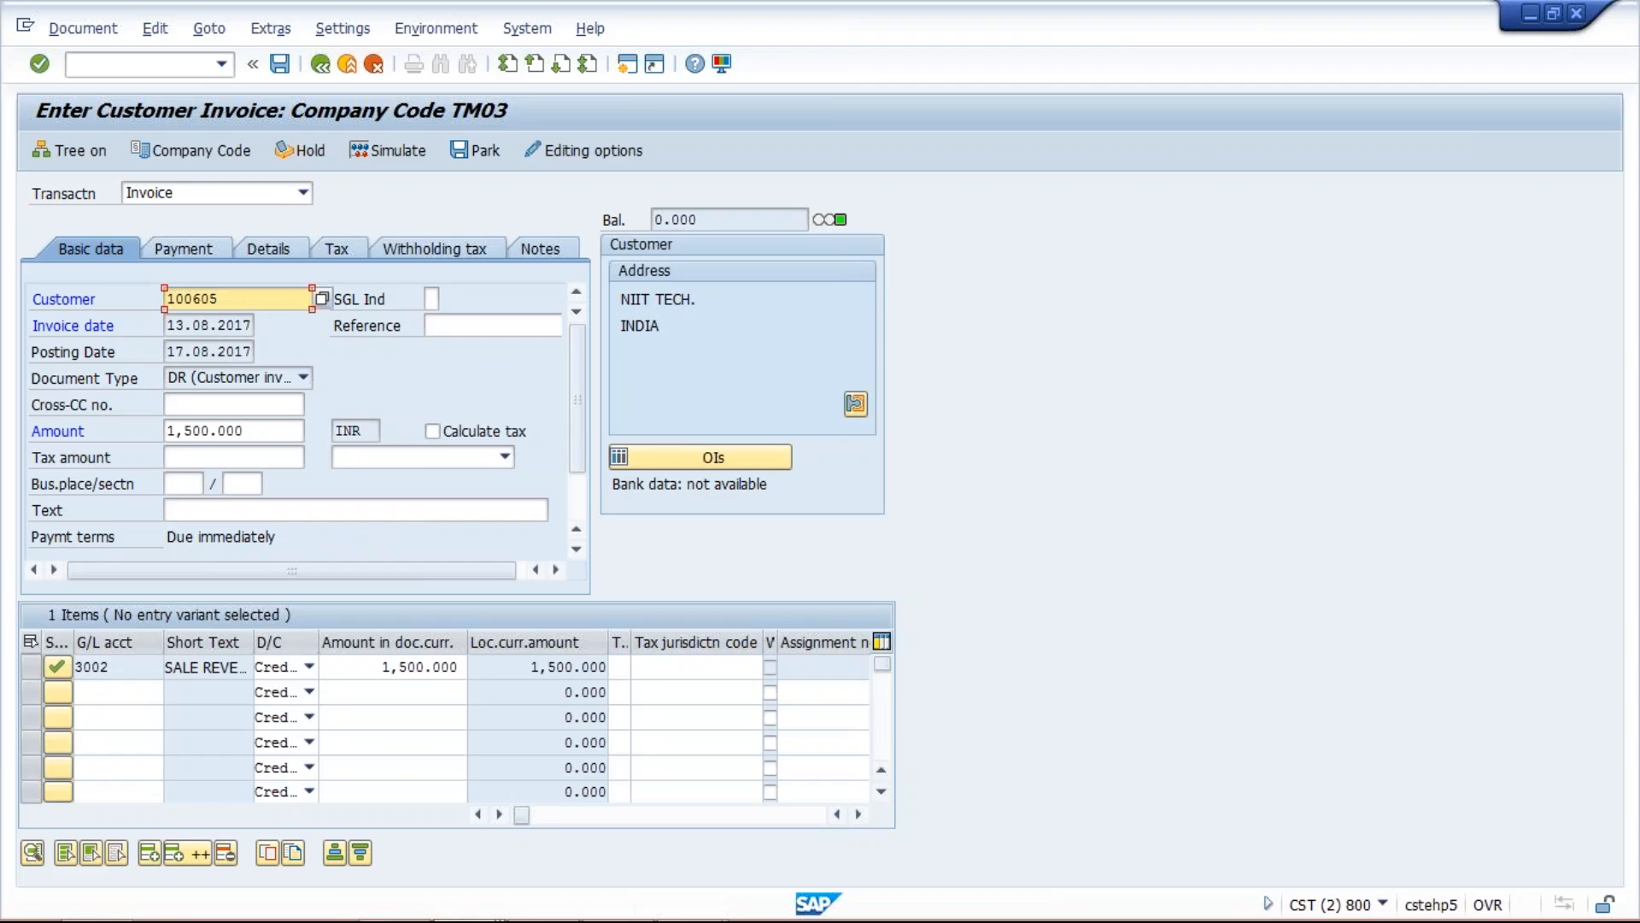
pyautogui.click(281, 64)
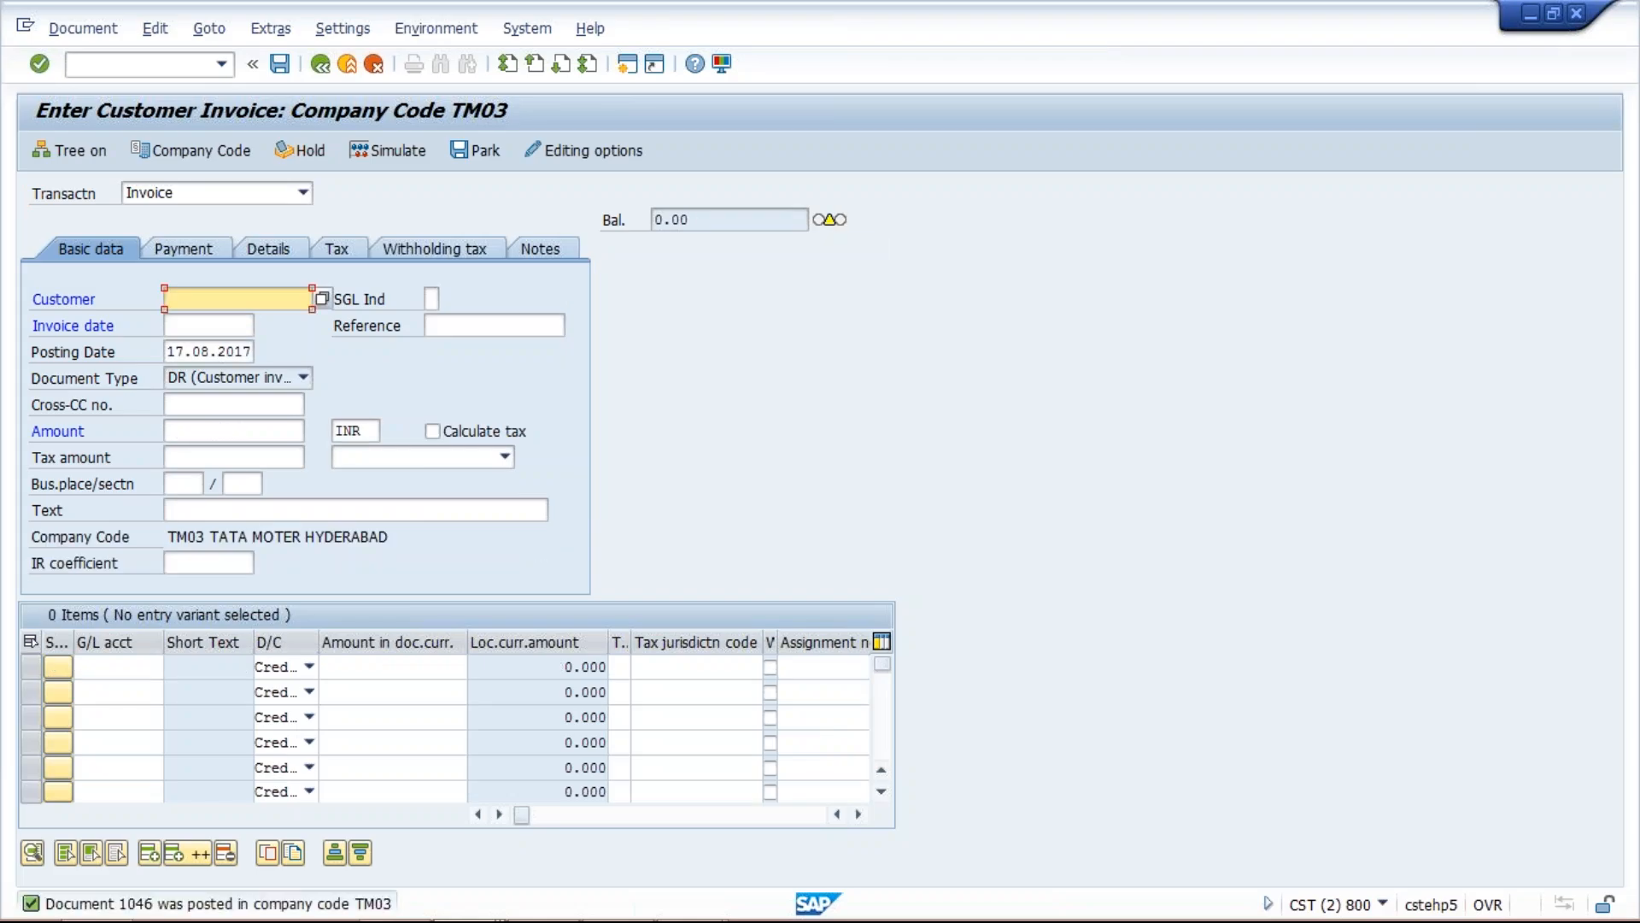
# Step: Leave customer invoice entry and open the vendor line item display with transaction FBL1N
pyautogui.click(147, 64)
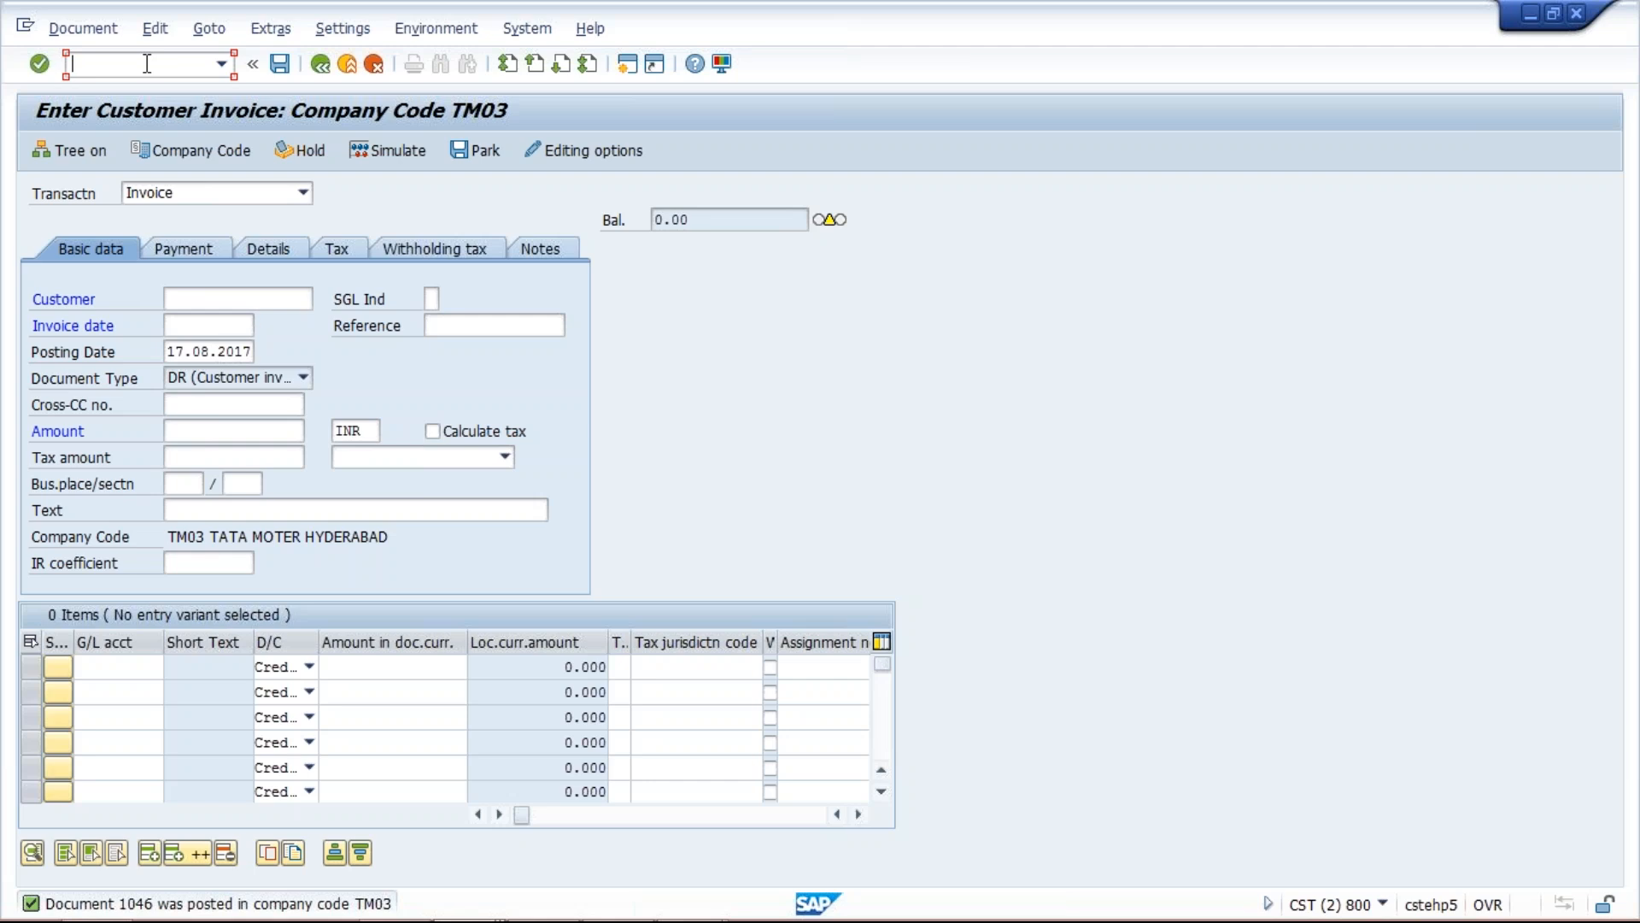
pyautogui.write('/NFBL1N')
pyautogui.press('Return')
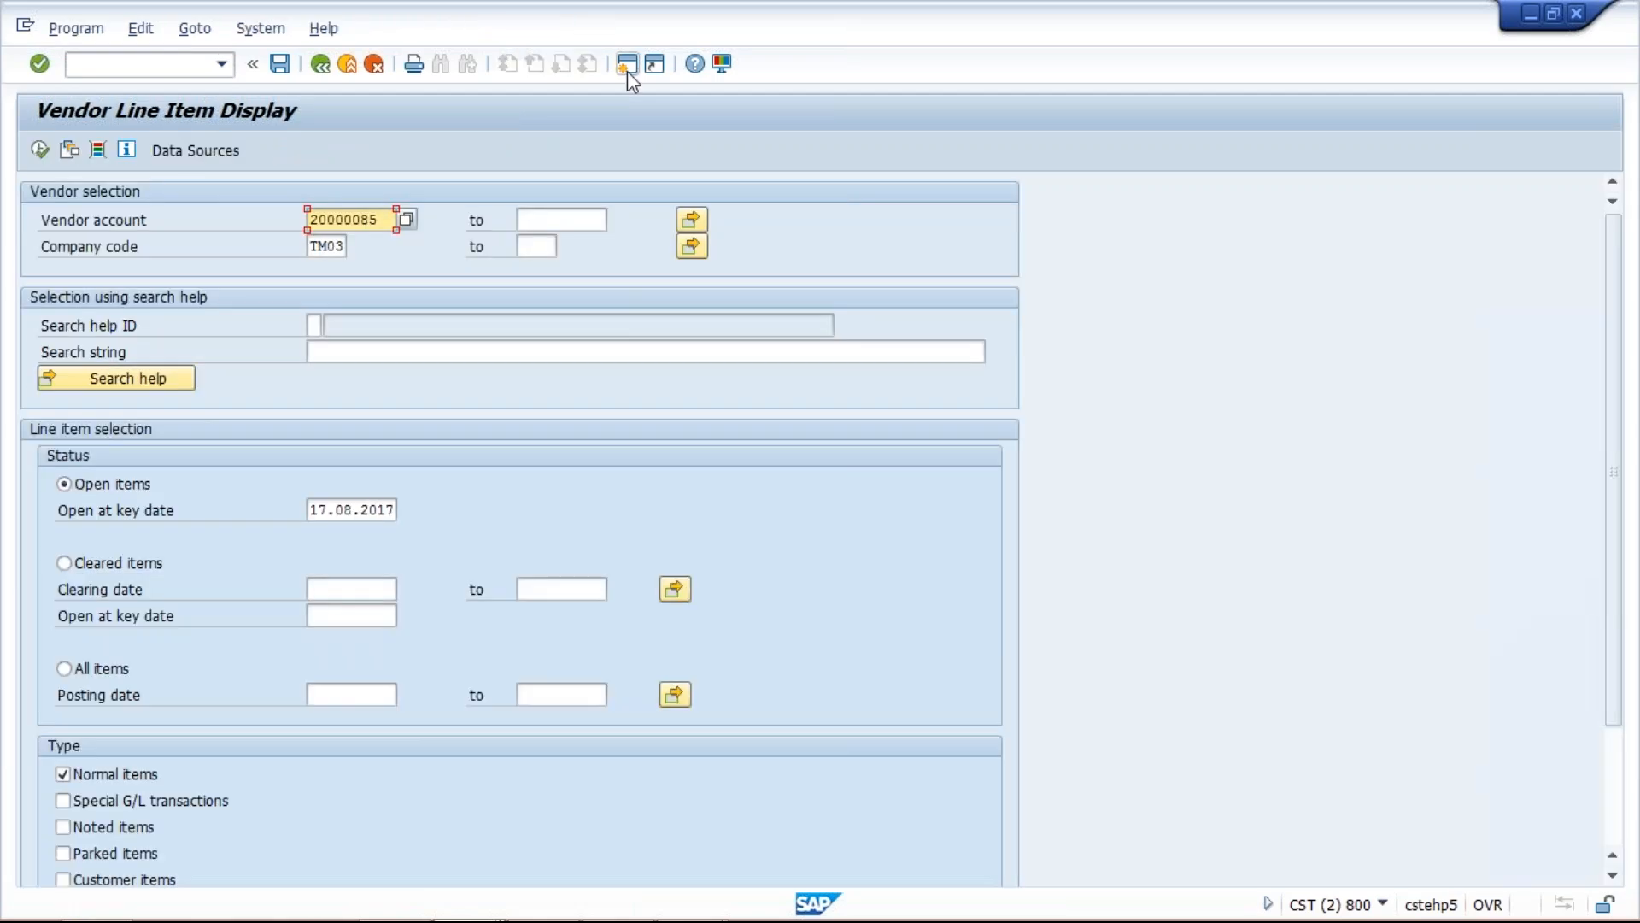
# Step: Open transaction FBL5N in a new session and list the NIIT TECH. customer's open items for company code TM03
pyautogui.click(627, 70)
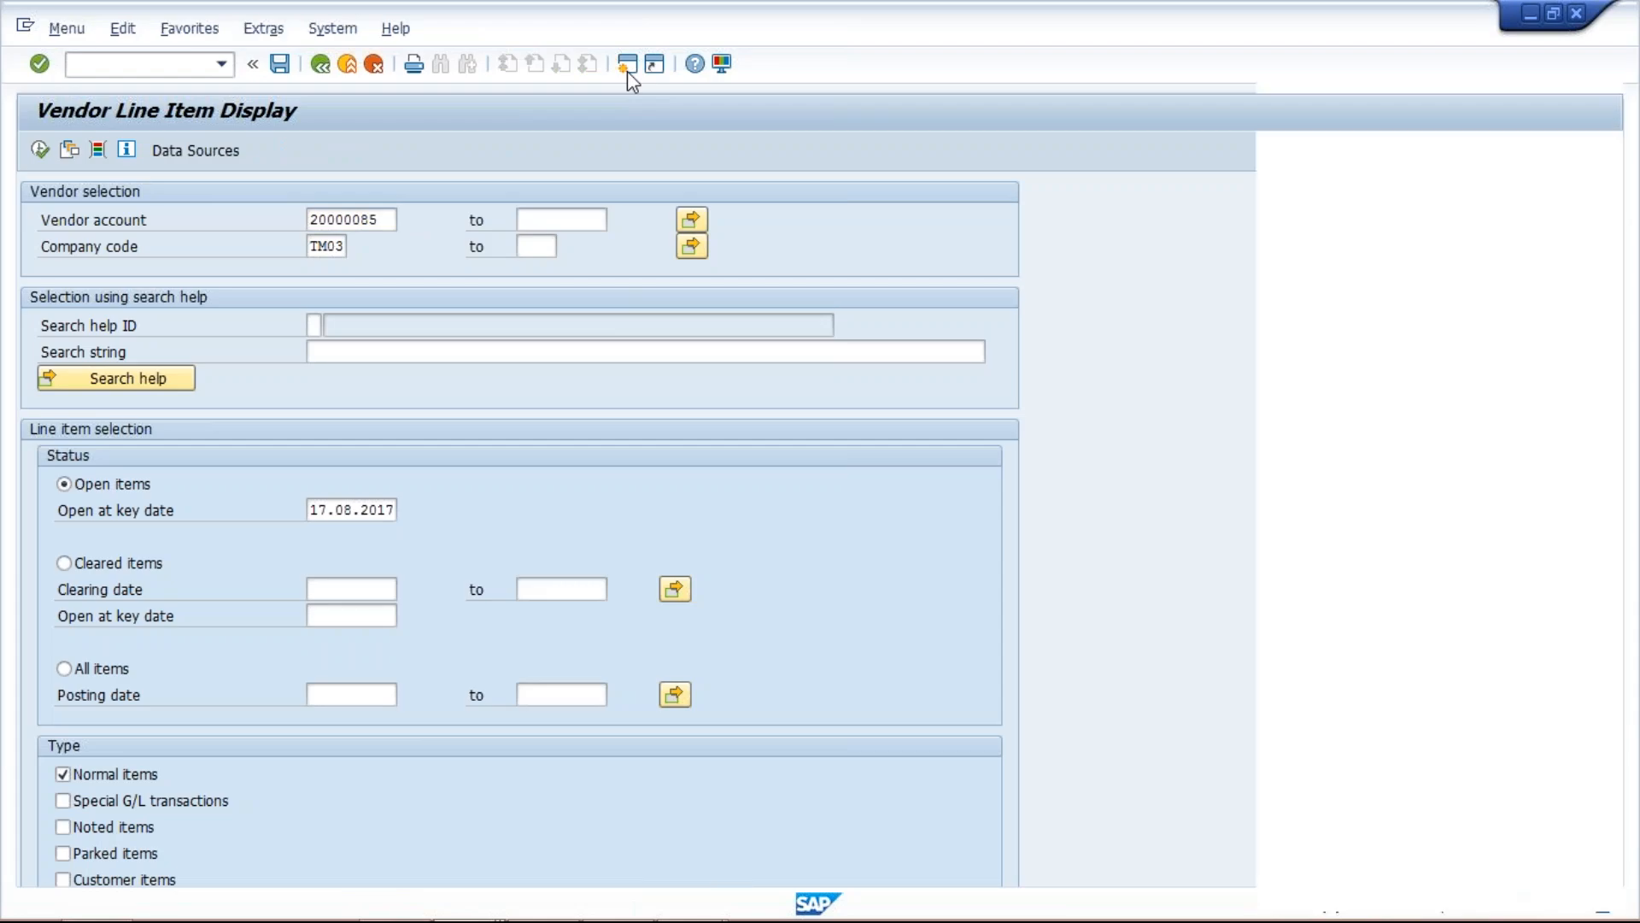
pyautogui.write('F')
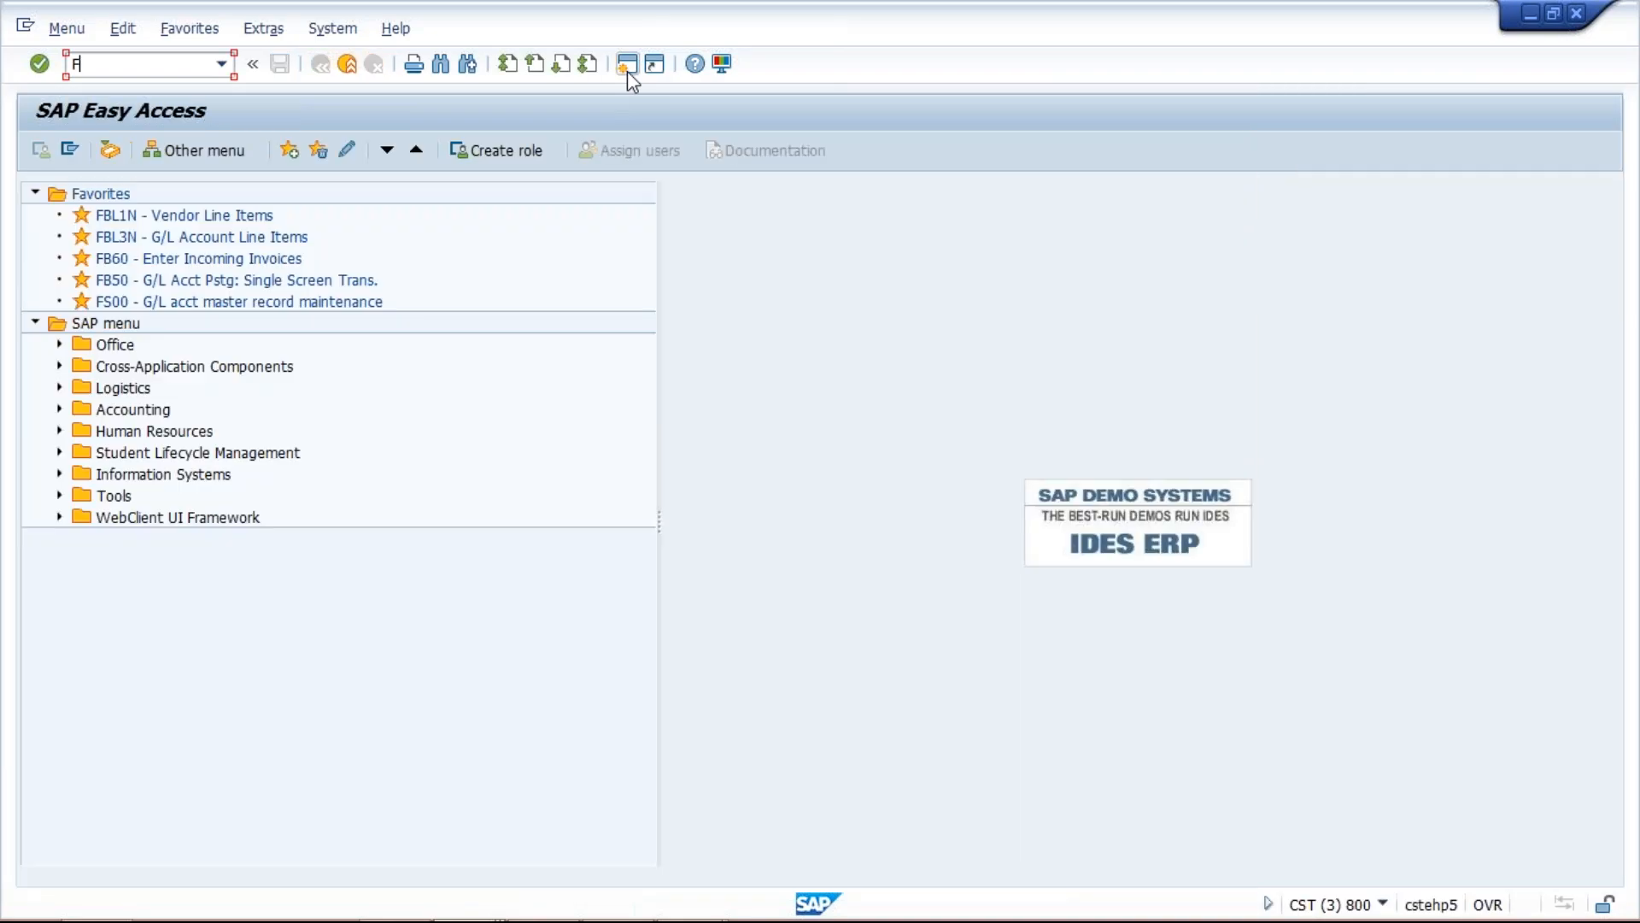
pyautogui.write('BL5N')
pyautogui.press('Return')
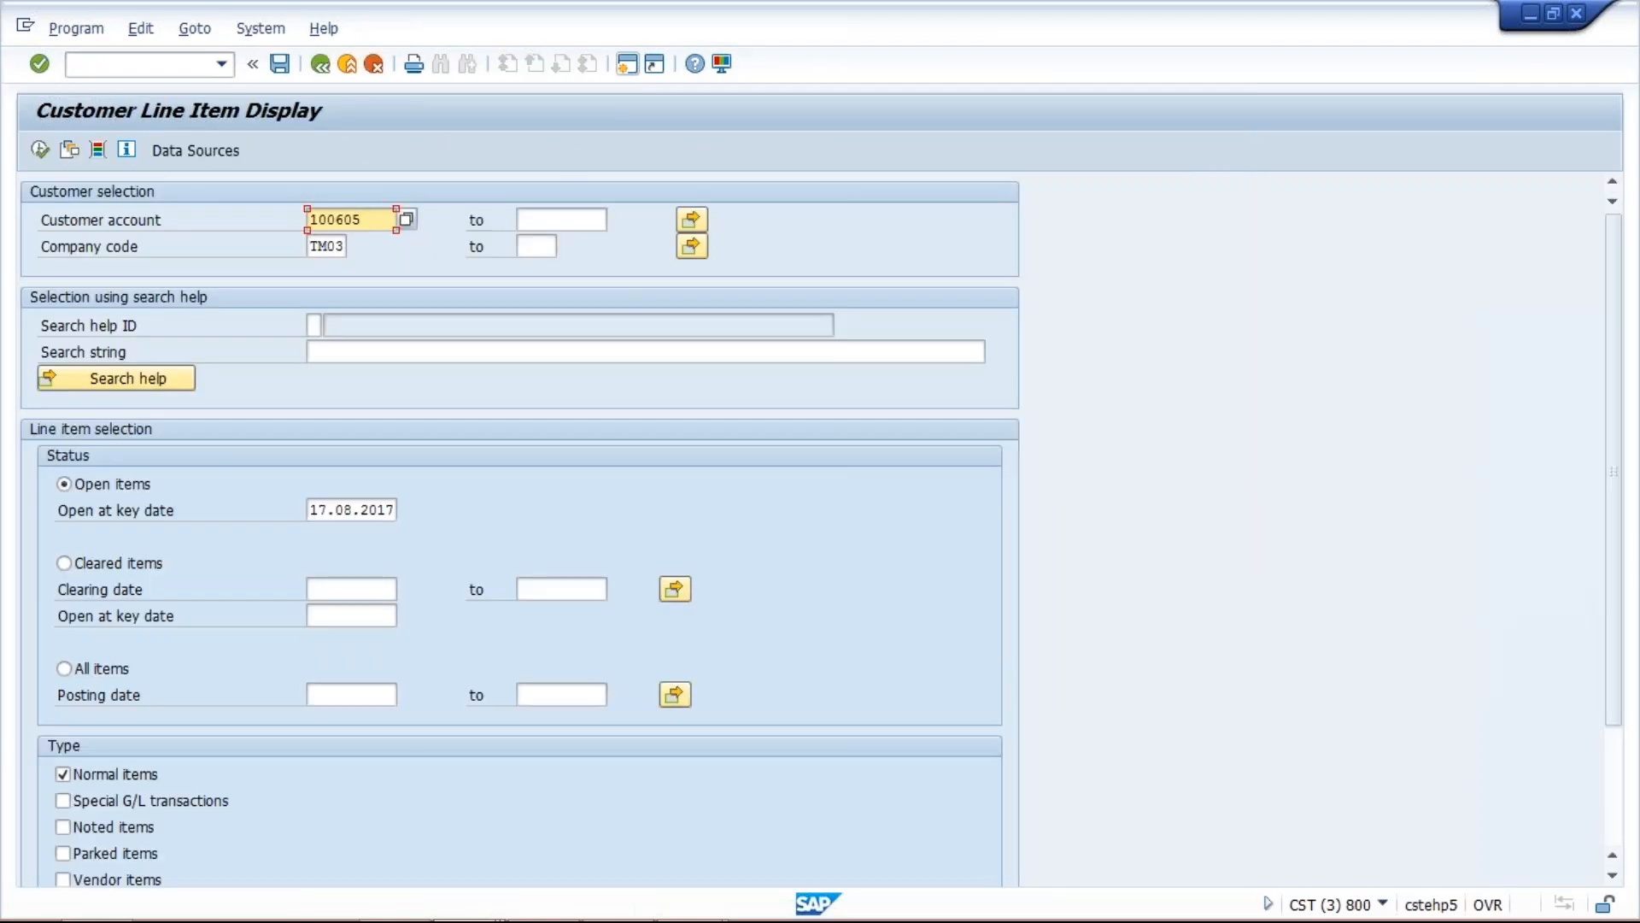
pyautogui.click(38, 152)
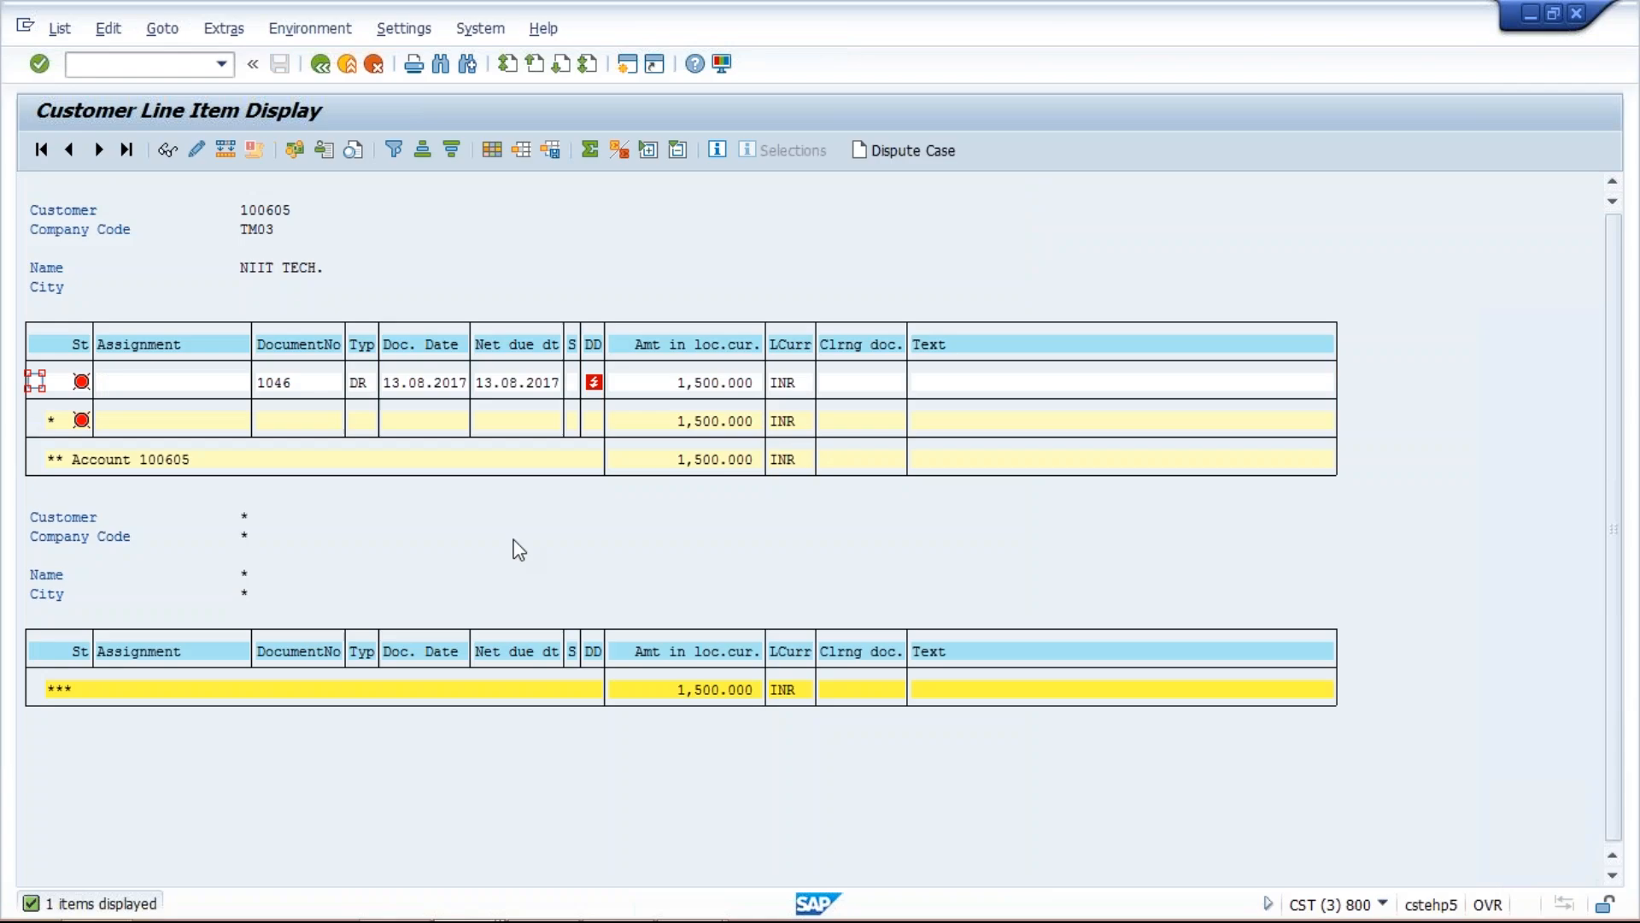
# Step: Switch to the vendor line item session and list the NIIT TECH. vendor's open items for company code TM03
pyautogui.moveTo(805, 921)
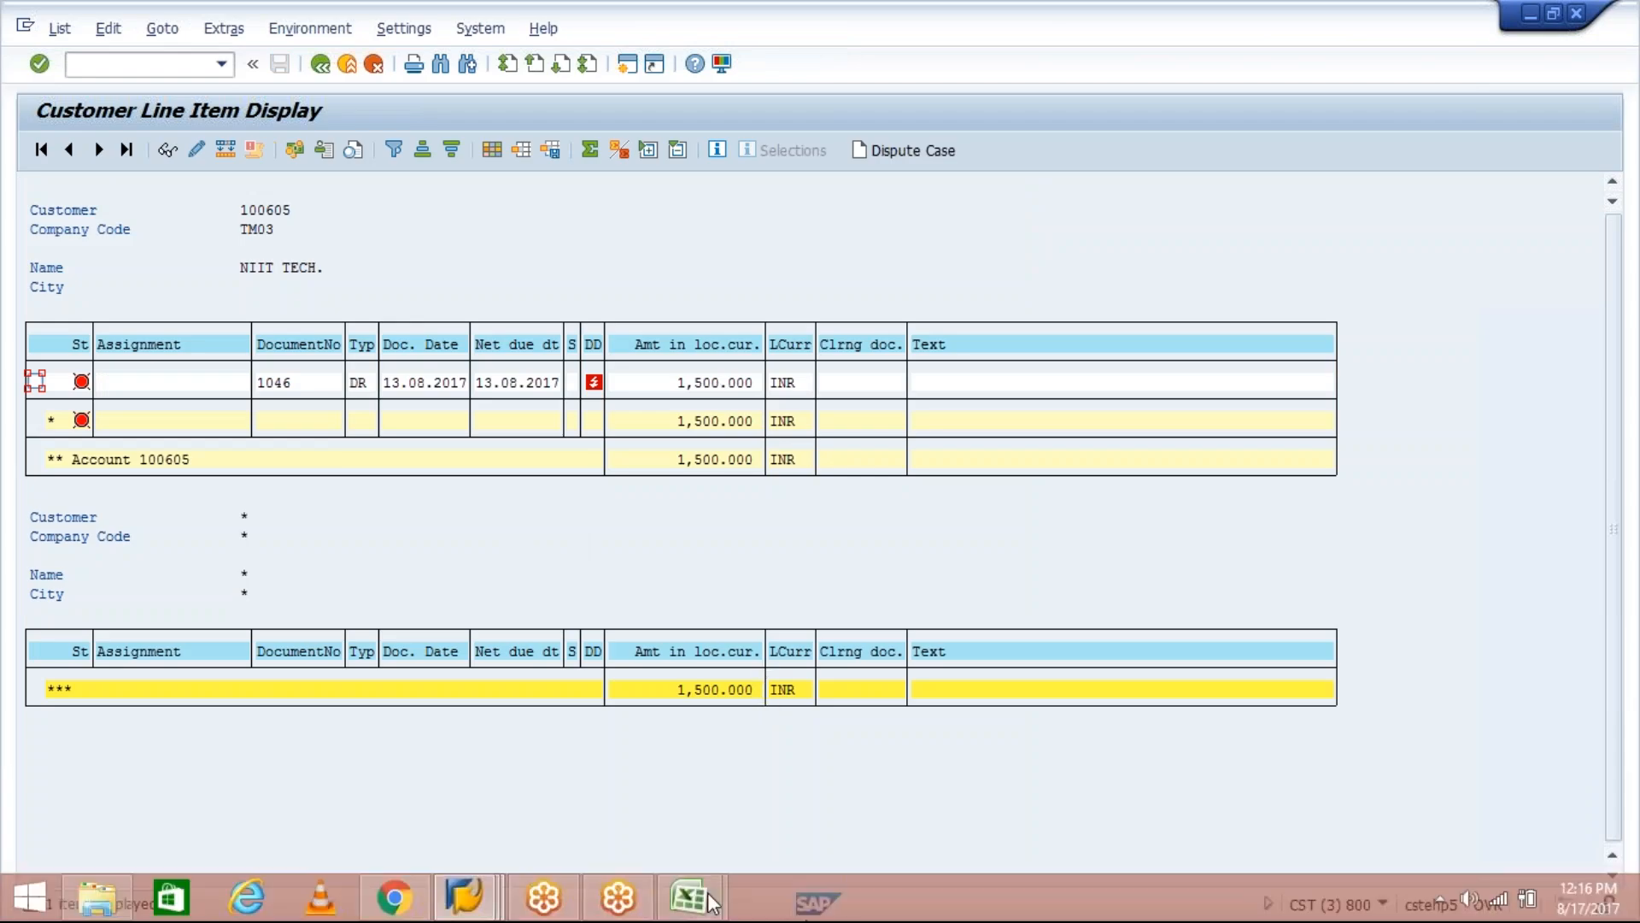
pyautogui.click(482, 920)
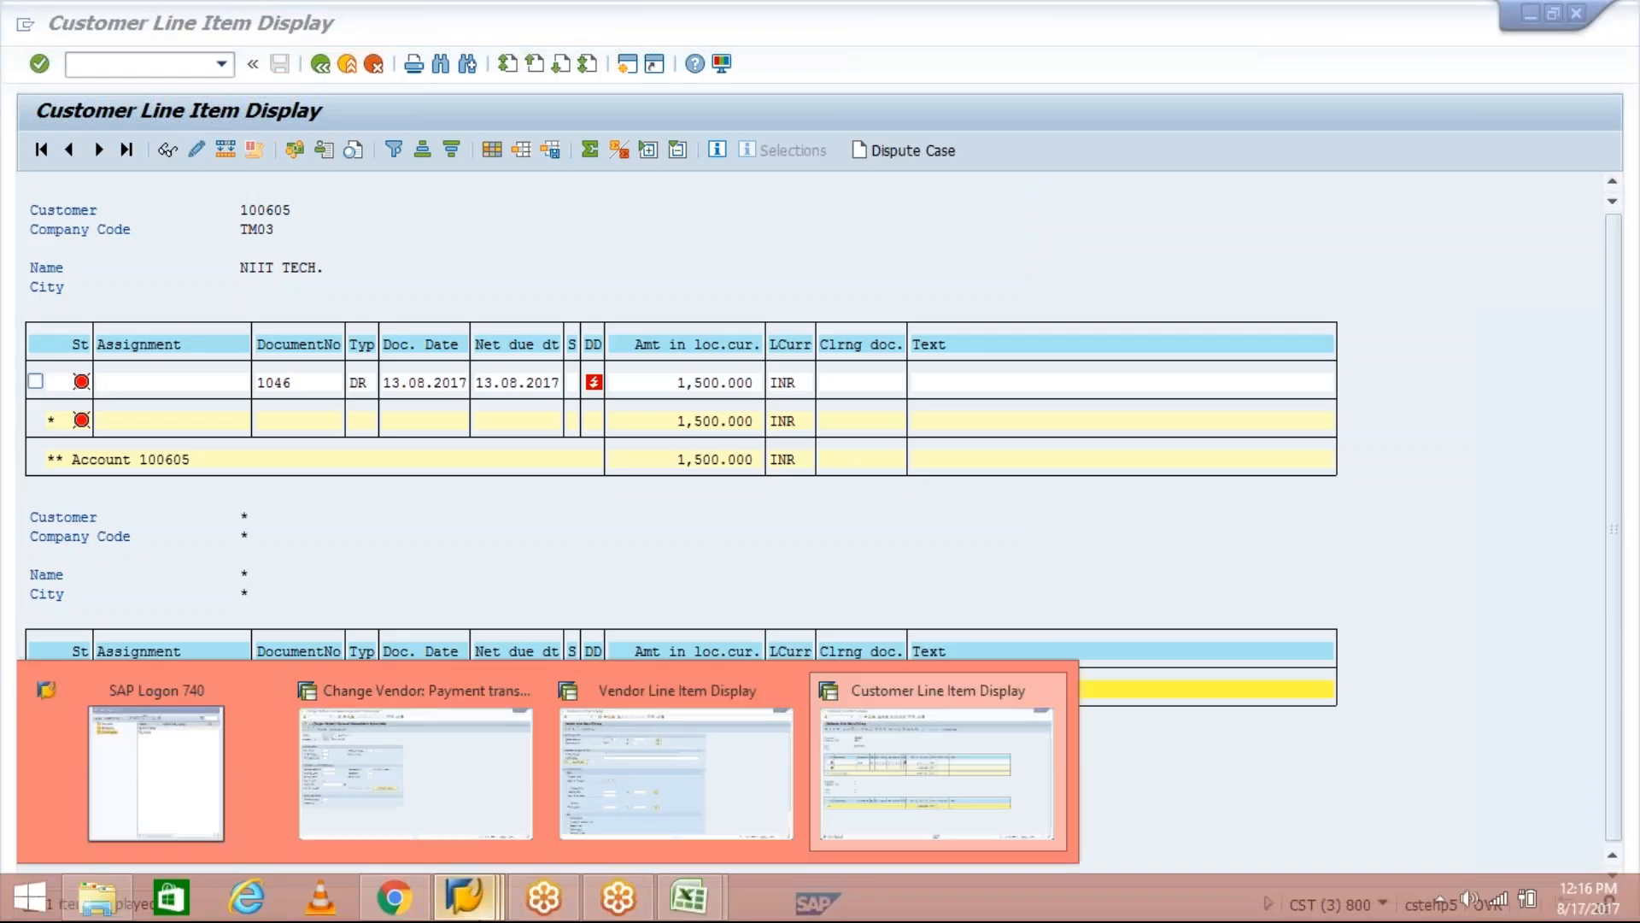
pyautogui.click(633, 791)
pyautogui.click(41, 151)
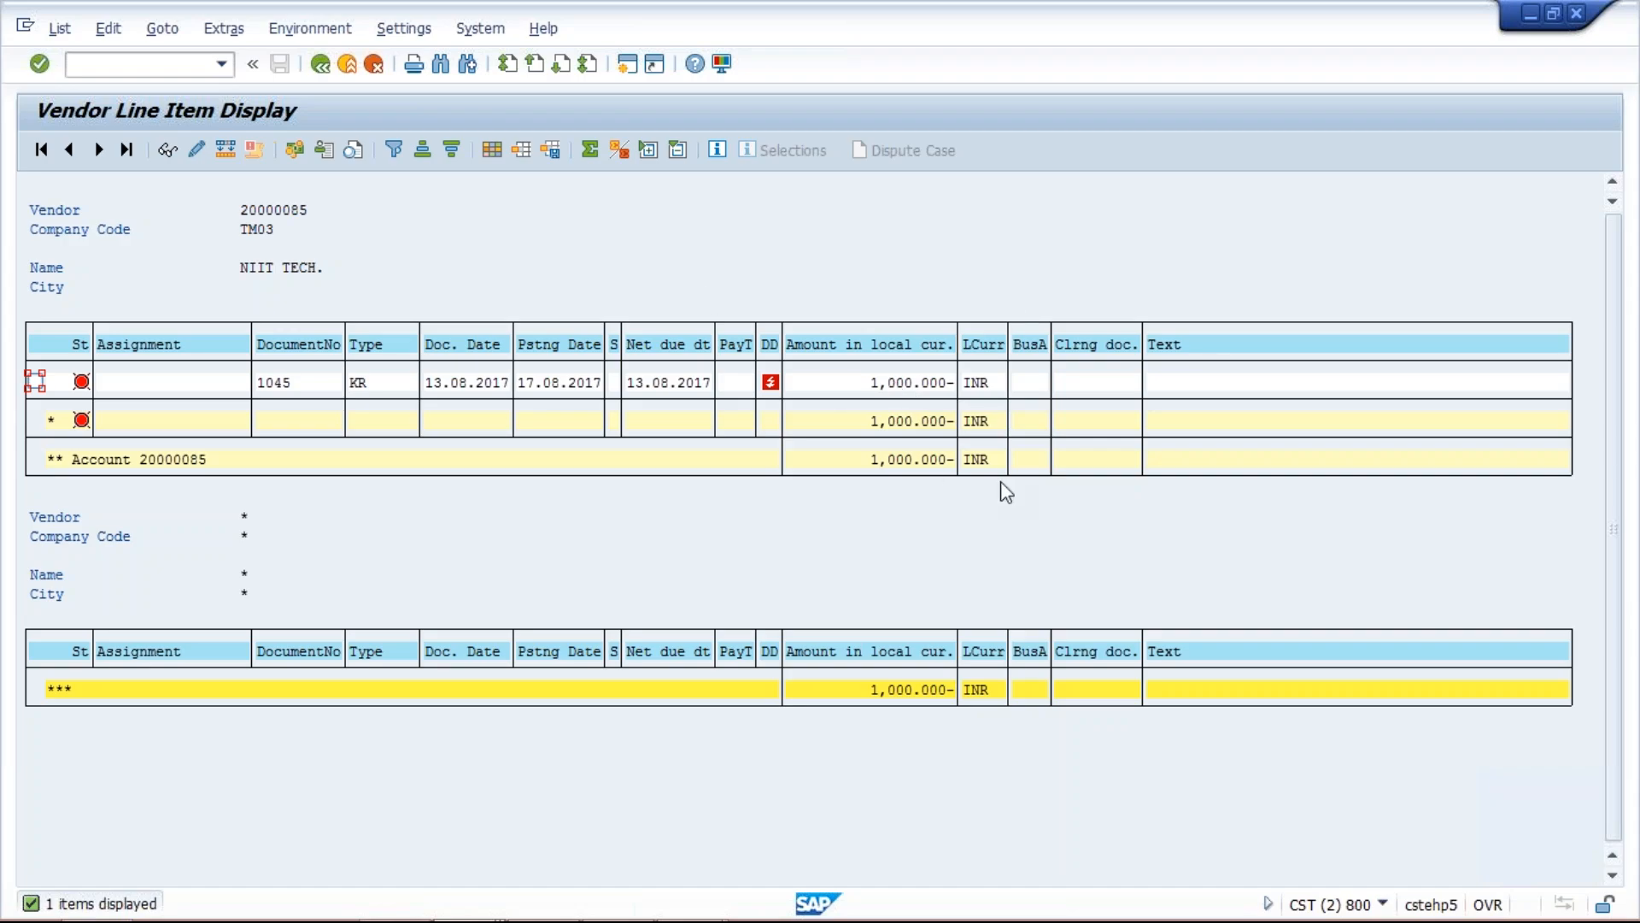
# Step: Close the GoToMeeting Recording Manager window and switch back to the customer line item display
pyautogui.moveTo(611, 907)
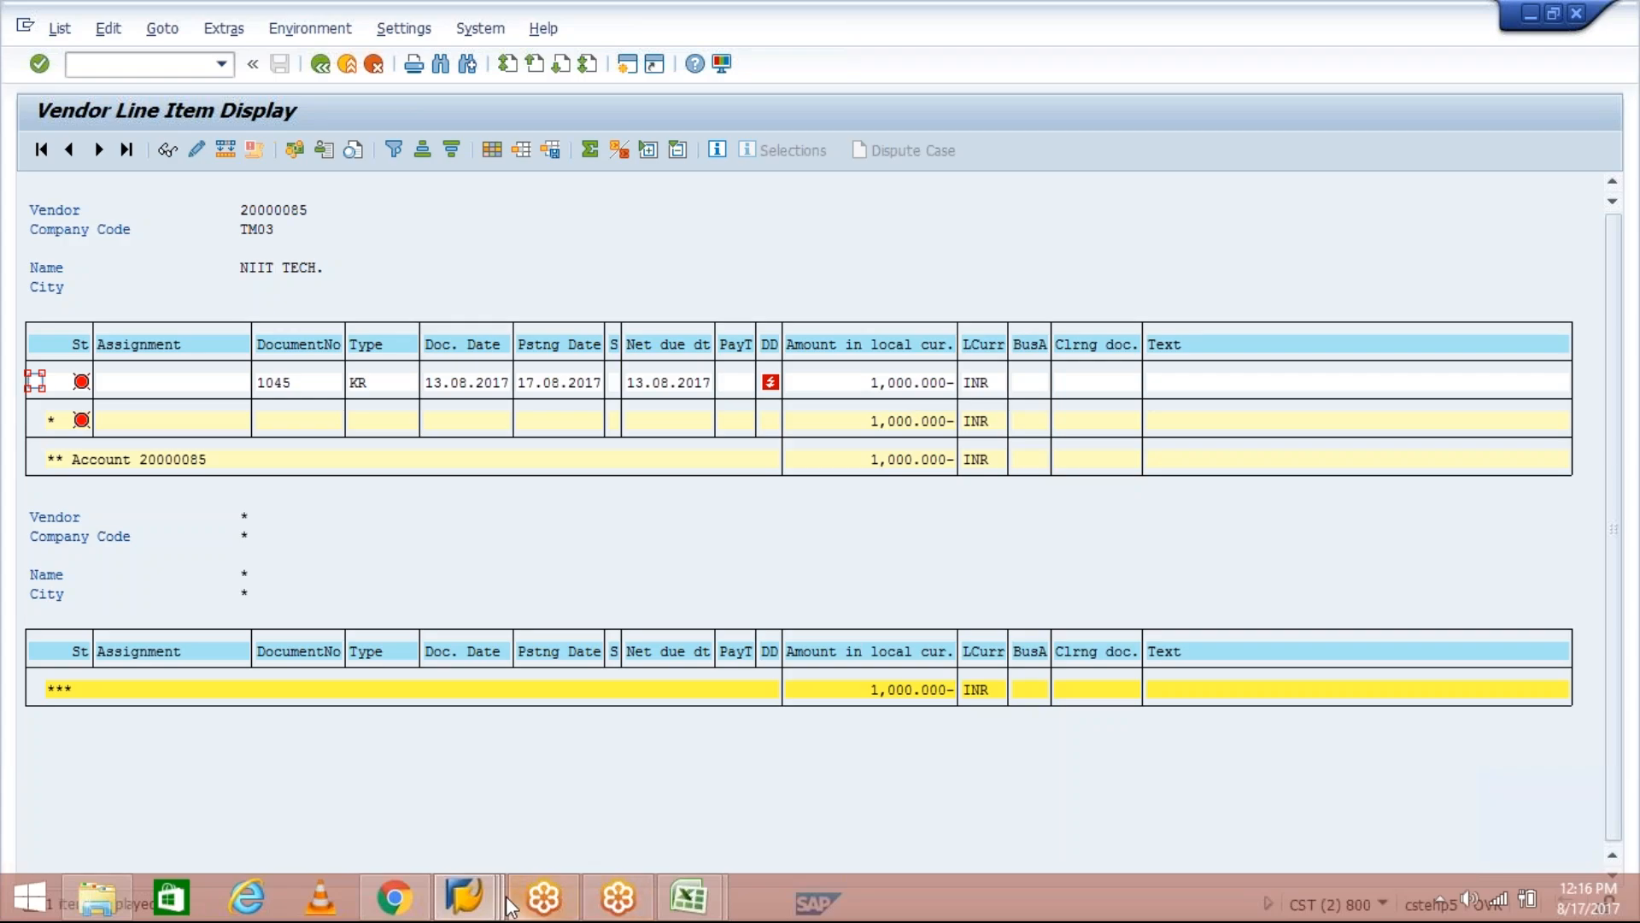
pyautogui.moveTo(475, 904)
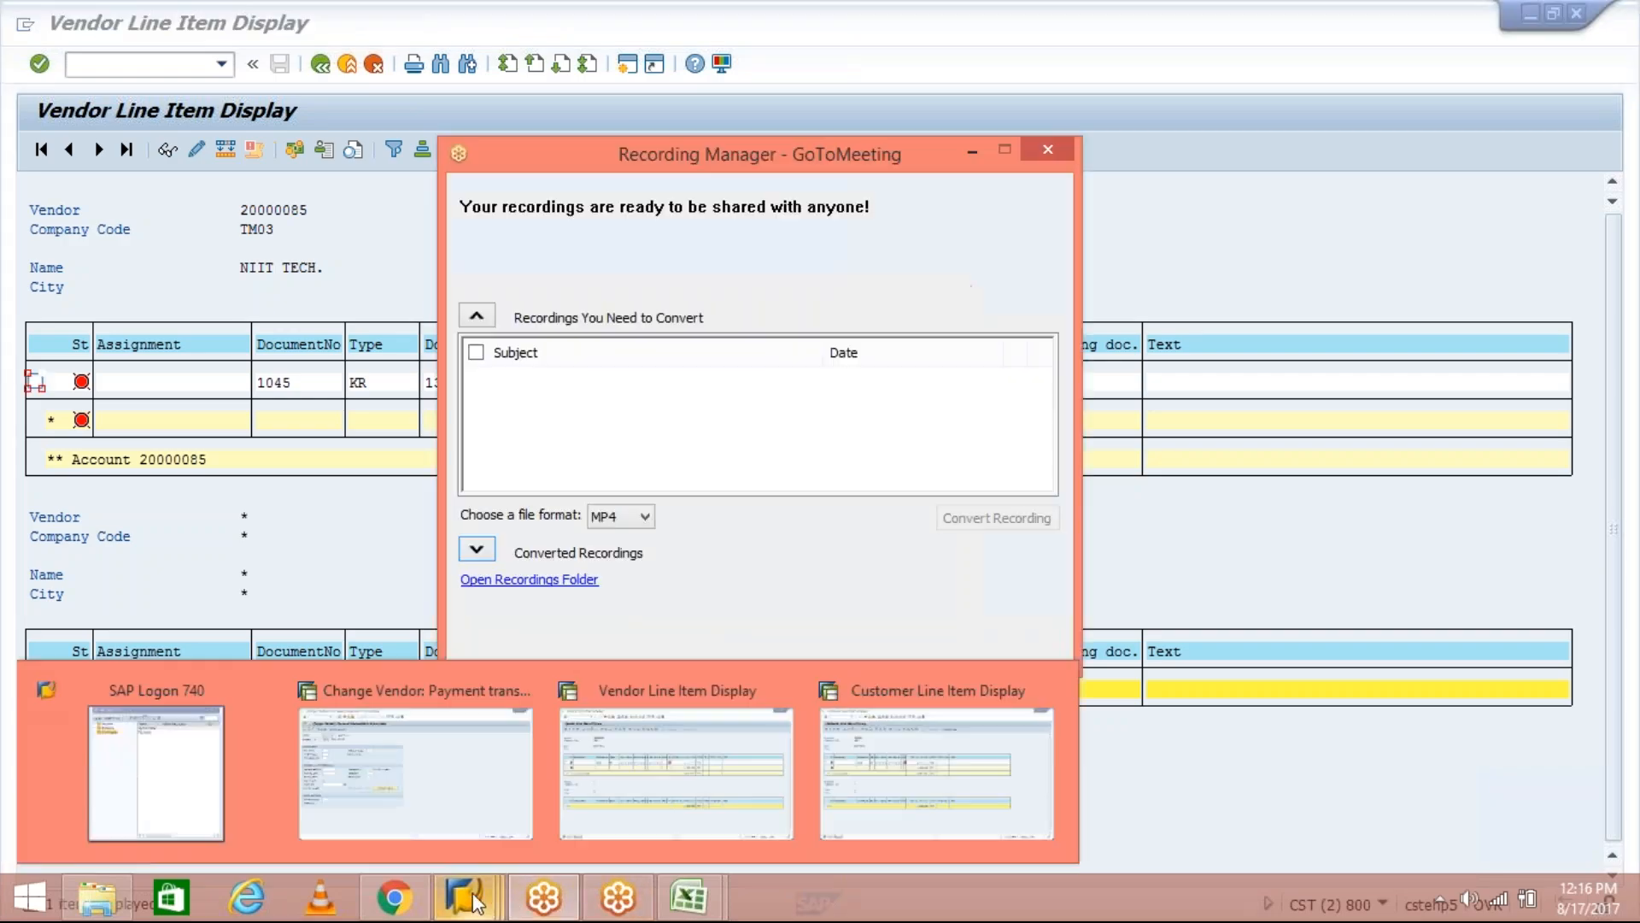
pyautogui.click(1037, 157)
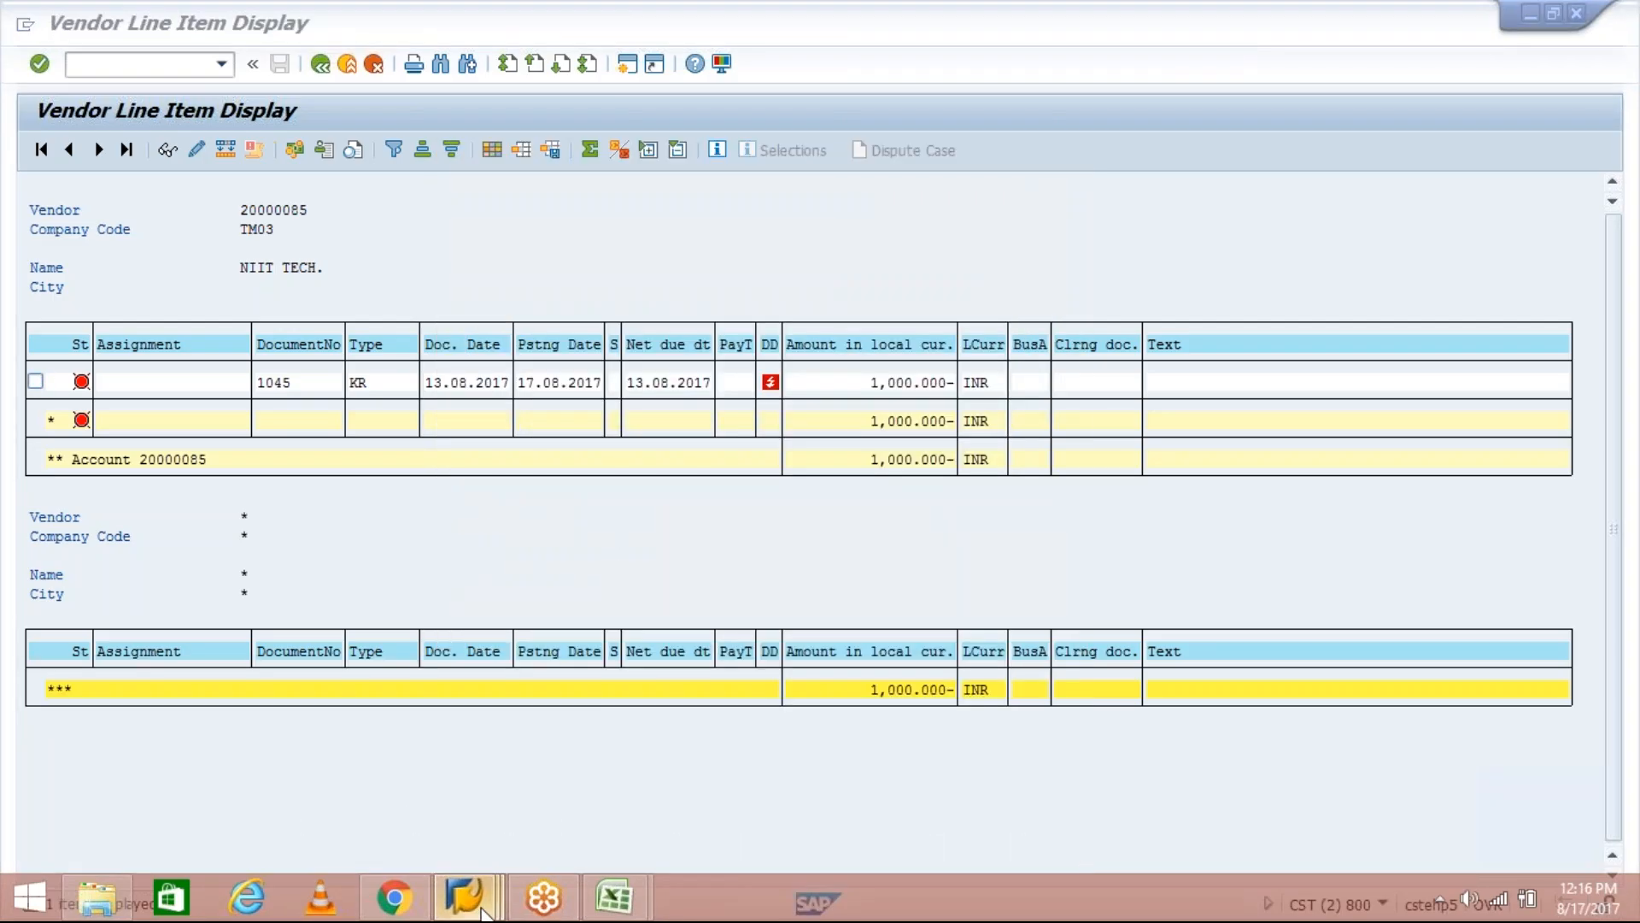
pyautogui.moveTo(482, 909)
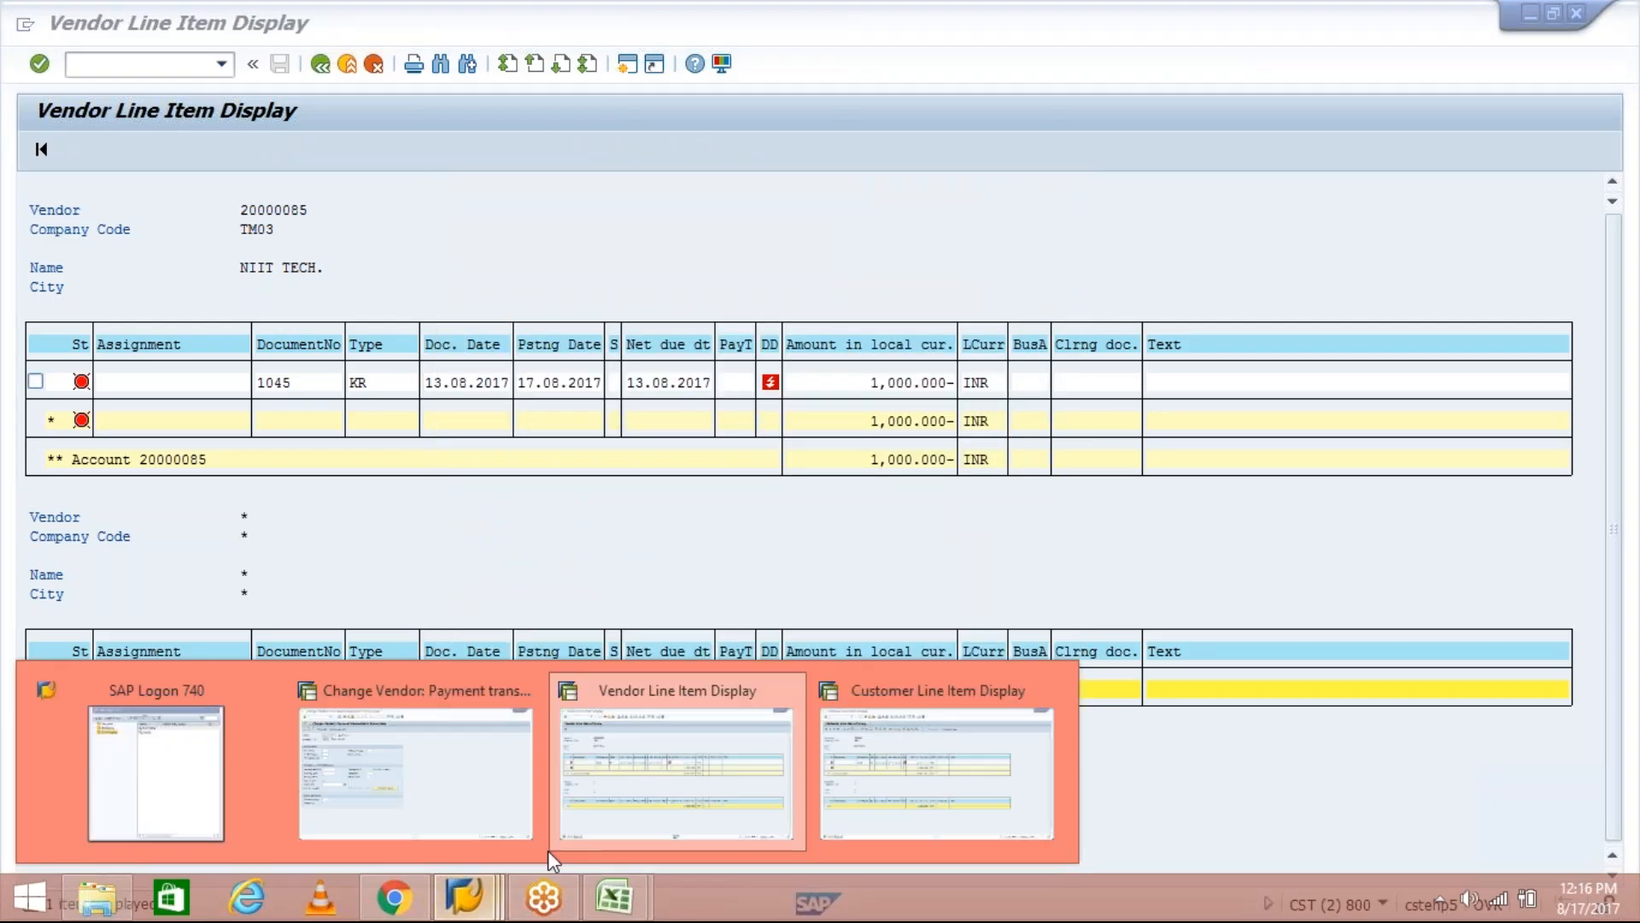
pyautogui.click(884, 767)
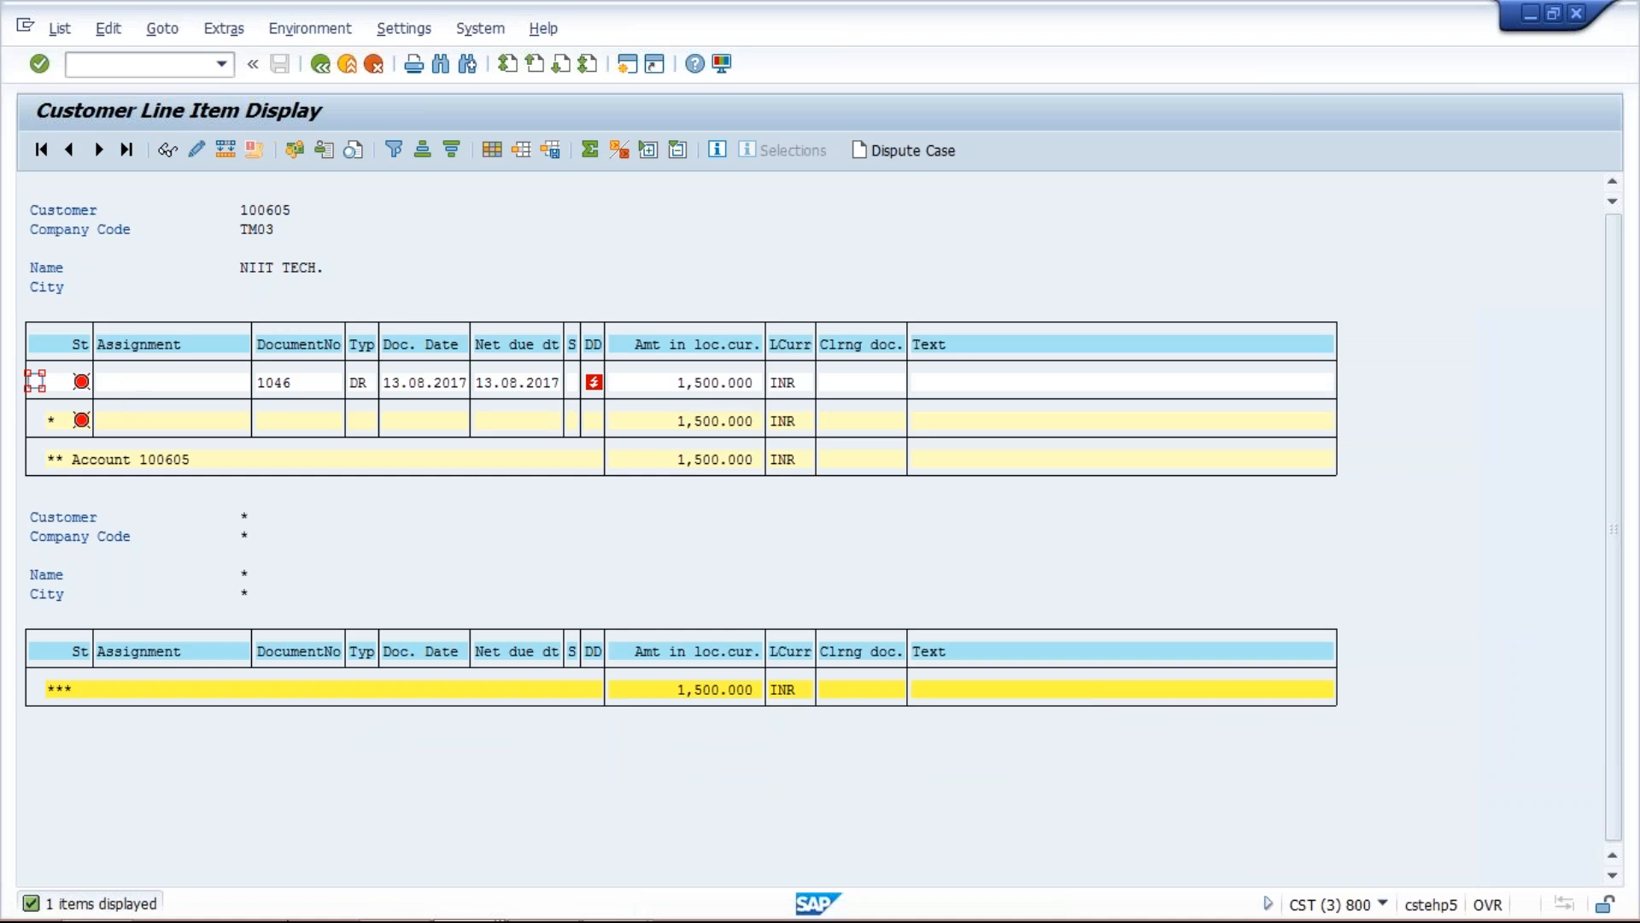
# Step: In the Class workbook in Excel, review the amounts in I3 and I4 and enter the net difference of 500 in I5
pyautogui.click(591, 910)
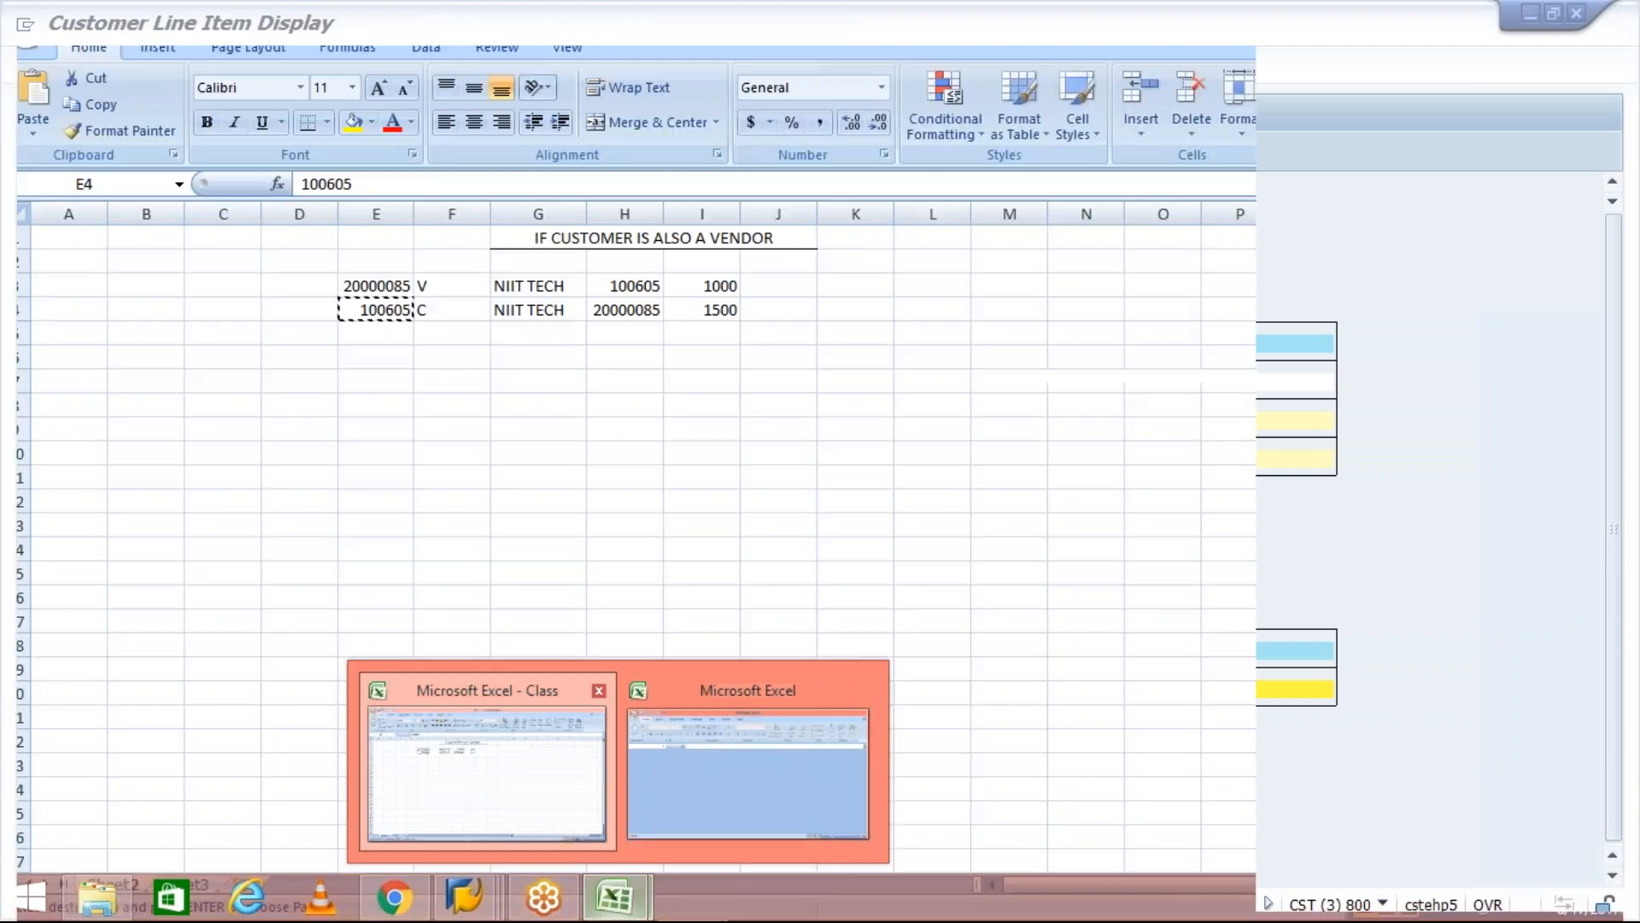
pyautogui.click(467, 793)
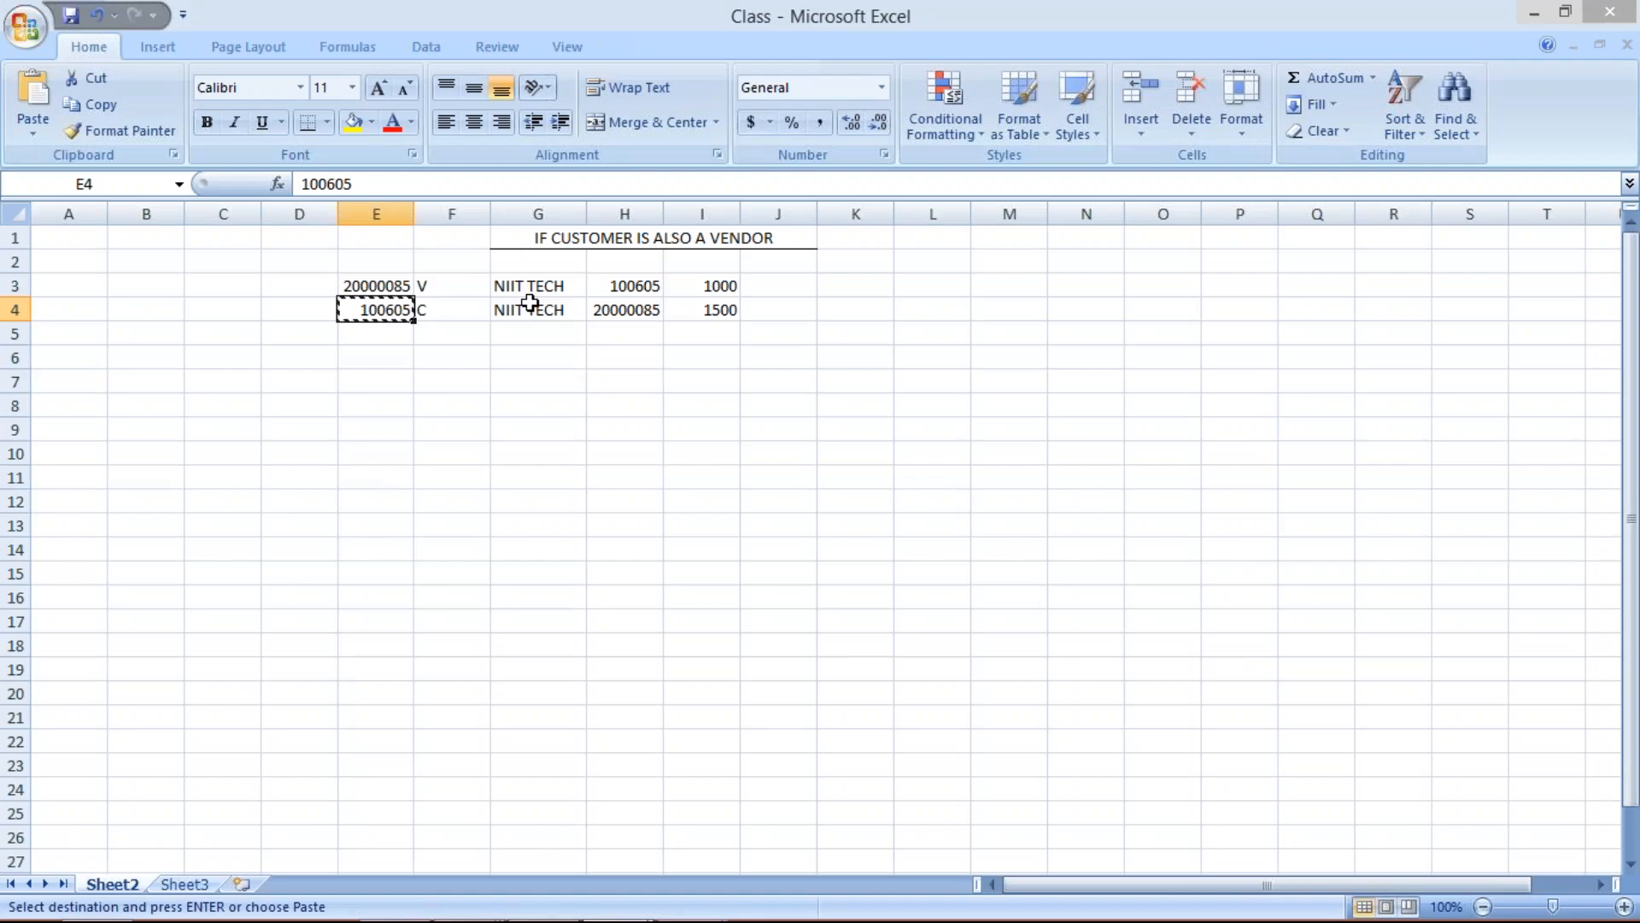
pyautogui.click(716, 283)
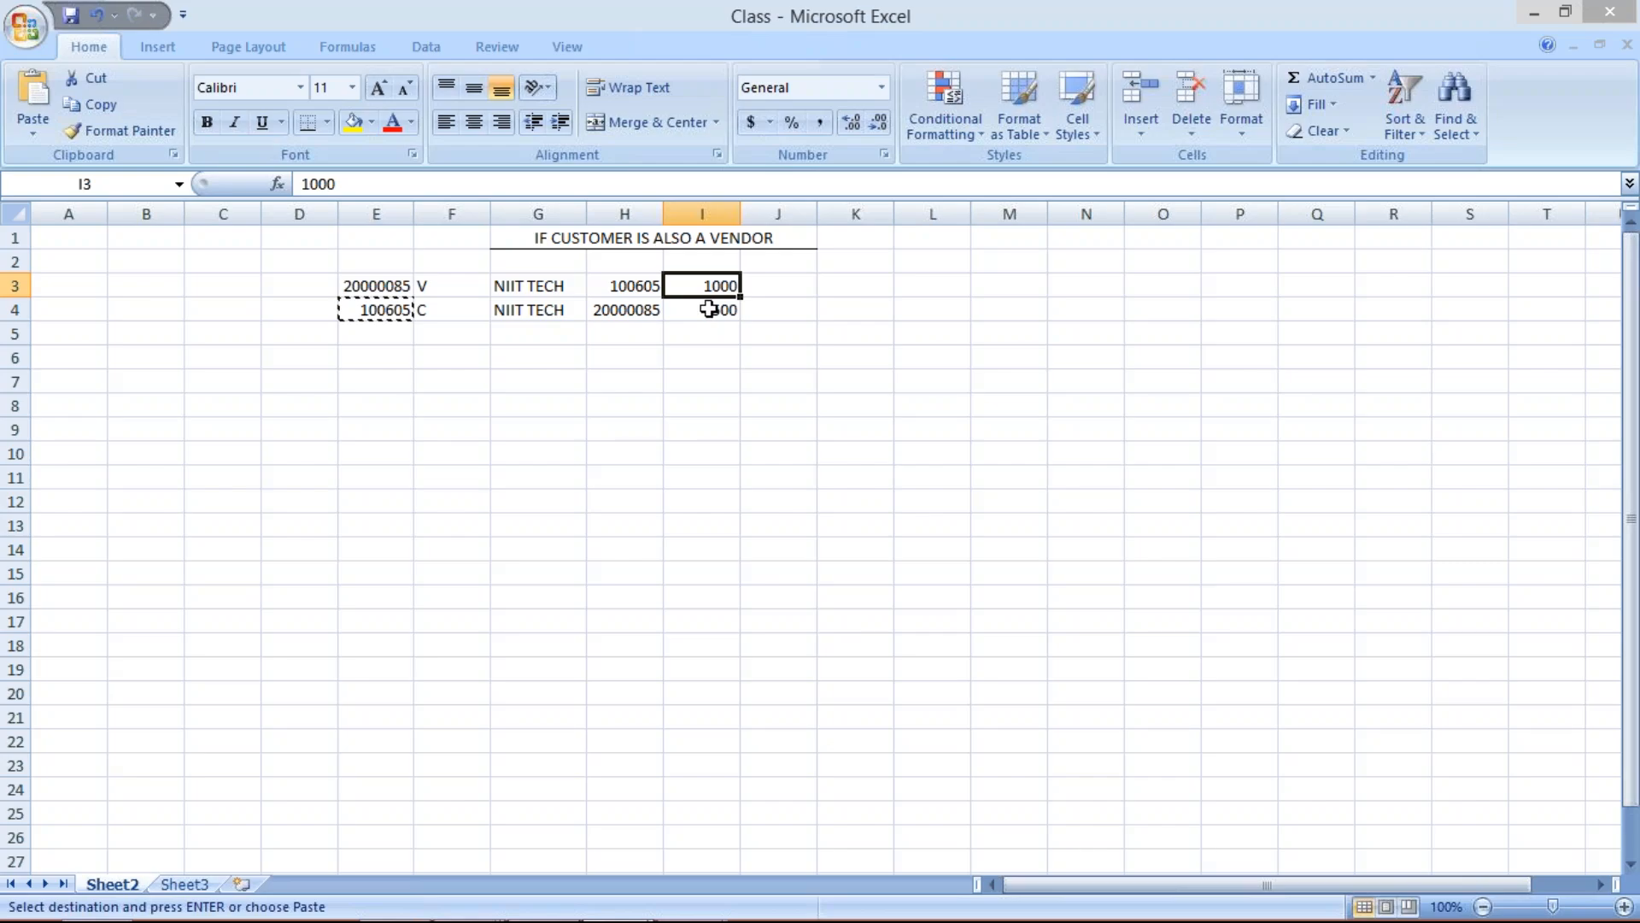
pyautogui.click(708, 310)
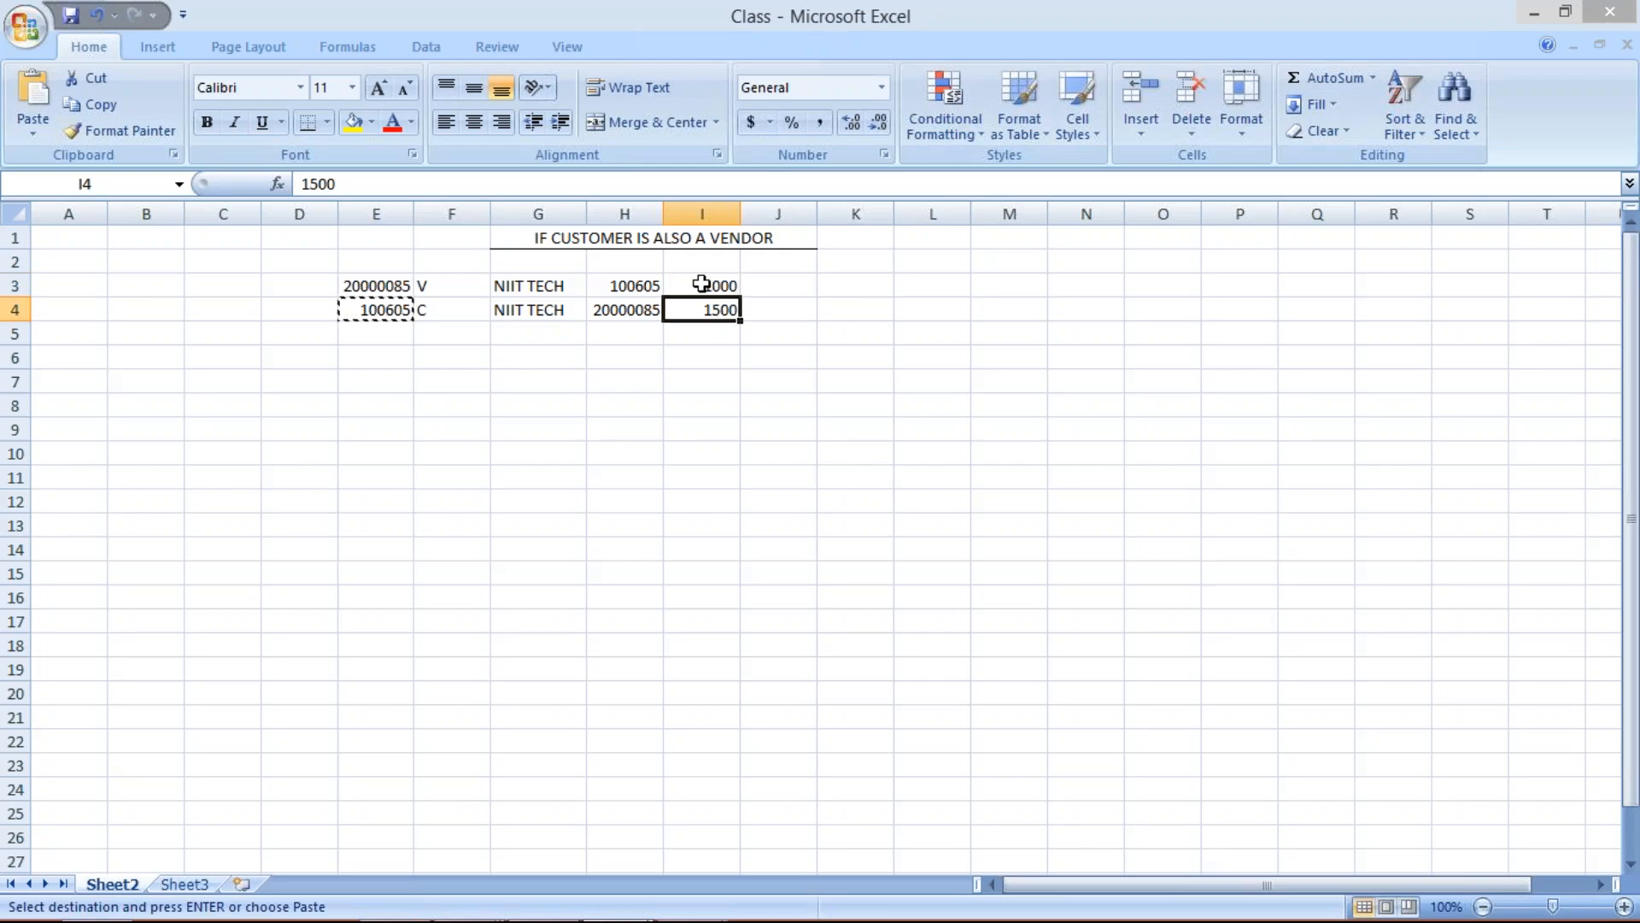
pyautogui.click(698, 279)
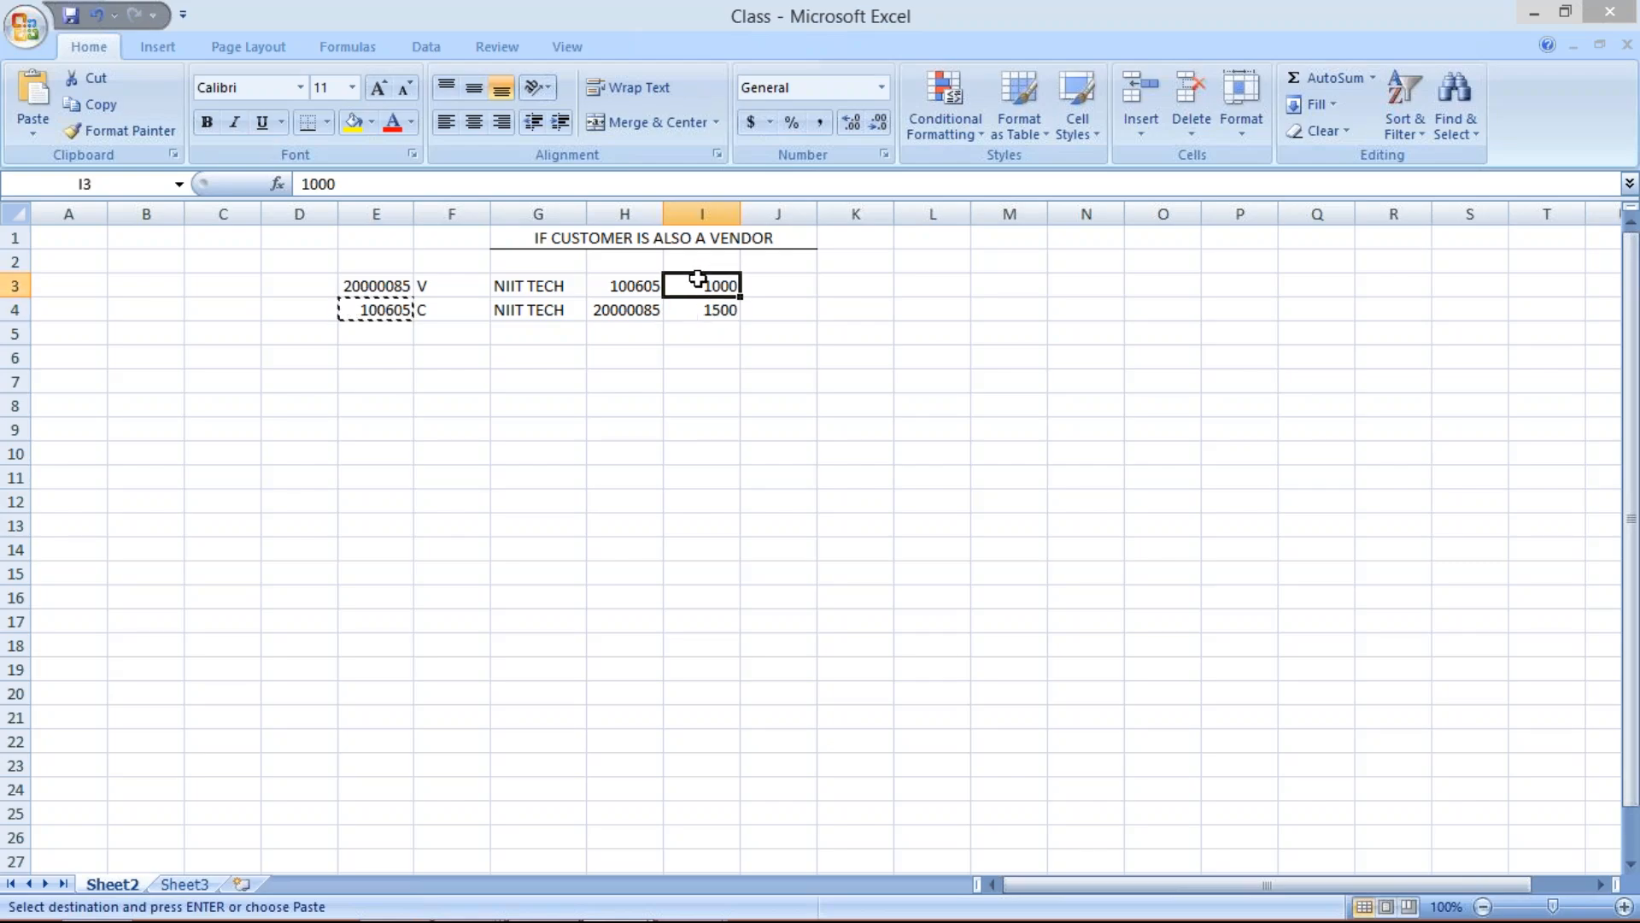
pyautogui.click(706, 336)
pyautogui.write('500')
pyautogui.press('Return')
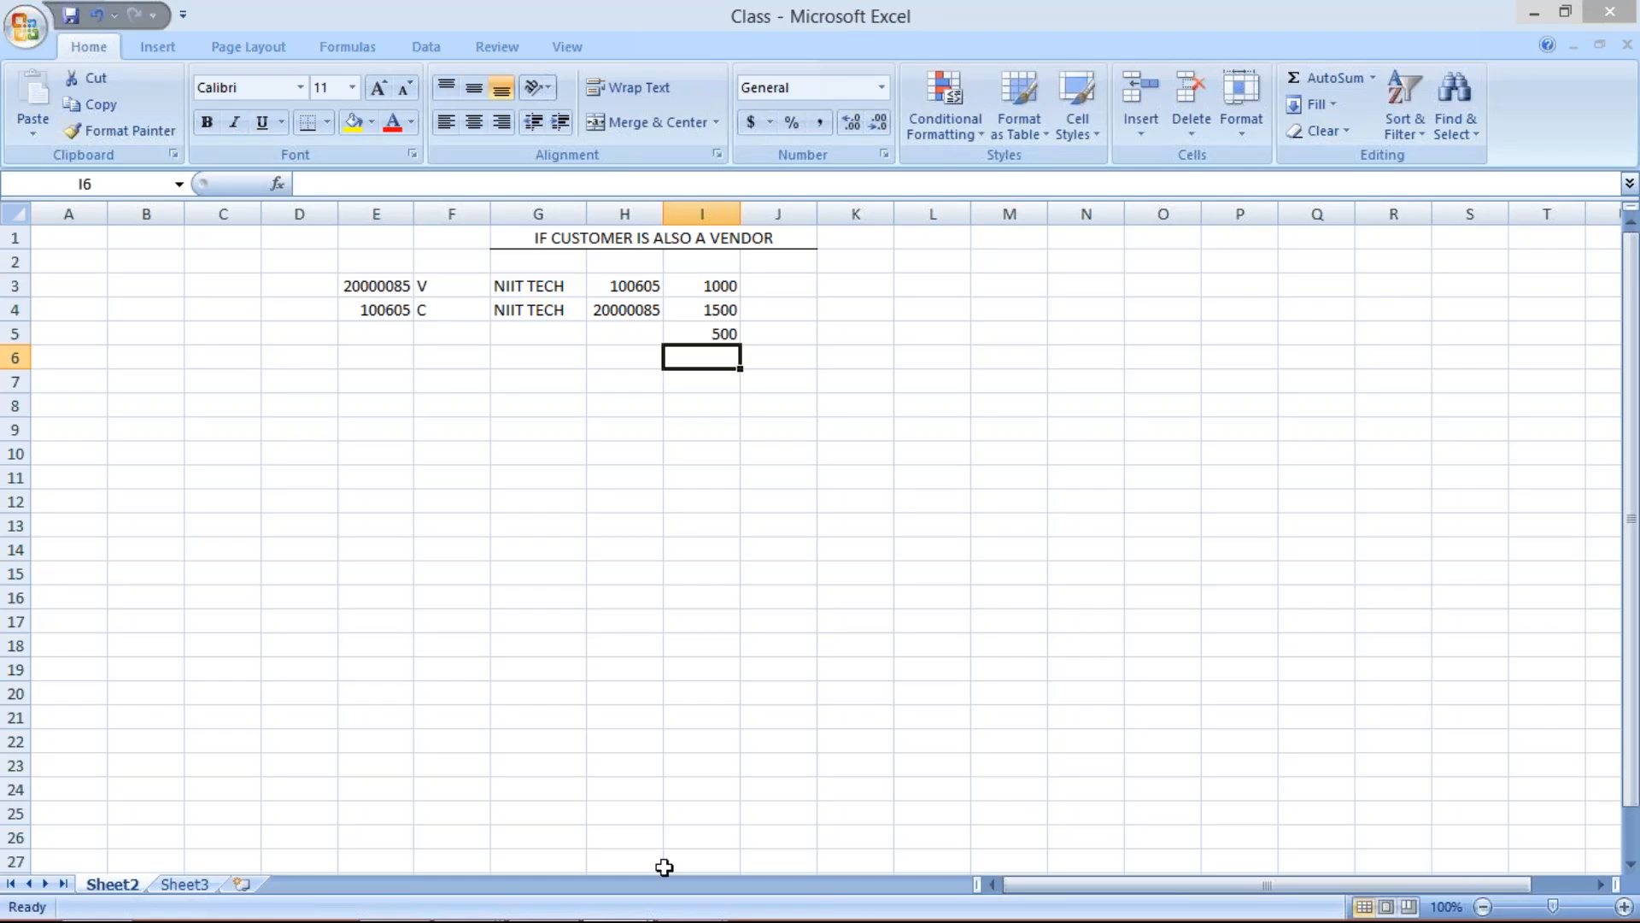
# Step: Return to SAP and compare the open item amounts in the customer and vendor line item displays
pyautogui.moveTo(658, 919)
pyautogui.click(478, 912)
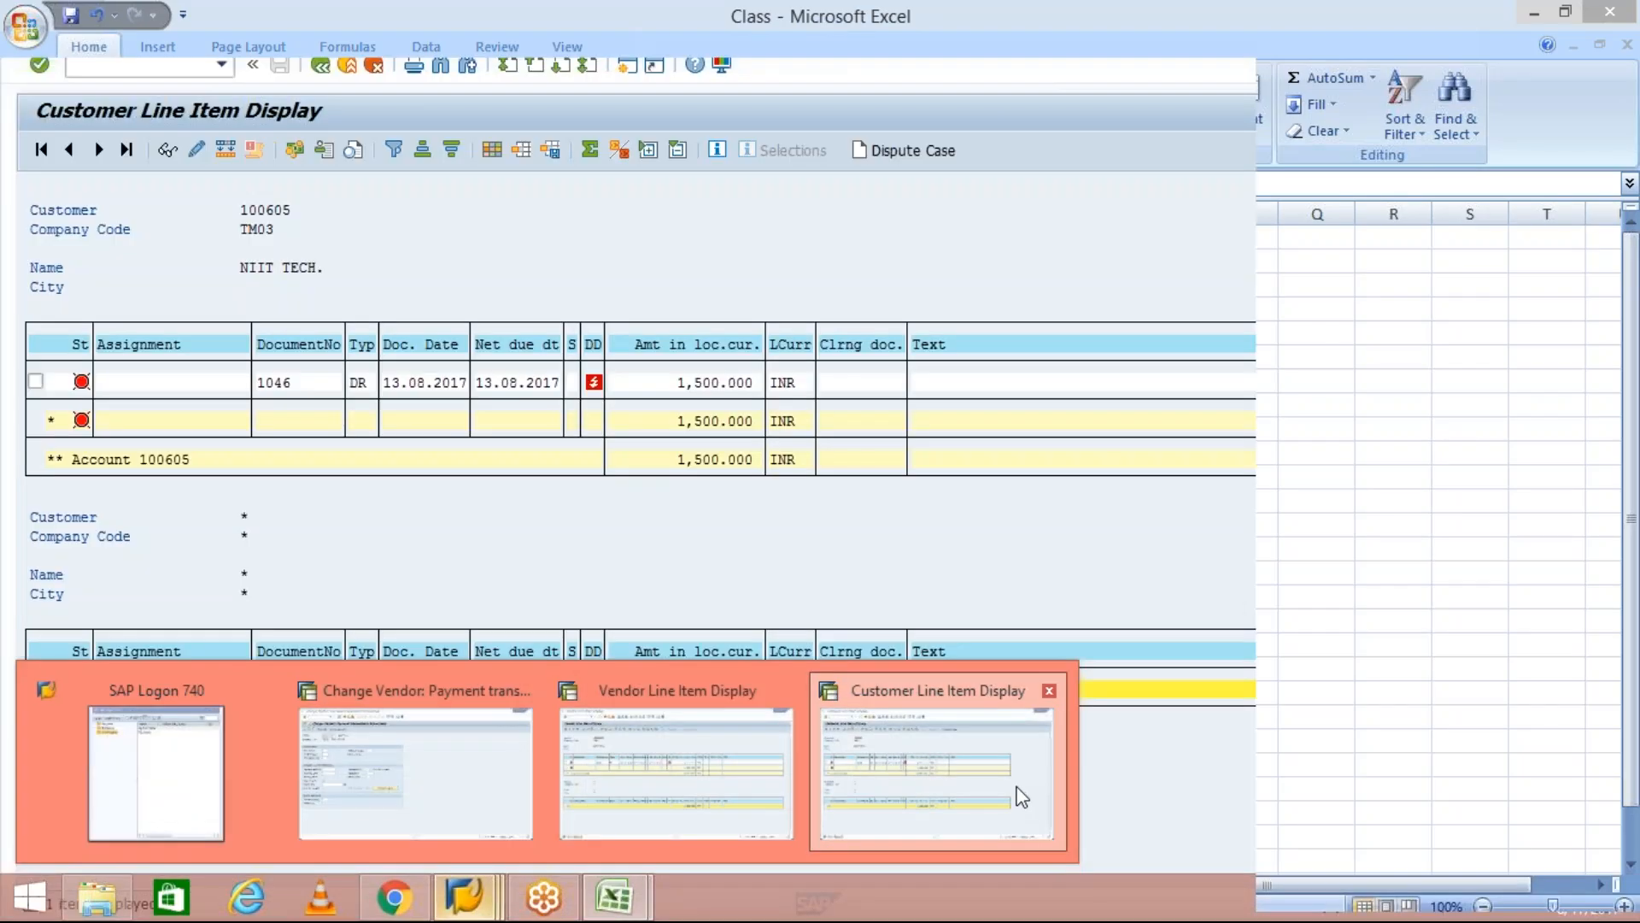
pyautogui.click(1022, 796)
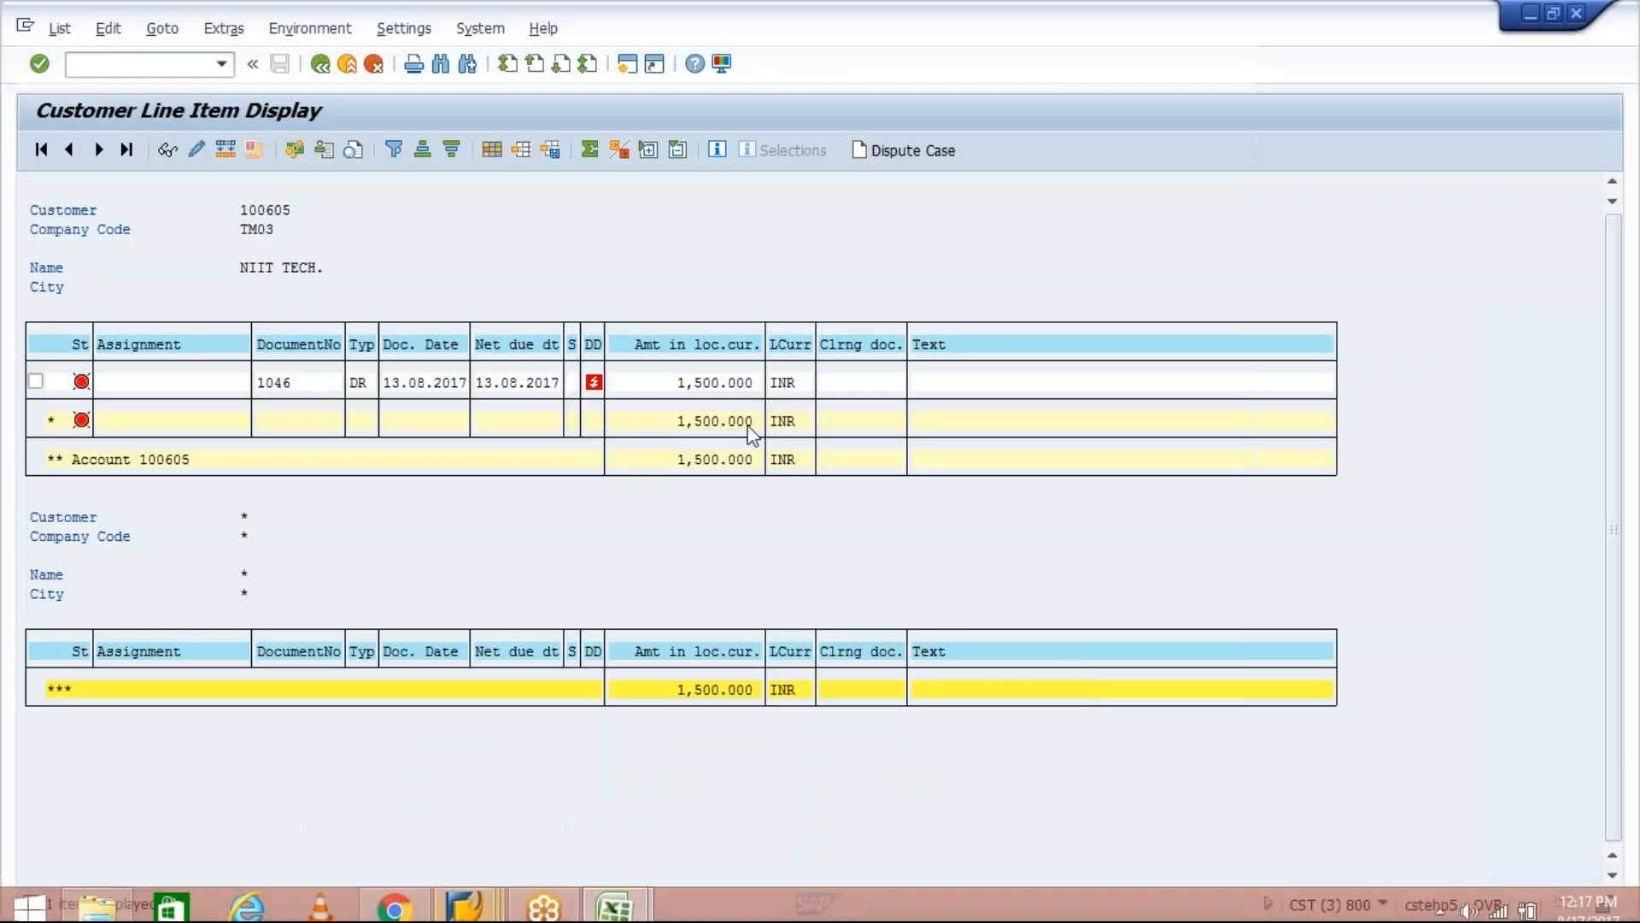
pyautogui.click(715, 384)
pyautogui.moveTo(466, 904)
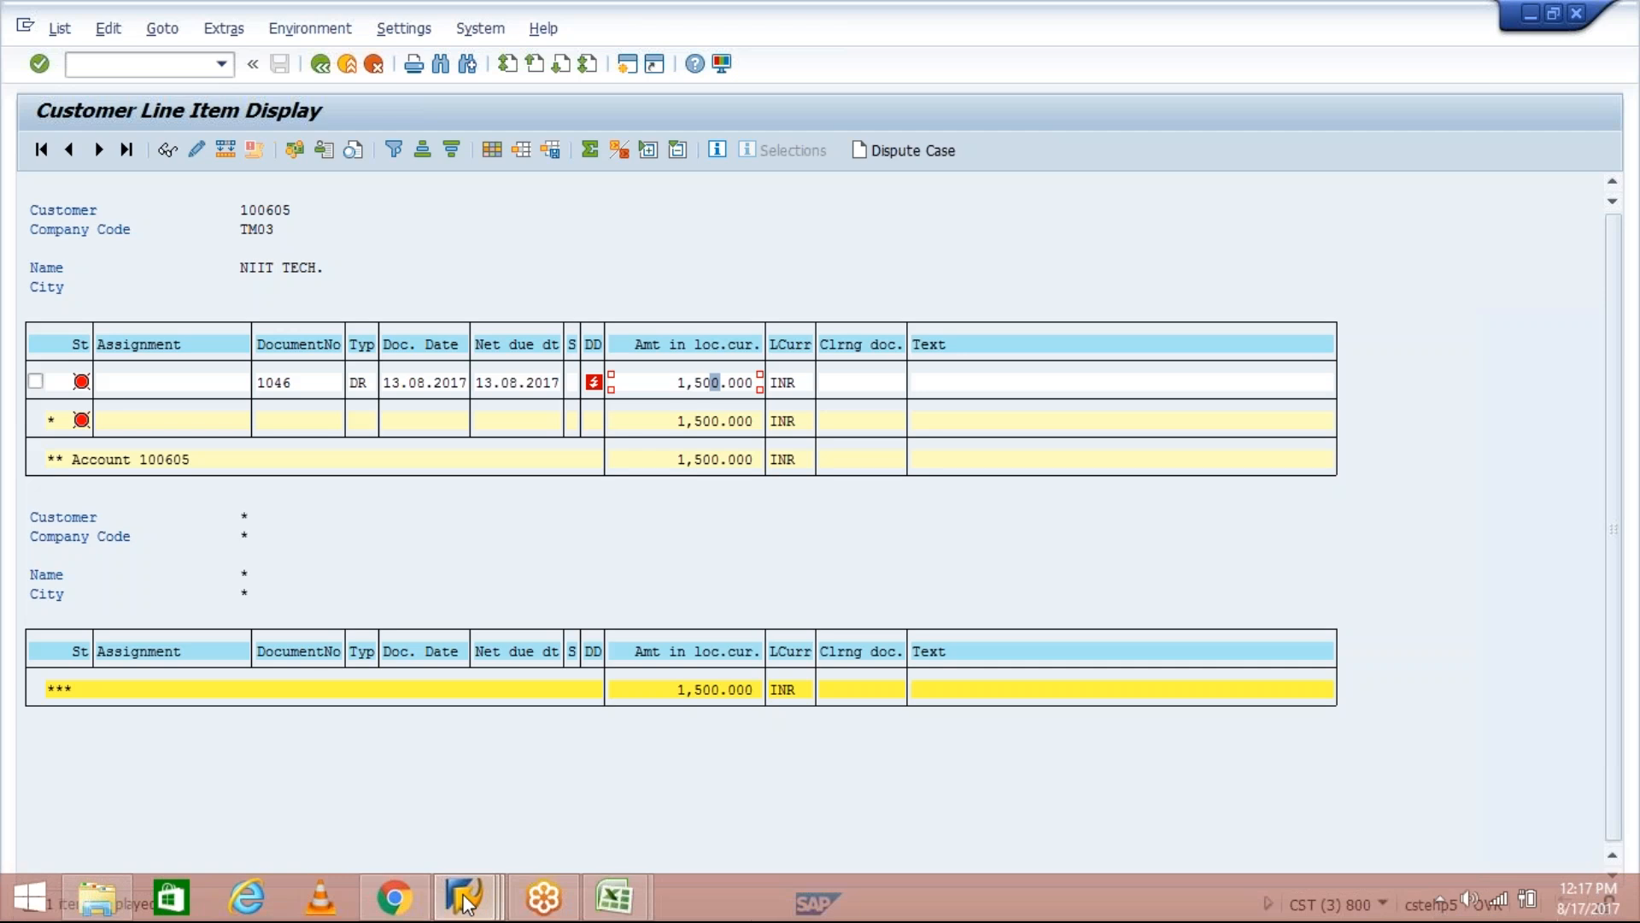
pyautogui.click(733, 728)
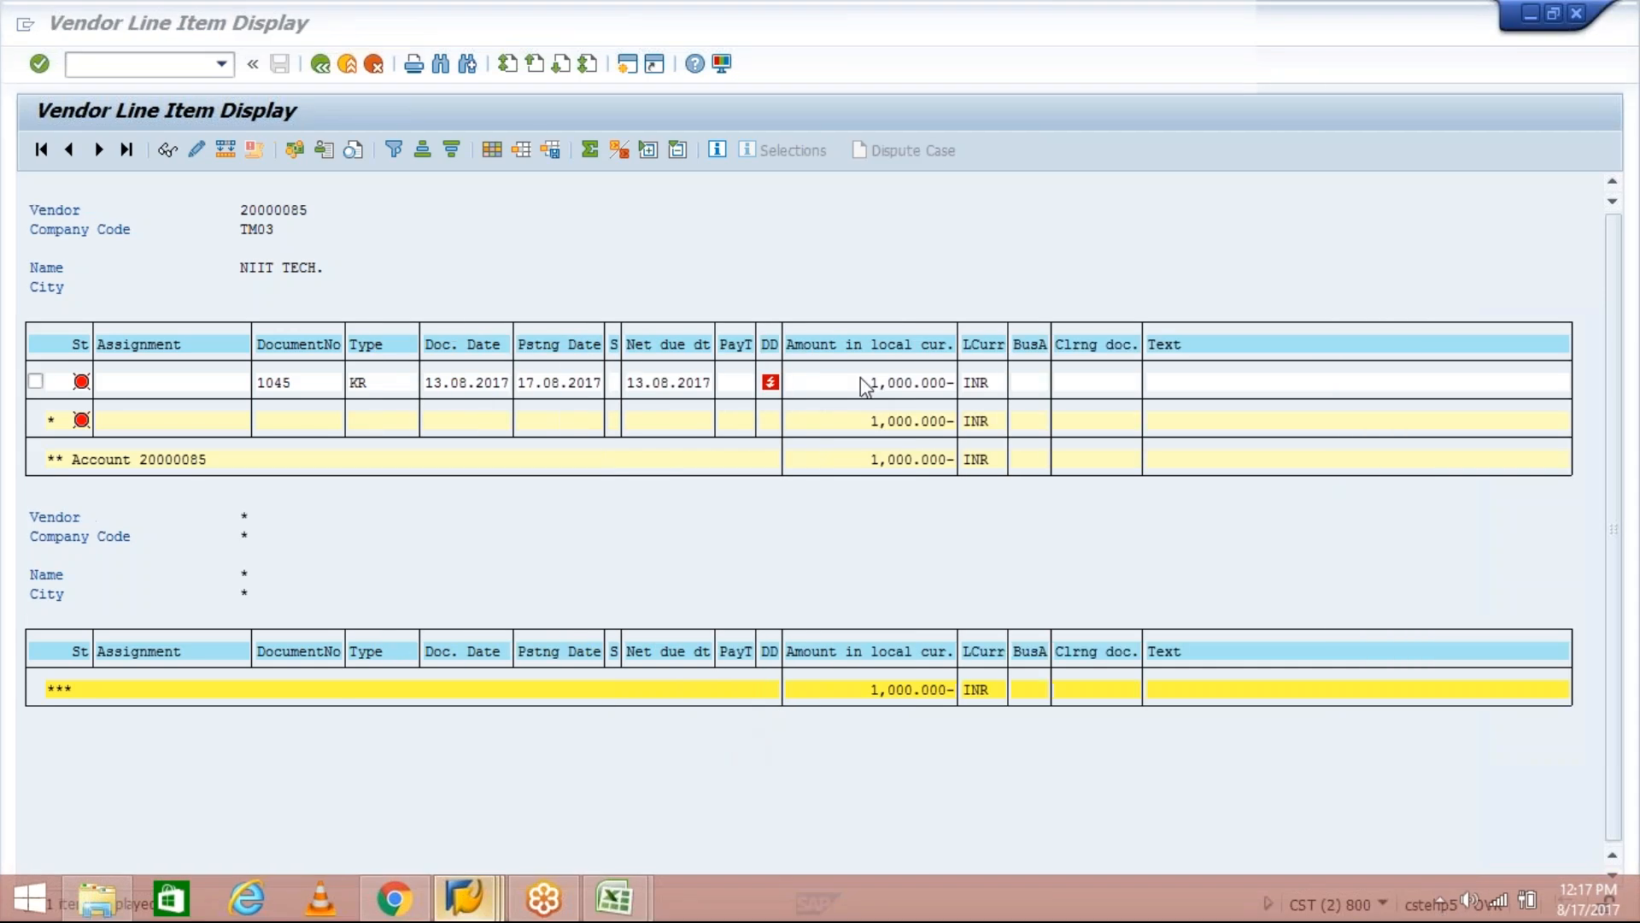
pyautogui.click(861, 385)
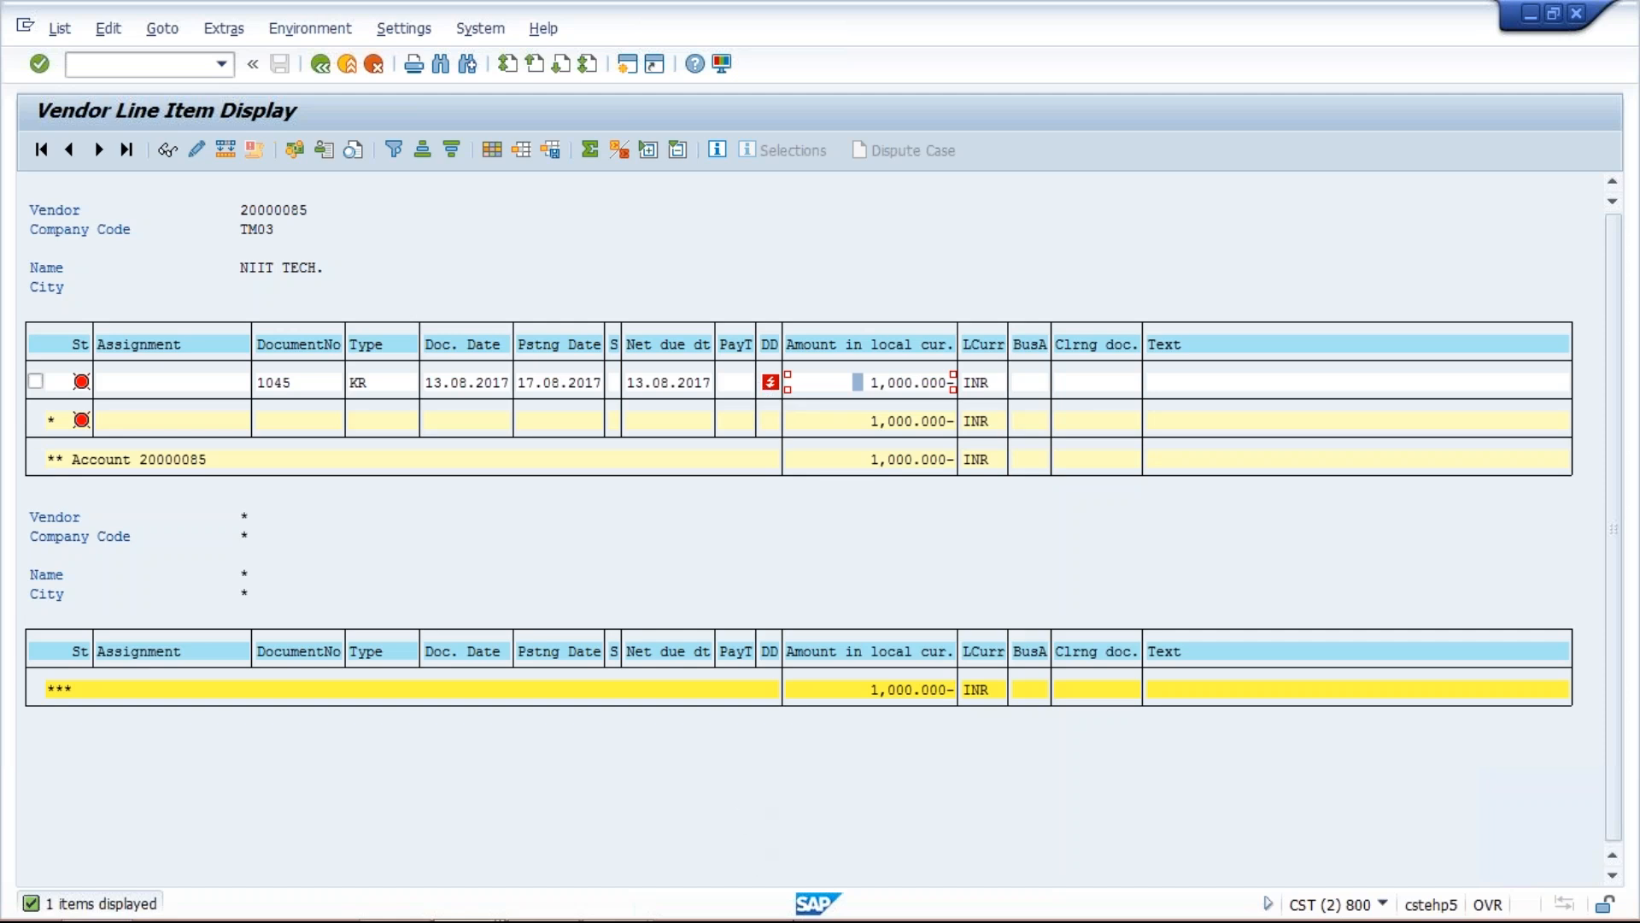
# Step: Switch to the customer line item display, open a new session from it and start transaction F-28
pyautogui.moveTo(484, 911)
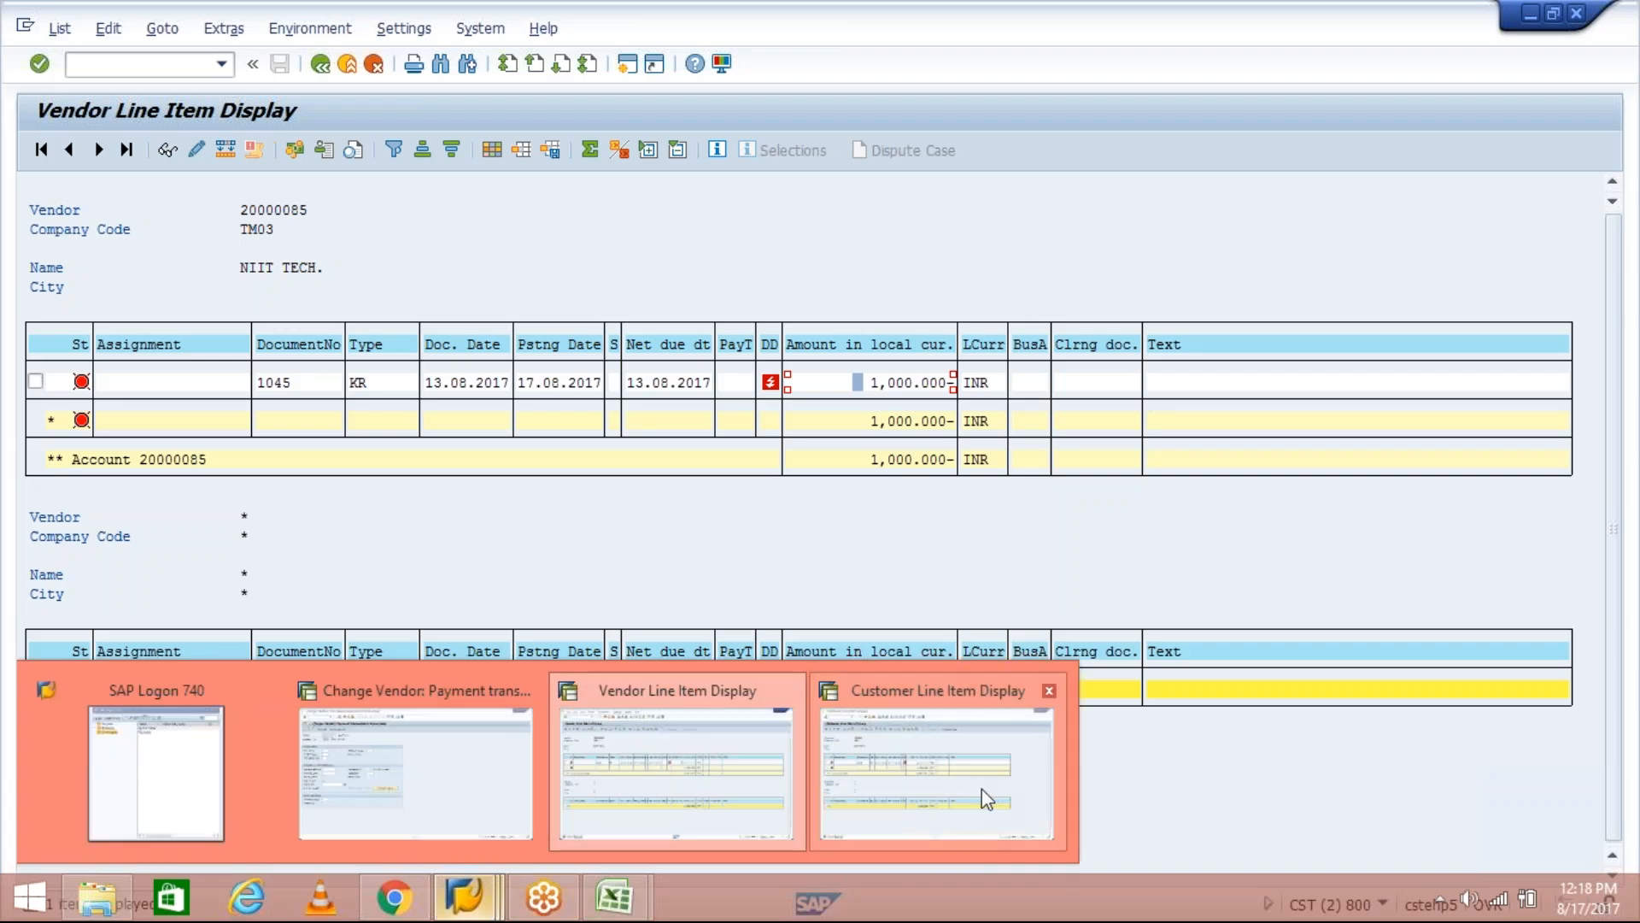
pyautogui.click(982, 787)
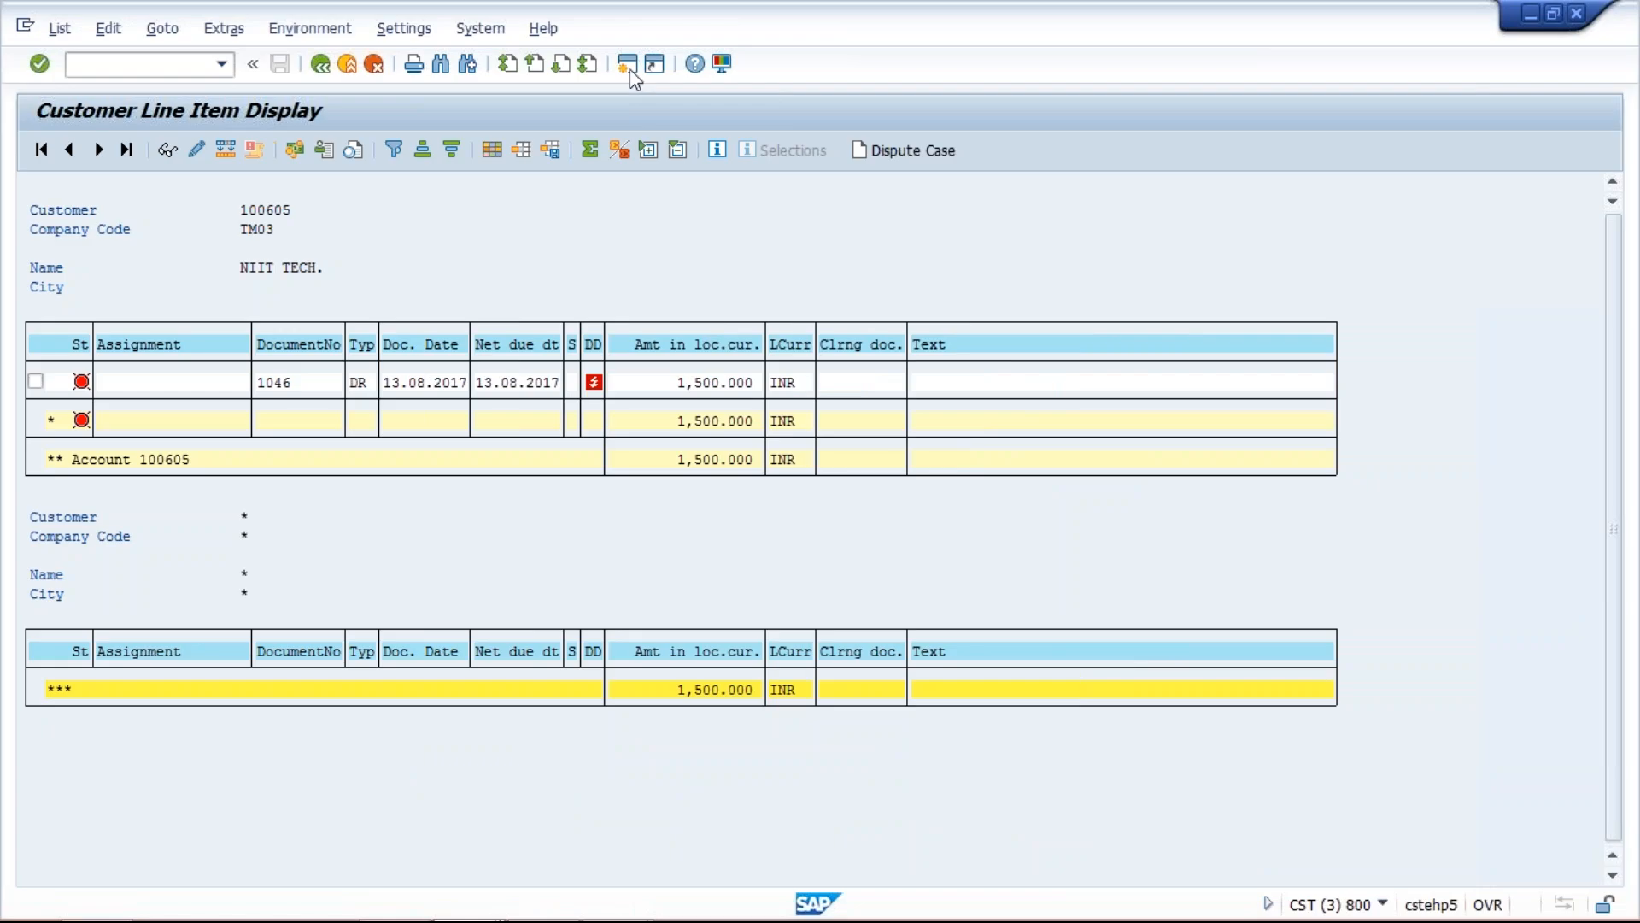
pyautogui.click(629, 69)
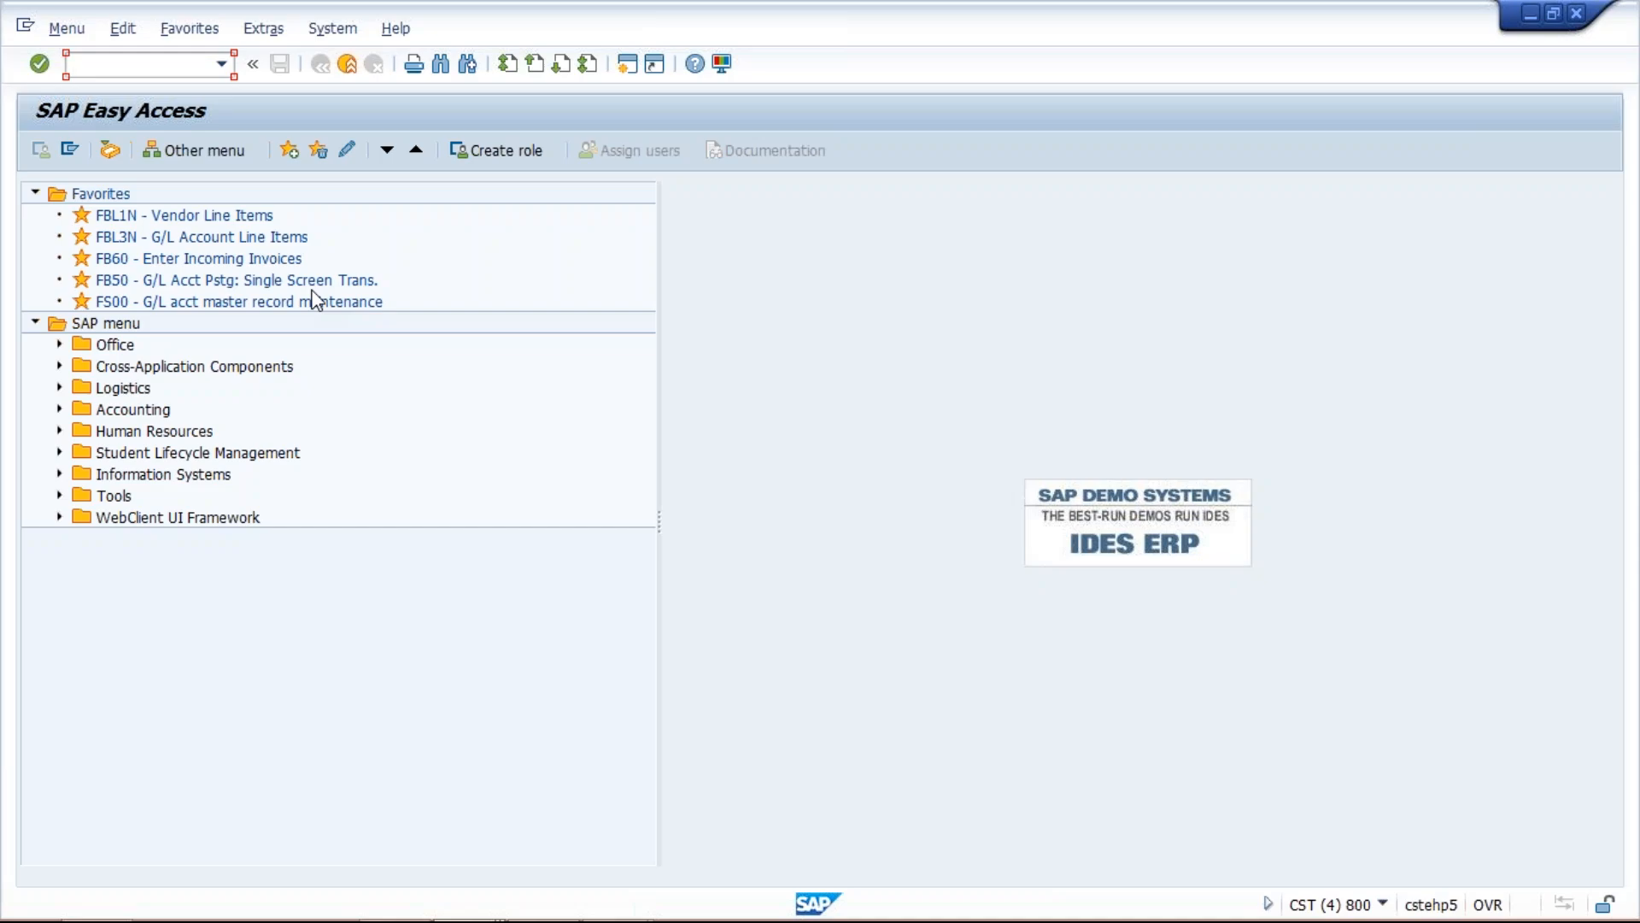
pyautogui.write('F-28')
pyautogui.press('Return')
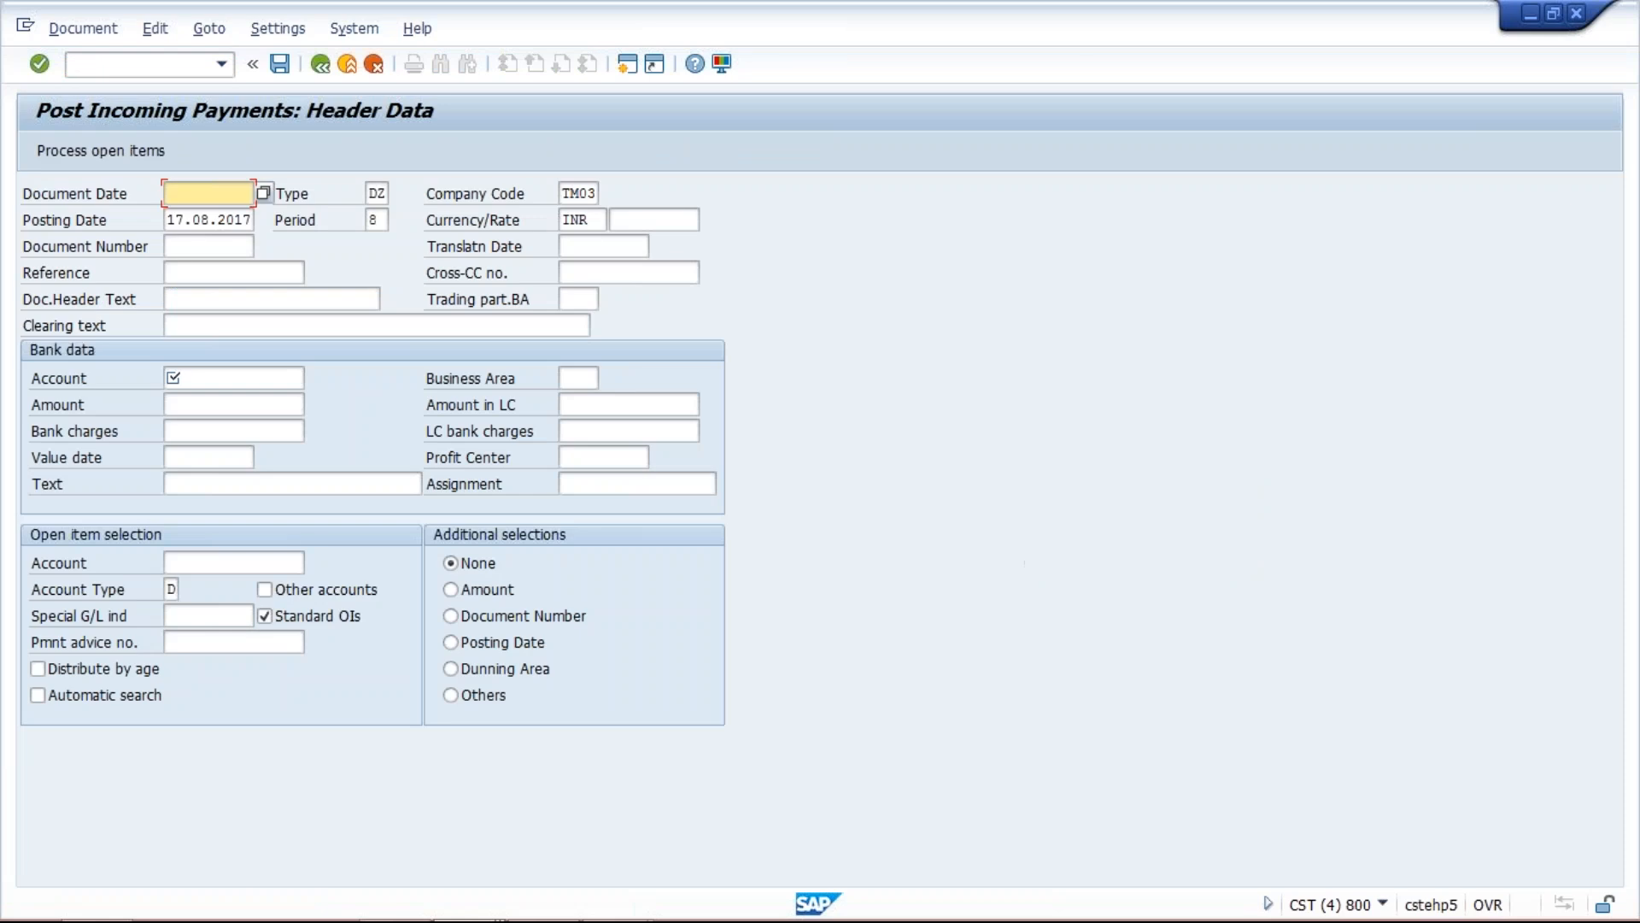
# Step: Fill in the incoming payment header with document date 13.08.2017, the bank G/L account and amount 500
pyautogui.press('Down')
pyautogui.press('Down')
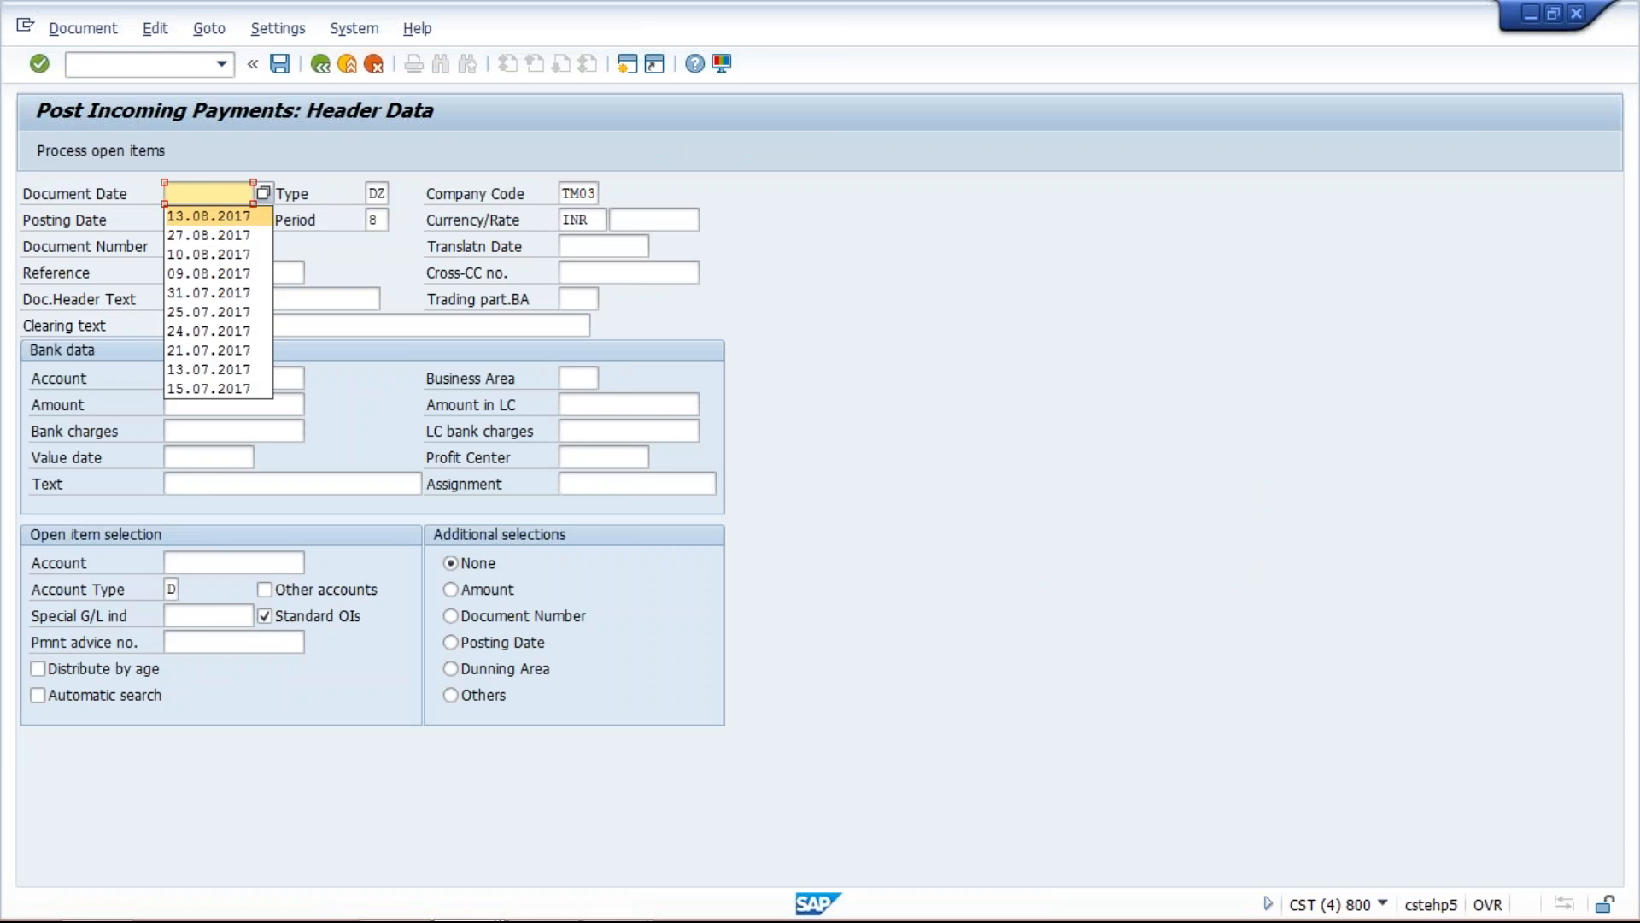
pyautogui.press('Return')
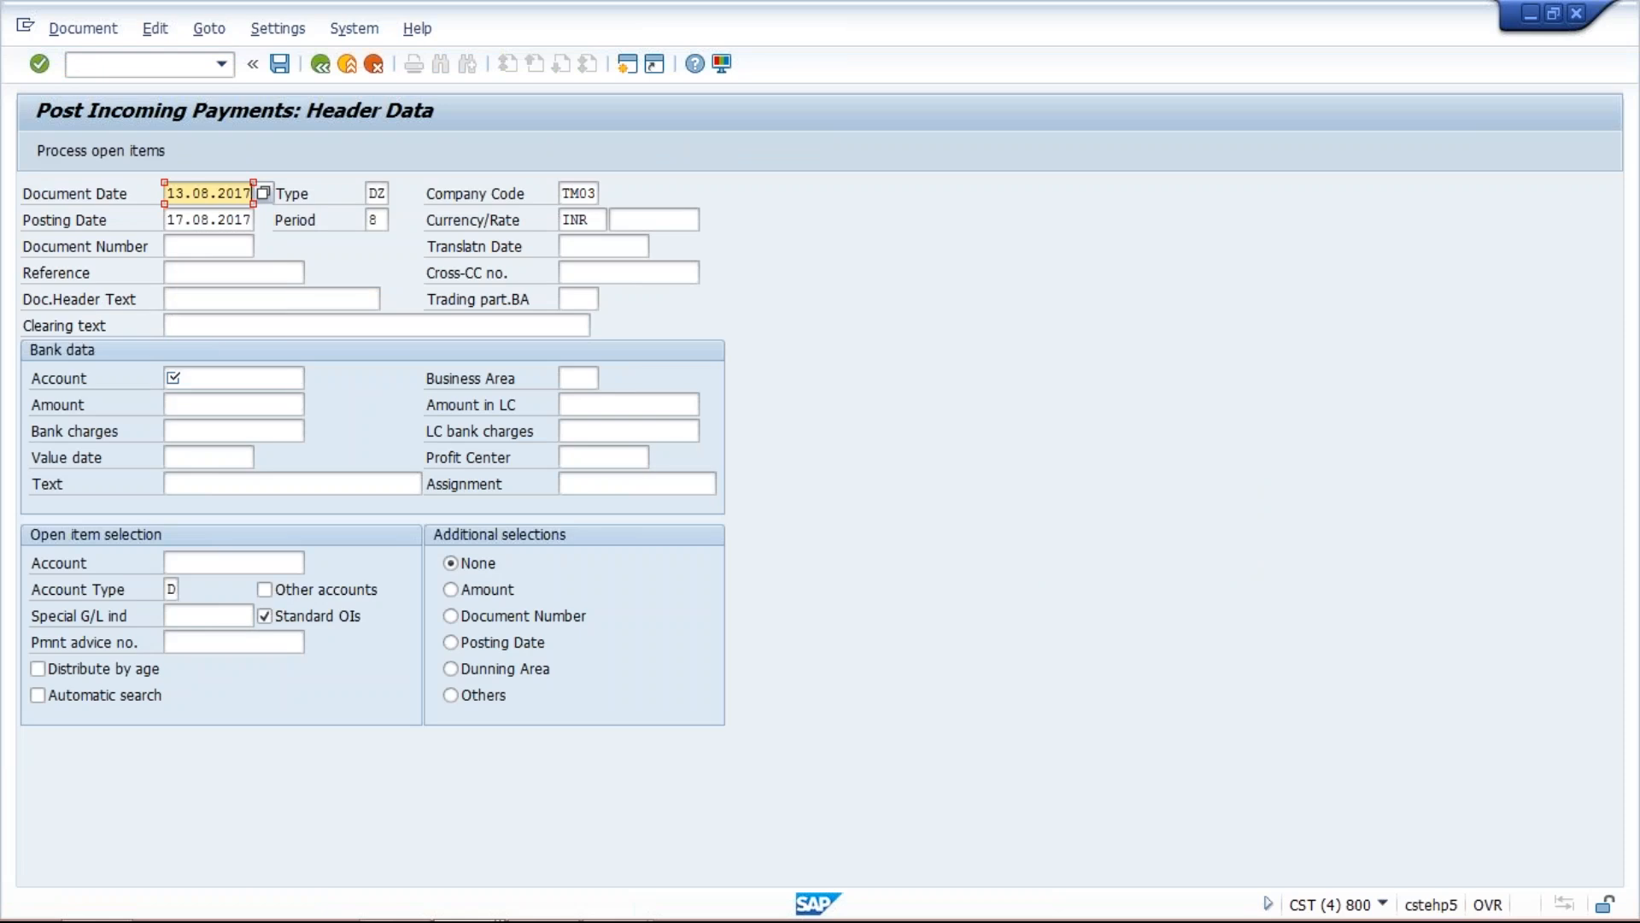
pyautogui.click(206, 378)
pyautogui.click(206, 404)
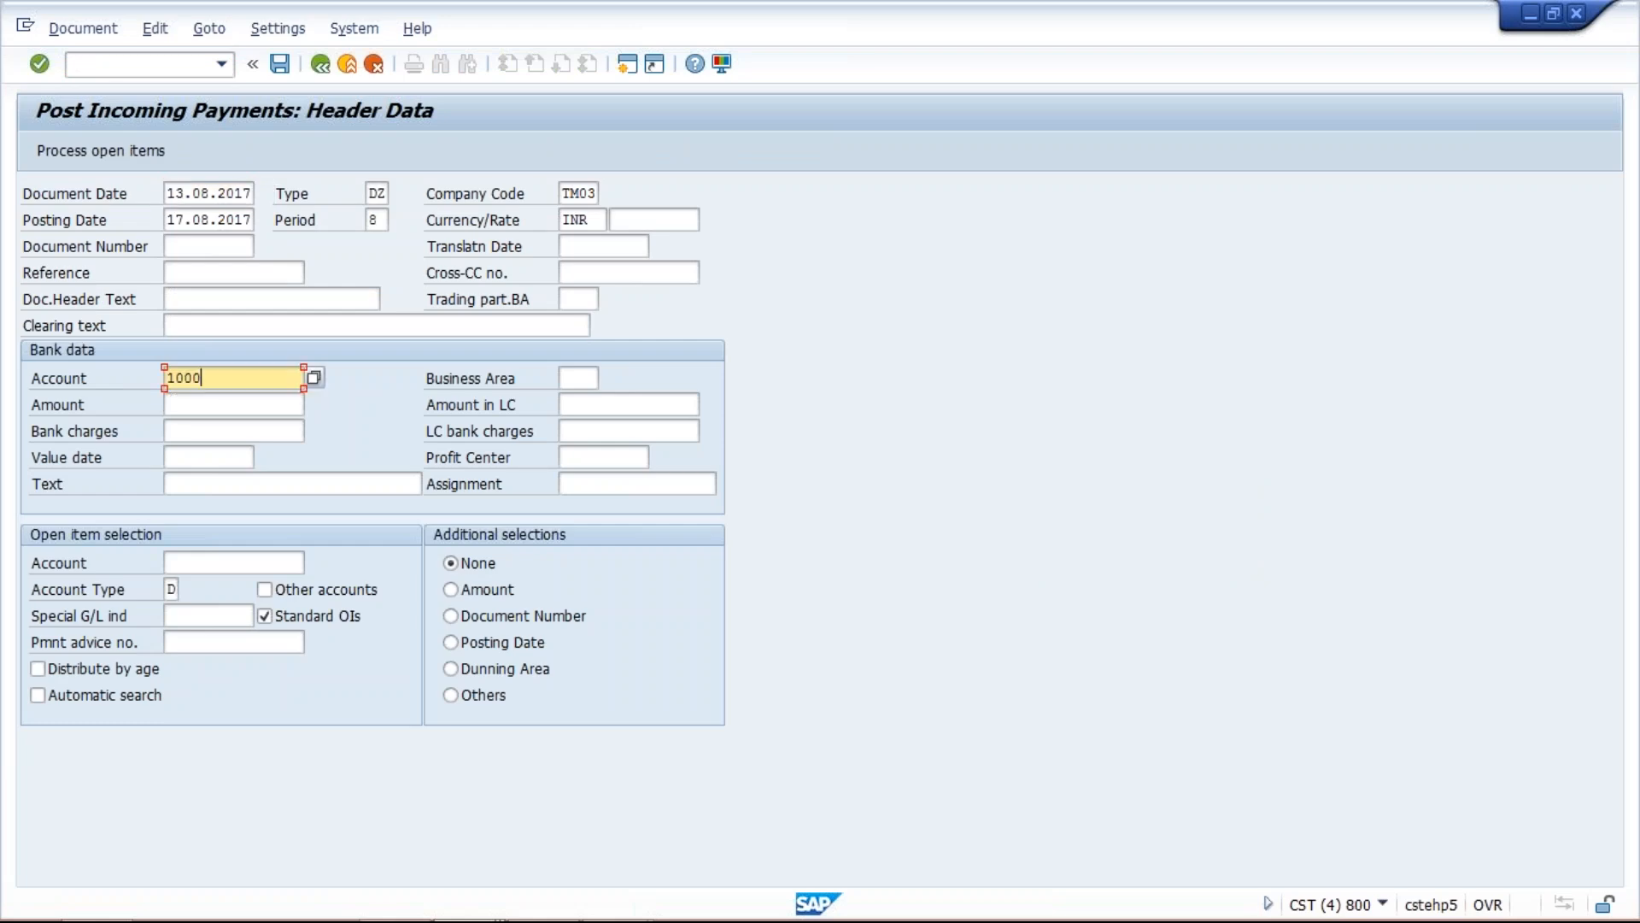
pyautogui.click(206, 403)
pyautogui.write('500')
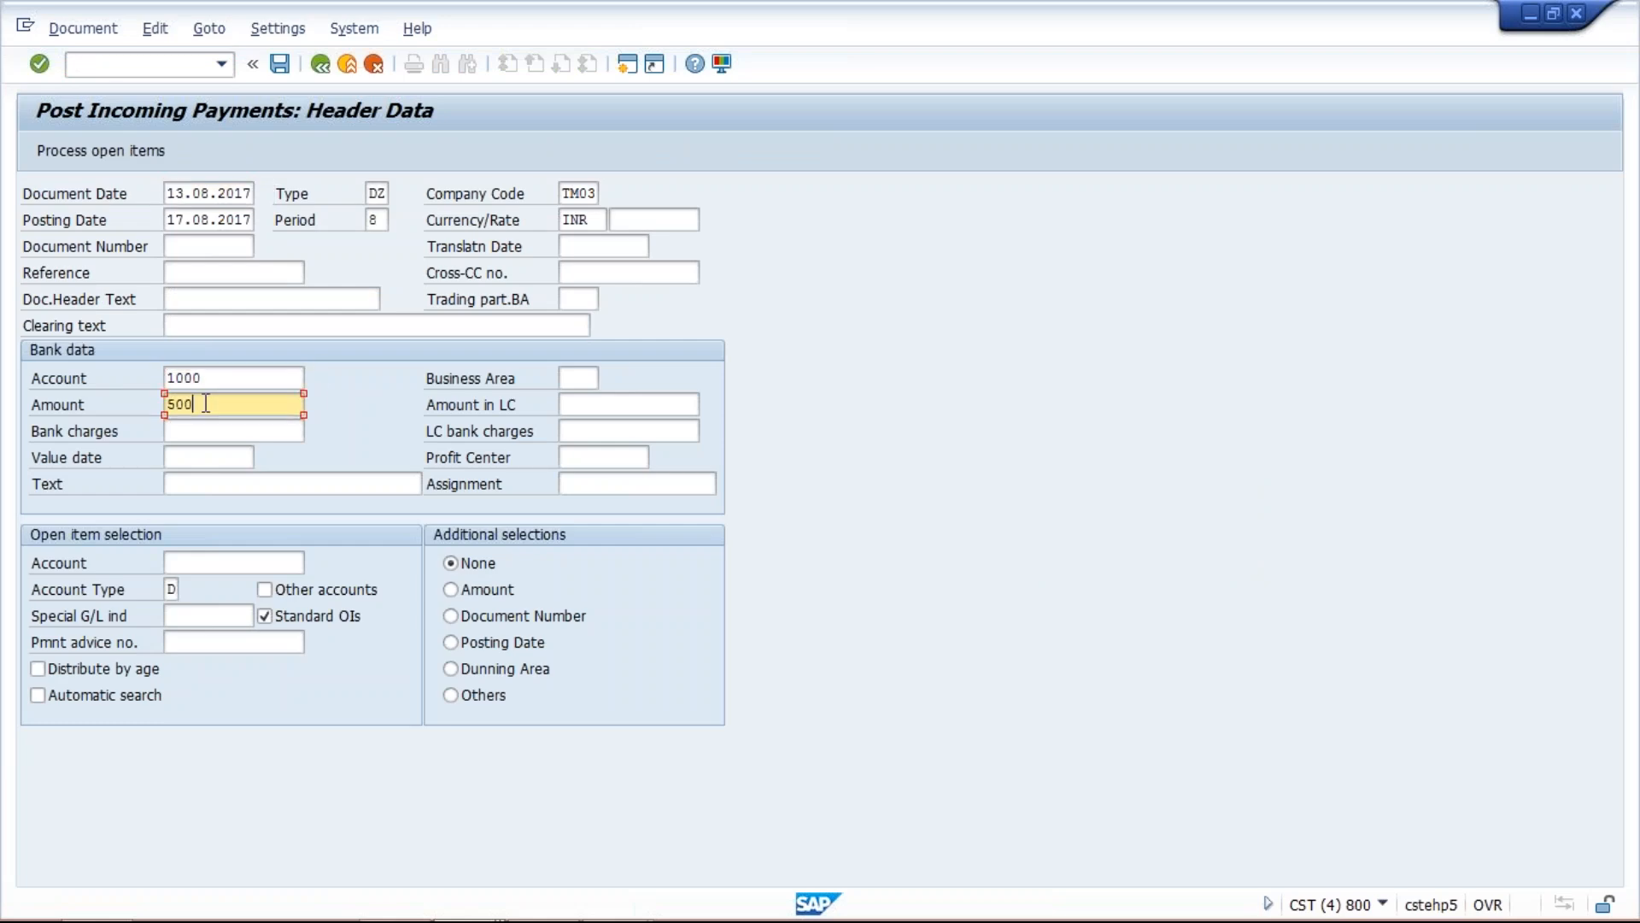
# Step: Copy the NIIT TECH customer number from E4 of the Class workbook in Excel into SAP's open item selection account and process the open items
pyautogui.click(233, 563)
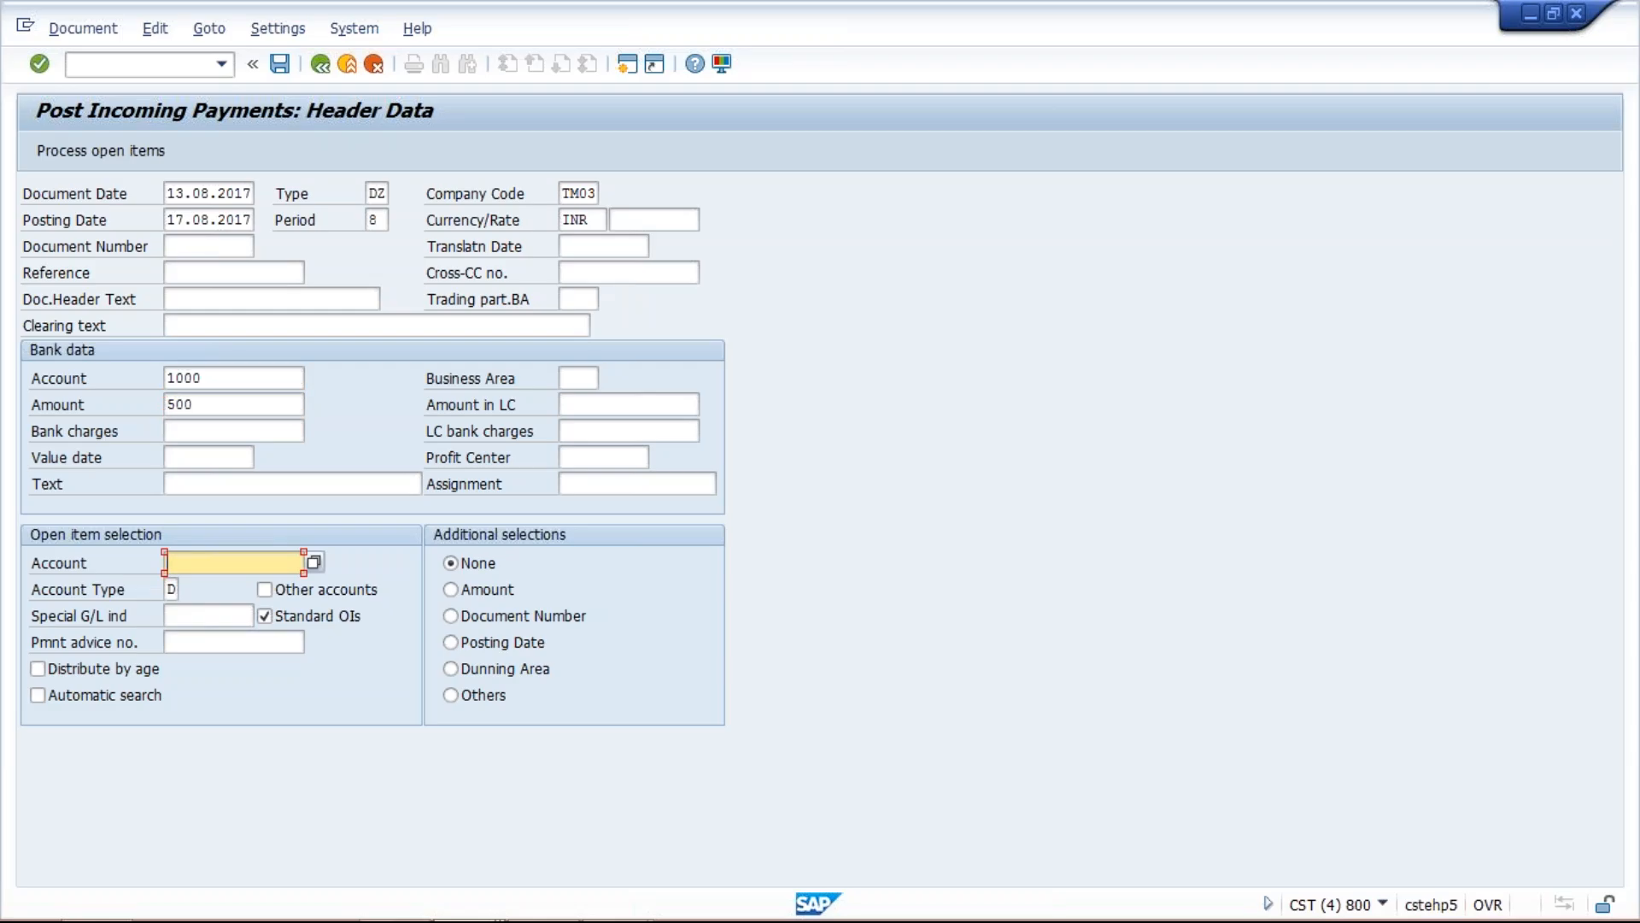
pyautogui.moveTo(735, 917)
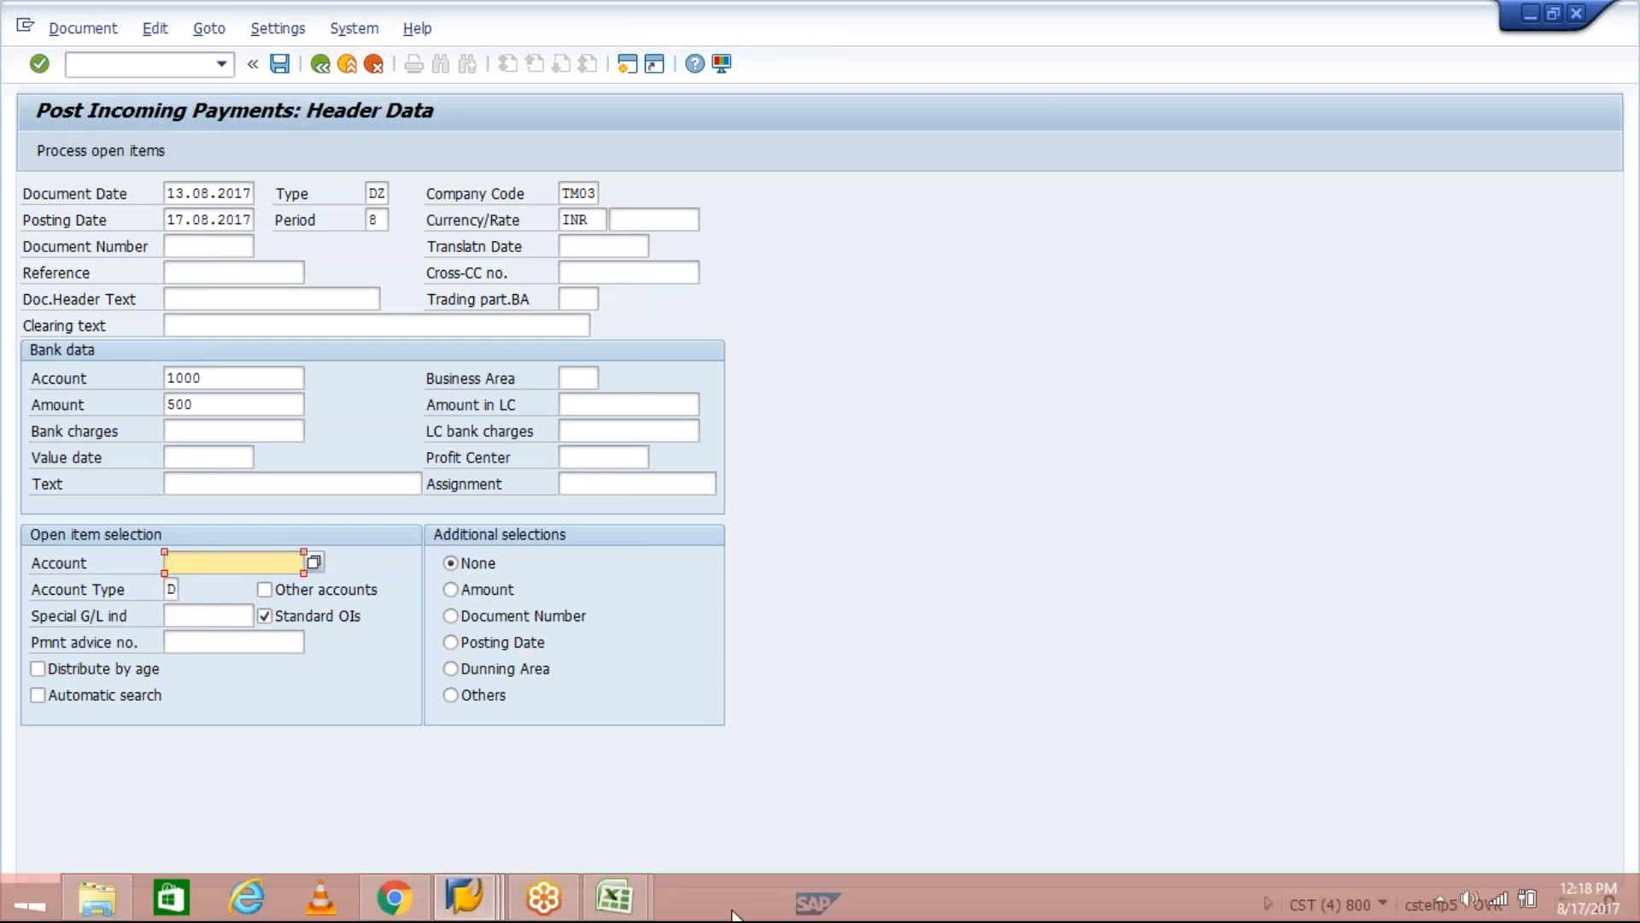
pyautogui.click(643, 911)
pyautogui.click(487, 773)
pyautogui.click(386, 309)
pyautogui.hotkey('ctrl', 'c')
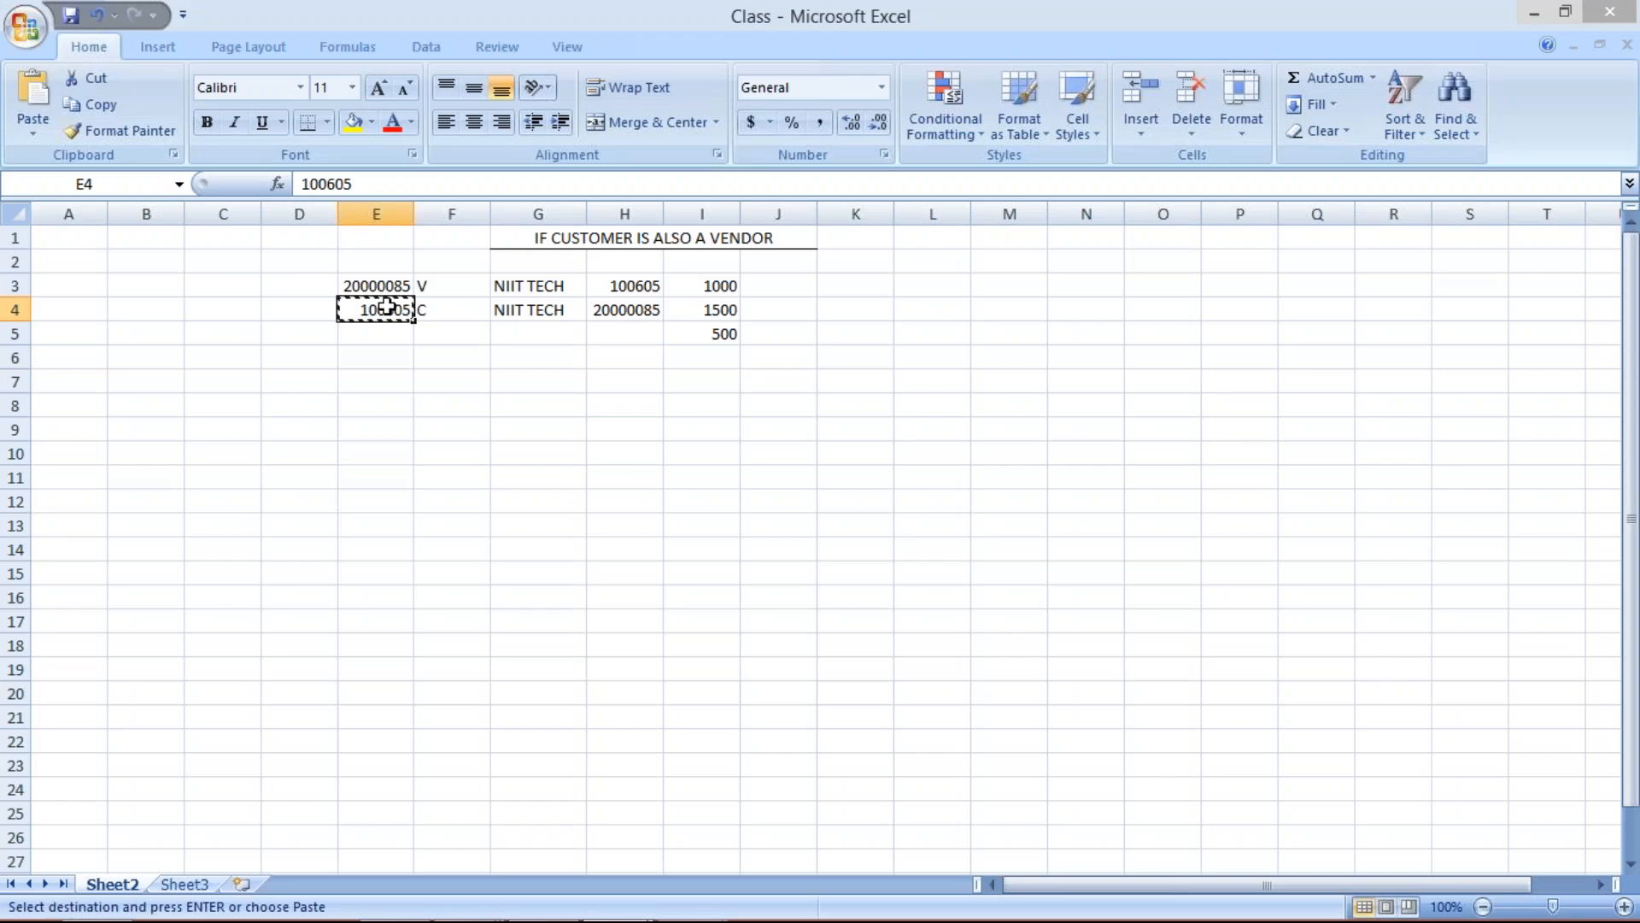
pyautogui.hotkey('alt', 'Tab')
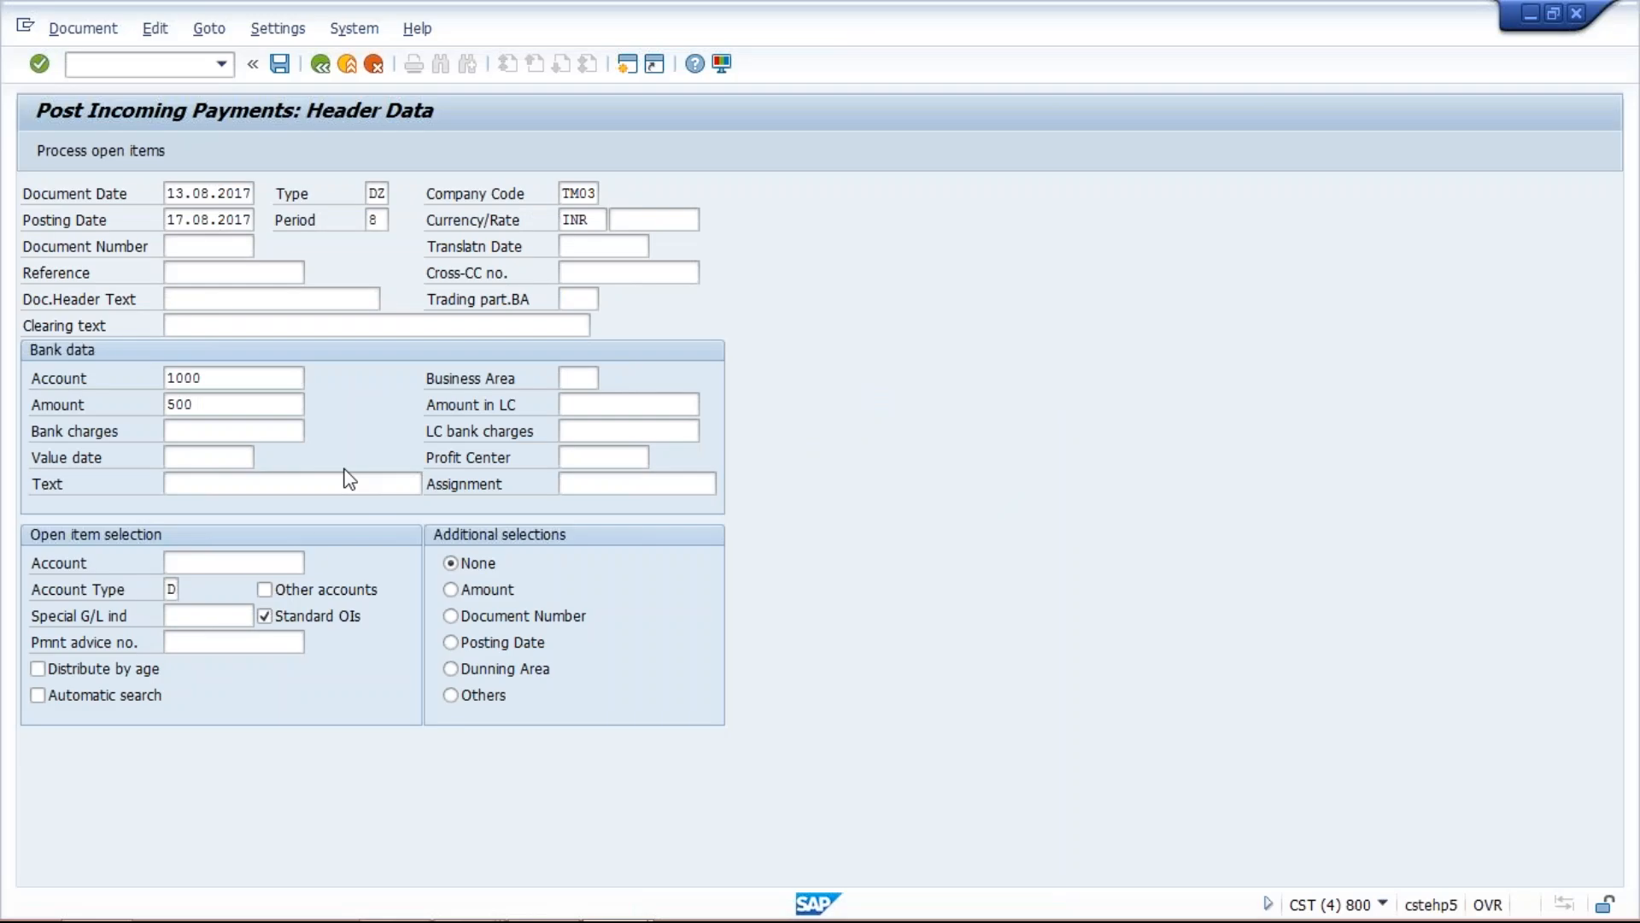
pyautogui.click(230, 562)
pyautogui.hotkey('ctrl', 'v')
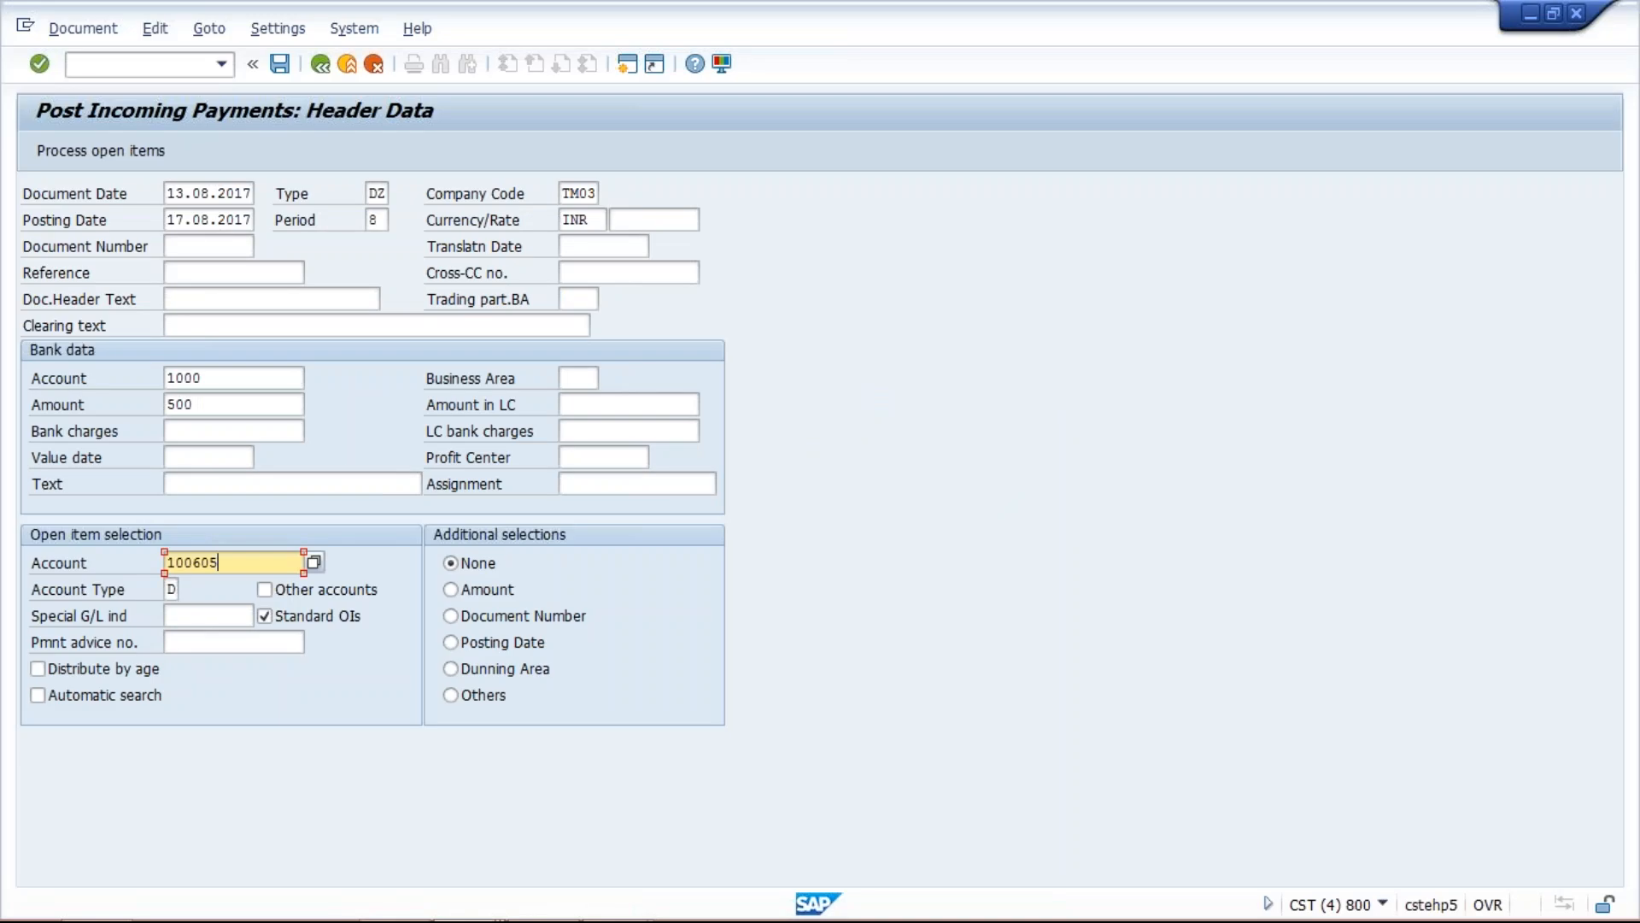
pyautogui.click(73, 146)
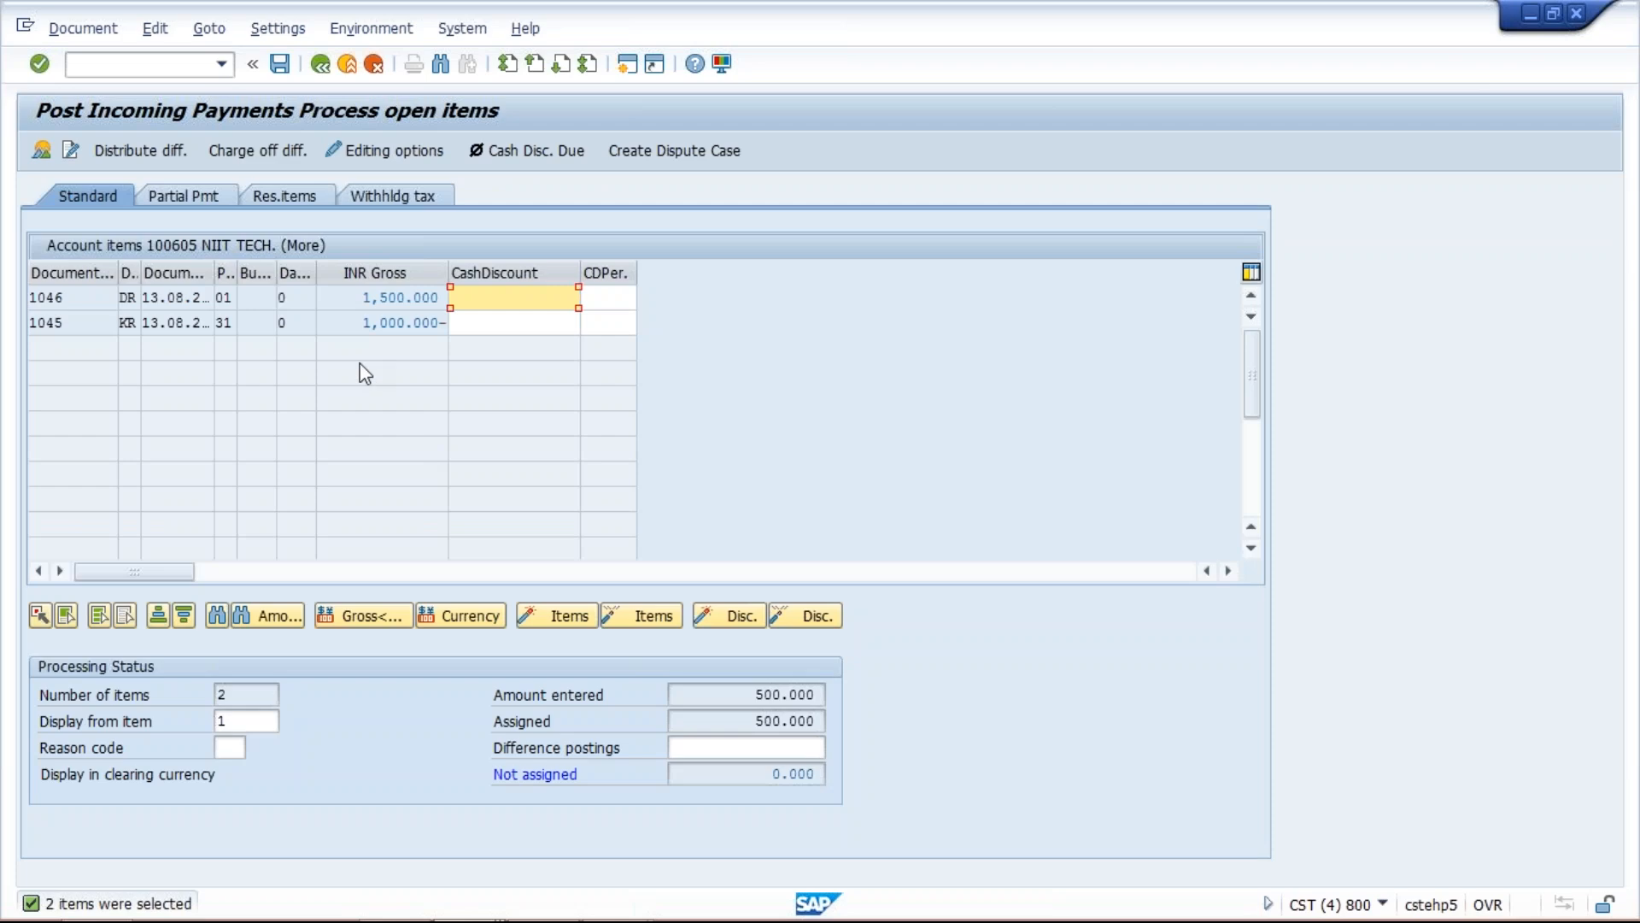
# Step: Examine the gross amounts of the customer and vendor open items against the entered and assigned amounts in the processing status
pyautogui.click(347, 297)
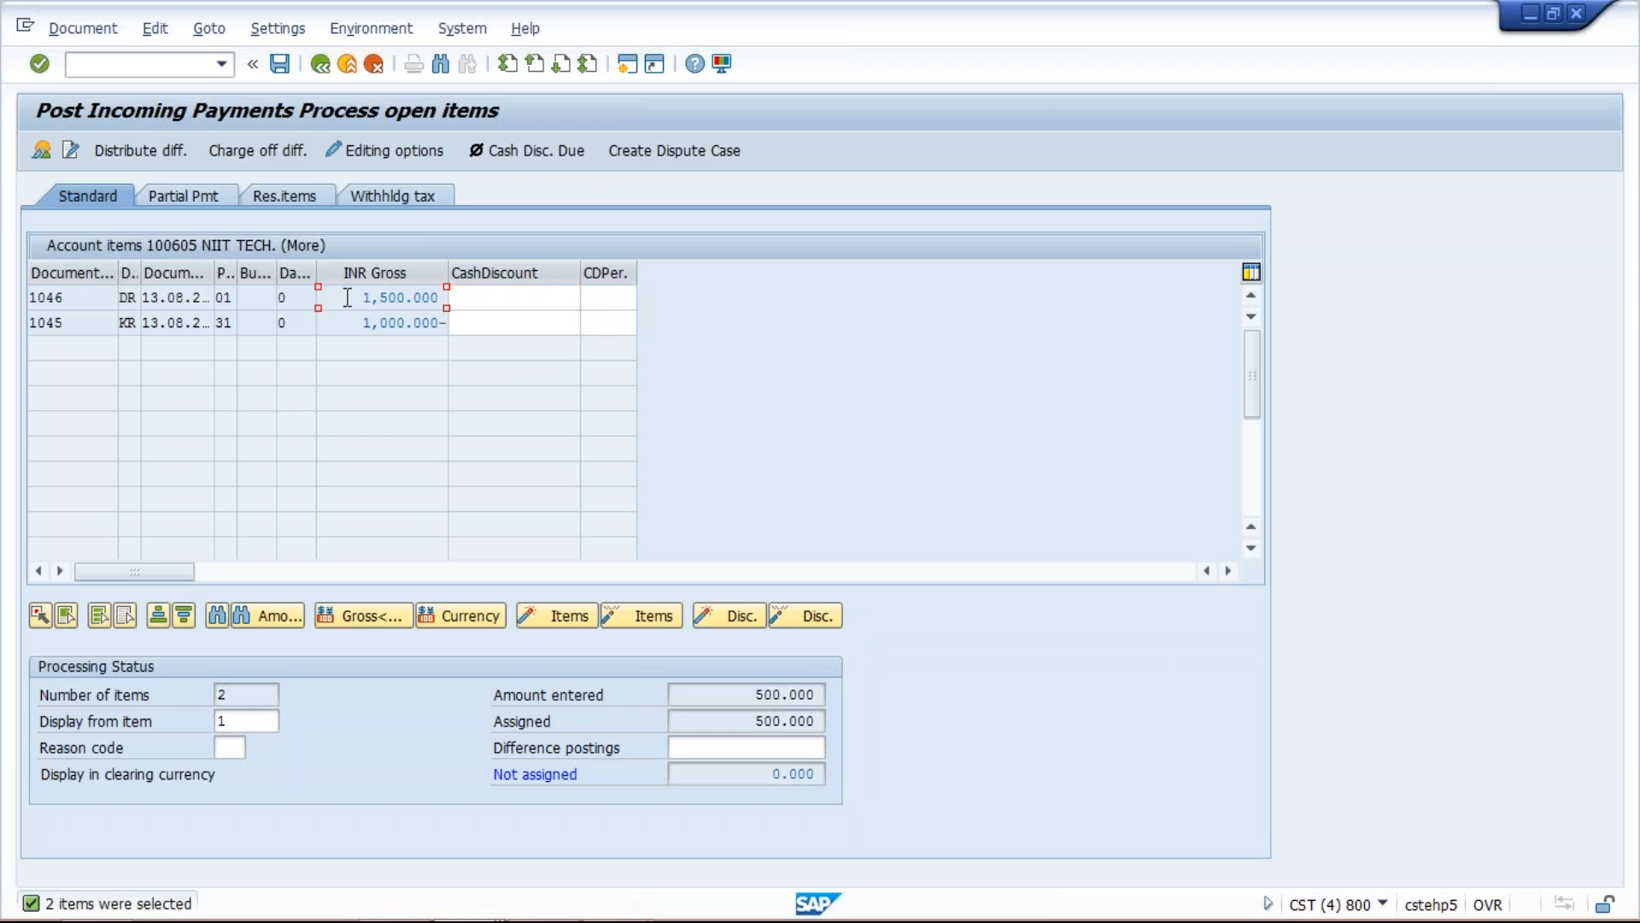
pyautogui.click(346, 322)
pyautogui.moveTo(754, 722); pyautogui.dragTo(852, 693)
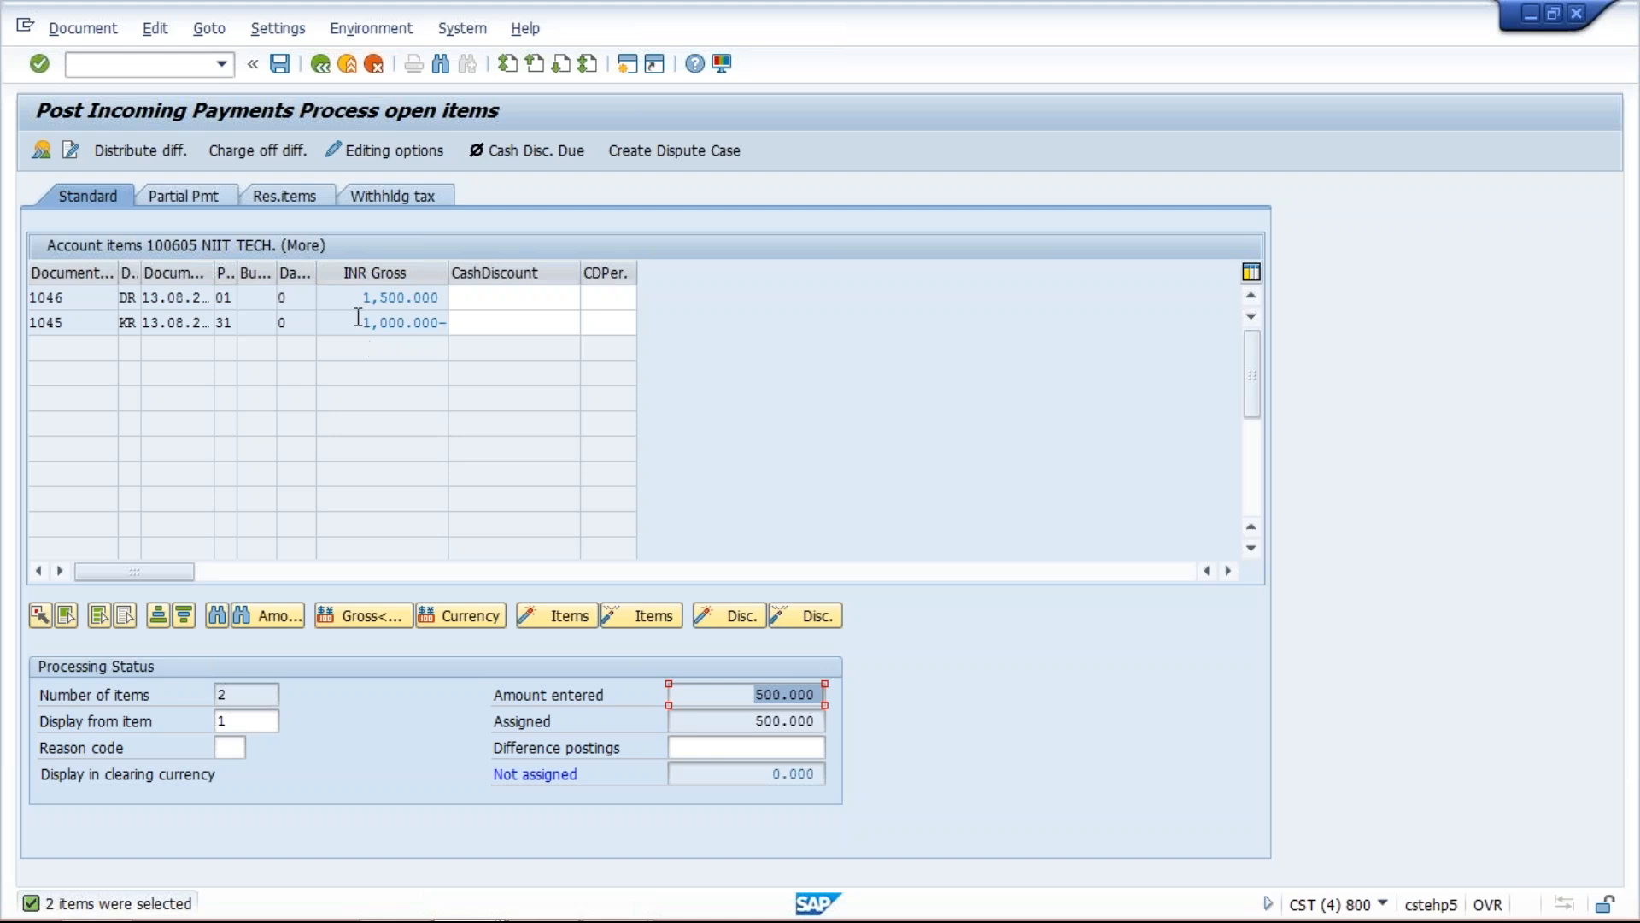
pyautogui.click(443, 323)
pyautogui.doubleClick(443, 323)
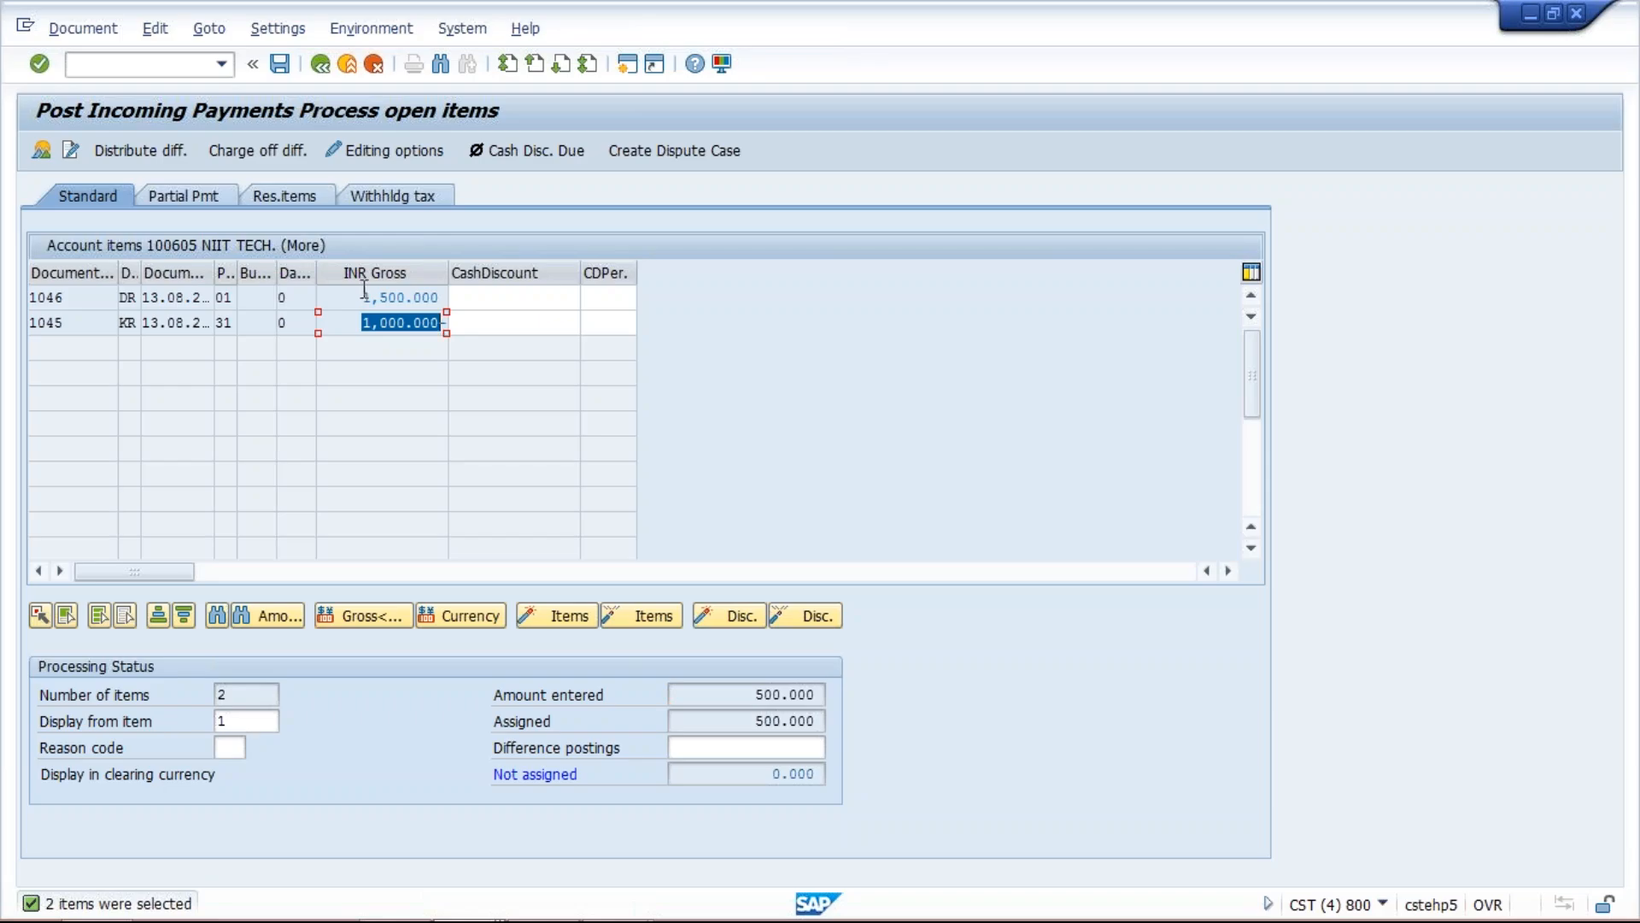
pyautogui.moveTo(358, 297); pyautogui.dragTo(466, 293)
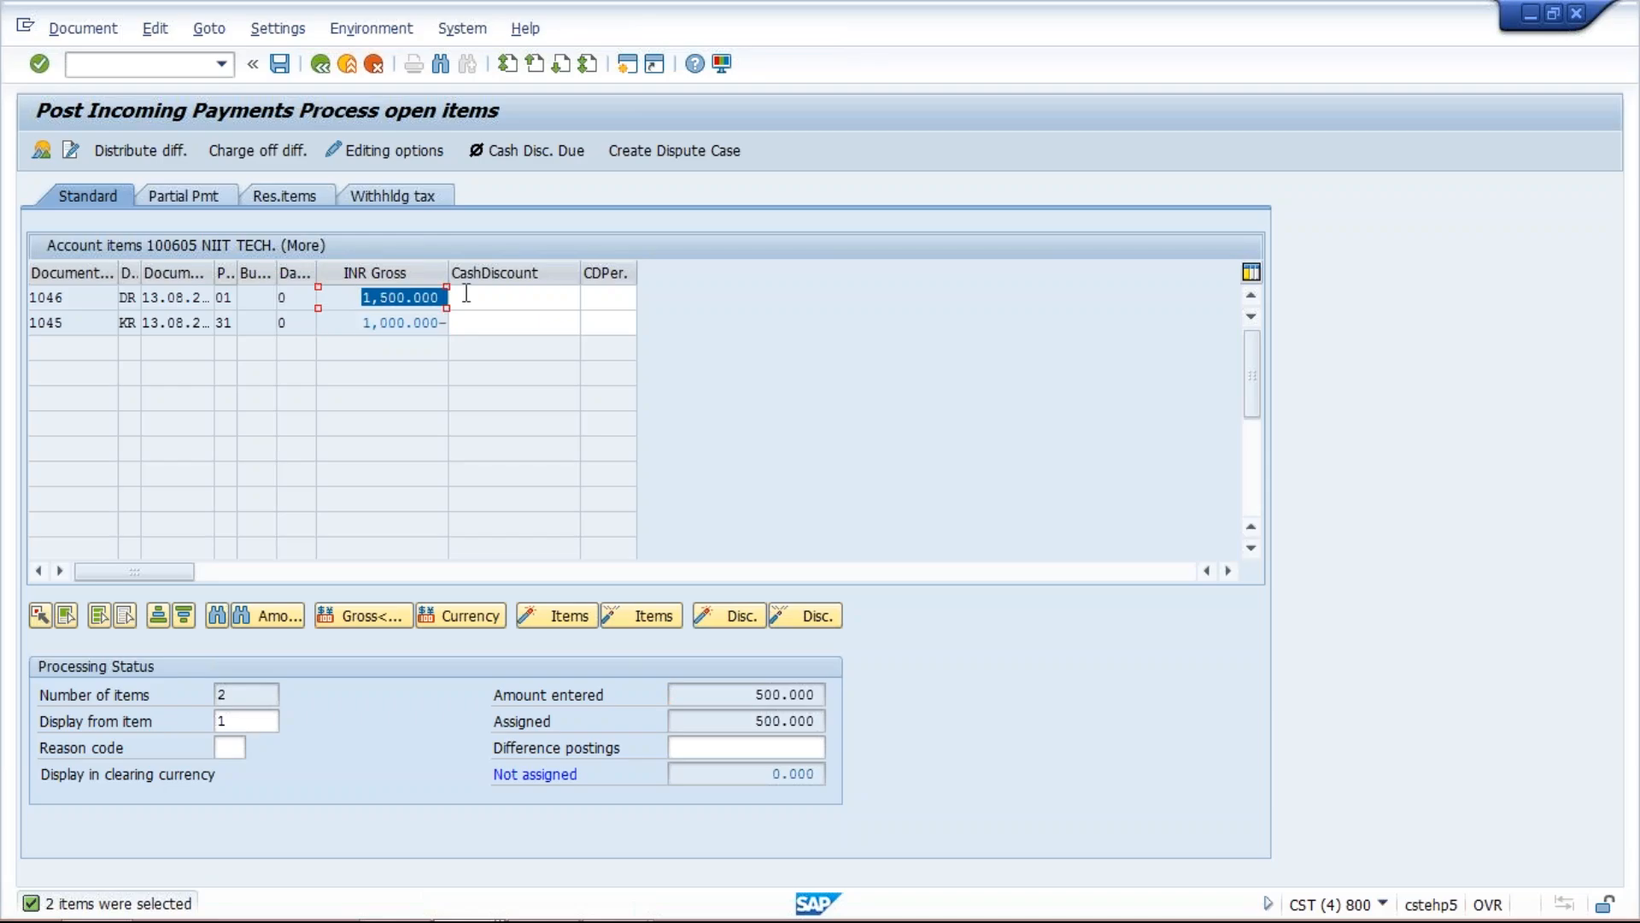
pyautogui.click(373, 296)
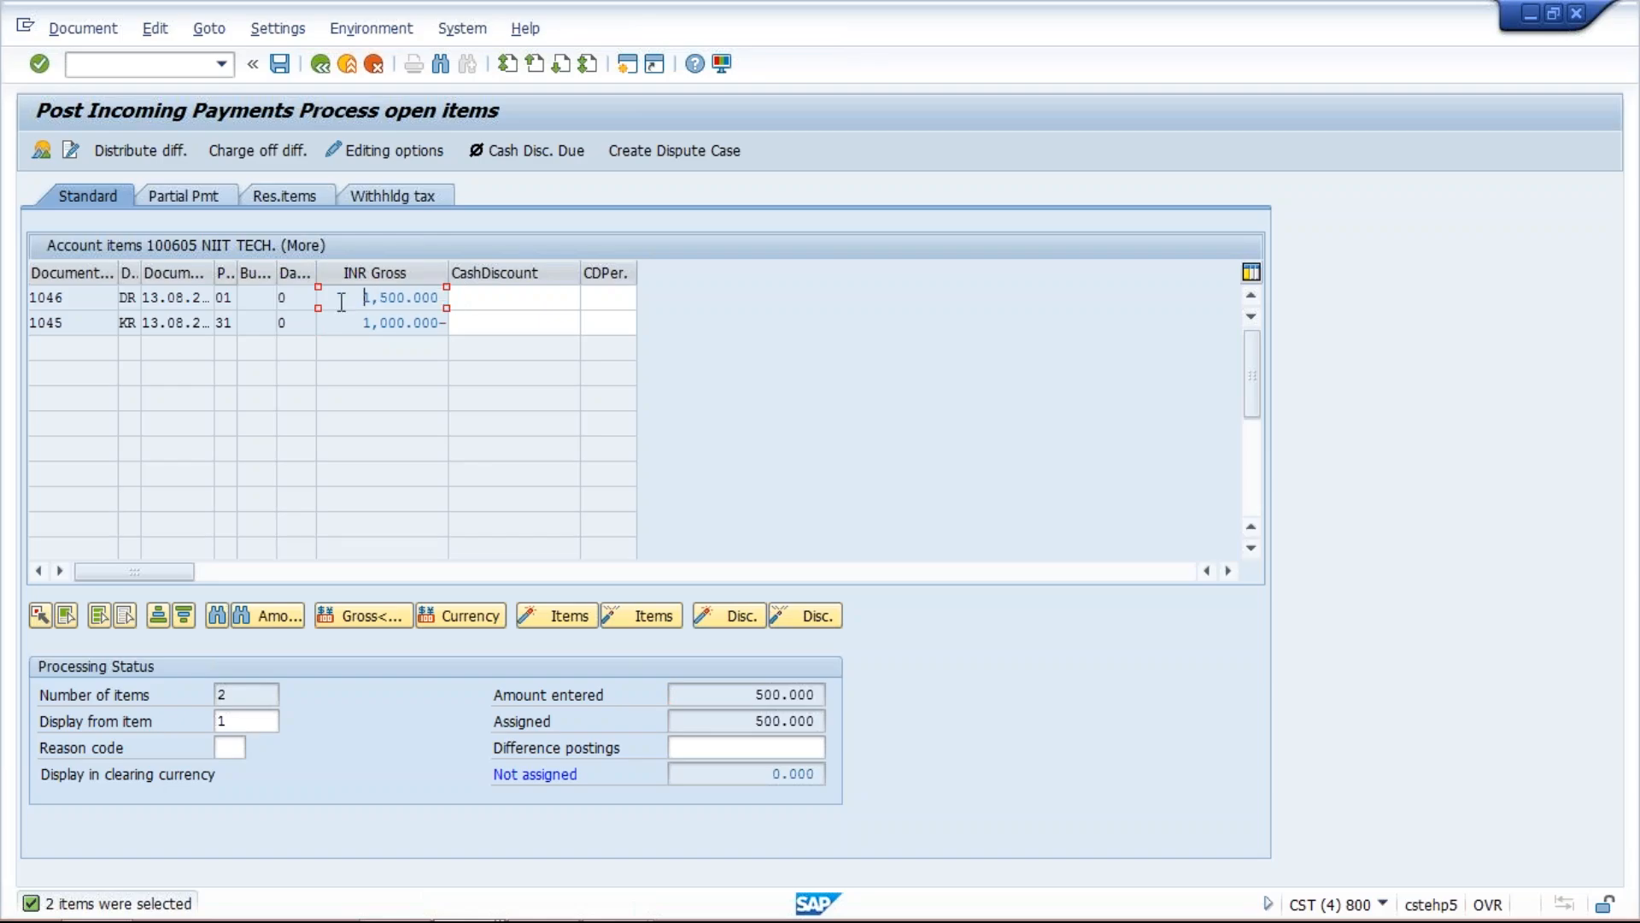
pyautogui.click(348, 316)
pyautogui.moveTo(756, 720); pyautogui.dragTo(846, 728)
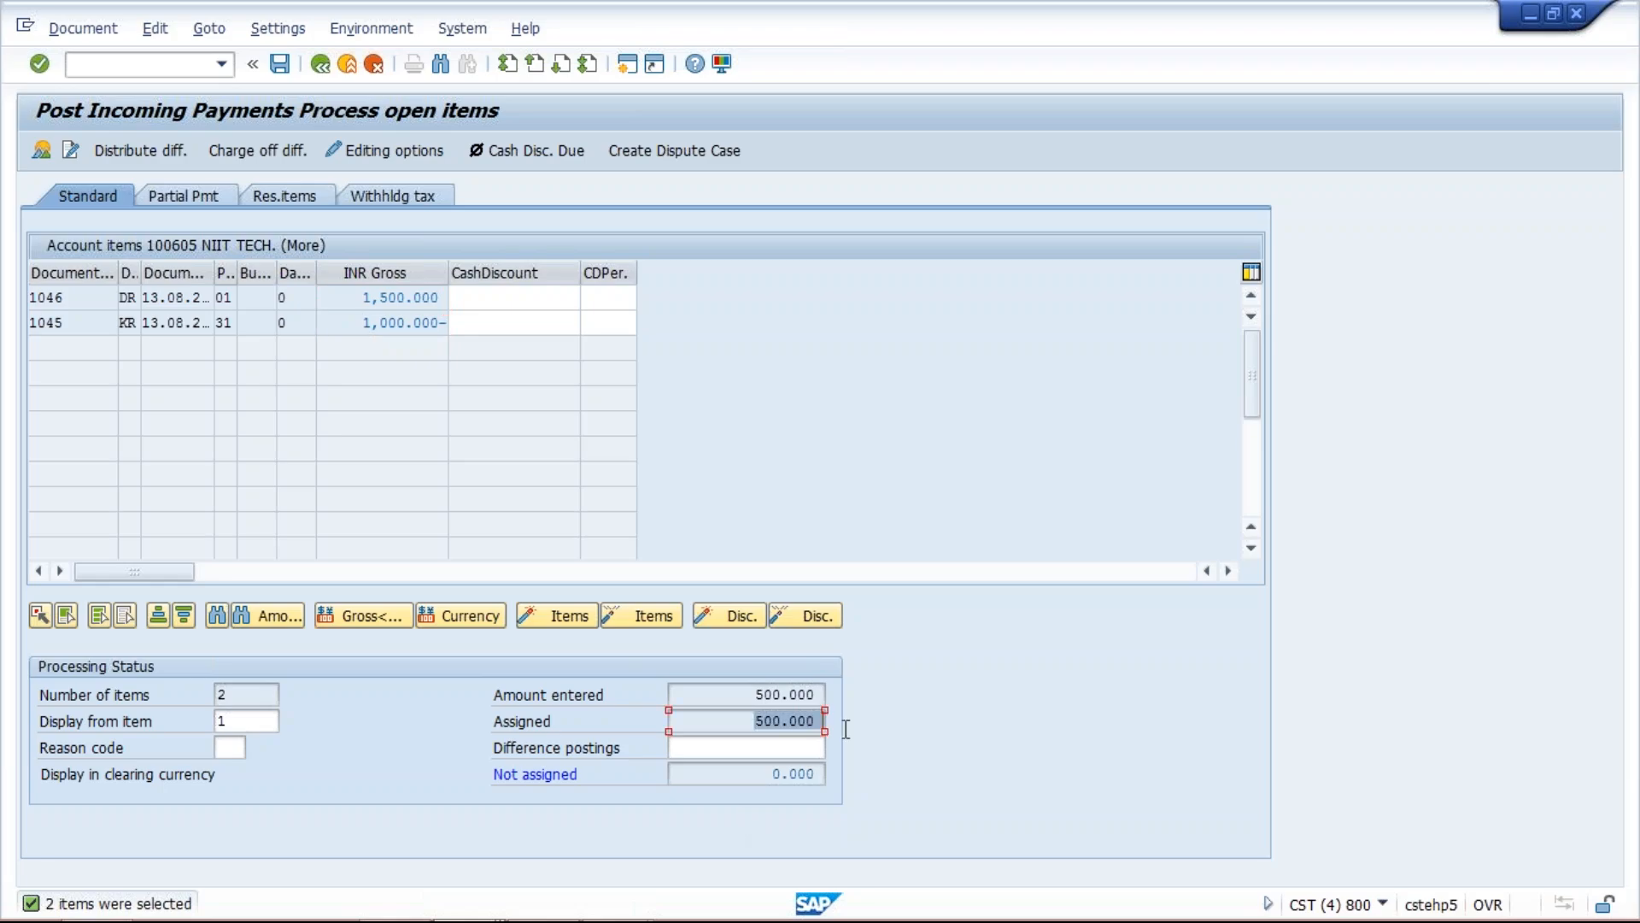
pyautogui.moveTo(742, 693); pyautogui.dragTo(819, 696)
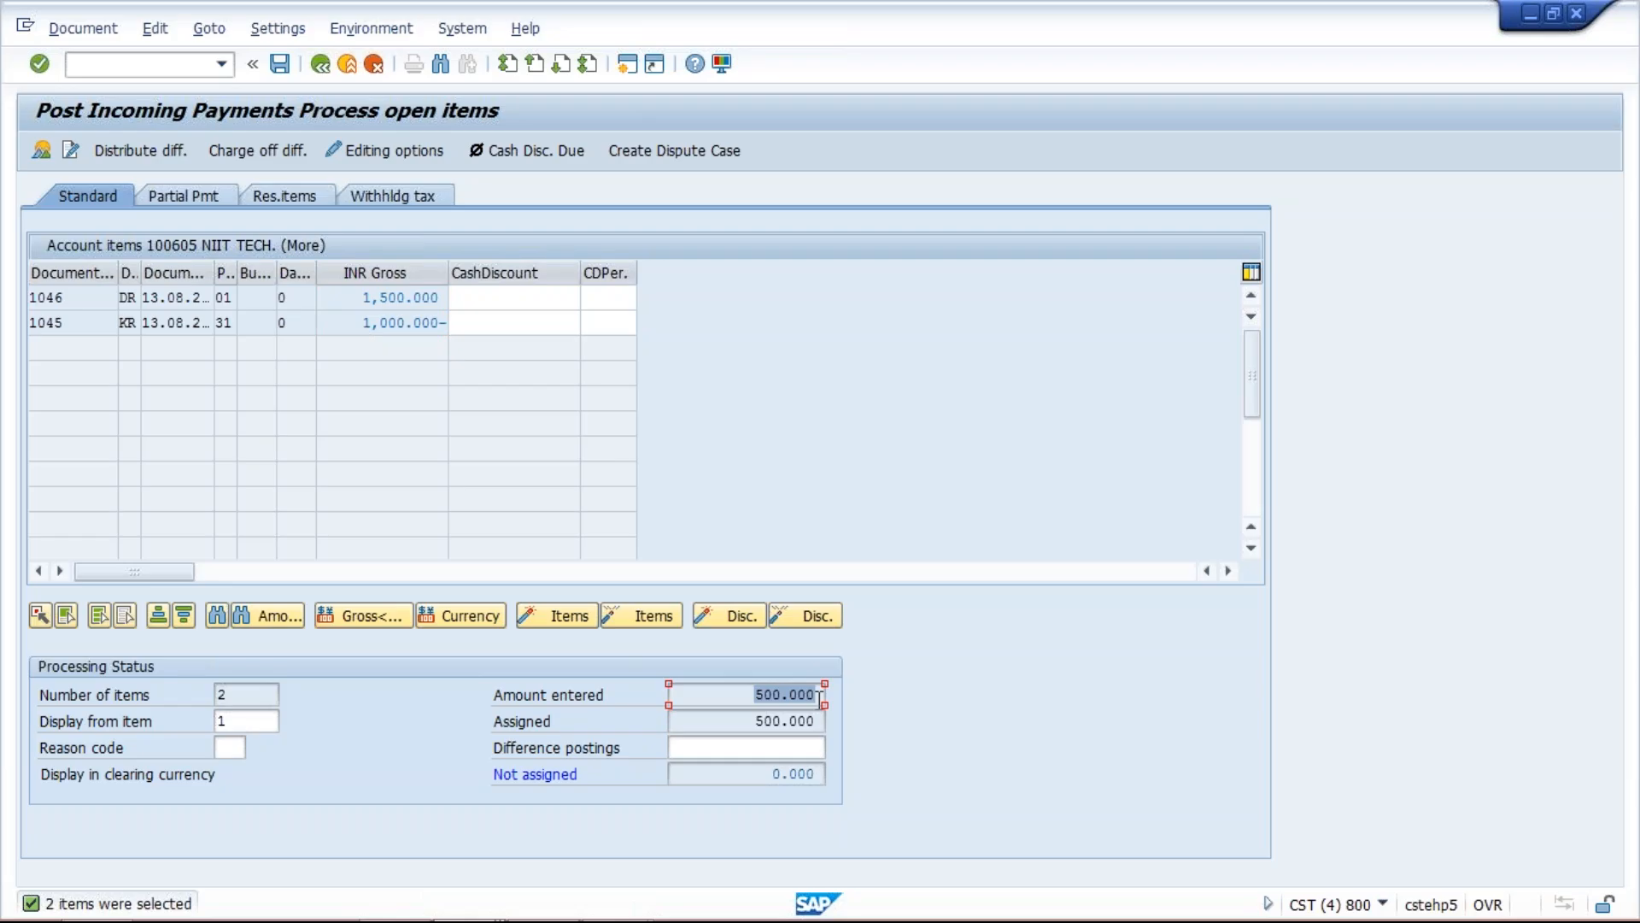
pyautogui.click(745, 697)
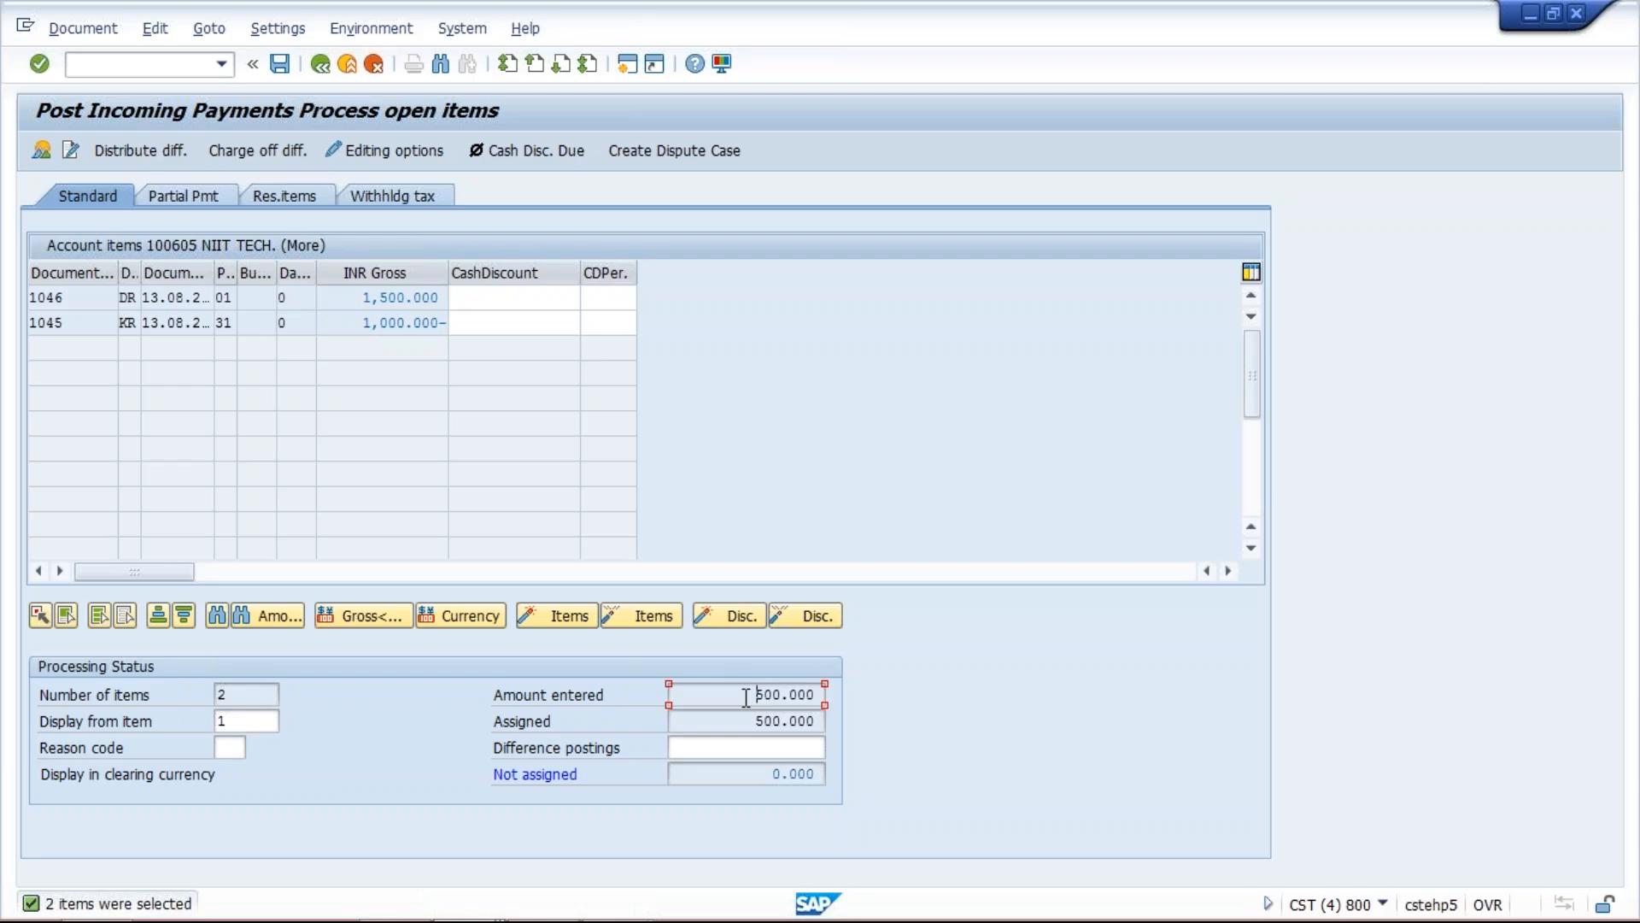
pyautogui.click(757, 722)
pyautogui.click(753, 696)
# Step: Simulate the incoming payment document and assign a total payment amount of 500 across the customer and vendor accounts
pyautogui.click(75, 31)
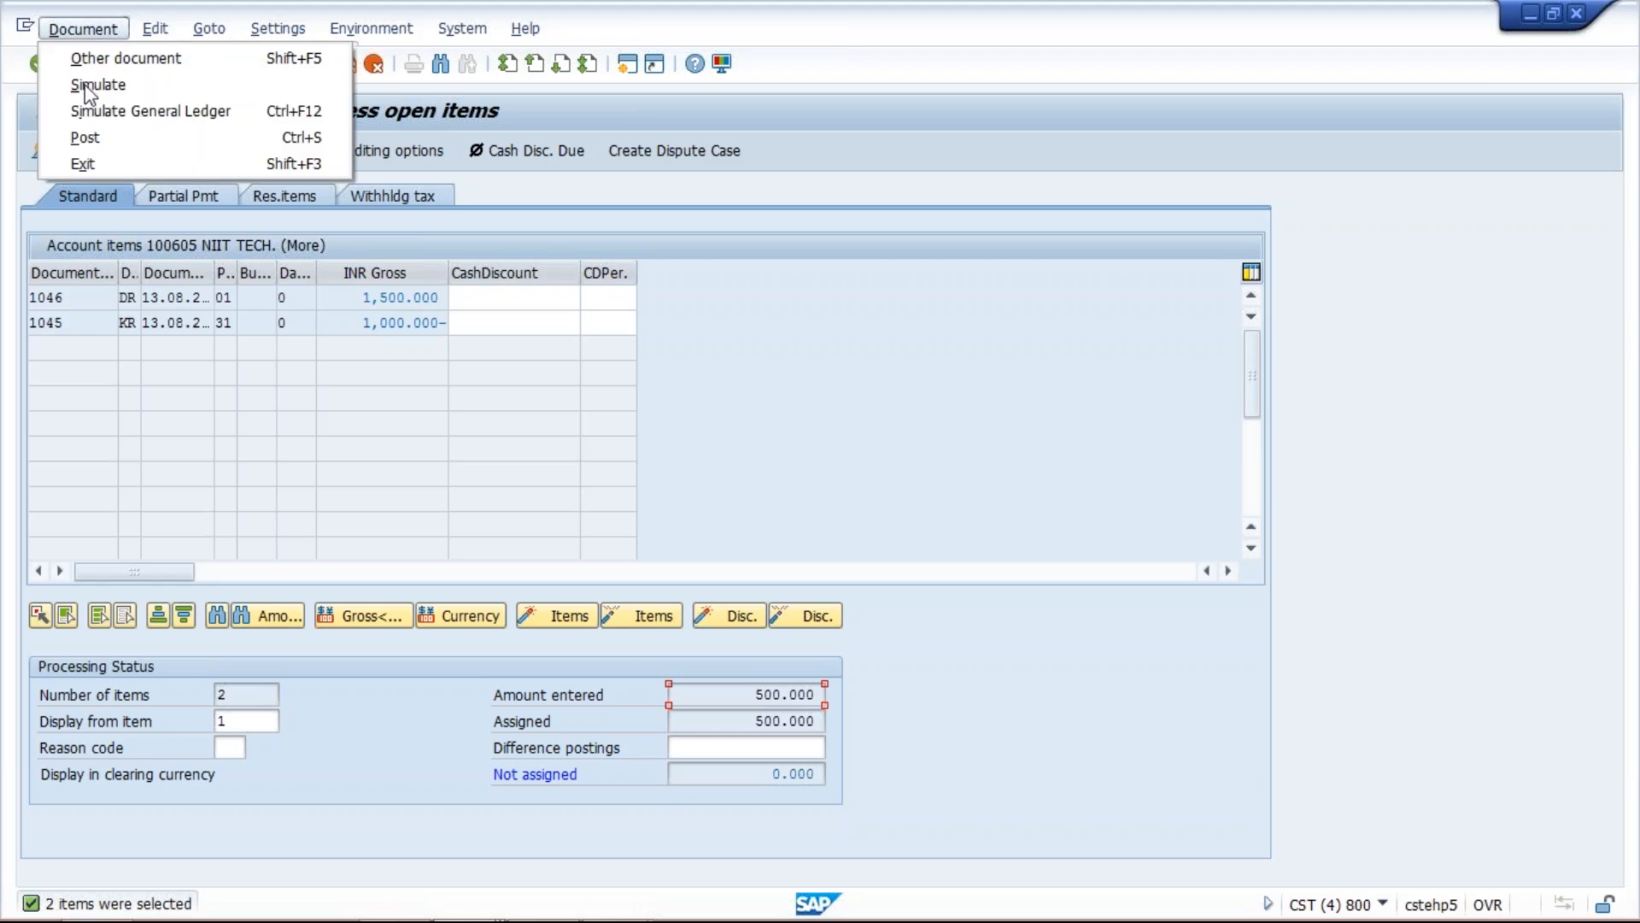
pyautogui.click(82, 80)
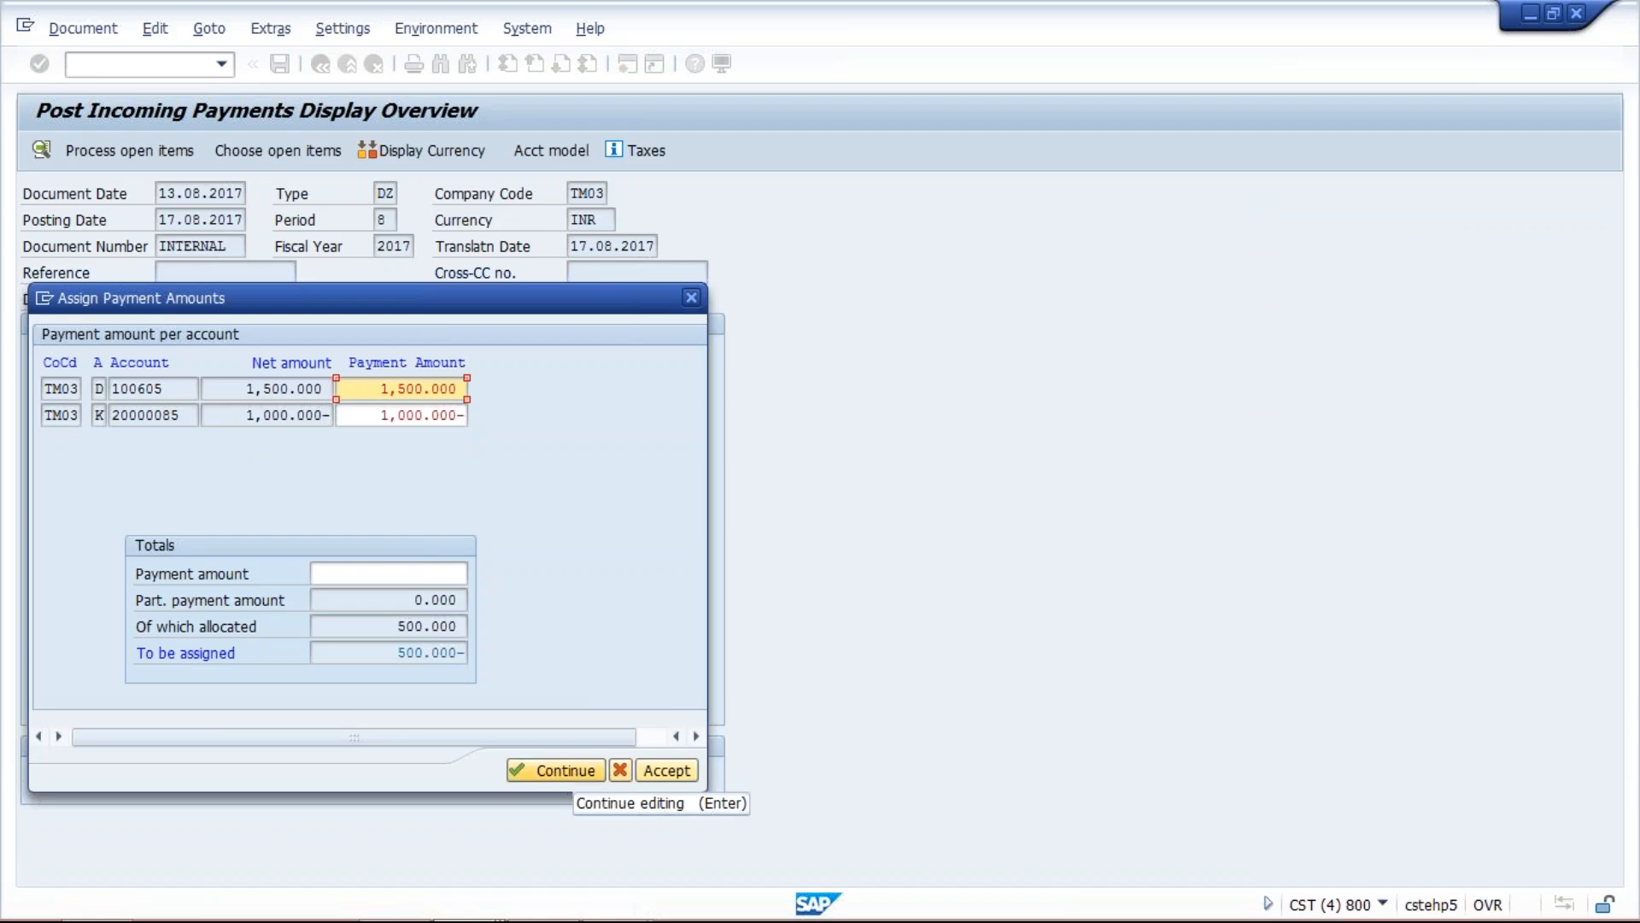
pyautogui.click(402, 569)
pyautogui.write('500')
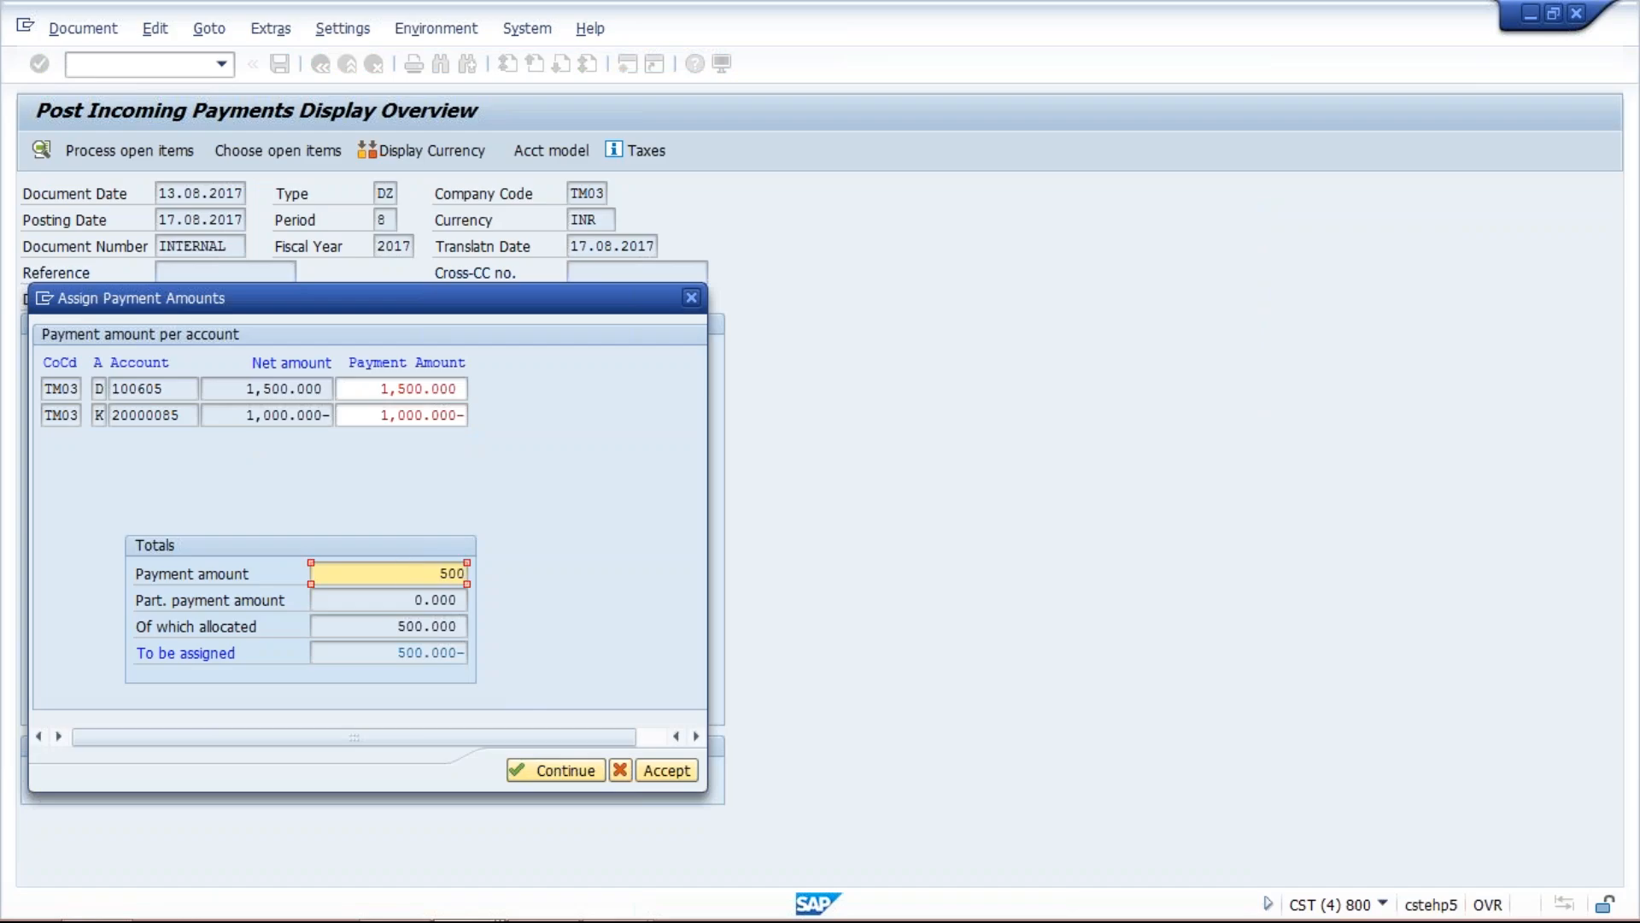
pyautogui.click(558, 768)
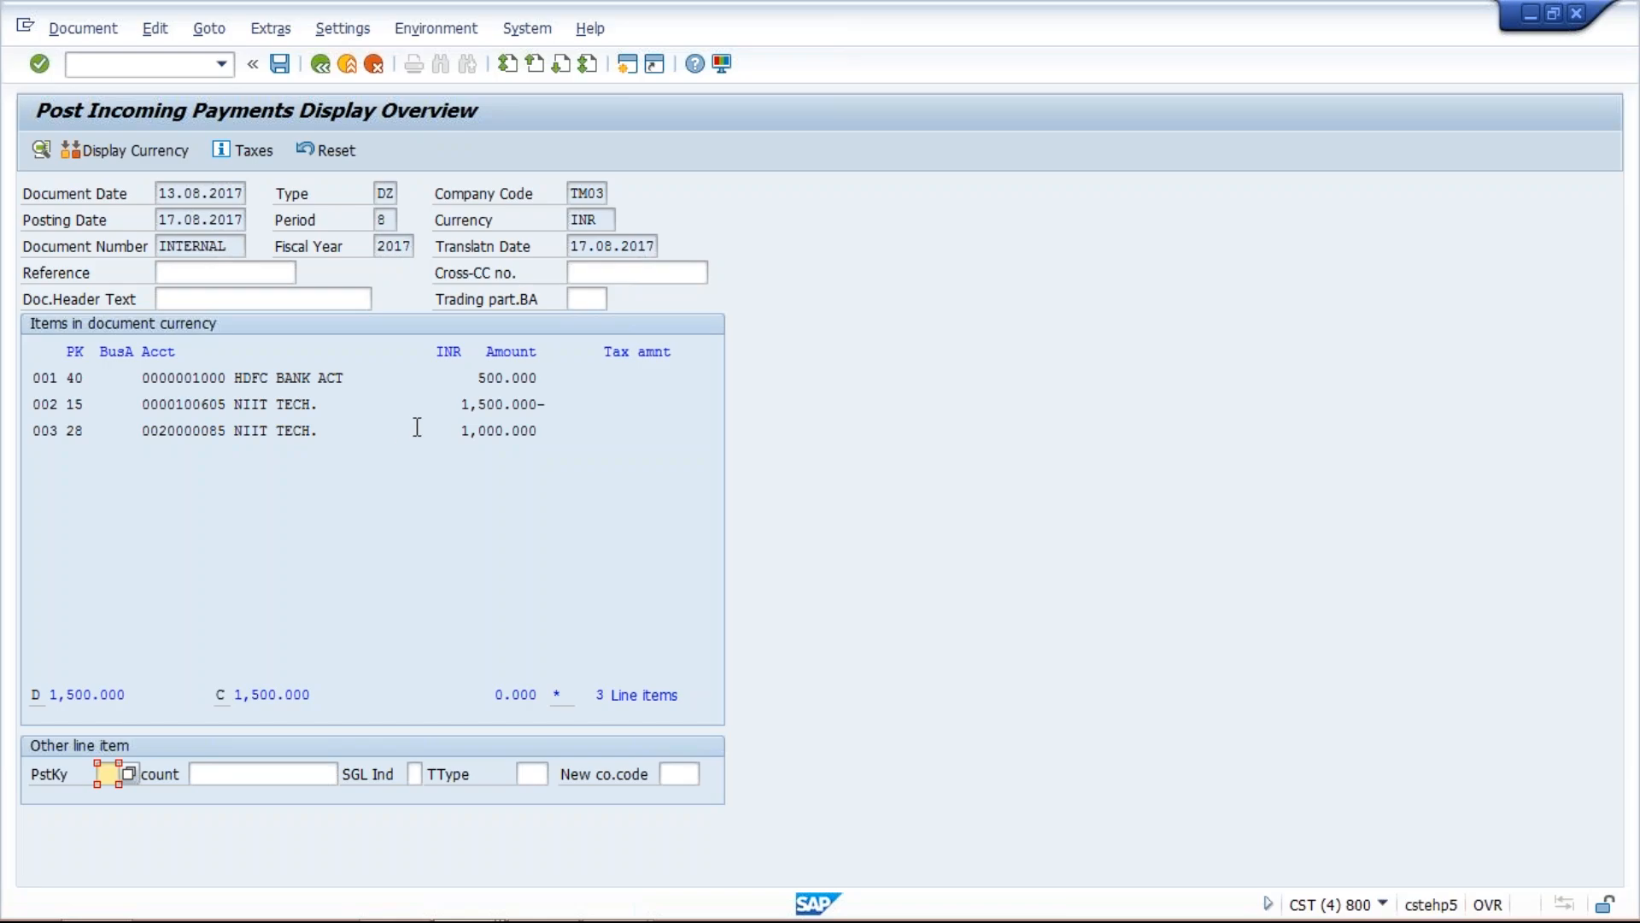
# Step: Review the simulated document's bank, customer and vendor line item amounts to see how they offset
pyautogui.moveTo(461, 427); pyautogui.dragTo(585, 421)
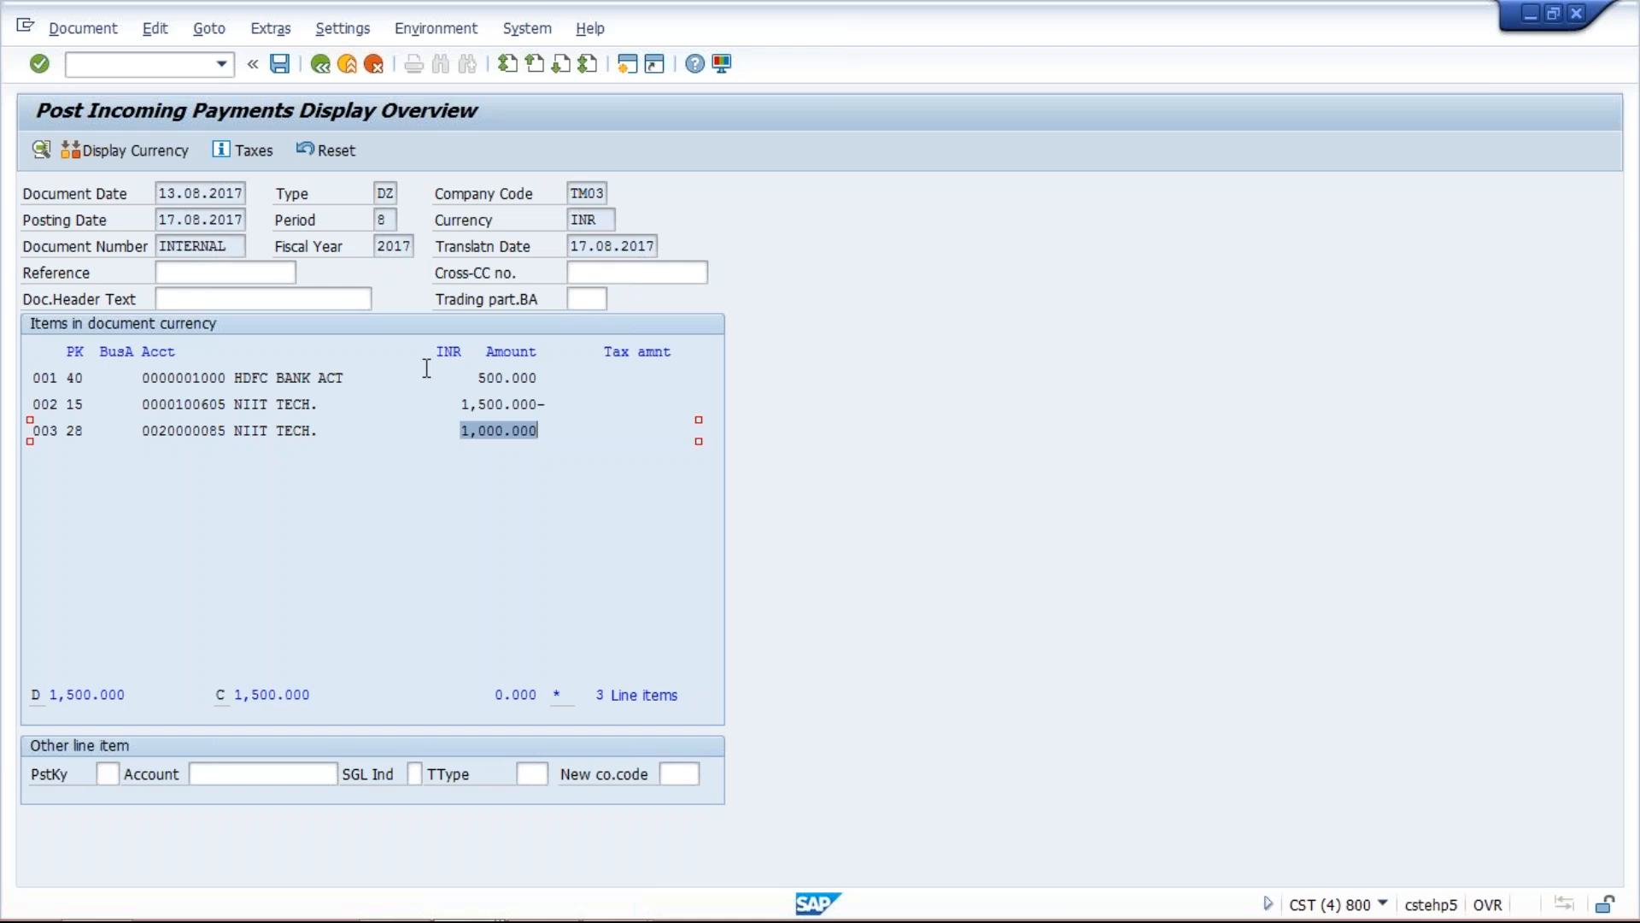
pyautogui.moveTo(468, 377); pyautogui.dragTo(547, 376)
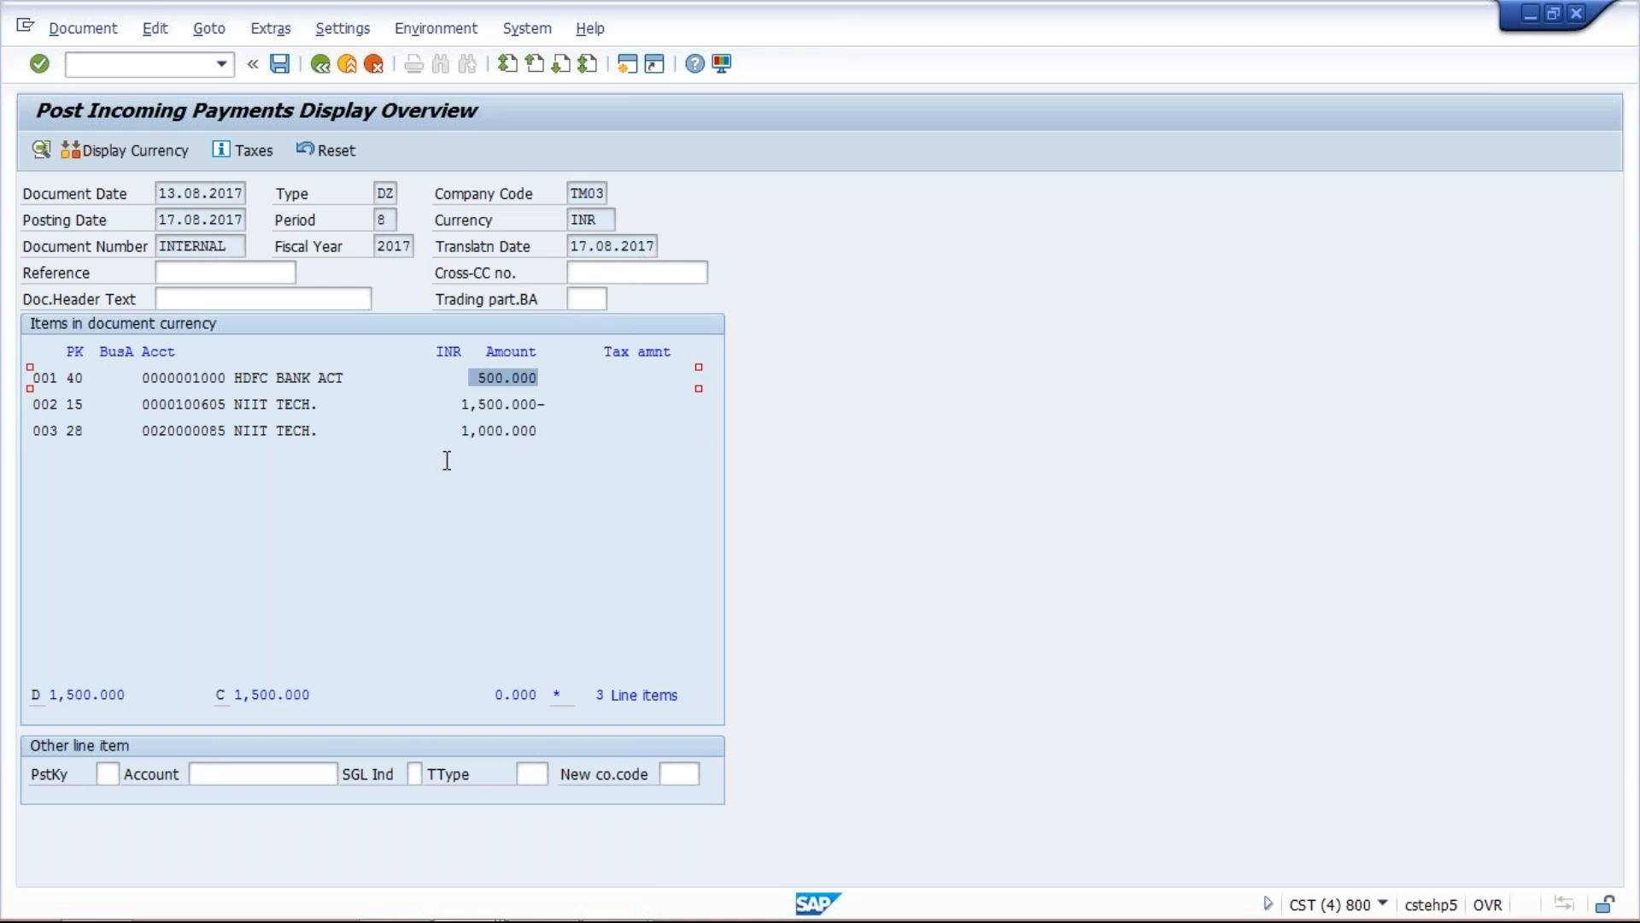
pyautogui.moveTo(447, 431); pyautogui.dragTo(554, 433)
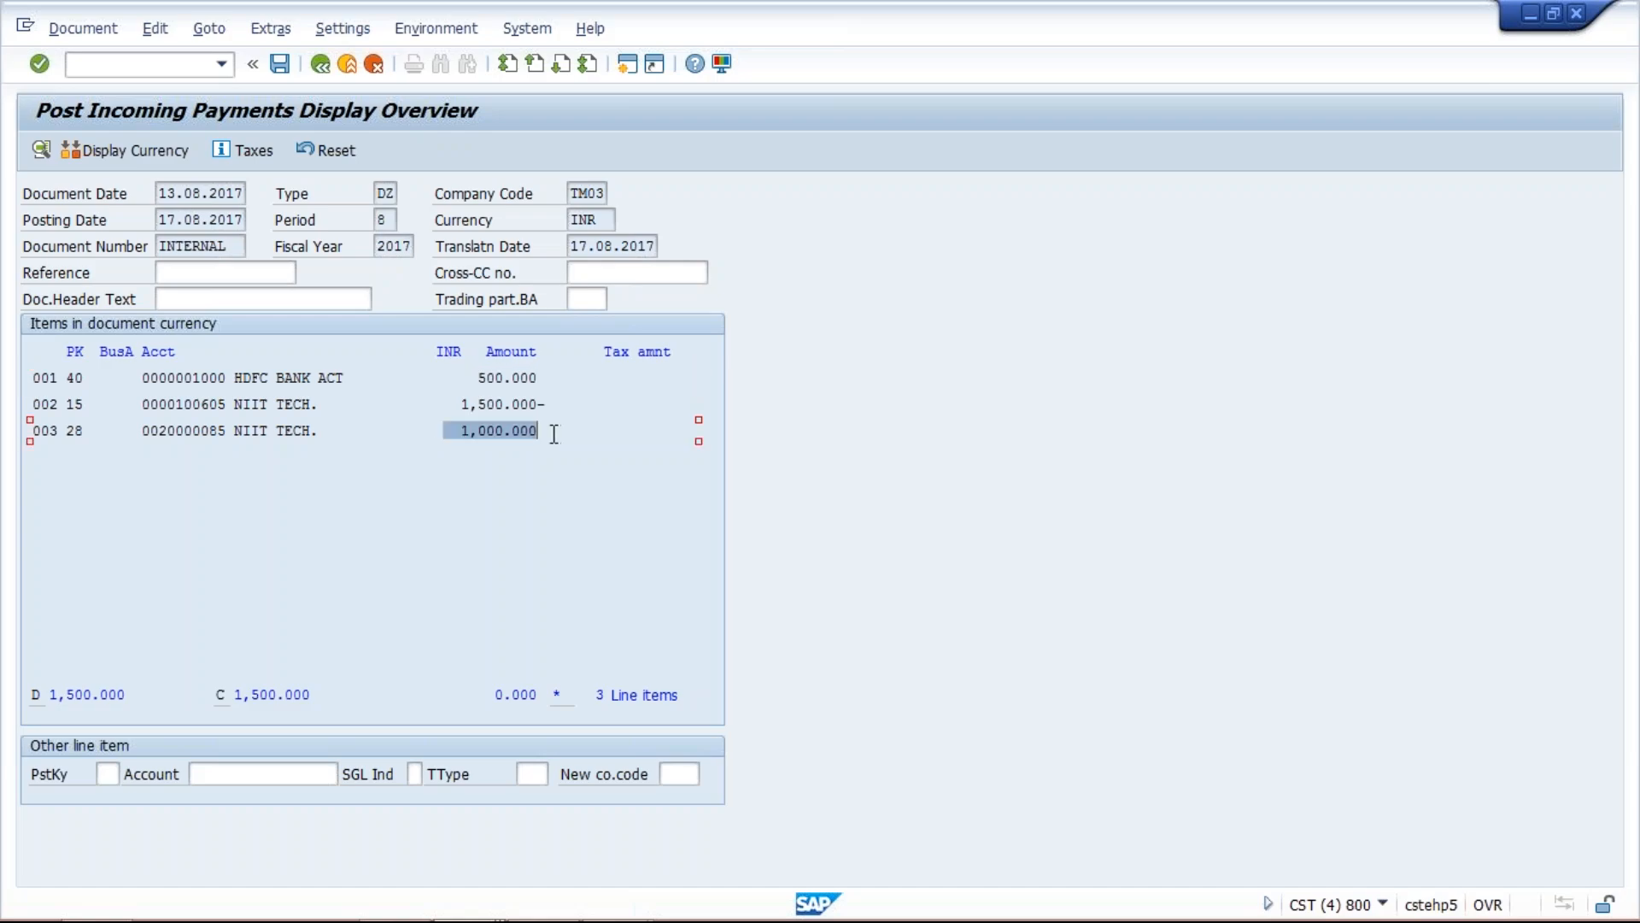
pyautogui.moveTo(477, 377); pyautogui.dragTo(547, 373)
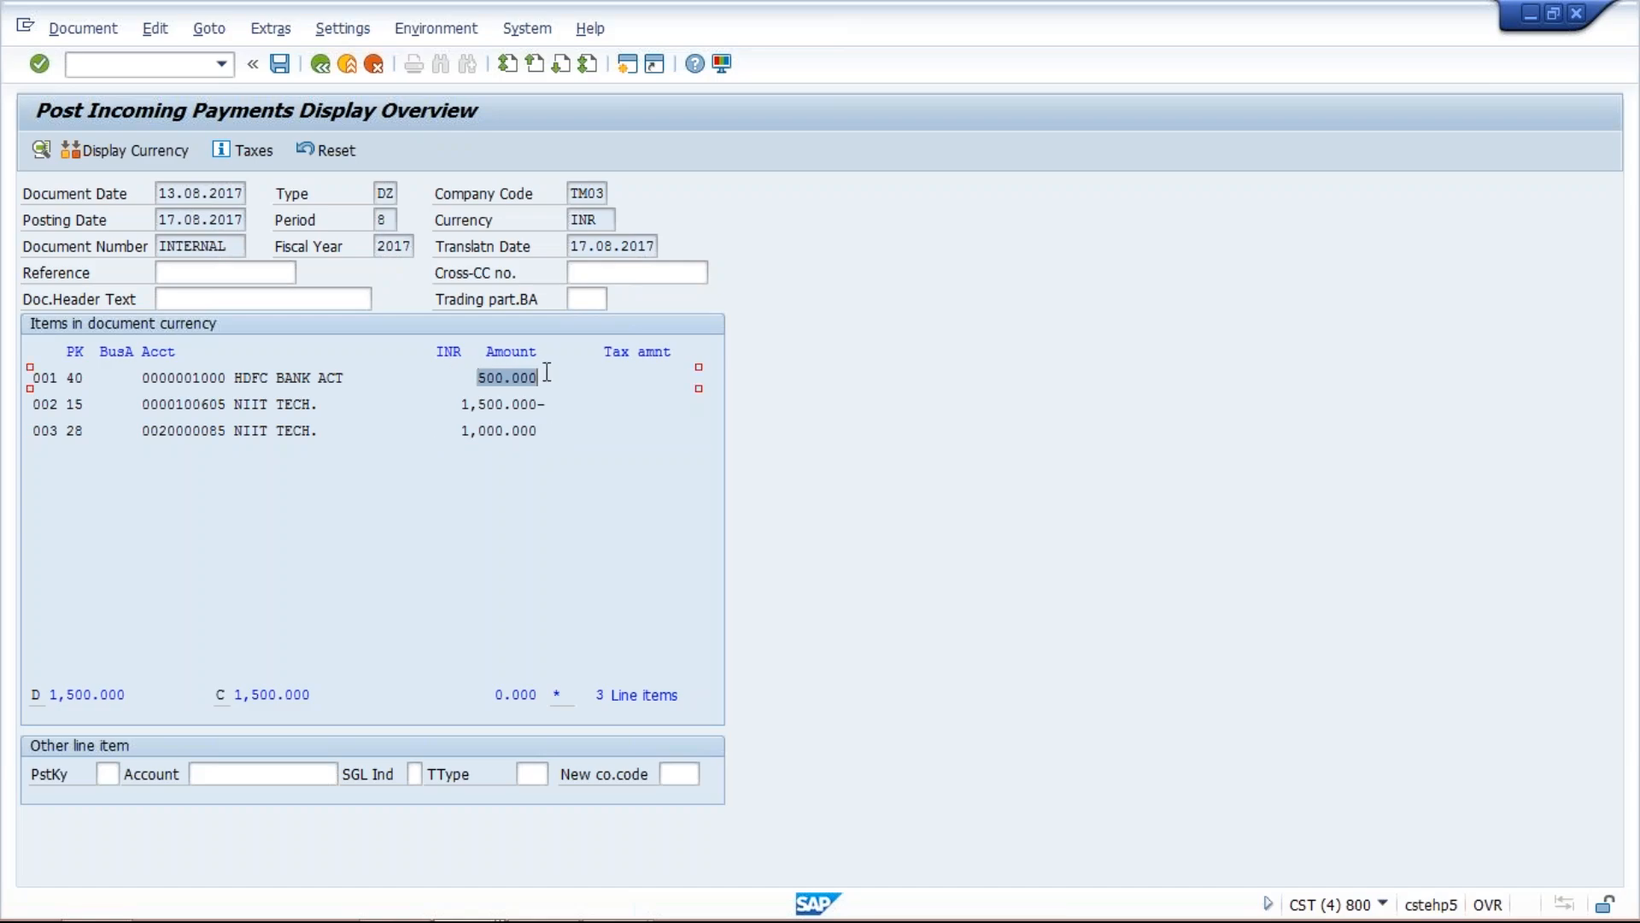
pyautogui.moveTo(454, 432); pyautogui.dragTo(547, 431)
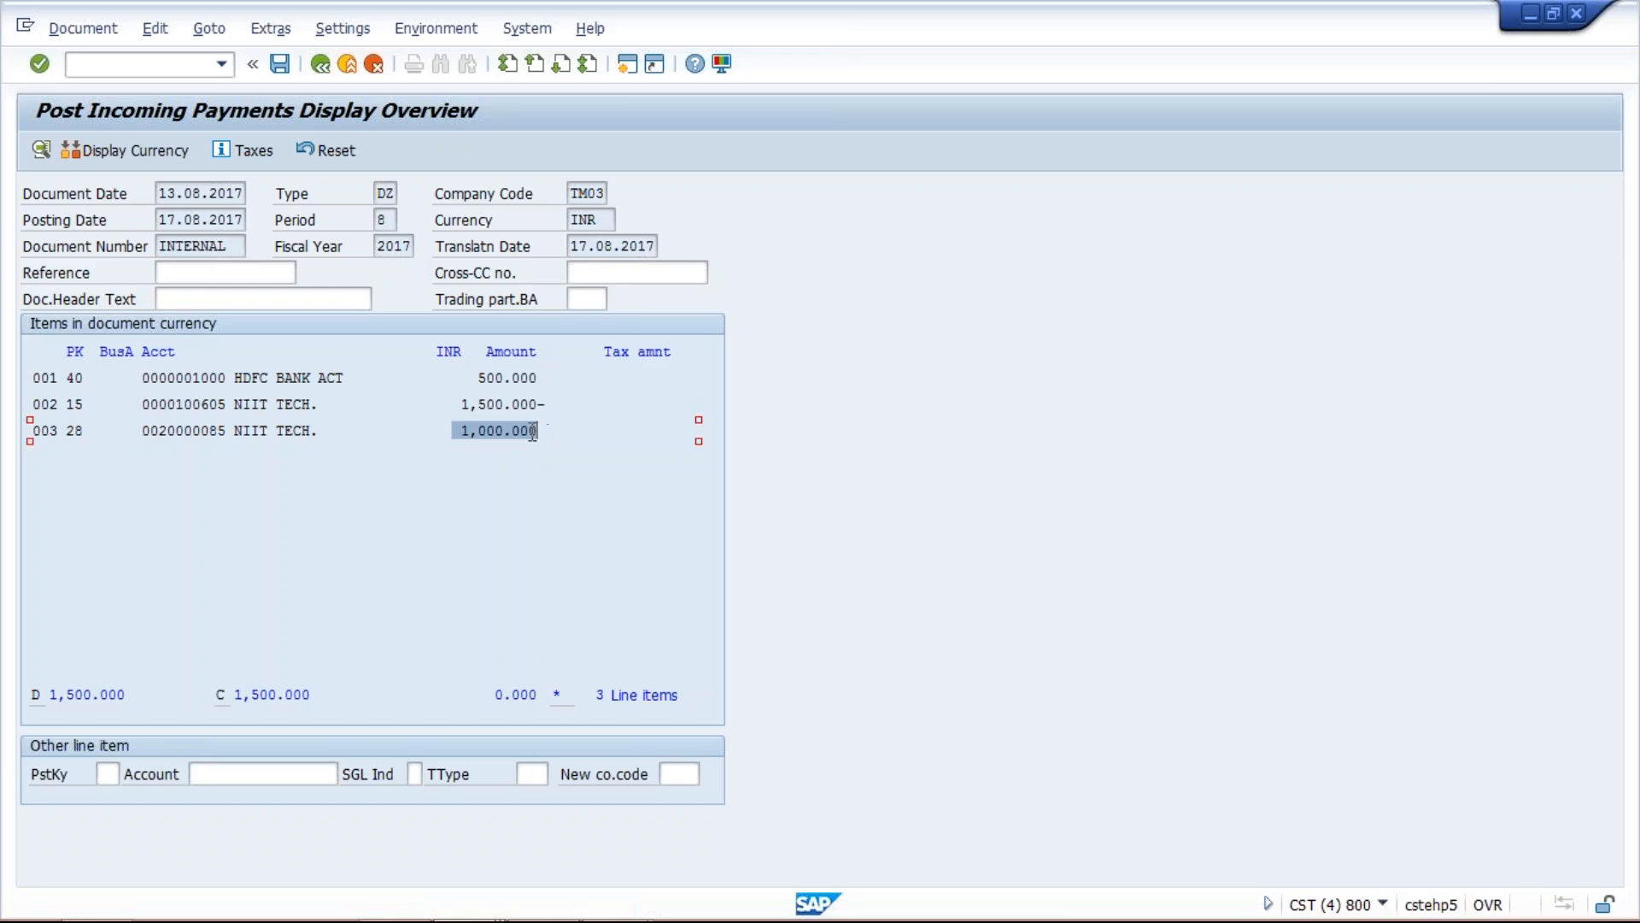
pyautogui.moveTo(469, 377); pyautogui.dragTo(549, 397)
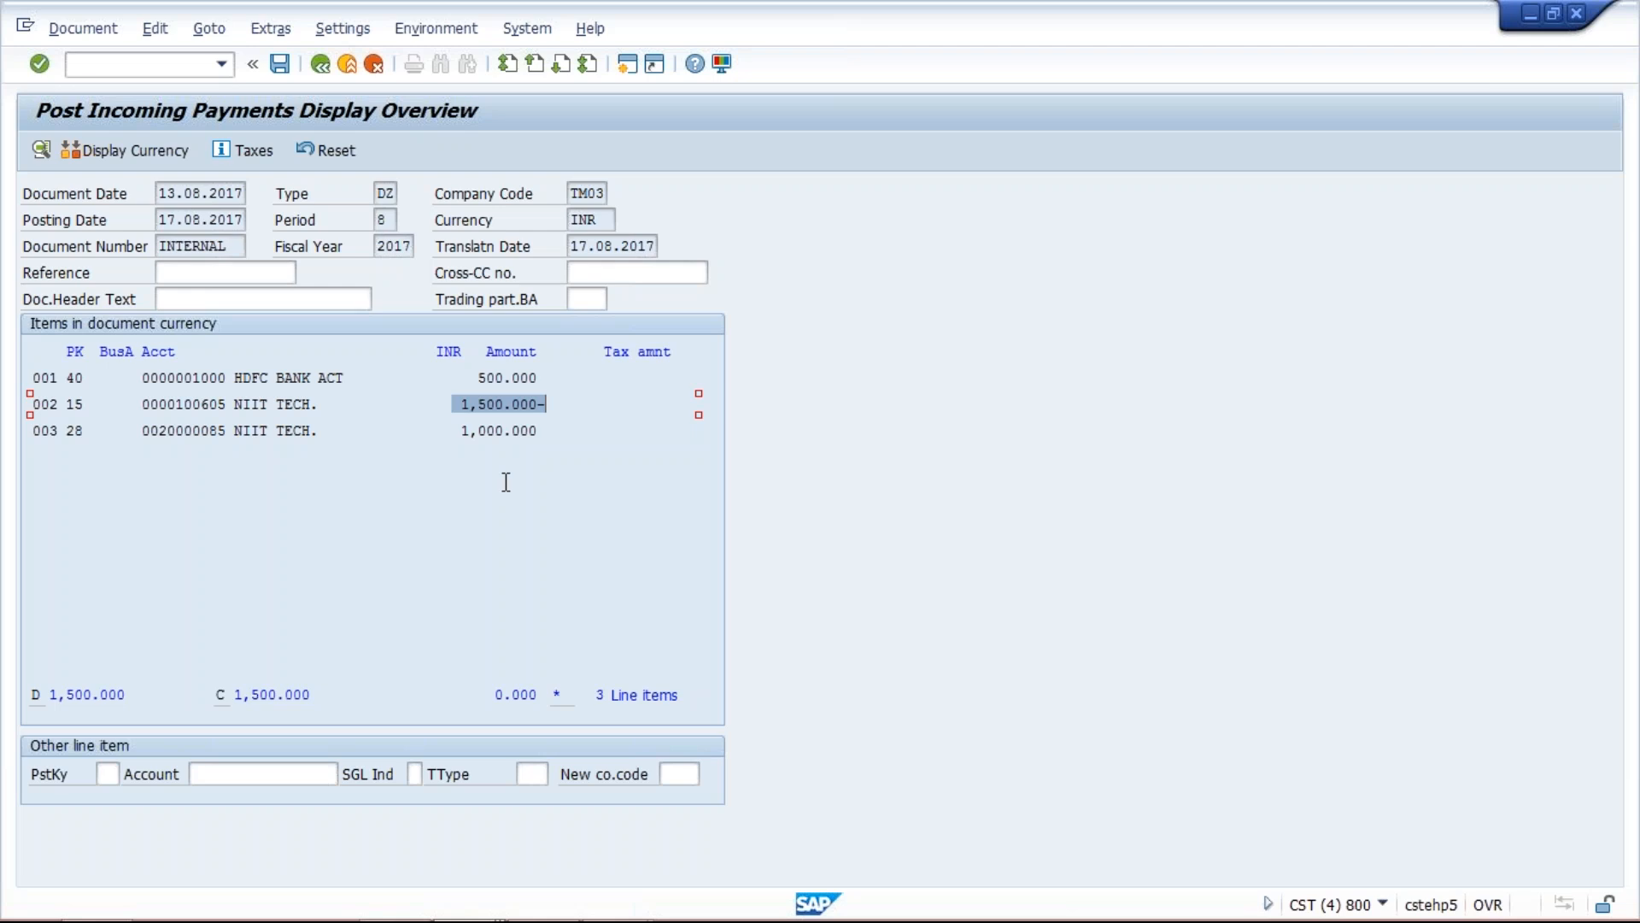
pyautogui.click(460, 403)
pyautogui.moveTo(461, 403); pyautogui.dragTo(551, 404)
pyautogui.click(497, 374)
pyautogui.moveTo(497, 374); pyautogui.dragTo(545, 378)
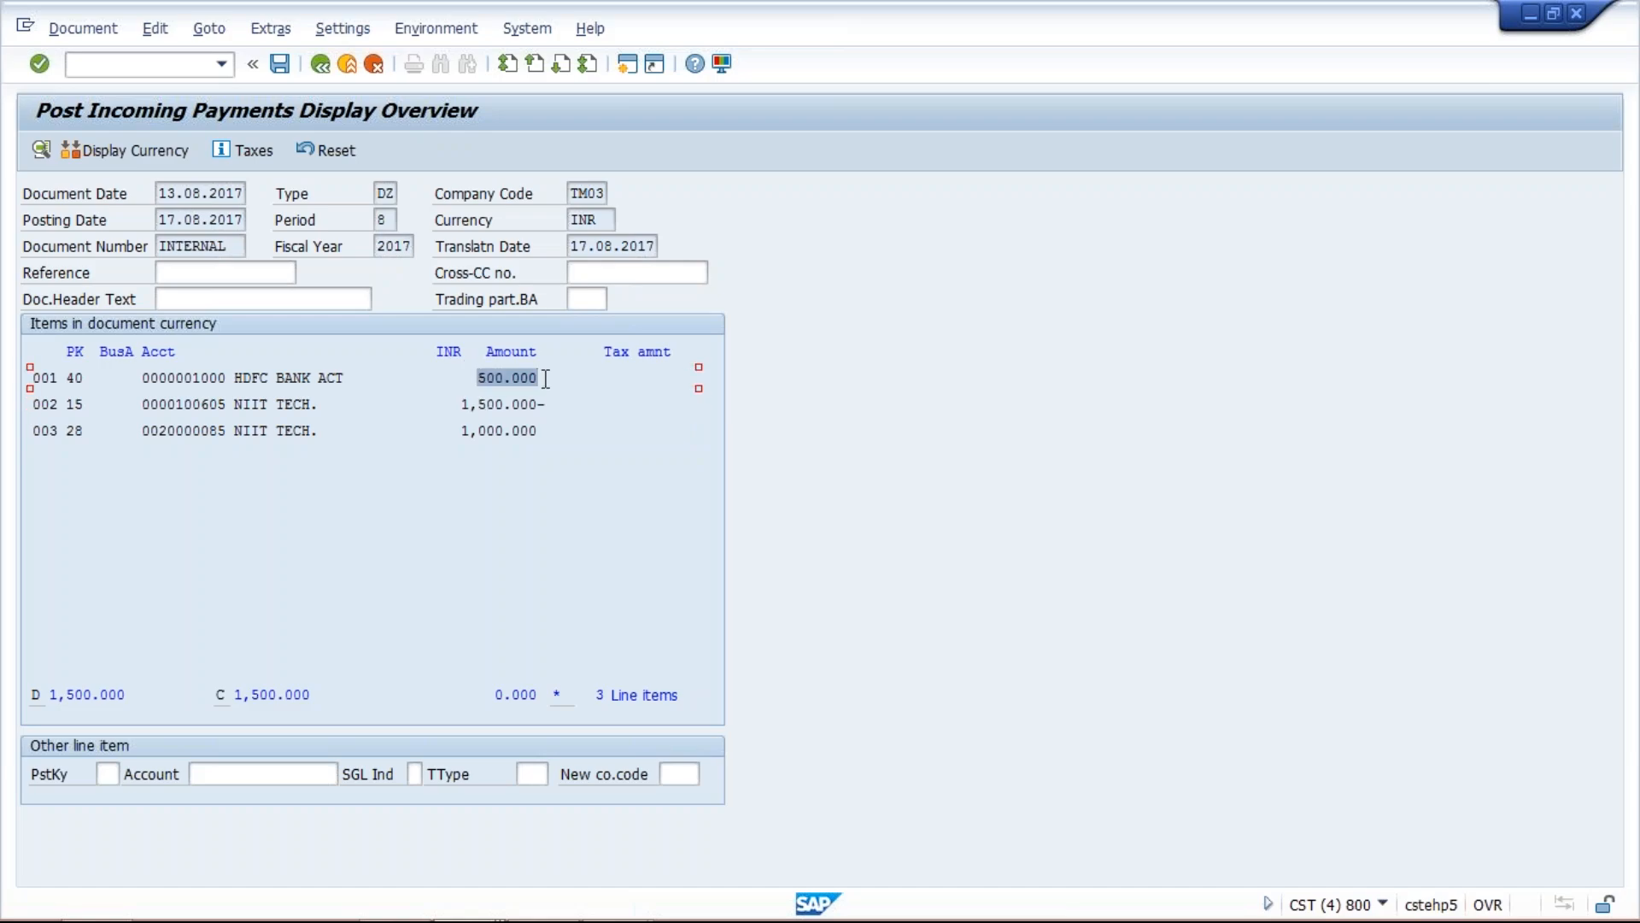
pyautogui.moveTo(458, 407); pyautogui.dragTo(543, 432)
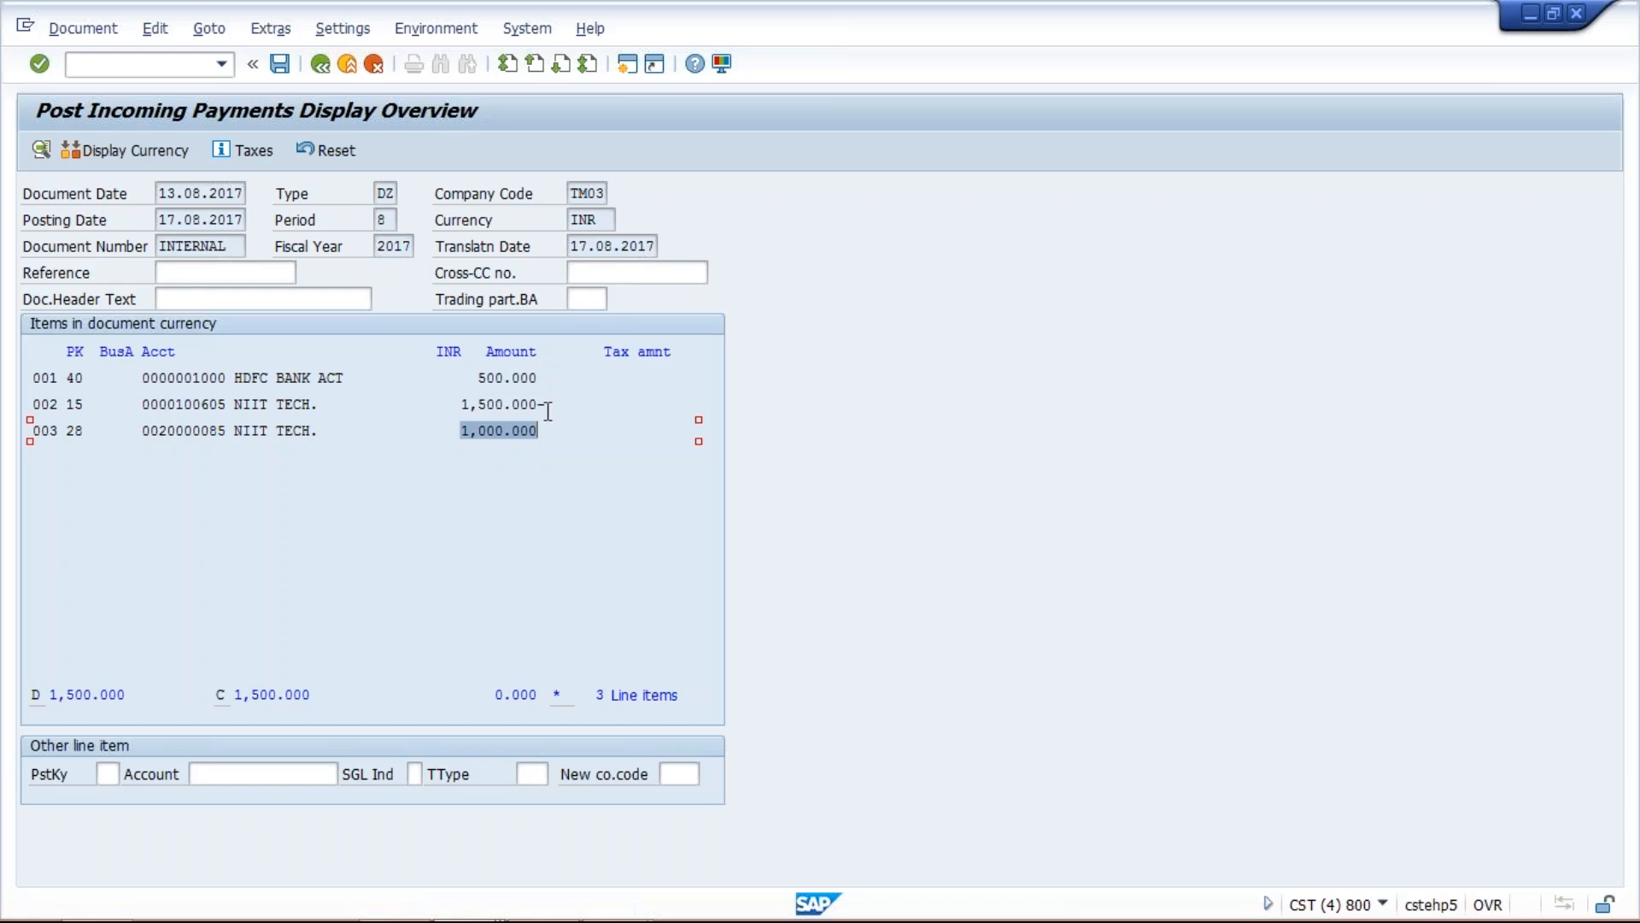
# Step: Switch to the session with the Customer Line Item Display selection screen for company code TM03
pyautogui.hotkey('alt', 'Tab')
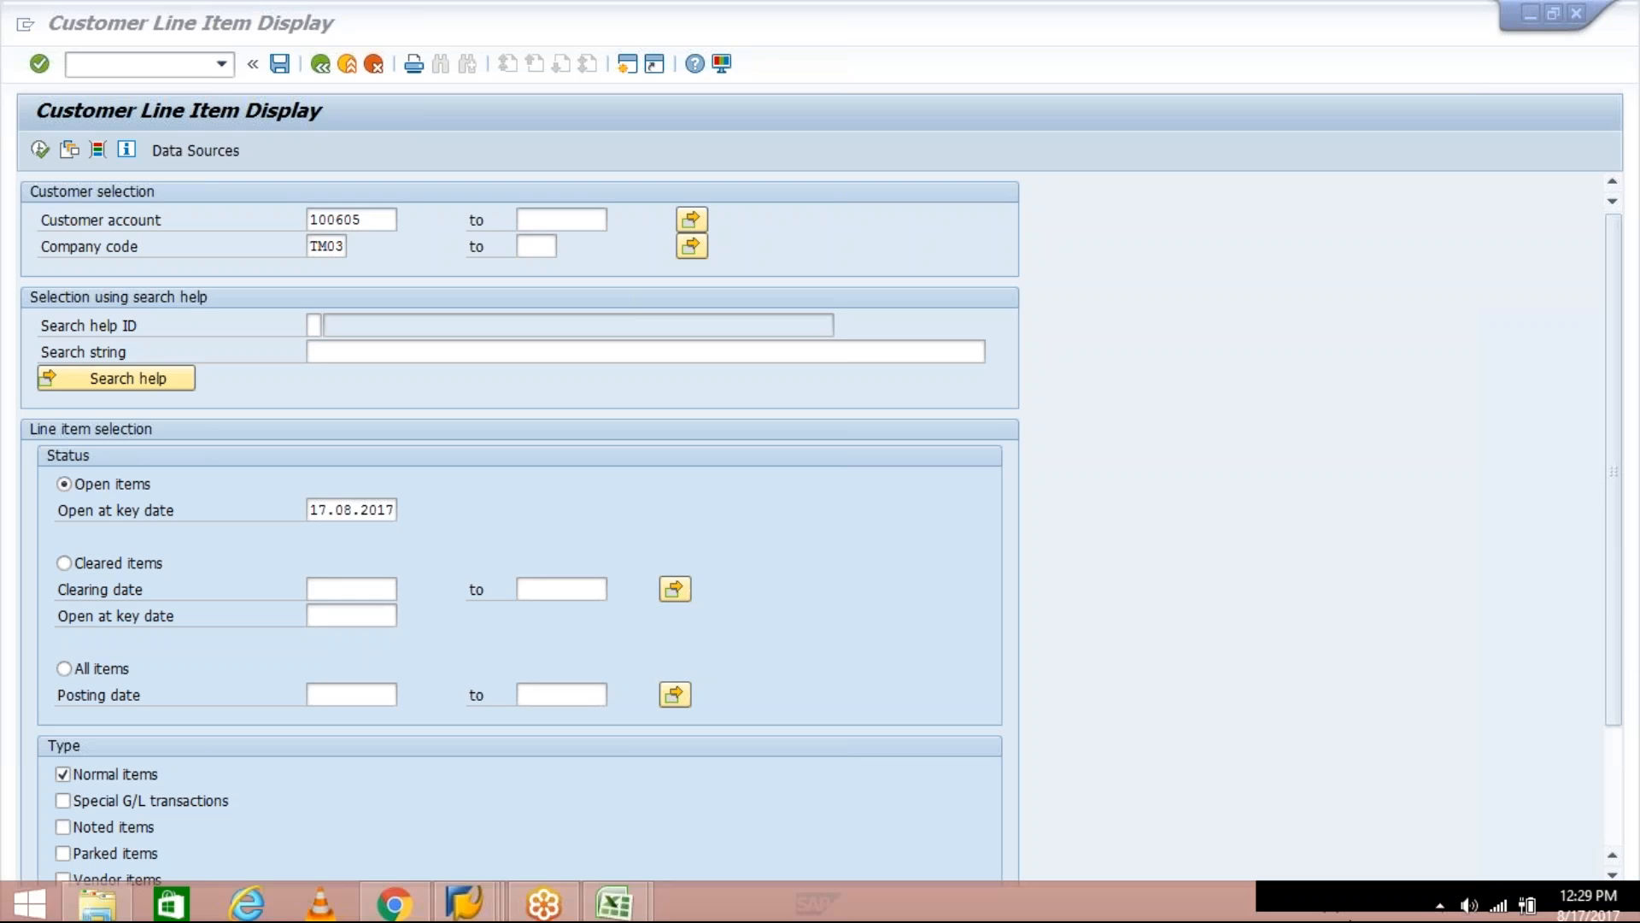
pyautogui.click(1182, 454)
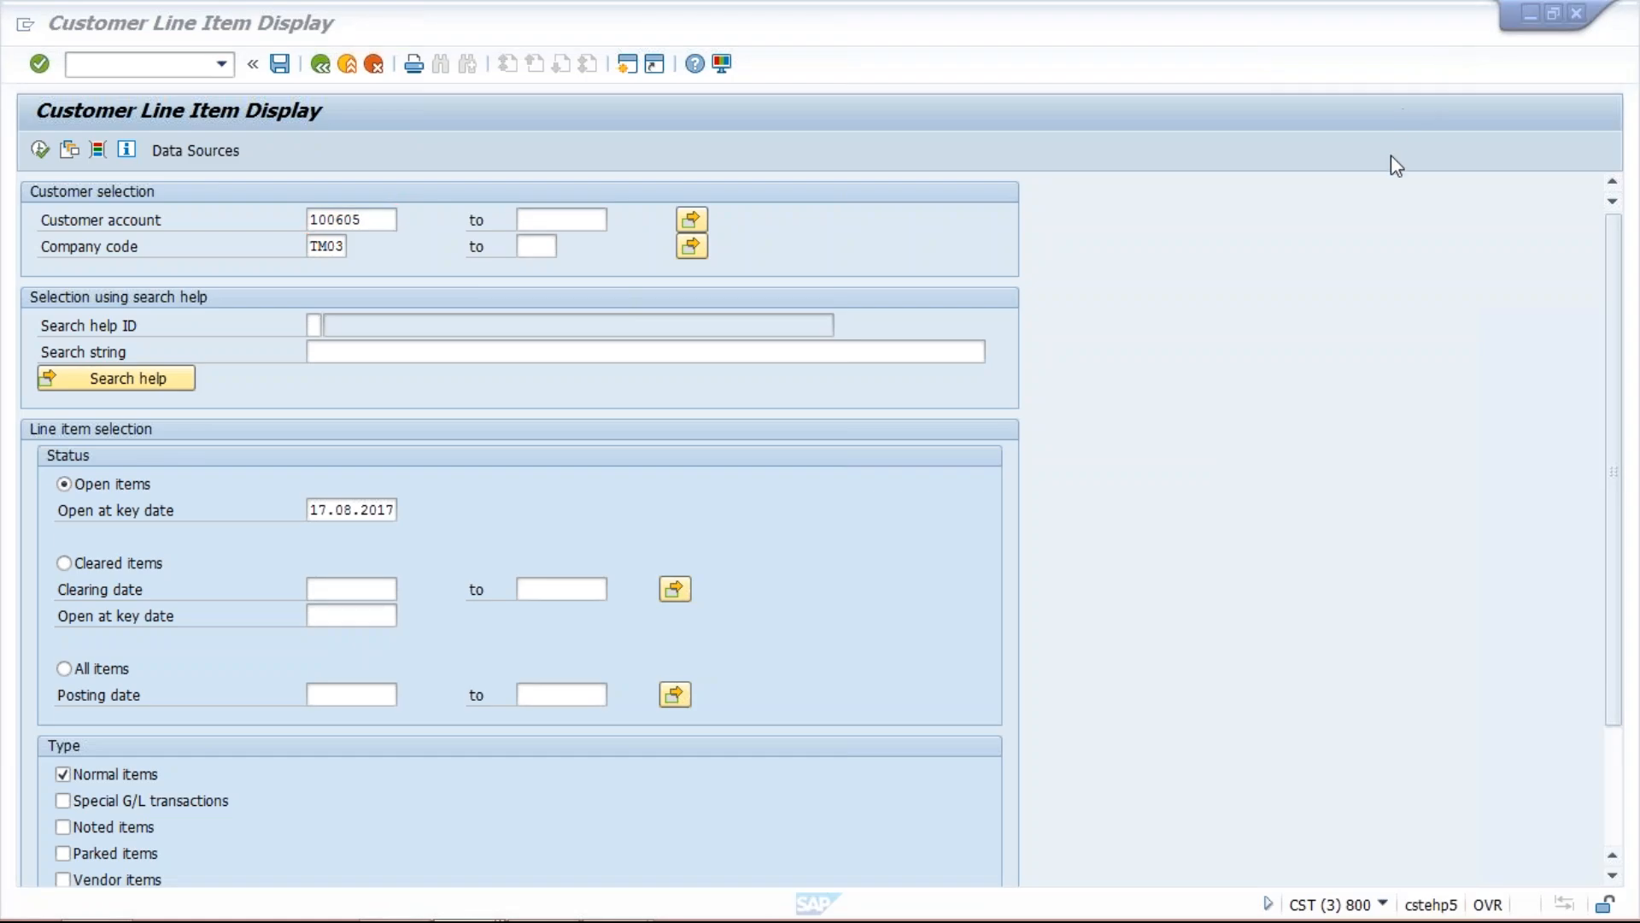
pyautogui.click(1377, 286)
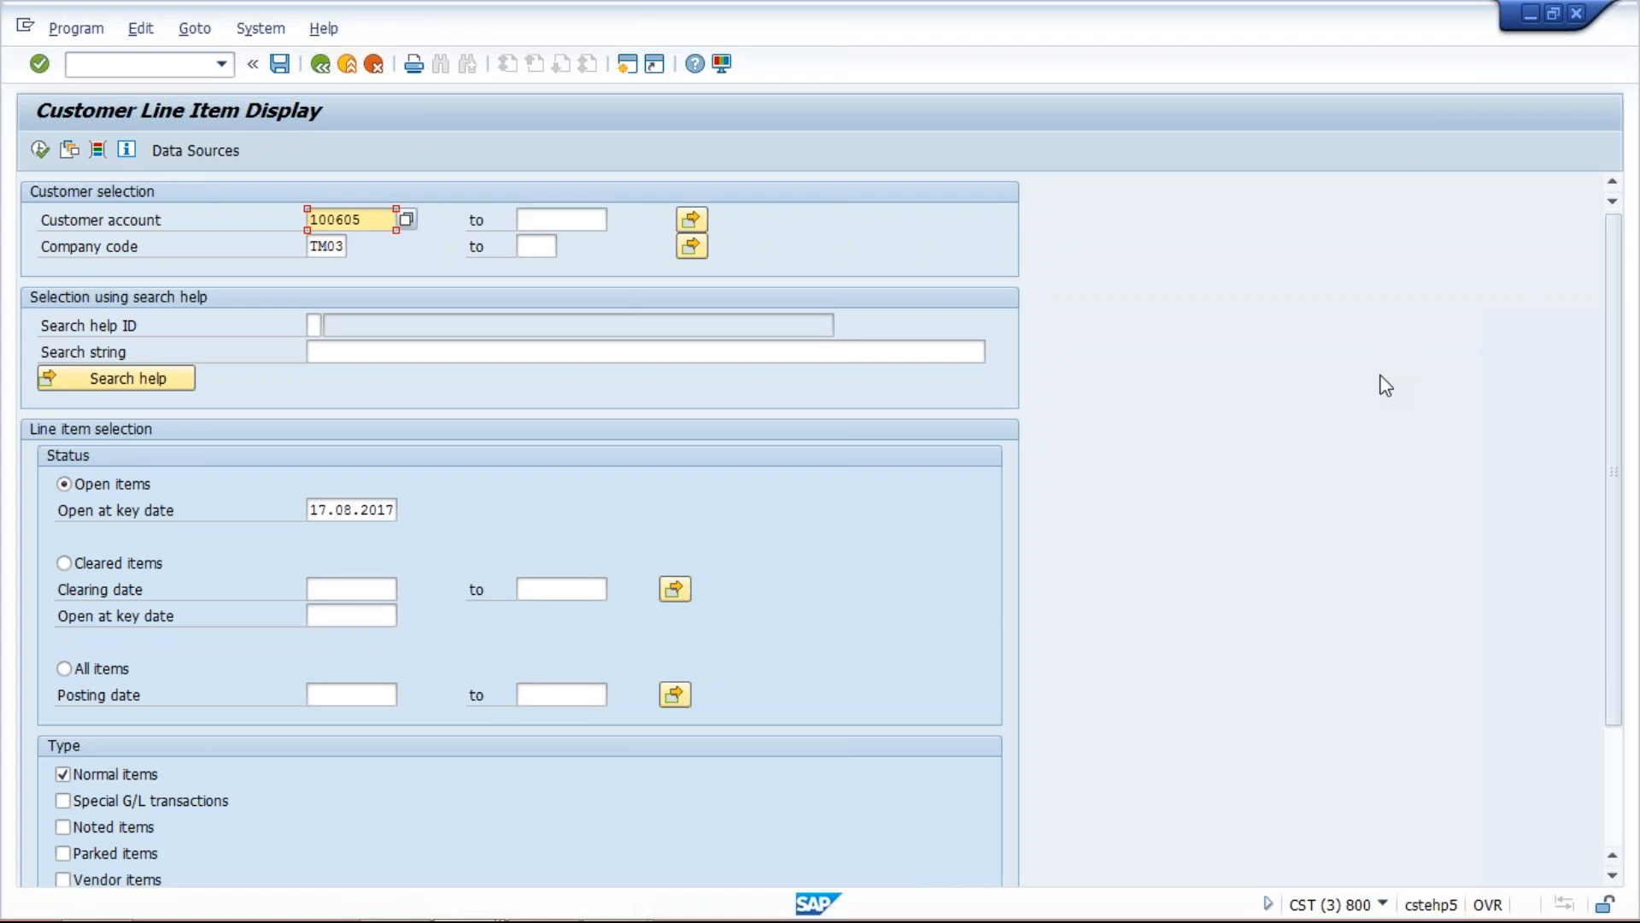
pyautogui.click(1381, 376)
pyautogui.click(1381, 378)
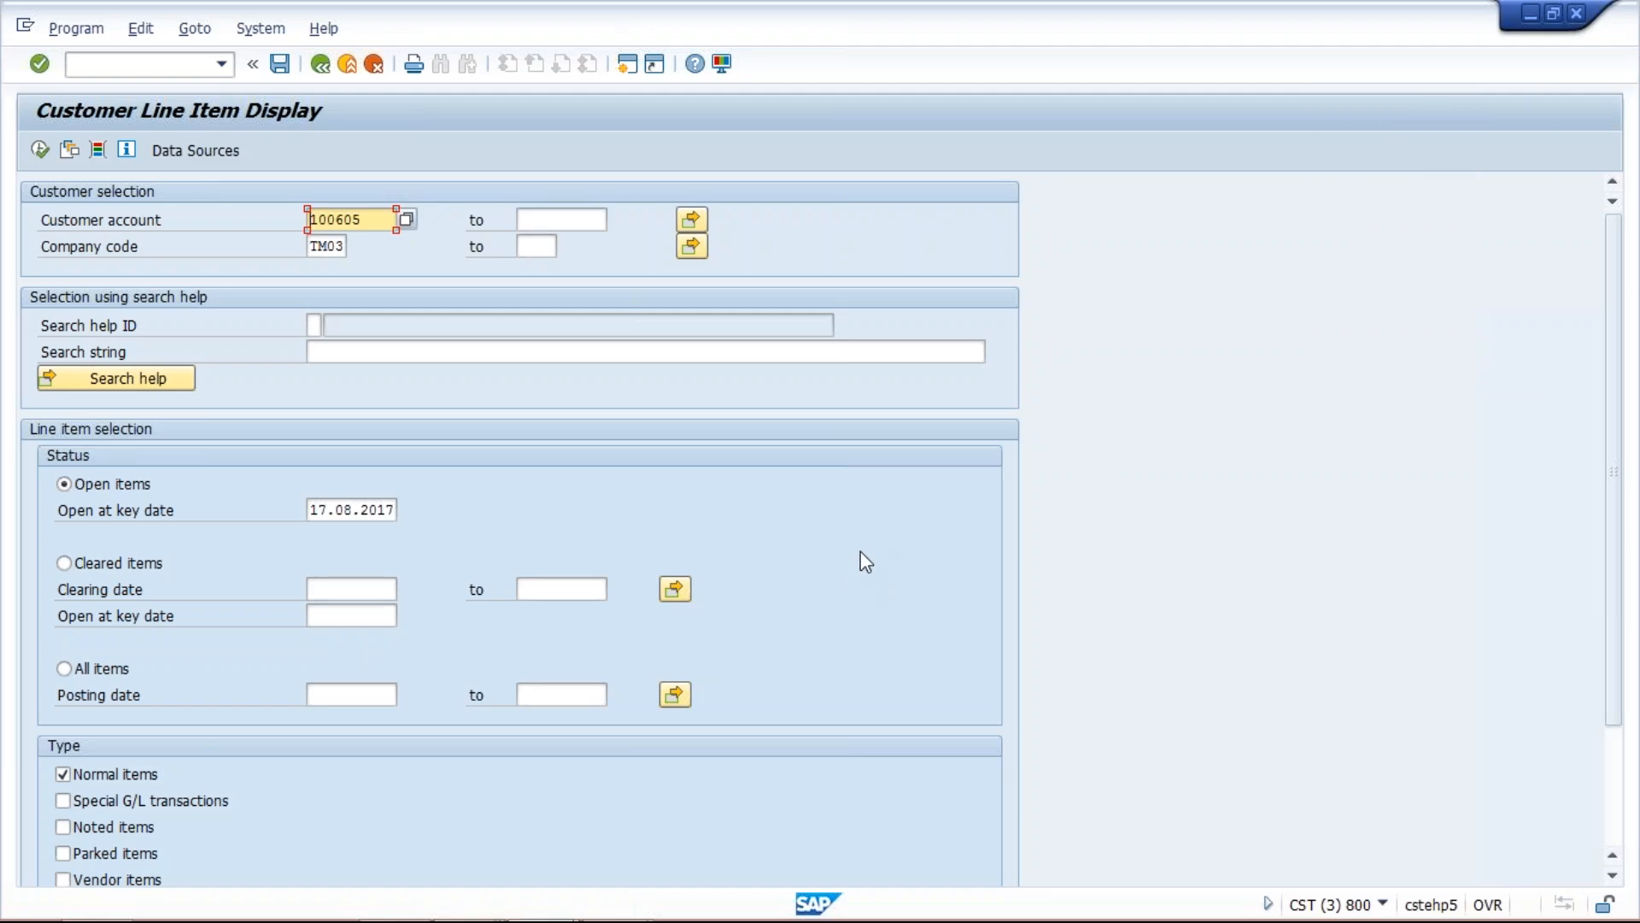